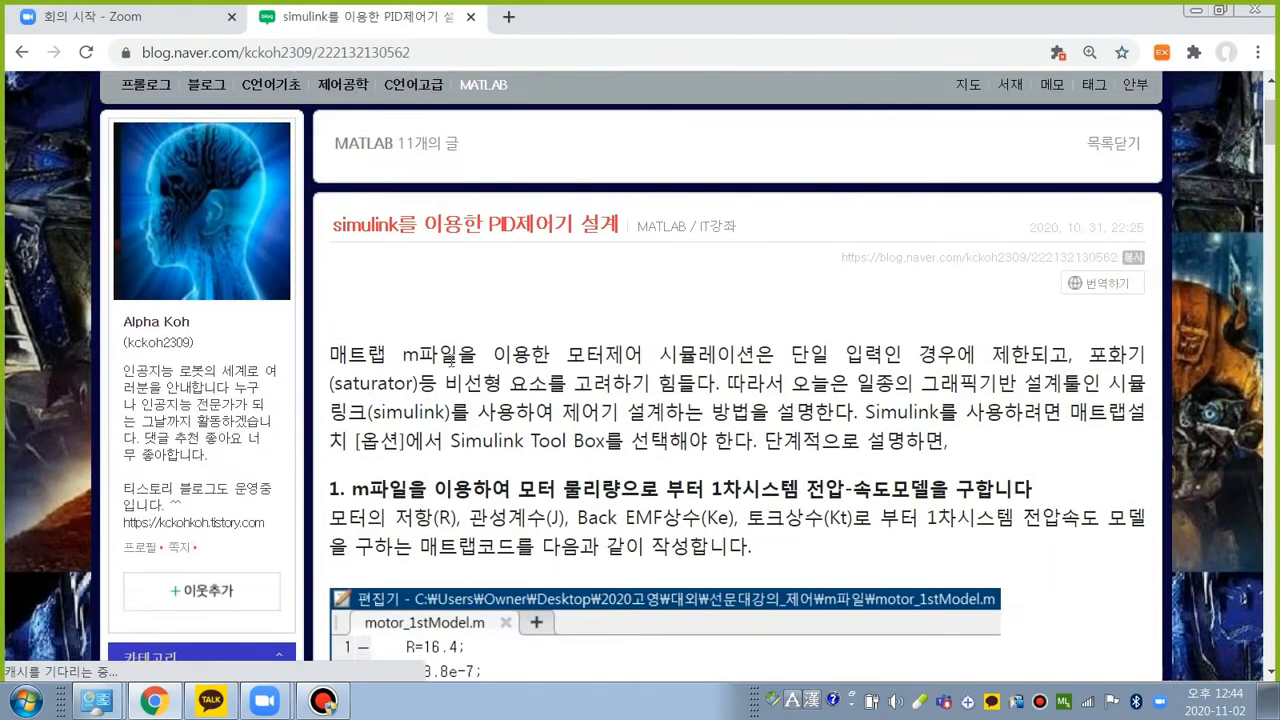
Step: Read the introduction of the Simulink PID controller post and the motor_1stModel.m code in section 1
{"action": "scroll", "coordinate": [532, 408], "scroll_direction": "down", "scroll_amount": 1}
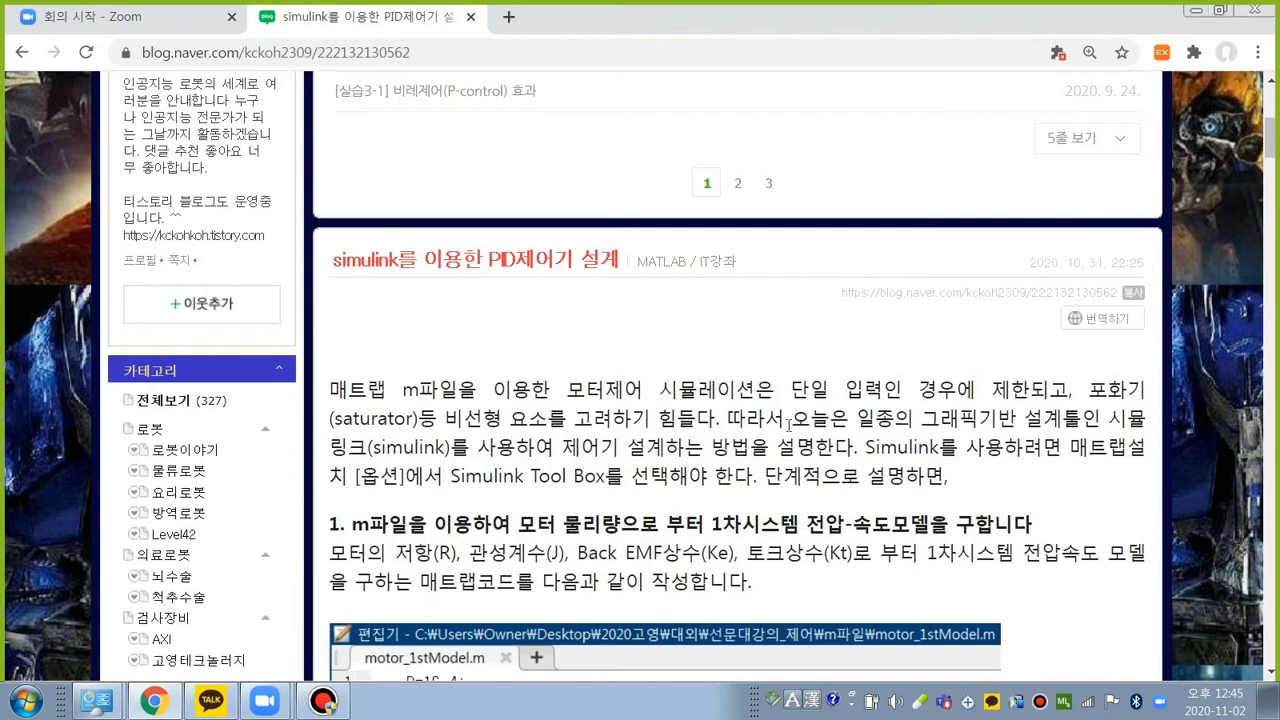
{"action": "scroll", "coordinate": [810, 404], "scroll_direction": "down", "scroll_amount": 2}
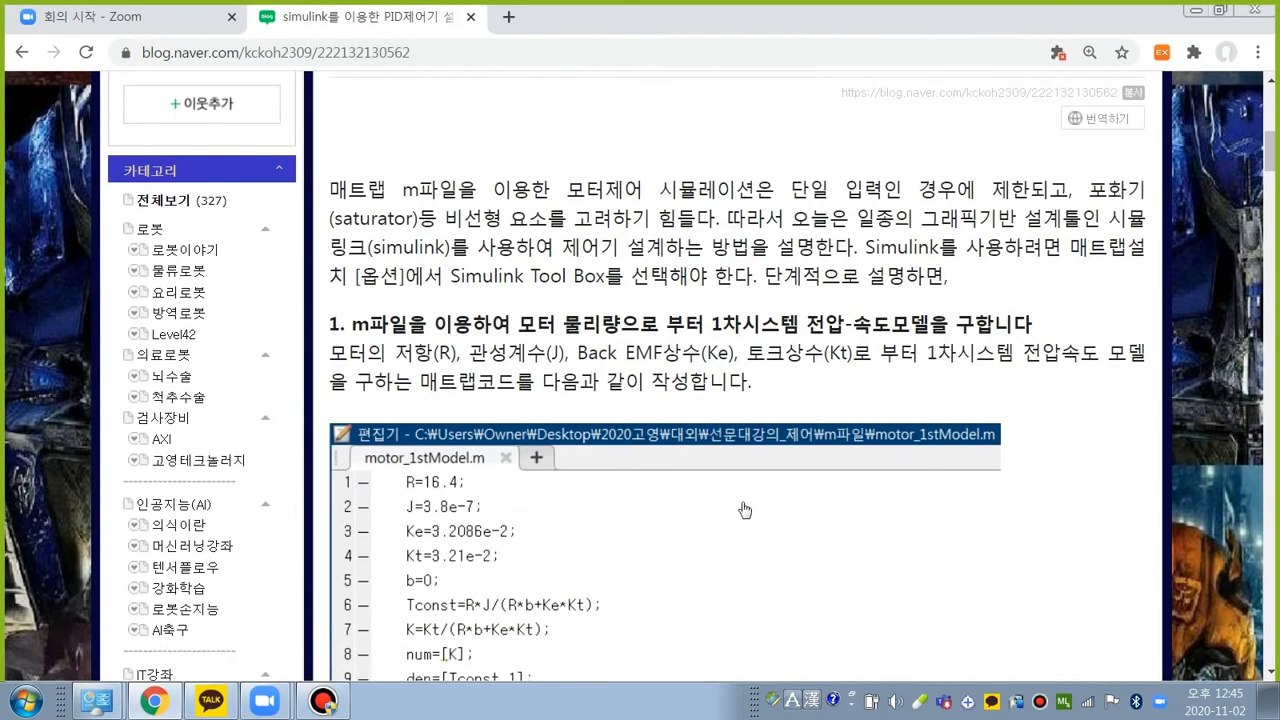
{"action": "scroll", "coordinate": [728, 460], "scroll_direction": "down", "scroll_amount": 2}
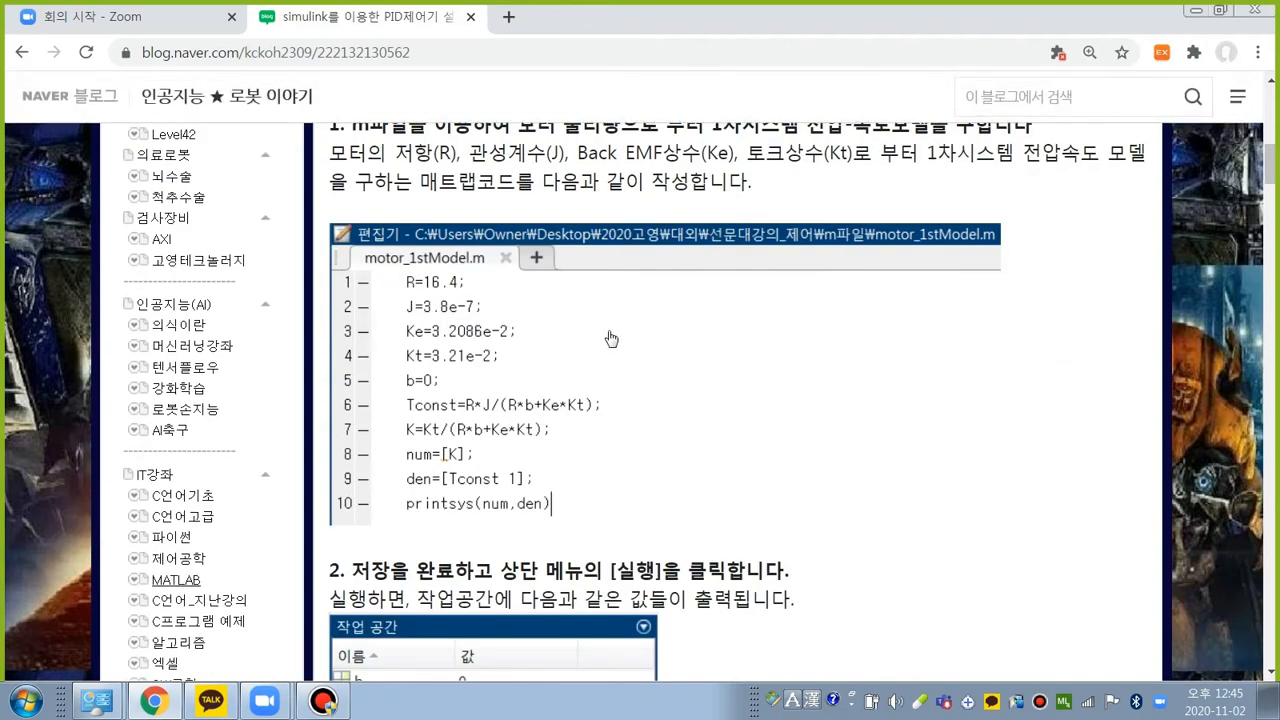
{"action": "scroll", "coordinate": [615, 345], "scroll_direction": "up", "scroll_amount": 1}
{"action": "scroll", "coordinate": [632, 374], "scroll_direction": "down", "scroll_amount": 2}
{"action": "scroll", "coordinate": [660, 372], "scroll_direction": "up", "scroll_amount": 2}
{"action": "scroll", "coordinate": [700, 400], "scroll_direction": "up", "scroll_amount": 4}
{"action": "scroll", "coordinate": [660, 470], "scroll_direction": "down", "scroll_amount": 5}
{"action": "scroll", "coordinate": [521, 420], "scroll_direction": "up", "scroll_amount": 1}
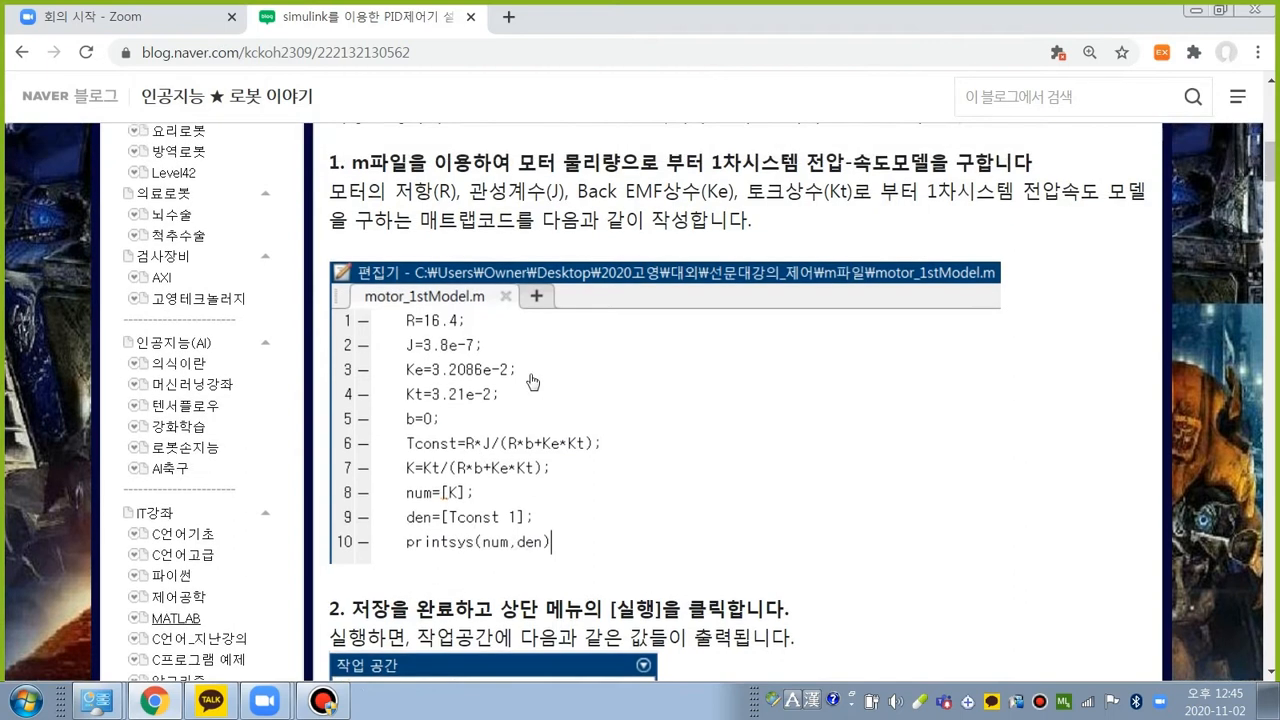
{"action": "scroll", "coordinate": [592, 412], "scroll_direction": "down", "scroll_amount": 3}
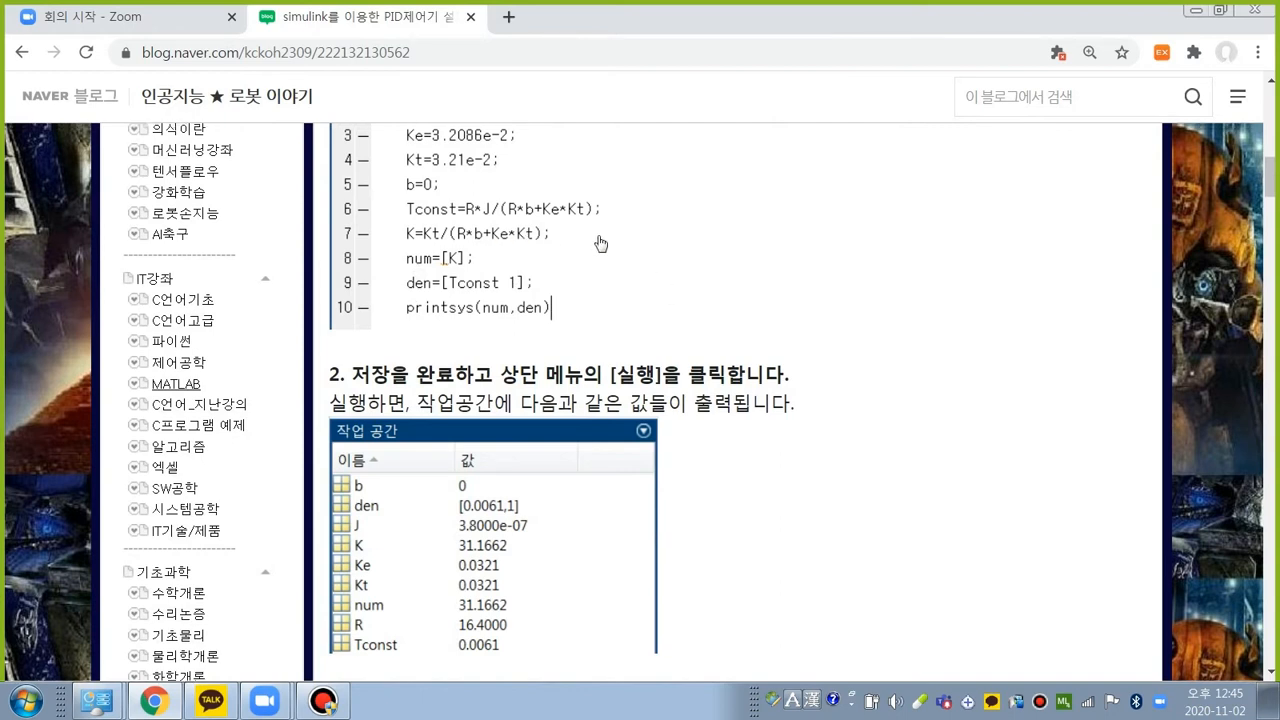
{"action": "scroll", "coordinate": [600, 245], "scroll_direction": "up", "scroll_amount": 2}
{"action": "scroll", "coordinate": [727, 283], "scroll_direction": "up", "scroll_amount": 2}
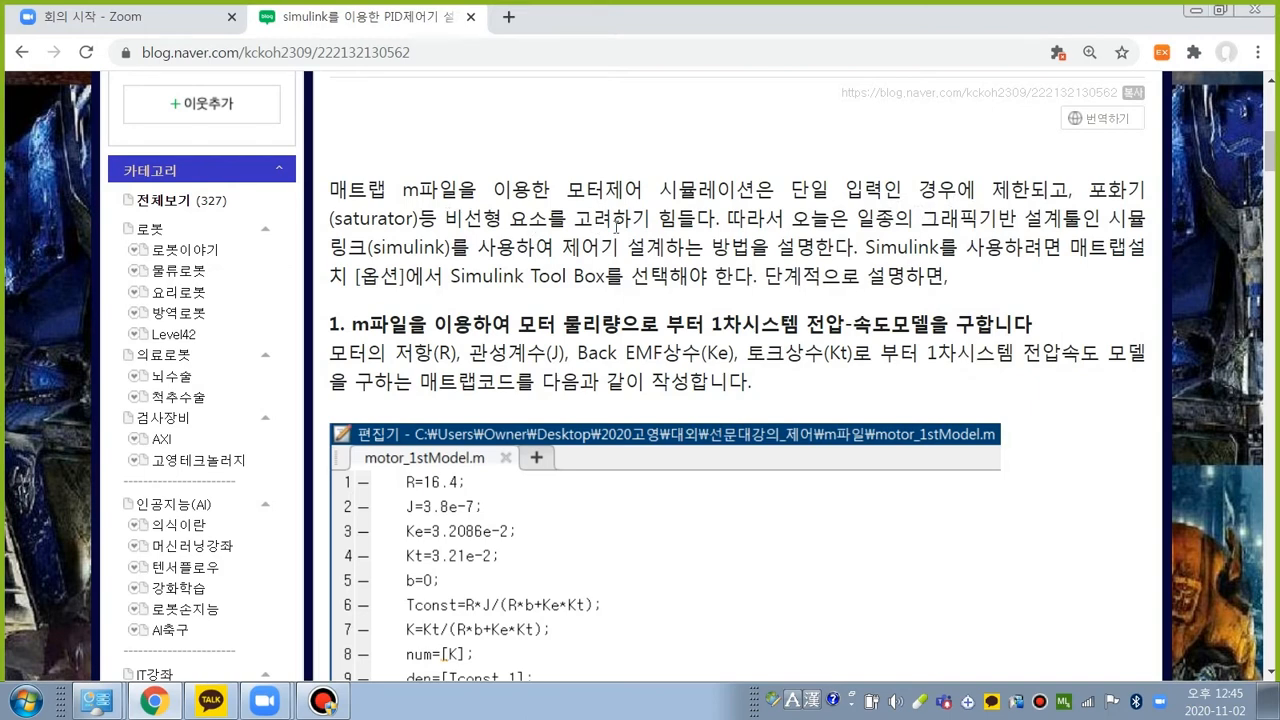
Step: Examine the workspace variables in section 2 and the PID_motocon2 block diagrams in section 3 of the post
{"action": "scroll", "coordinate": [846, 455], "scroll_direction": "down", "scroll_amount": 10}
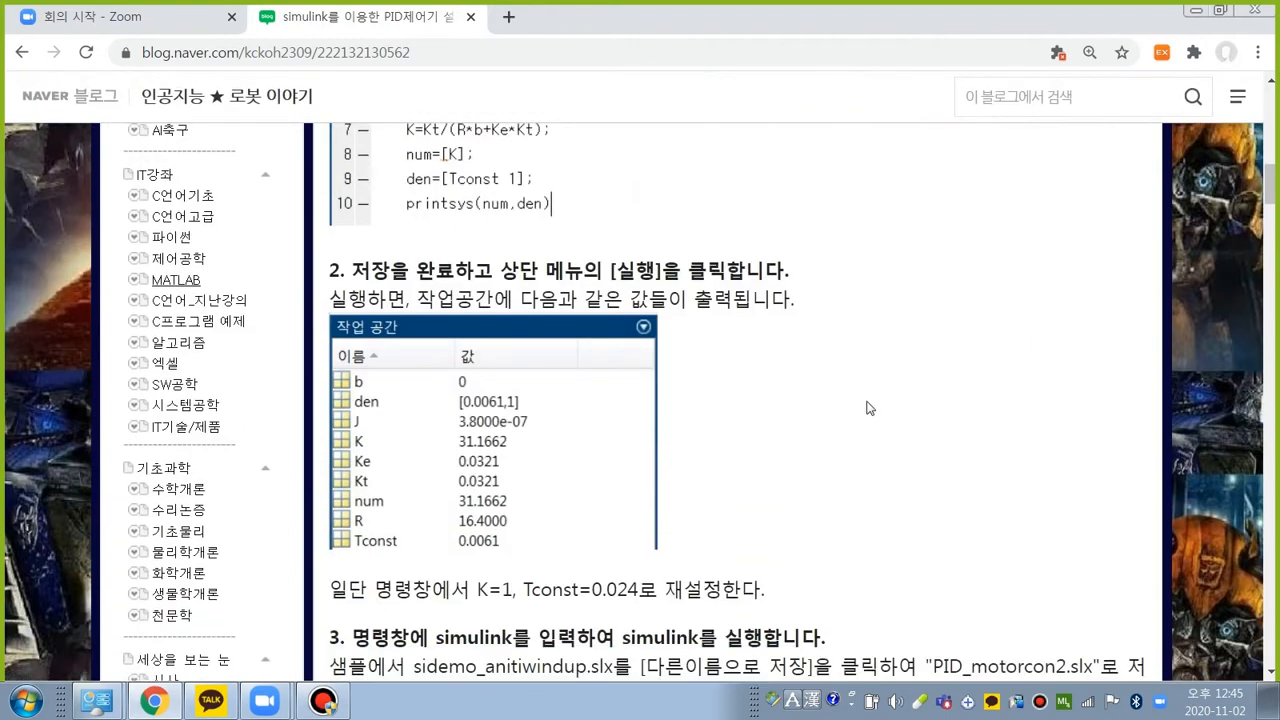
{"action": "scroll", "coordinate": [875, 428], "scroll_direction": "down", "scroll_amount": 4}
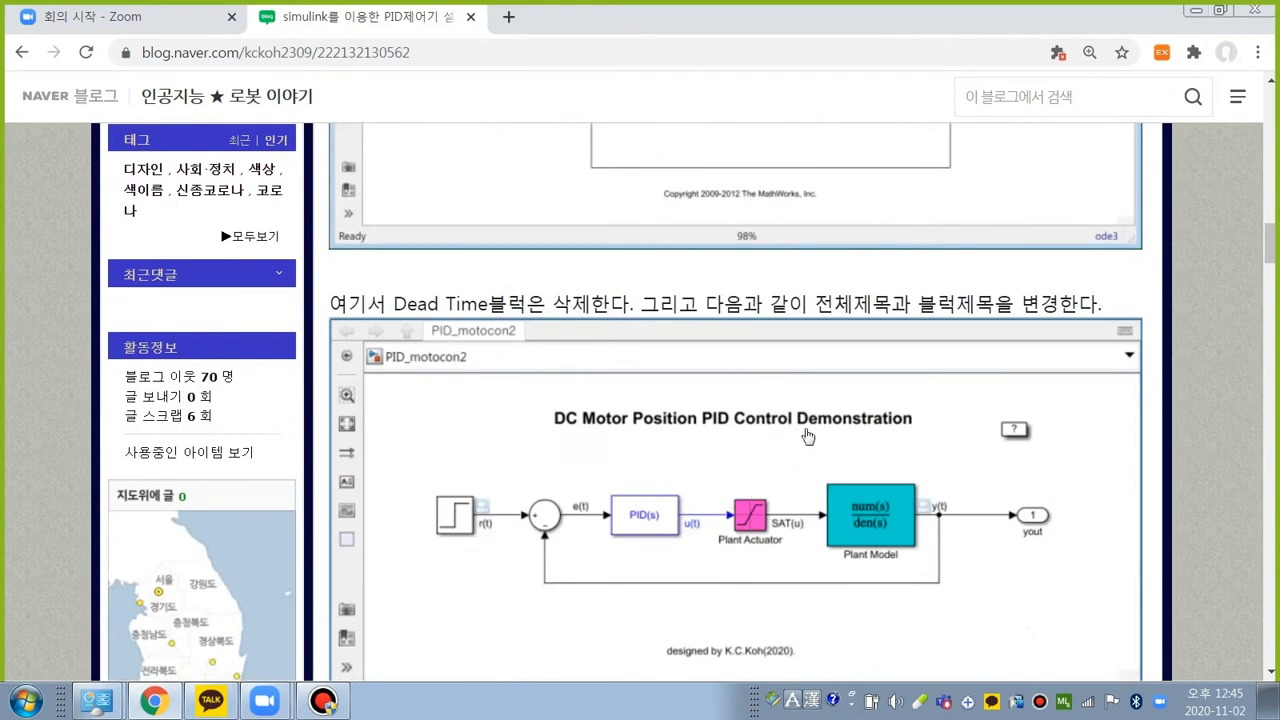
{"action": "scroll", "coordinate": [820, 410], "scroll_direction": "up", "scroll_amount": 2}
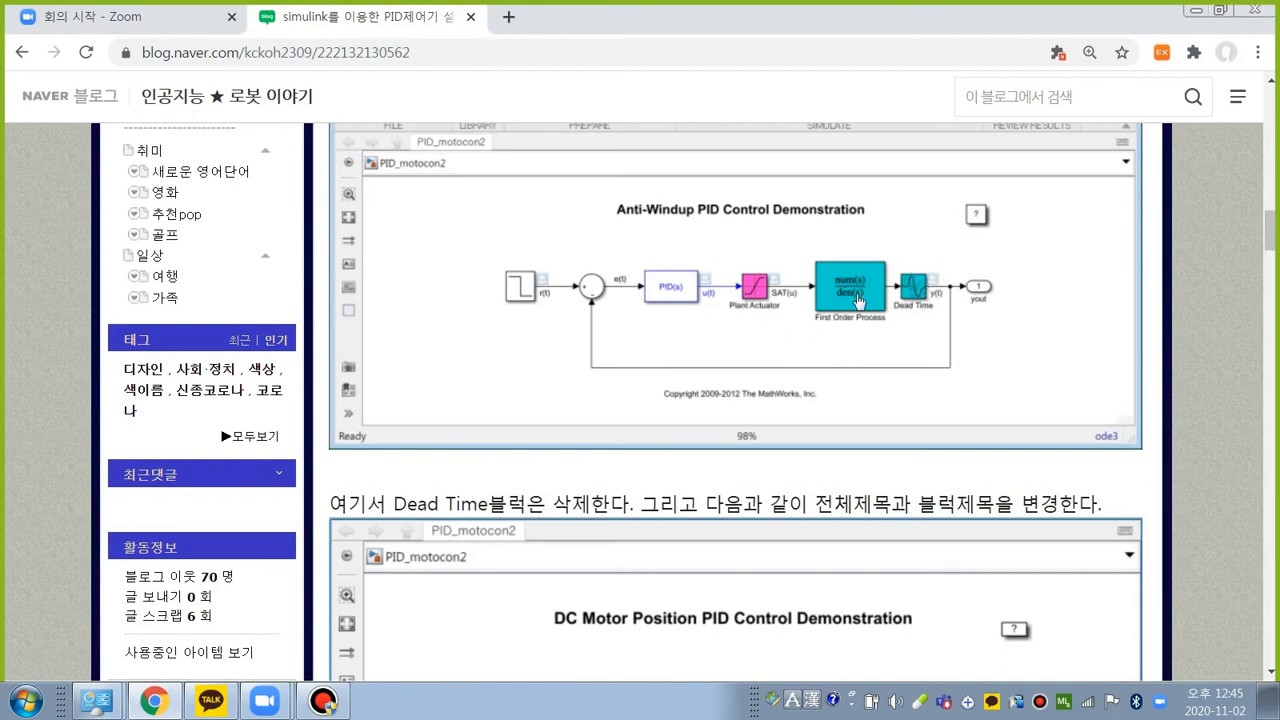
{"action": "scroll", "coordinate": [860, 305], "scroll_direction": "up", "scroll_amount": 2}
{"action": "scroll", "coordinate": [860, 305], "scroll_direction": "up", "scroll_amount": 8}
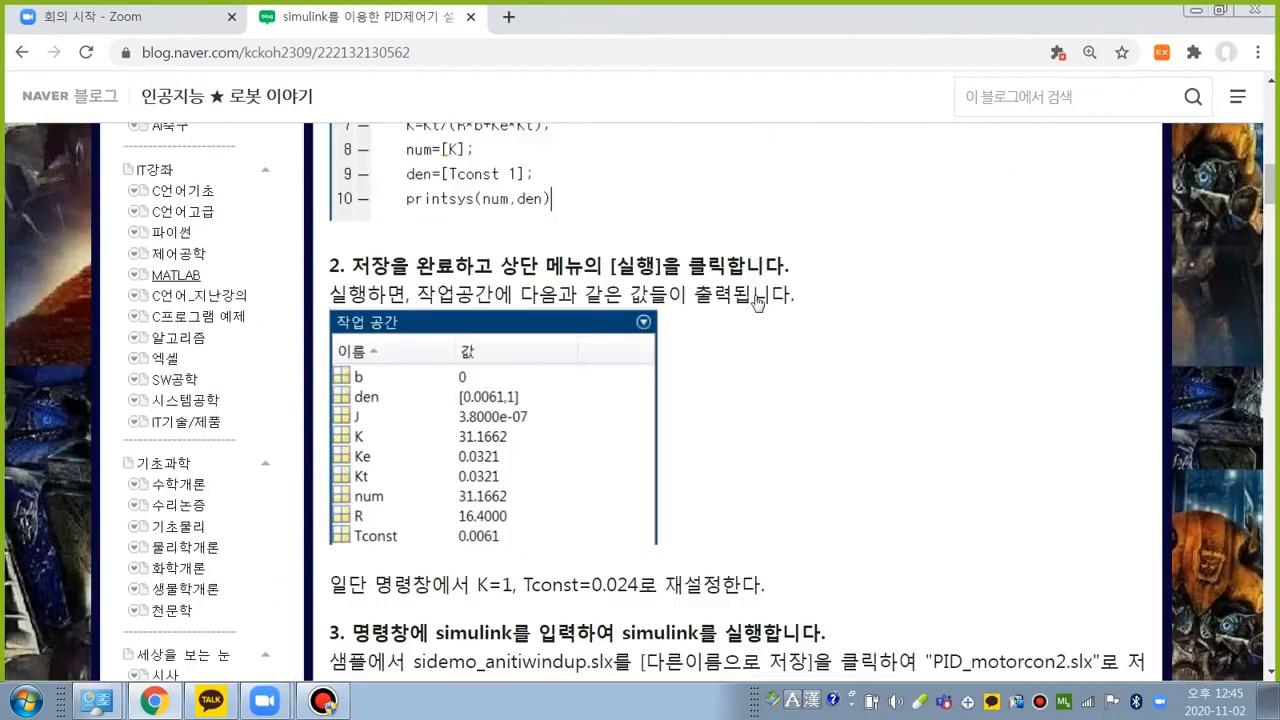
{"action": "scroll", "coordinate": [752, 297], "scroll_direction": "up", "scroll_amount": 3}
{"action": "scroll", "coordinate": [716, 322], "scroll_direction": "up", "scroll_amount": 2}
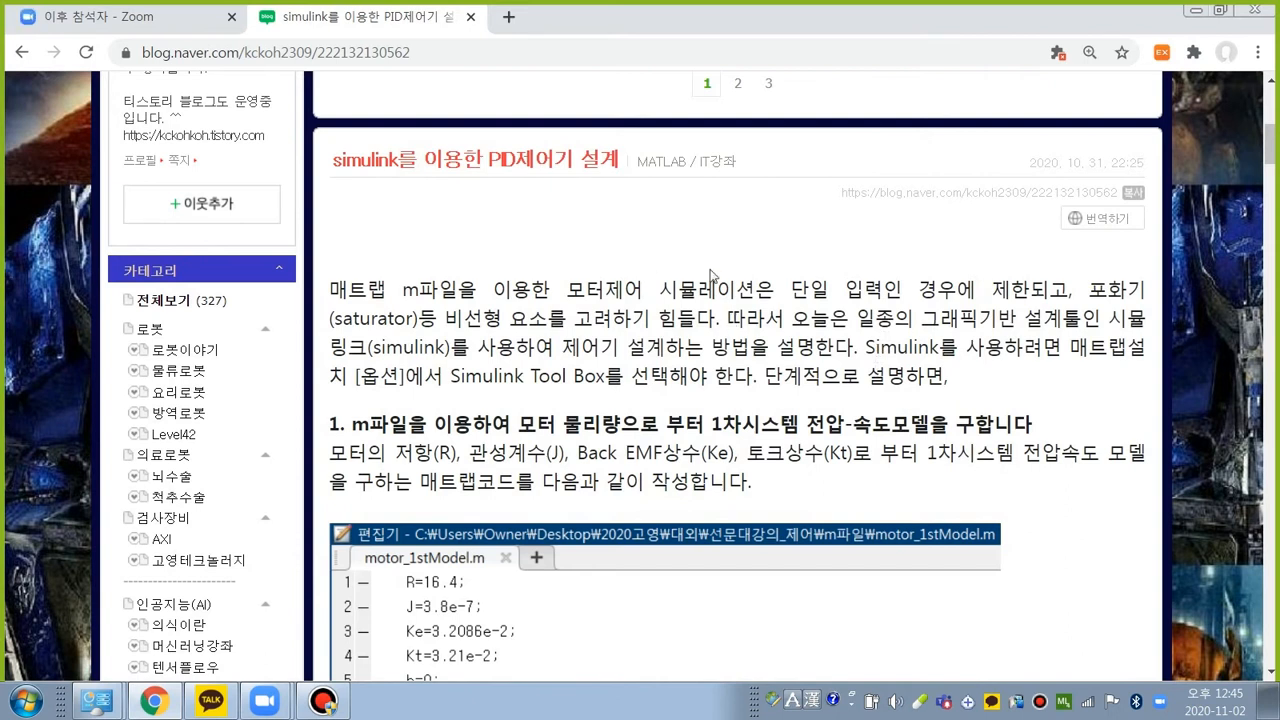
{"action": "scroll", "coordinate": [803, 307], "scroll_direction": "down", "scroll_amount": 10}
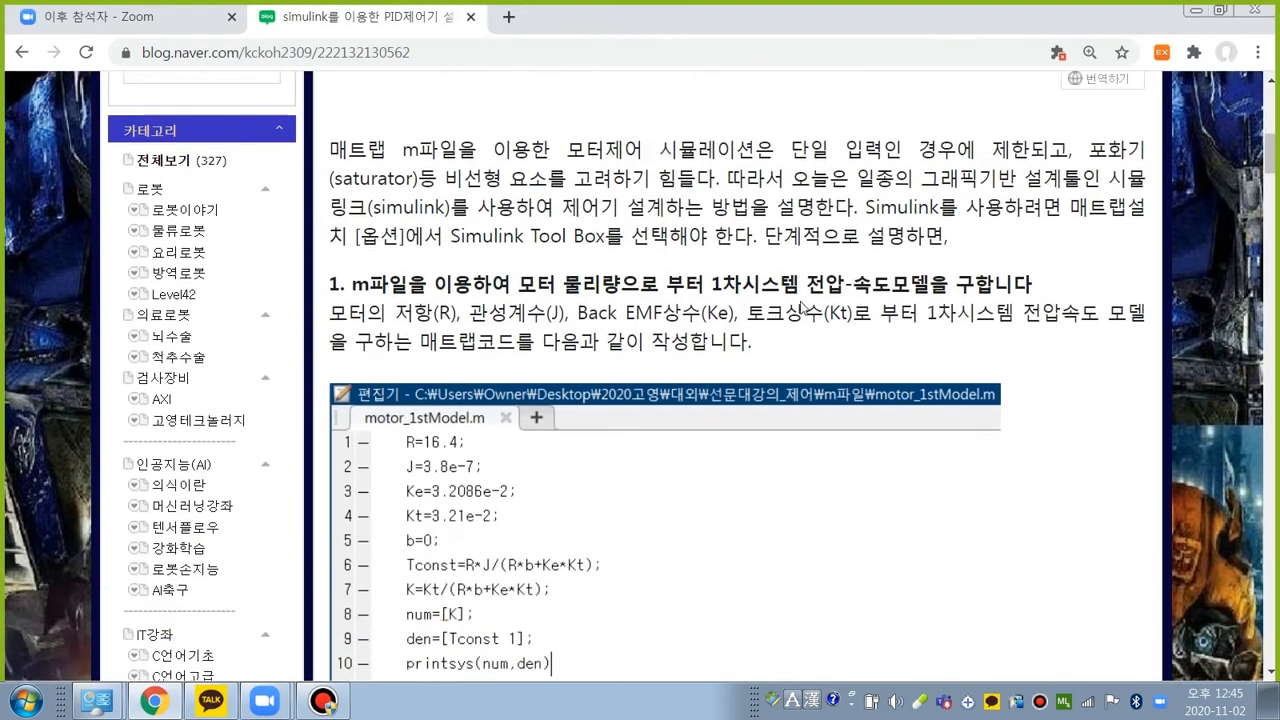
{"action": "scroll", "coordinate": [808, 336], "scroll_direction": "down", "scroll_amount": 2}
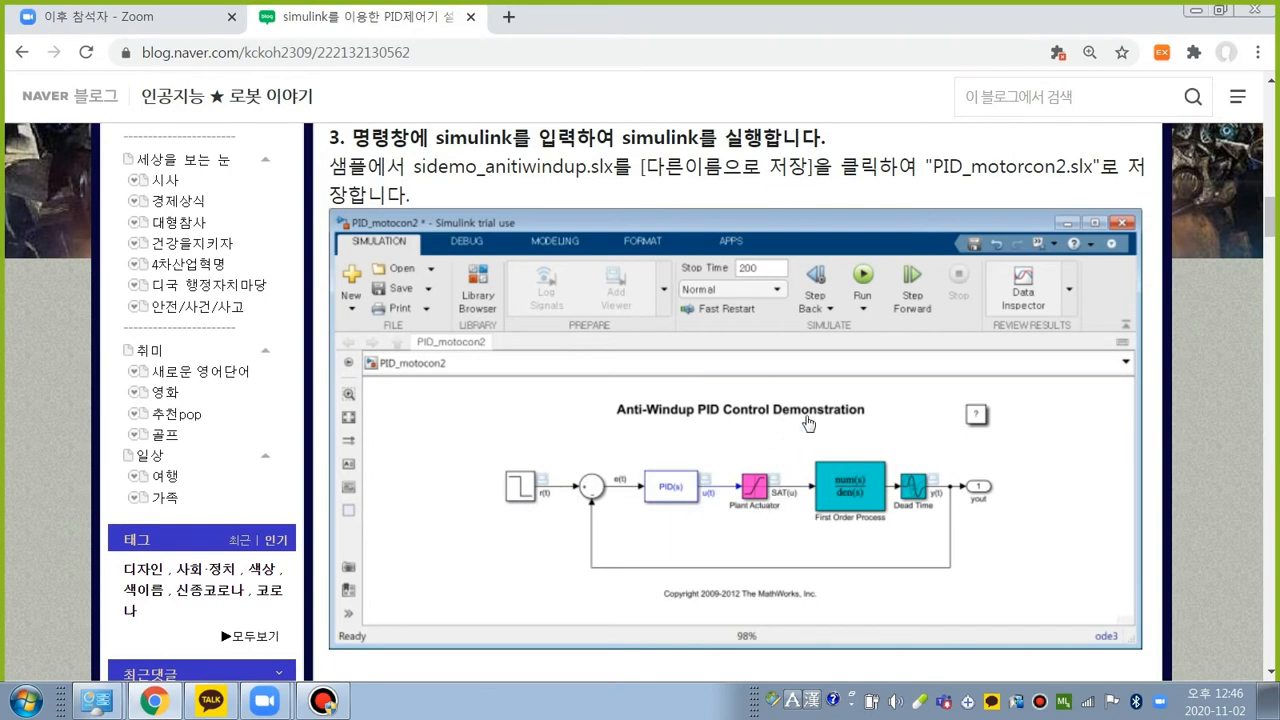
Step: Review the post again from its introduction to the Anti-Windup PID Control Demonstration diagram and return to the title
{"action": "scroll", "coordinate": [873, 380], "scroll_direction": "up", "scroll_amount": 15}
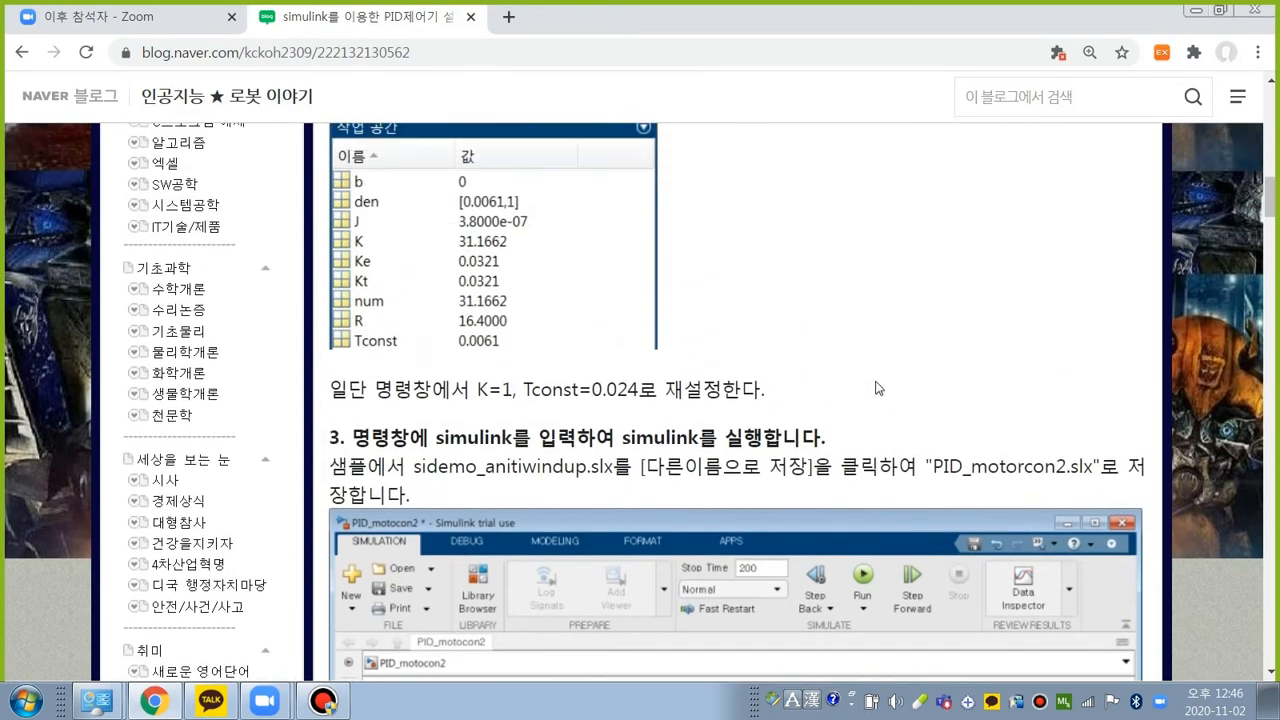
{"action": "scroll", "coordinate": [876, 380], "scroll_direction": "up", "scroll_amount": 3}
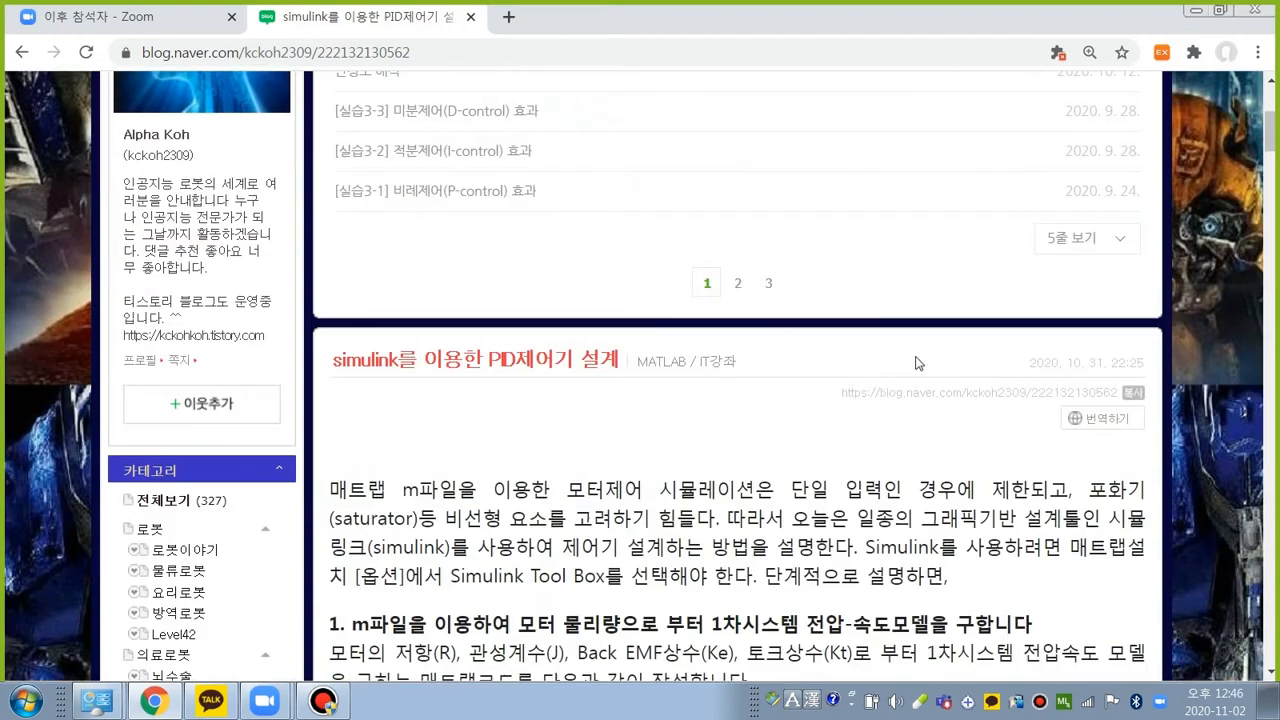
{"action": "scroll", "coordinate": [916, 362], "scroll_direction": "down", "scroll_amount": 2}
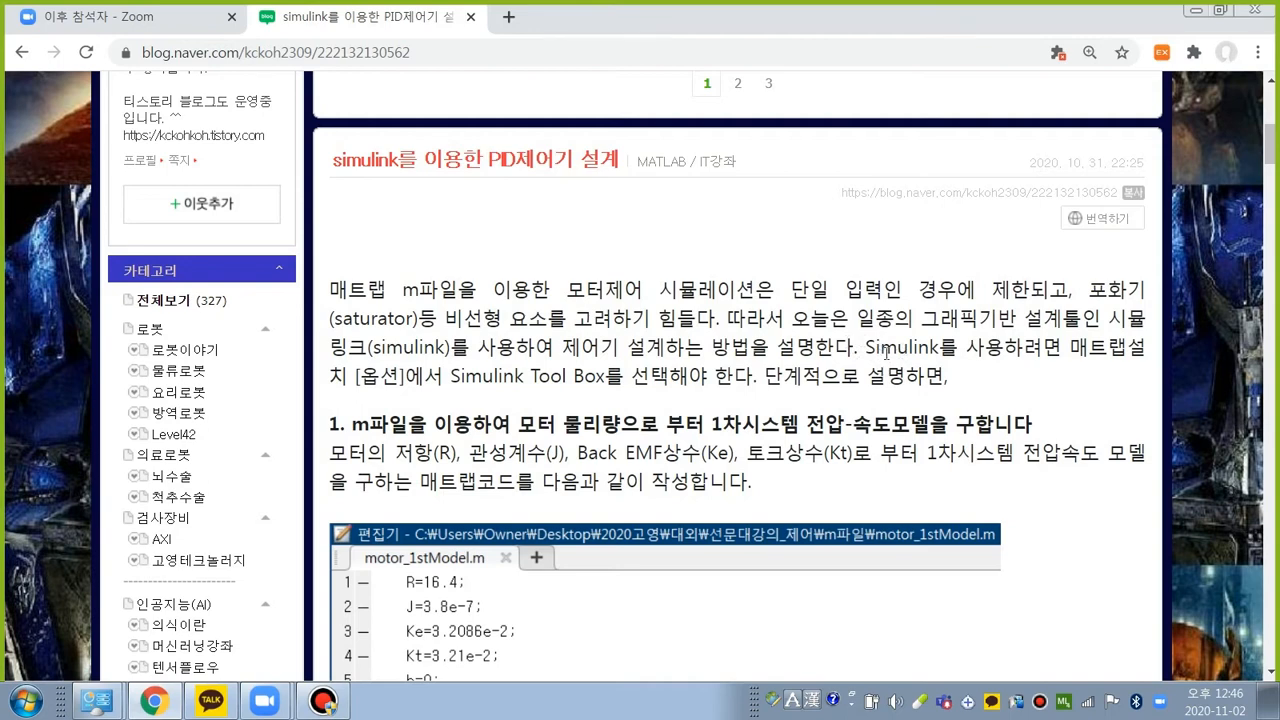
{"action": "scroll", "coordinate": [885, 352], "scroll_direction": "down", "scroll_amount": 6}
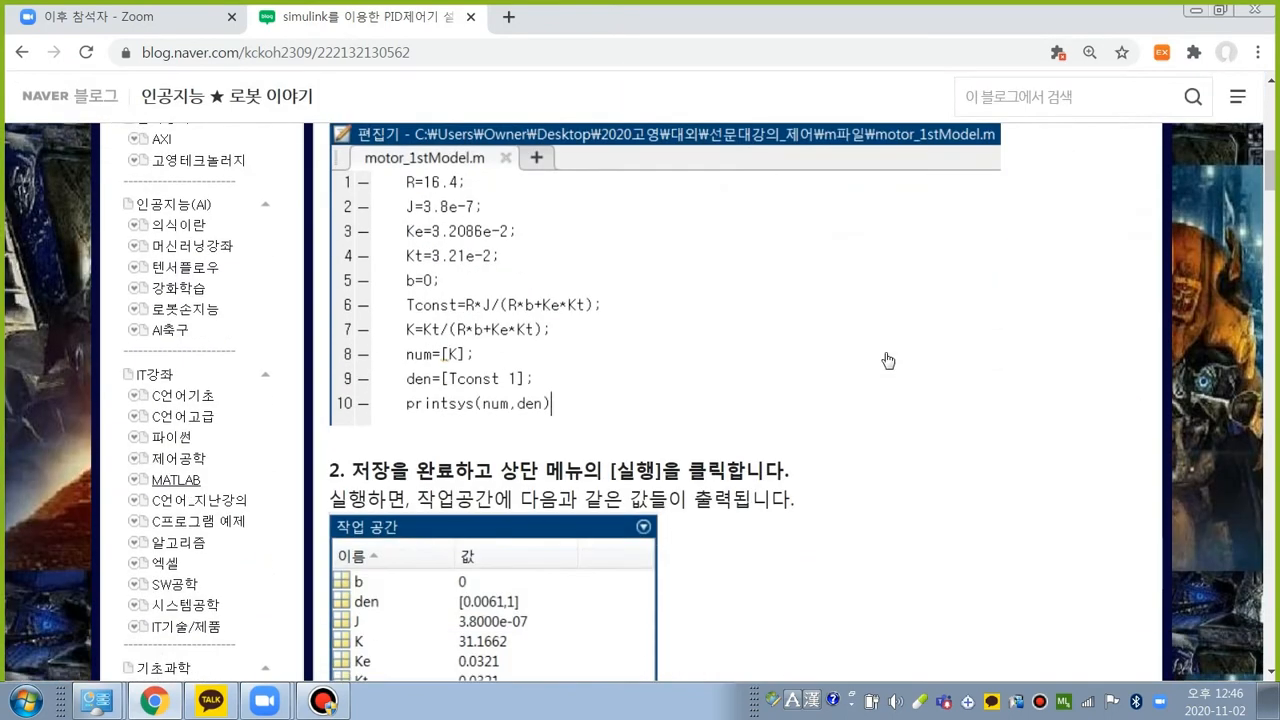
{"action": "scroll", "coordinate": [888, 360], "scroll_direction": "down", "scroll_amount": 10}
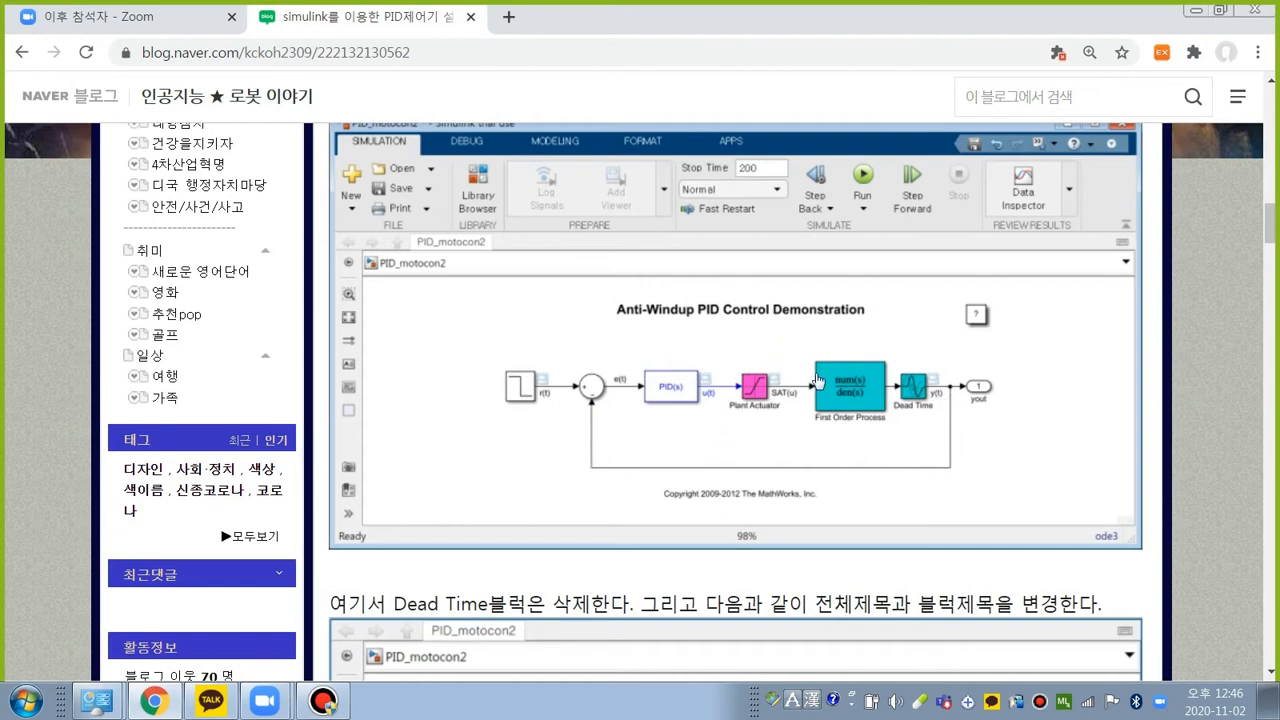
{"action": "scroll", "coordinate": [823, 350], "scroll_direction": "up", "scroll_amount": 4}
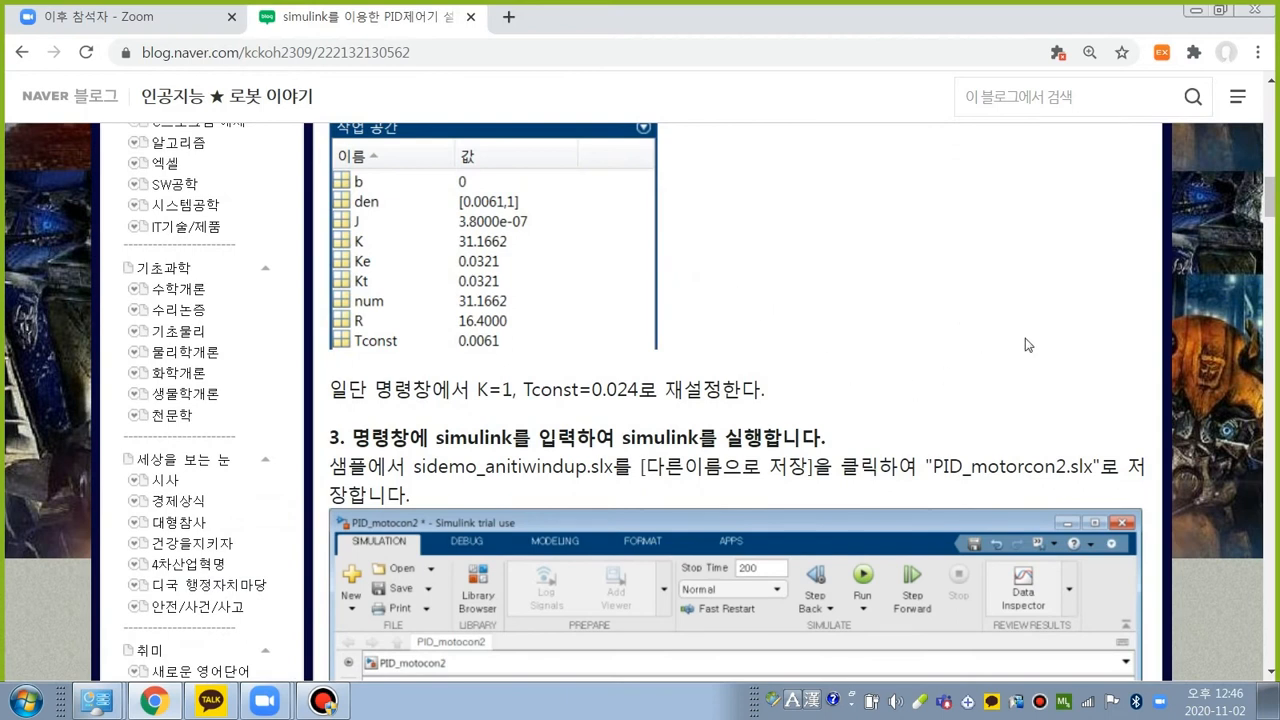
{"action": "scroll", "coordinate": [1265, 220], "scroll_direction": "up", "scroll_amount": 10}
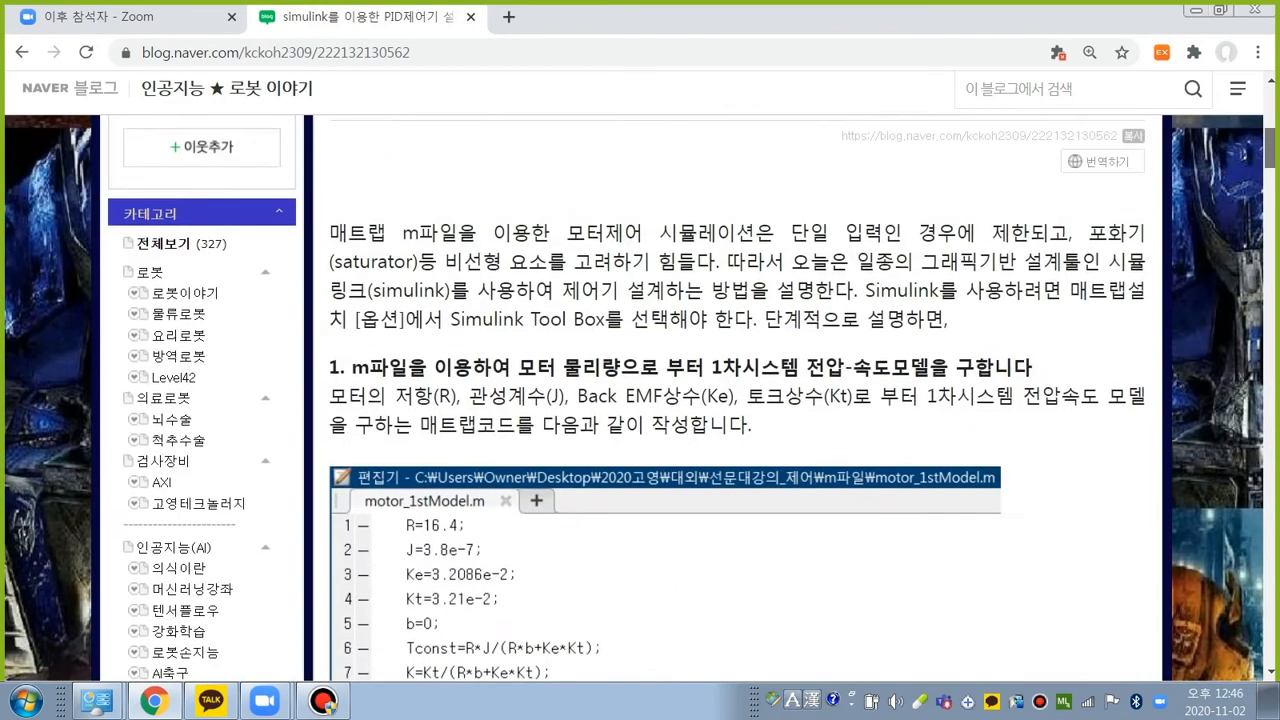
{"action": "scroll", "coordinate": [640, 400], "scroll_direction": "up", "scroll_amount": 2}
{"action": "left_click_drag", "start_coordinate": [1270, 138], "coordinate": [1270, 136]}
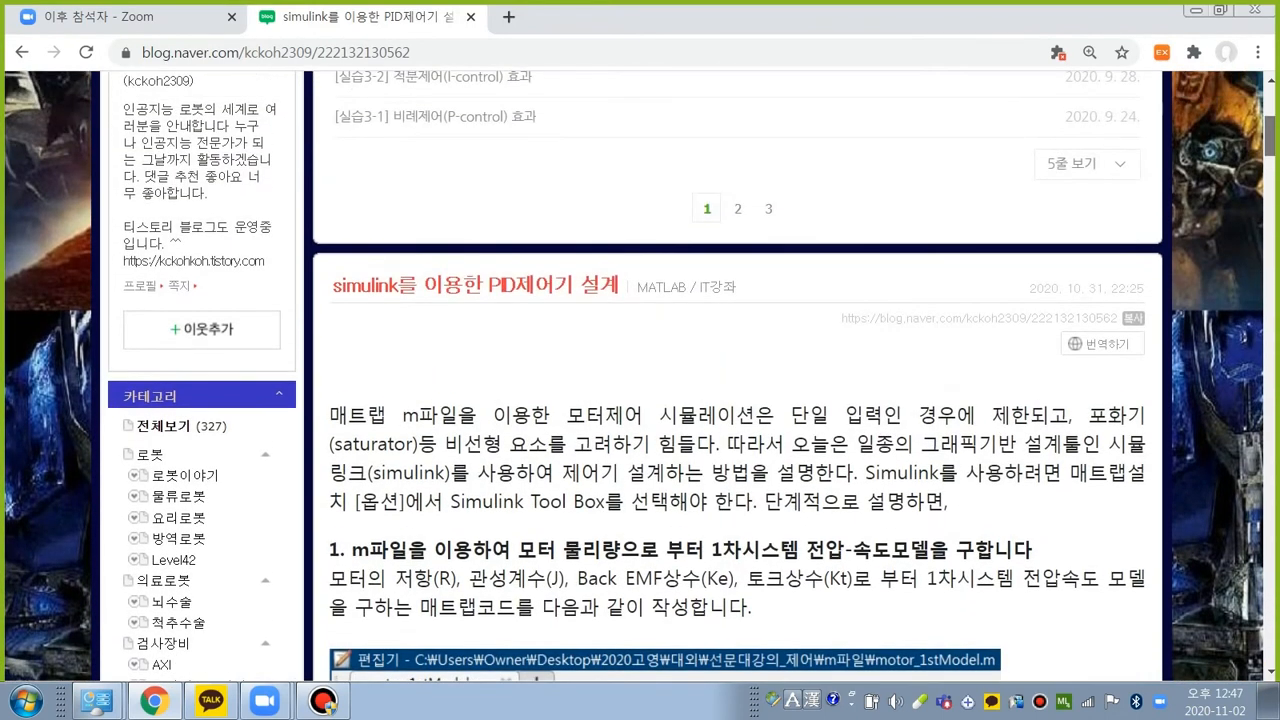
Step: Search Google for "시뮬링크" in a new browser tab
{"action": "left_click", "coordinate": [509, 18]}
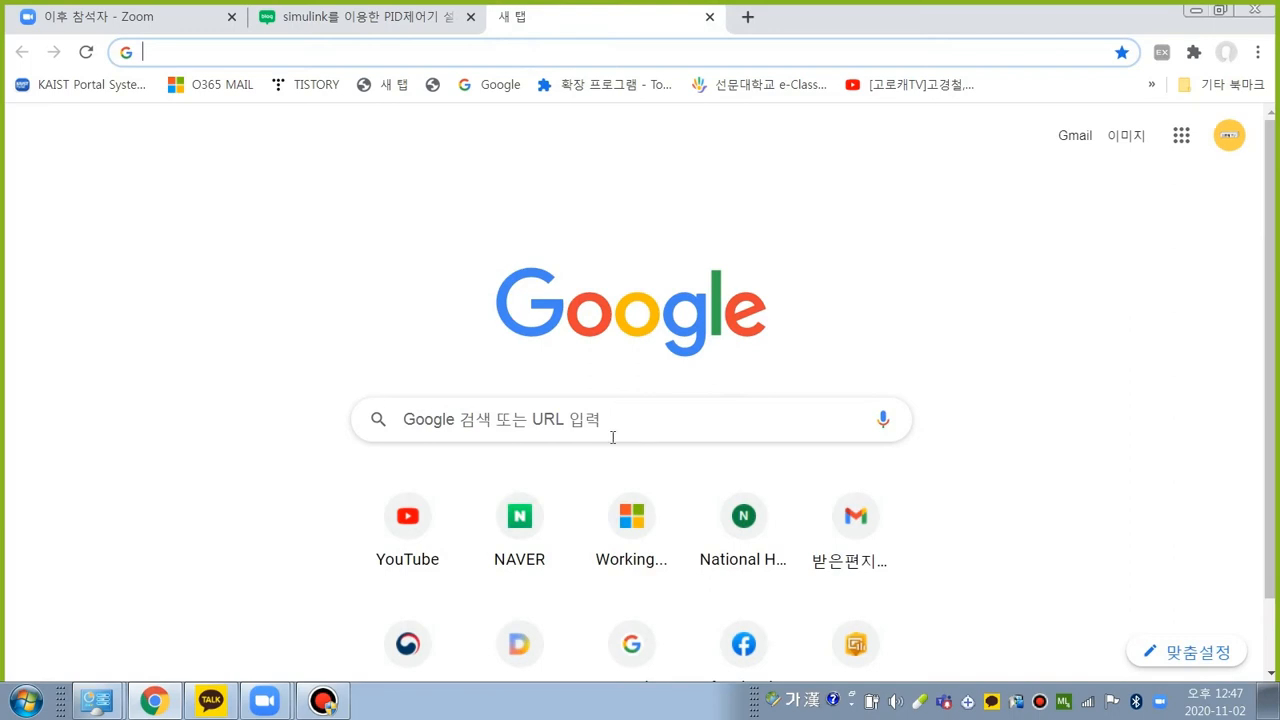
{"action": "left_click", "coordinate": [588, 420]}
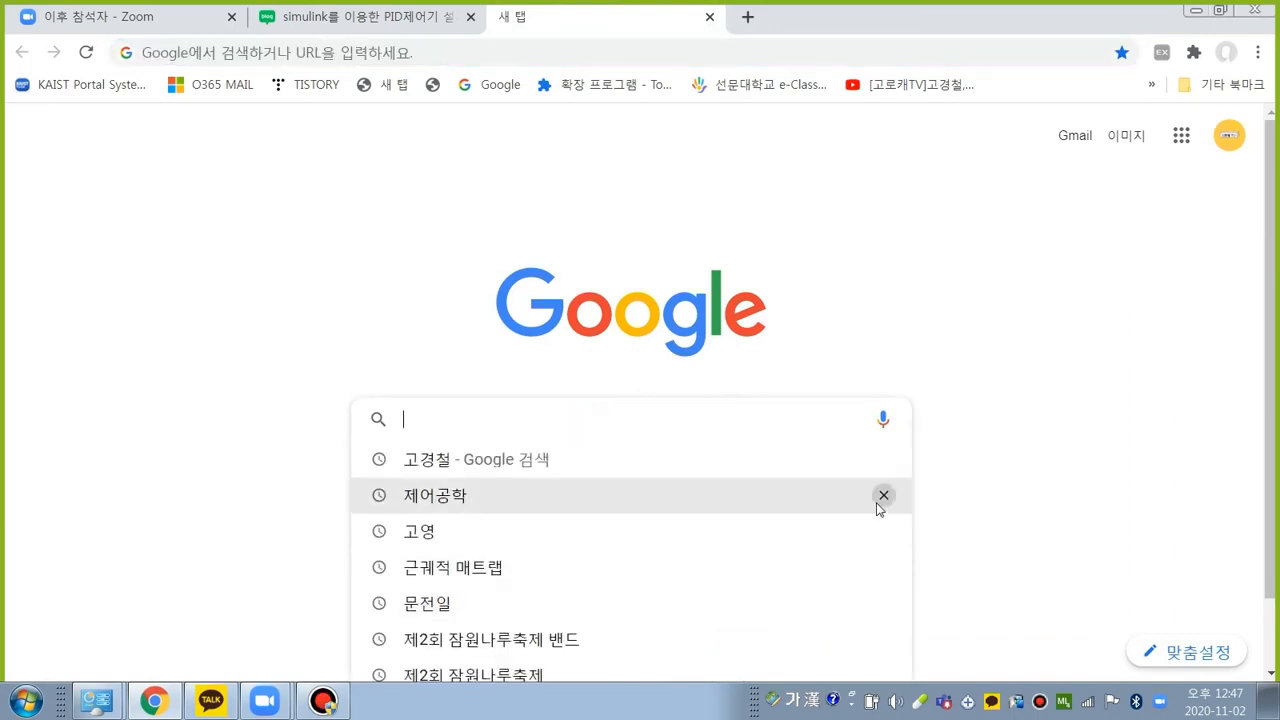
{"action": "type", "text": "ㅅㅣ물"}
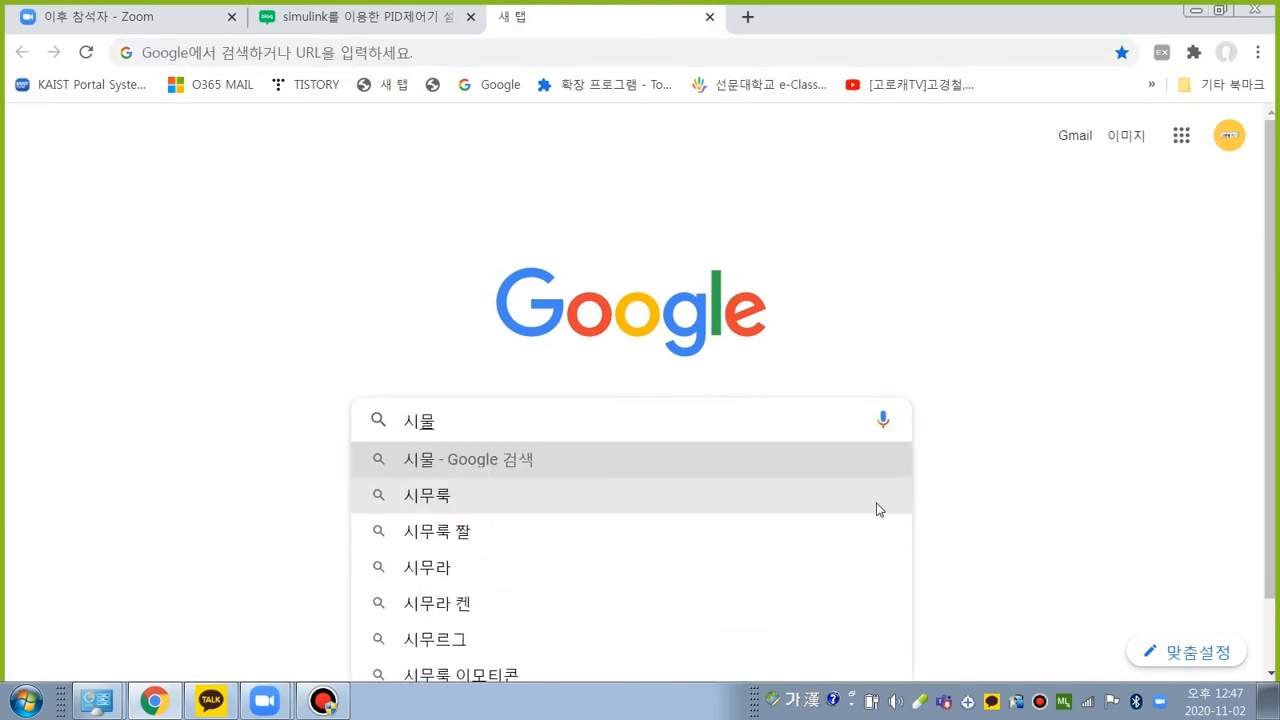
{"action": "key", "text": "BackSpace"}
{"action": "key", "text": "BackSpace"}
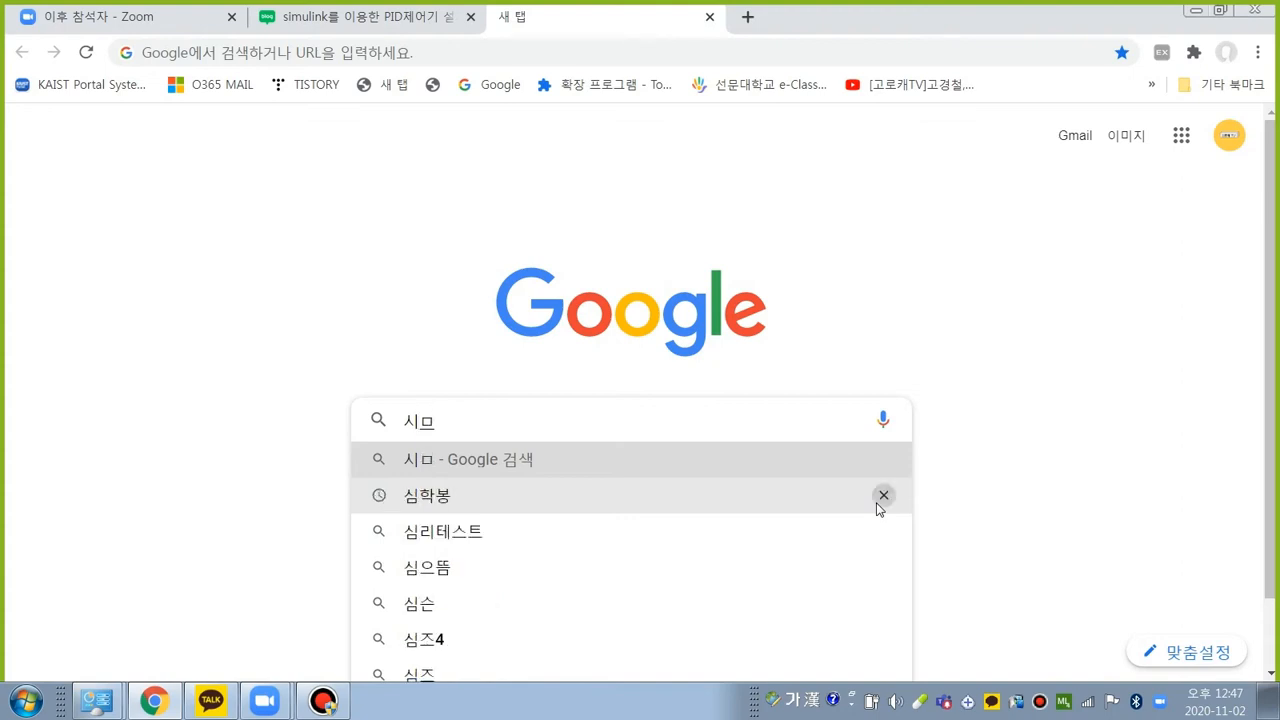
{"action": "type", "text": "ㅁ"}
{"action": "key", "text": "BackSpace"}
{"action": "type", "text": "ㅠㄹ링크"}
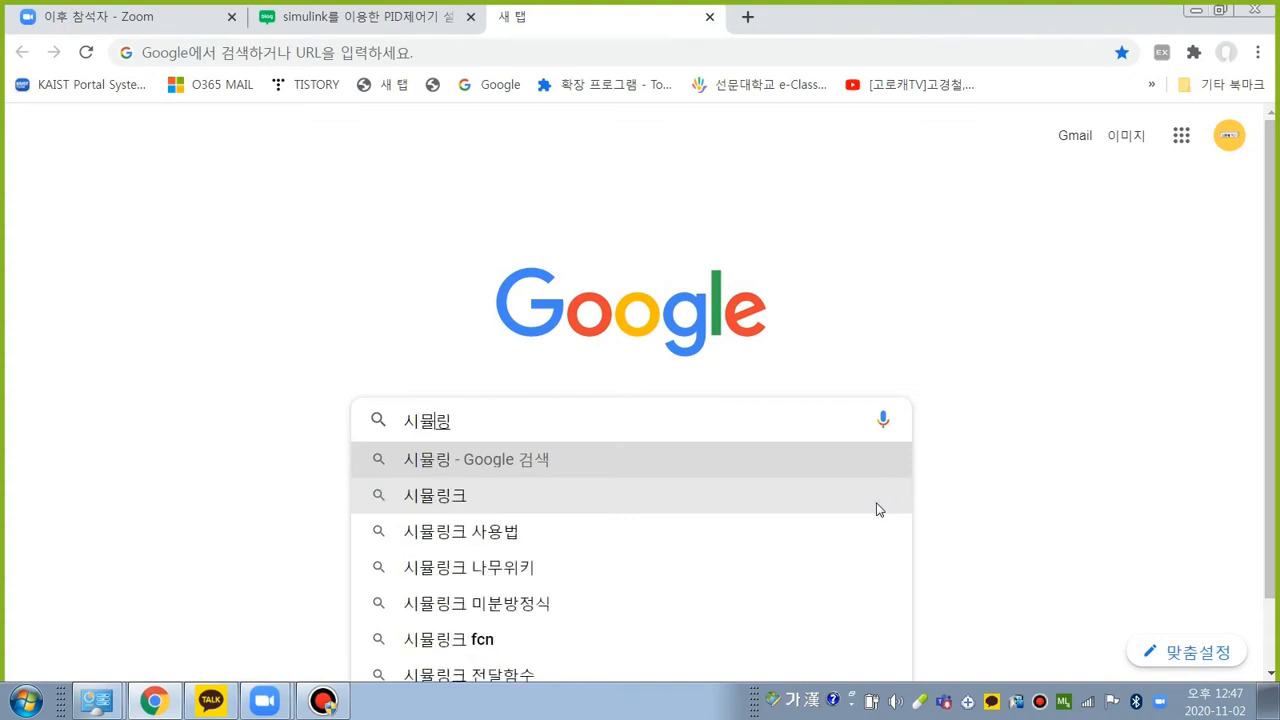
{"action": "key", "text": "Return"}
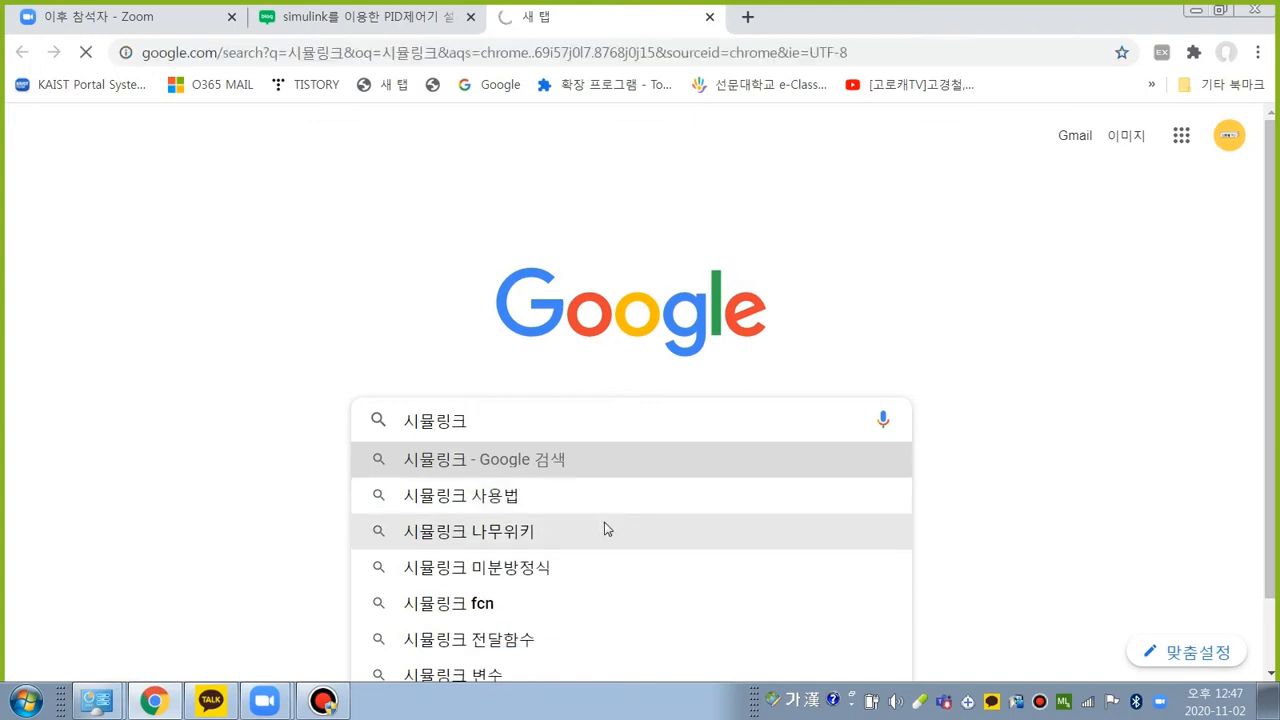
Step: Look through the search results and open the PinkWink article "[MATLAB 연재] 5. Simulink의 기초"
{"action": "scroll", "coordinate": [689, 537], "scroll_direction": "down", "scroll_amount": 2}
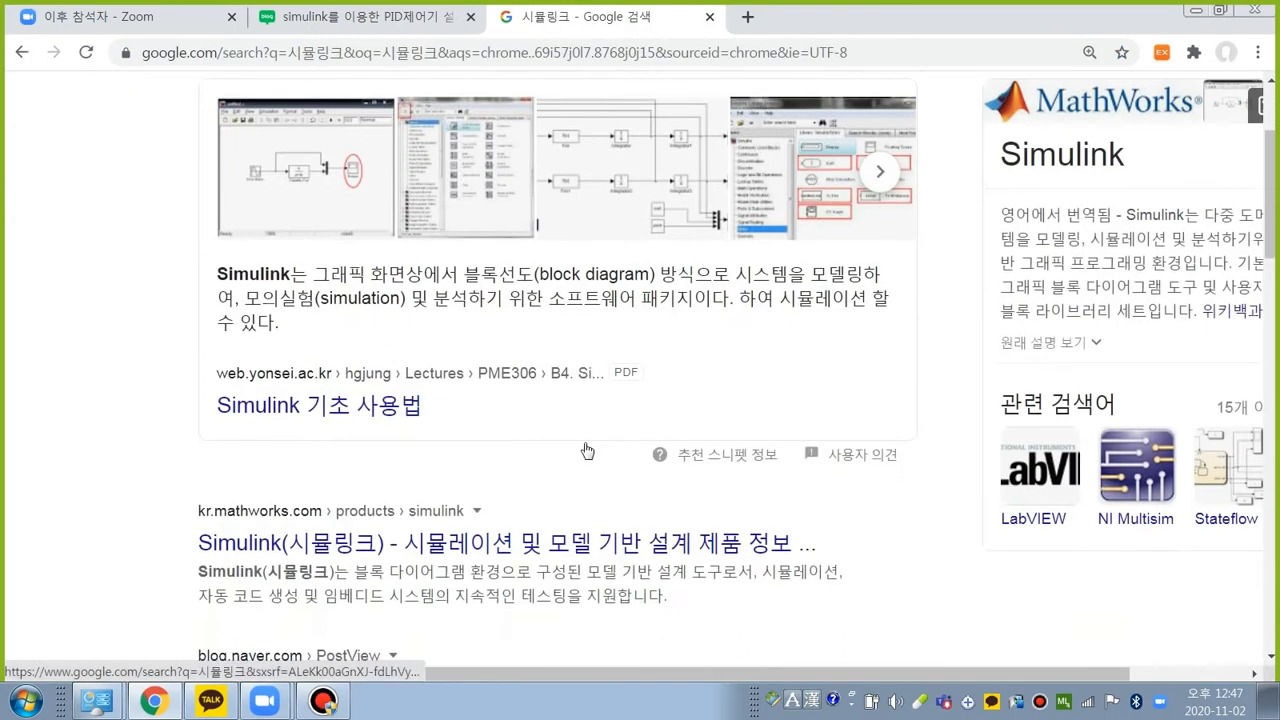
{"action": "scroll", "coordinate": [451, 452], "scroll_direction": "down", "scroll_amount": 2}
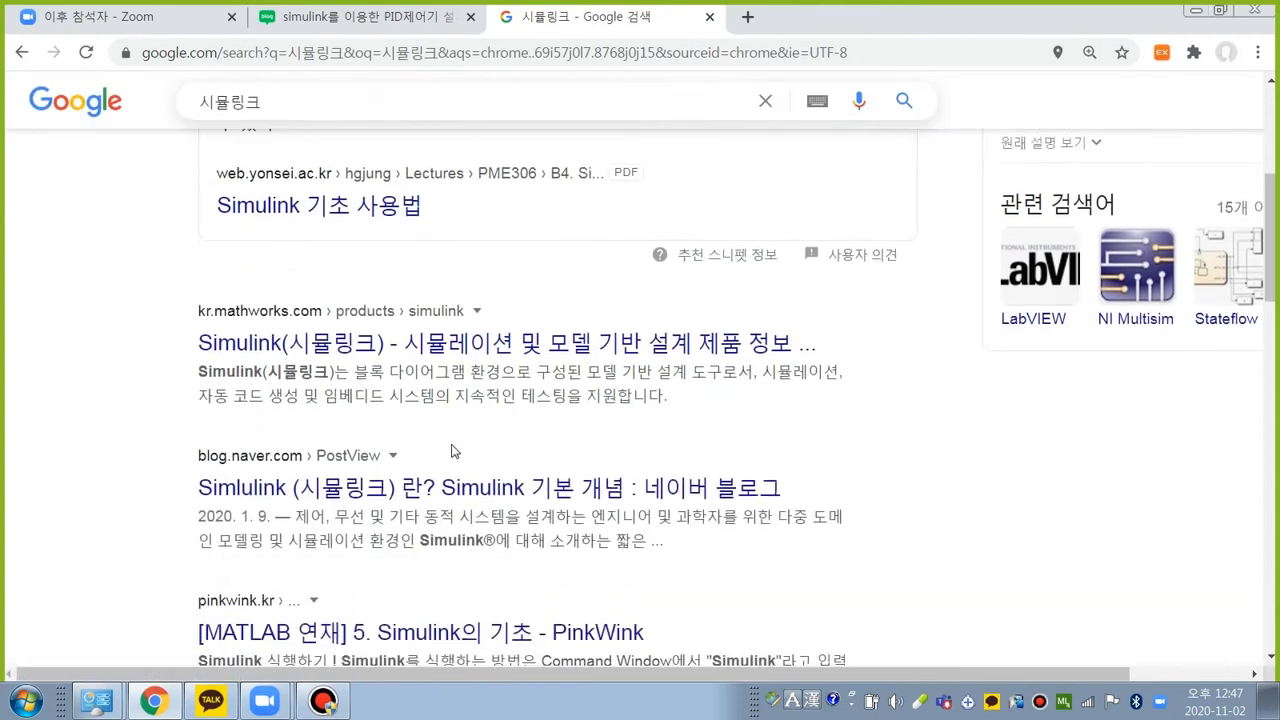
{"action": "scroll", "coordinate": [447, 425], "scroll_direction": "down", "scroll_amount": 3}
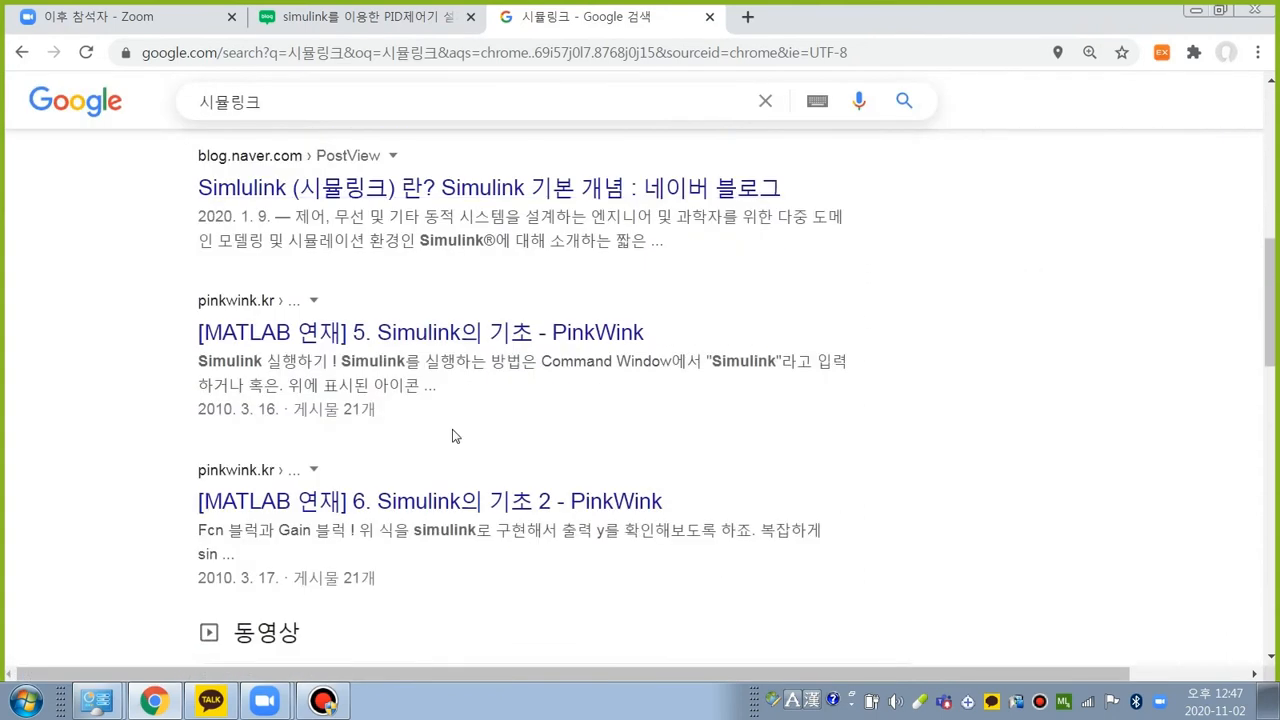
{"action": "scroll", "coordinate": [451, 436], "scroll_direction": "down", "scroll_amount": 2}
{"action": "scroll", "coordinate": [500, 435], "scroll_direction": "down", "scroll_amount": 2}
{"action": "scroll", "coordinate": [480, 440], "scroll_direction": "up", "scroll_amount": 4}
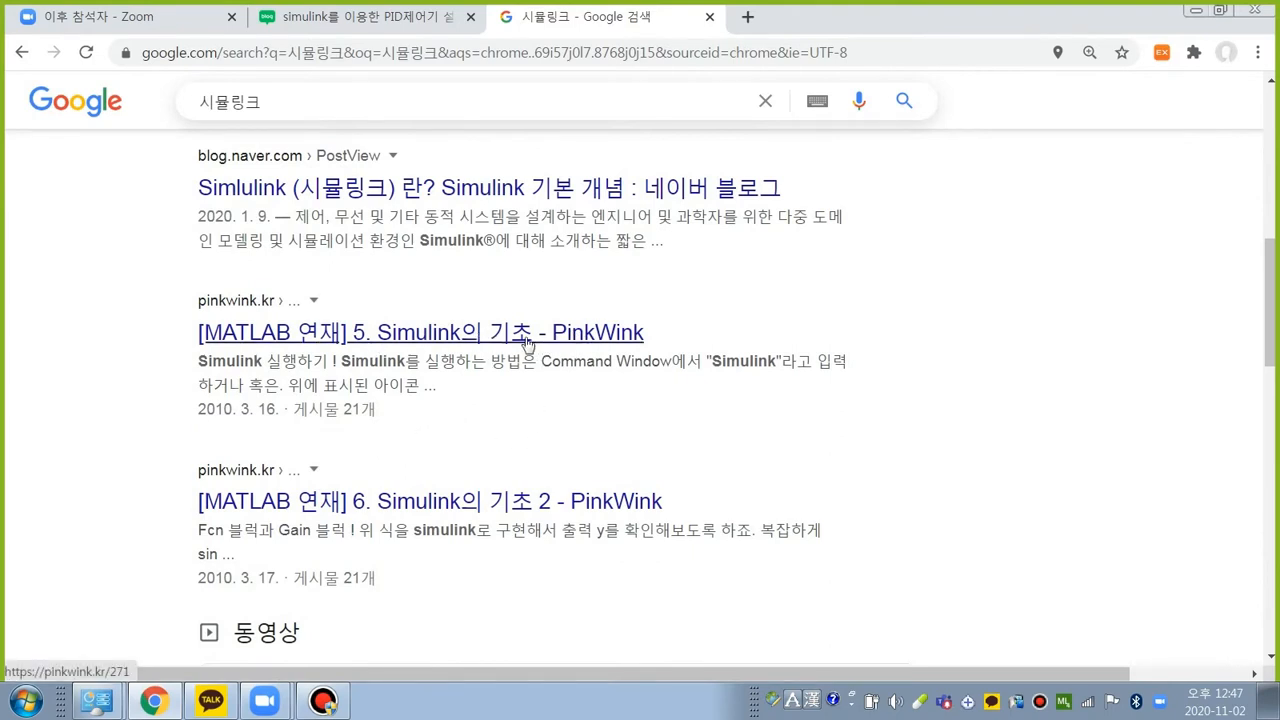
{"action": "left_click", "coordinate": [450, 335]}
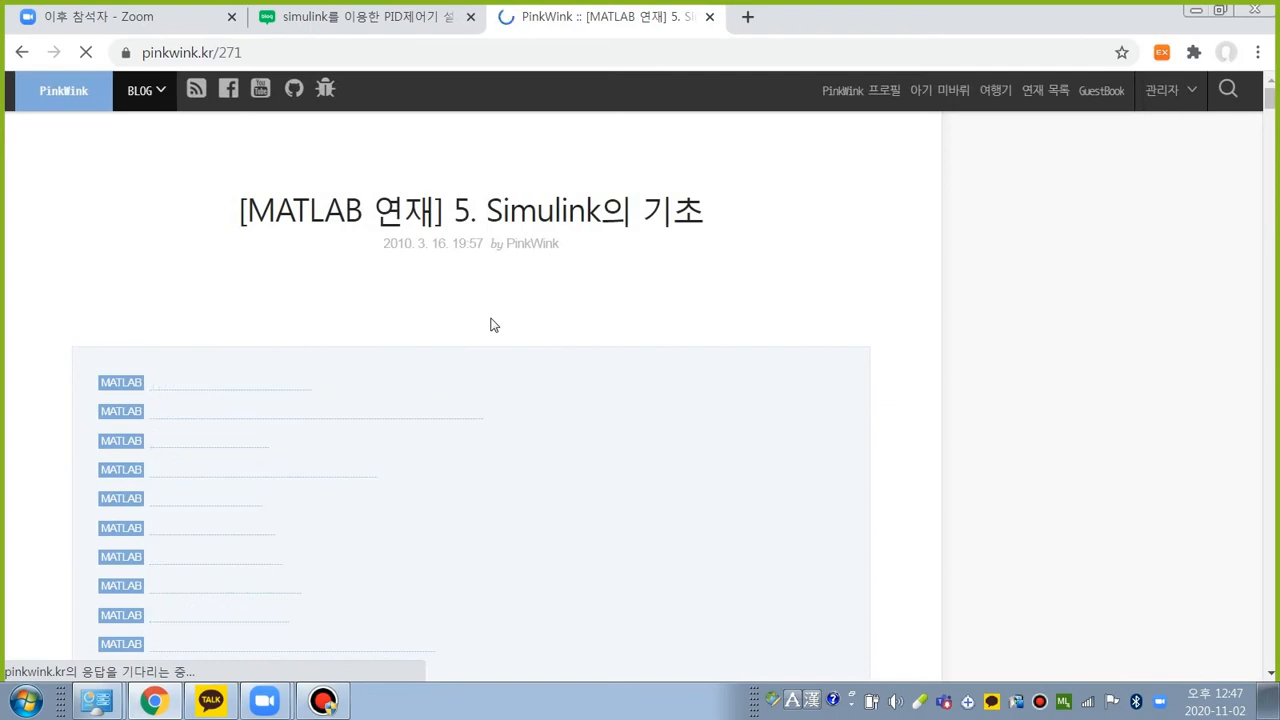
Step: Read the opening of the Simulink basics article, covering the Simulink Library Browser and the new untitled model window
{"action": "scroll", "coordinate": [480, 309], "scroll_direction": "down", "scroll_amount": 5}
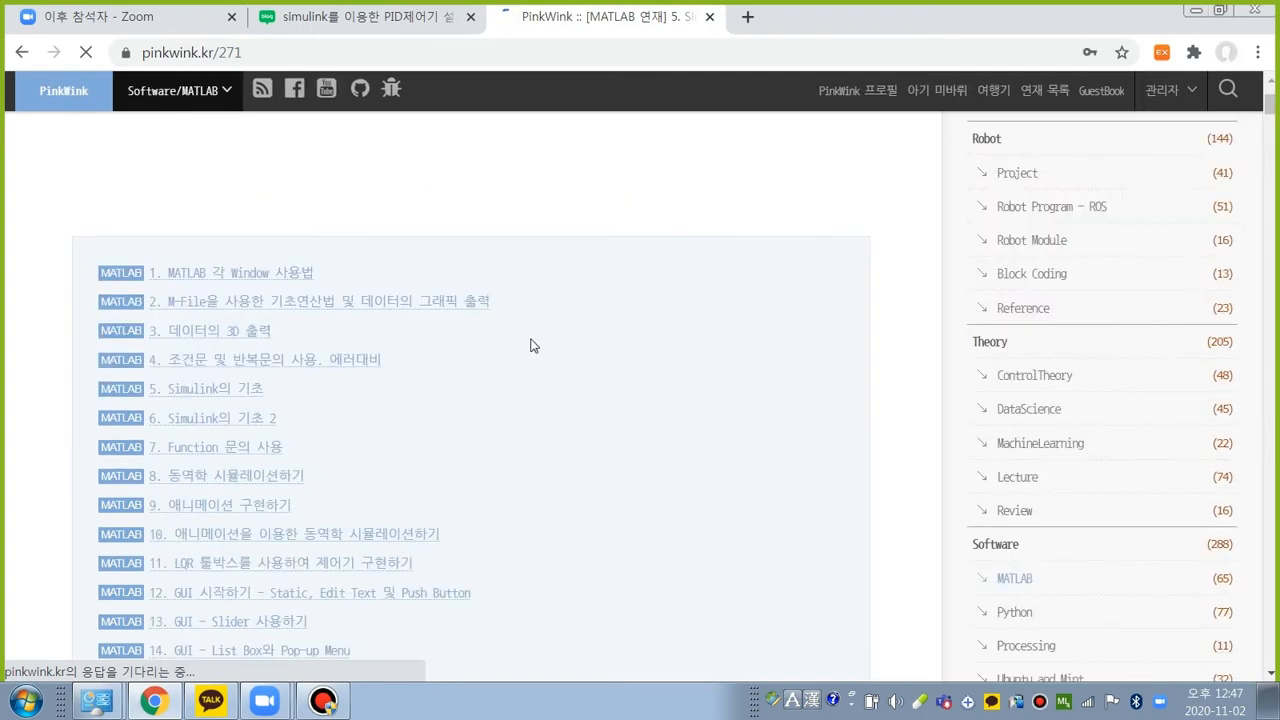
{"action": "scroll", "coordinate": [405, 282], "scroll_direction": "down", "scroll_amount": 8}
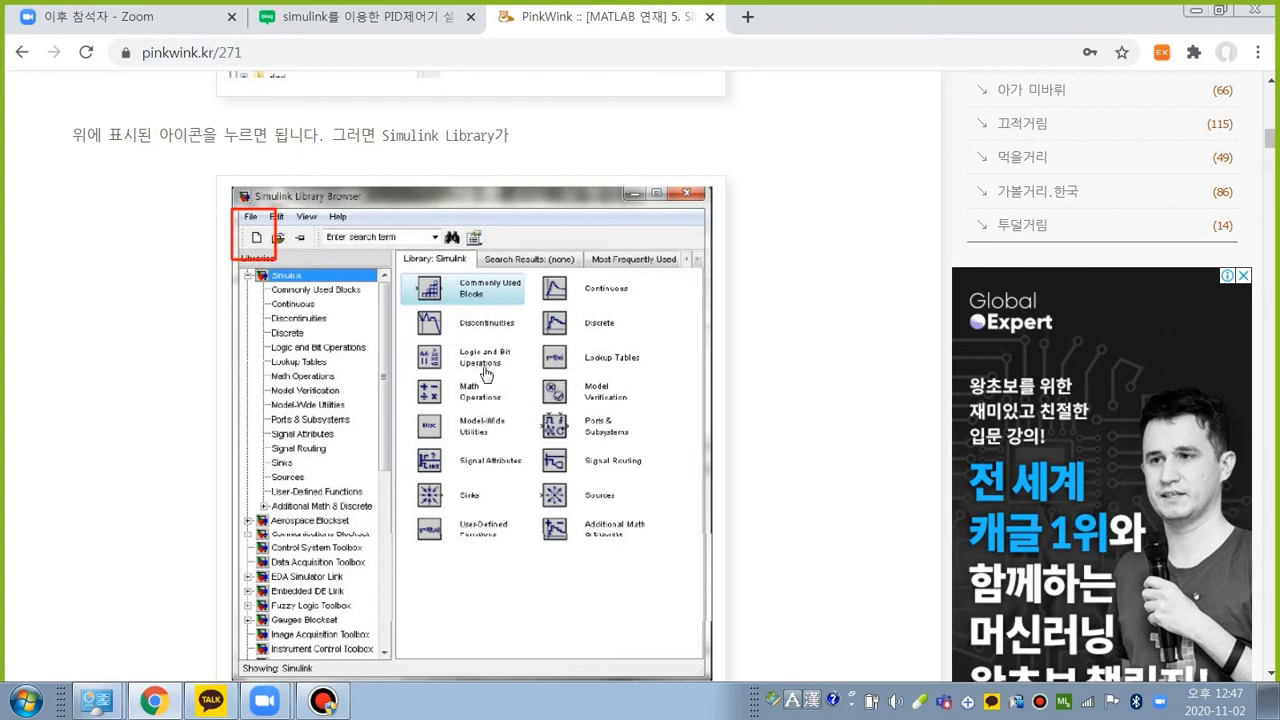
{"action": "scroll", "coordinate": [505, 363], "scroll_direction": "down", "scroll_amount": 2}
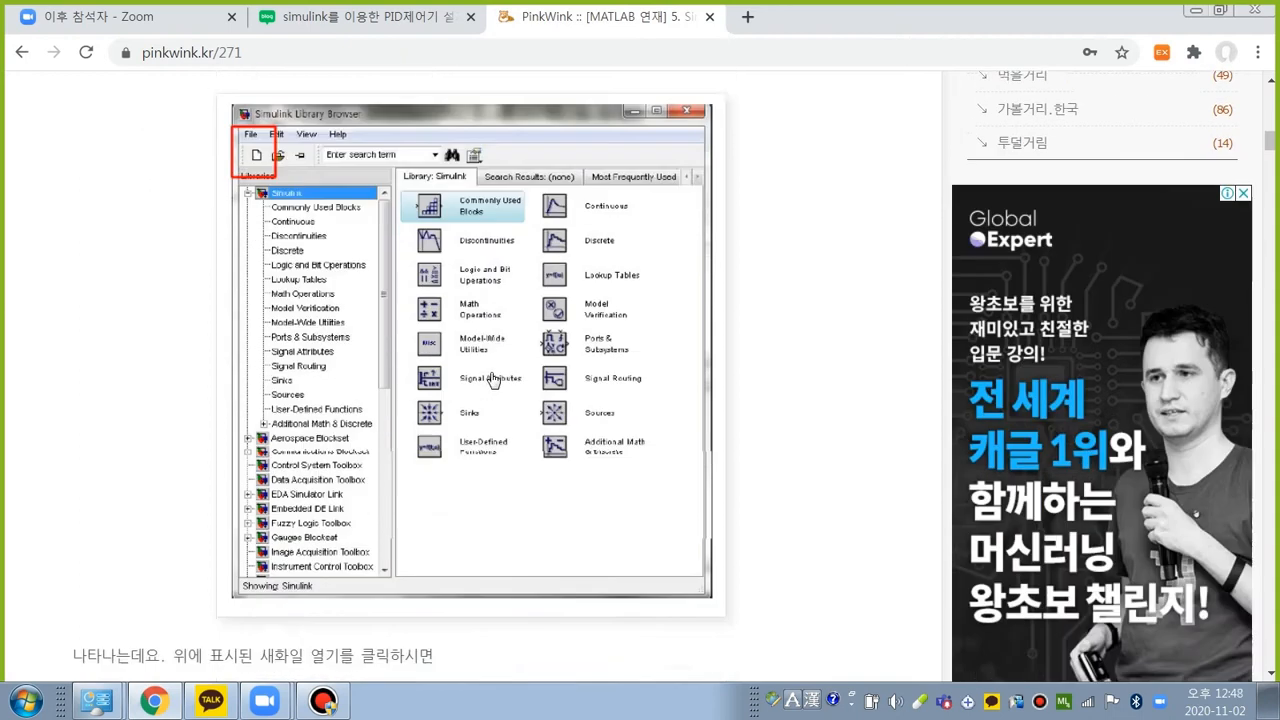
{"action": "scroll", "coordinate": [505, 363], "scroll_direction": "down", "scroll_amount": 3}
{"action": "scroll", "coordinate": [520, 240], "scroll_direction": "up", "scroll_amount": 2}
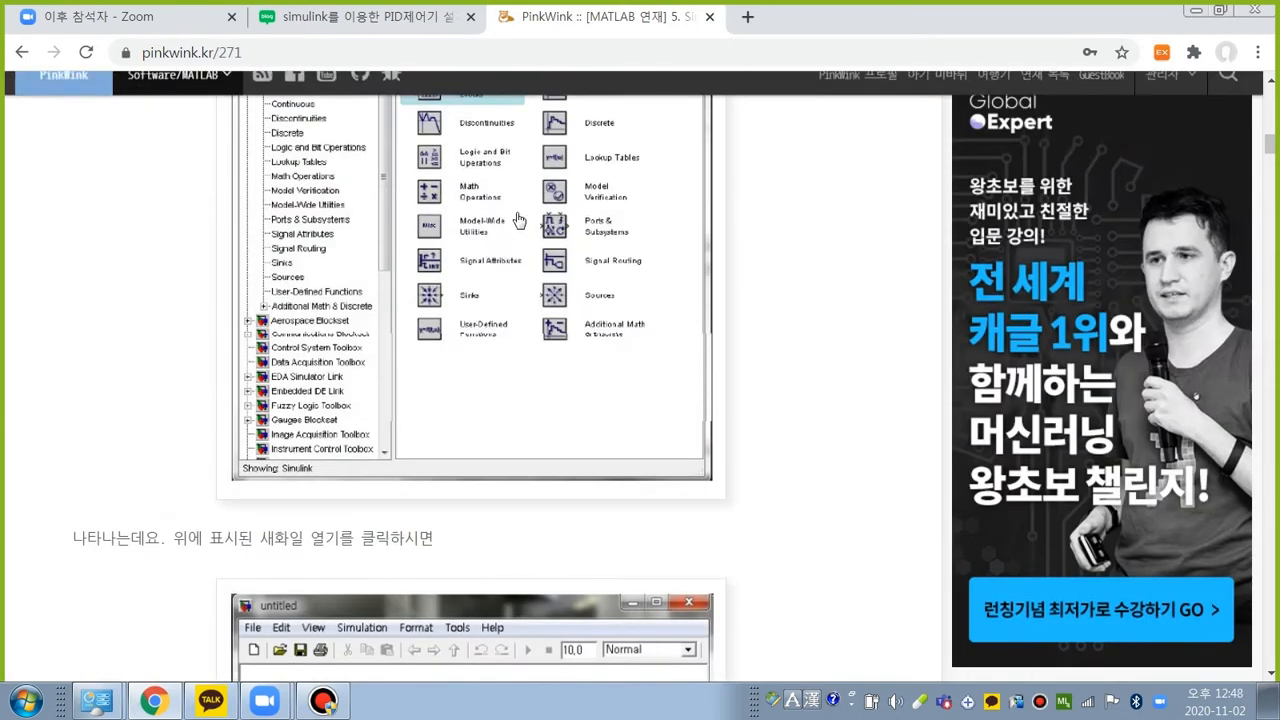
{"action": "scroll", "coordinate": [460, 255], "scroll_direction": "down", "scroll_amount": 1}
{"action": "scroll", "coordinate": [497, 449], "scroll_direction": "down", "scroll_amount": 5}
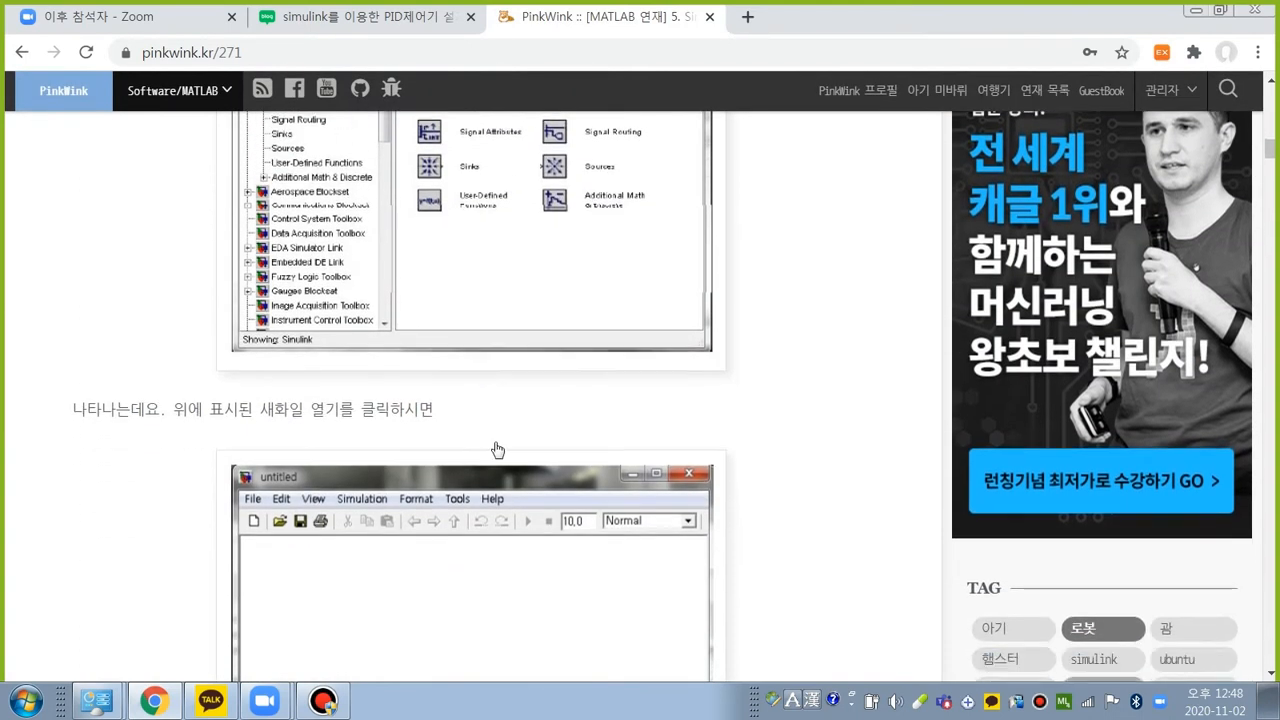
{"action": "scroll", "coordinate": [500, 394], "scroll_direction": "down", "scroll_amount": 4}
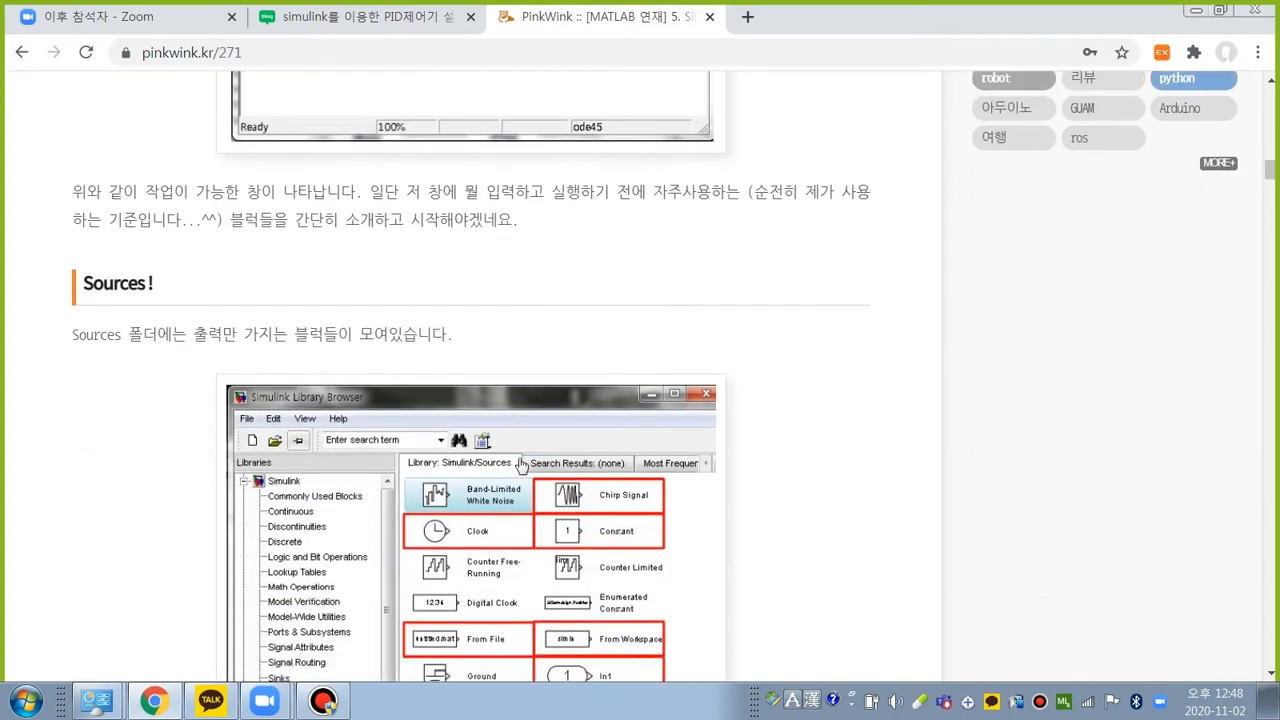
Step: Examine the article's sections on the Sources, Sink, and Continuous & Discontinuities block libraries
{"action": "scroll", "coordinate": [547, 398], "scroll_direction": "down", "scroll_amount": 5}
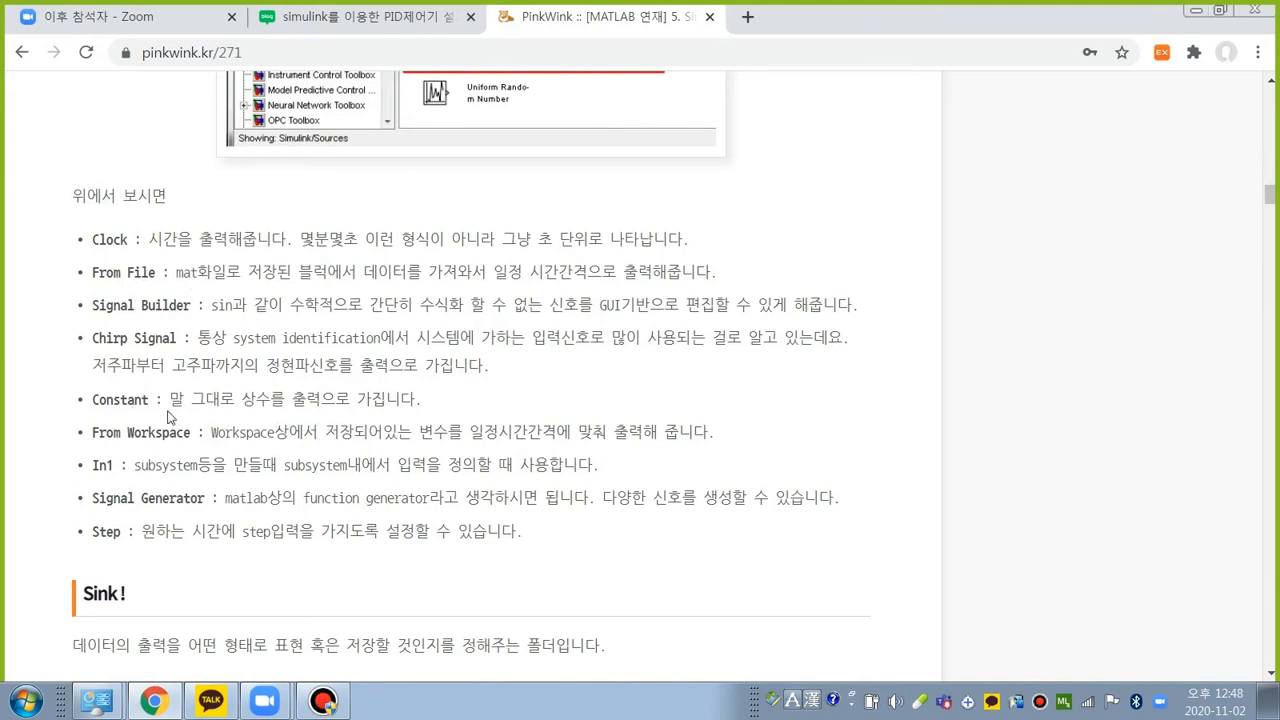
{"action": "scroll", "coordinate": [229, 424], "scroll_direction": "down", "scroll_amount": 6}
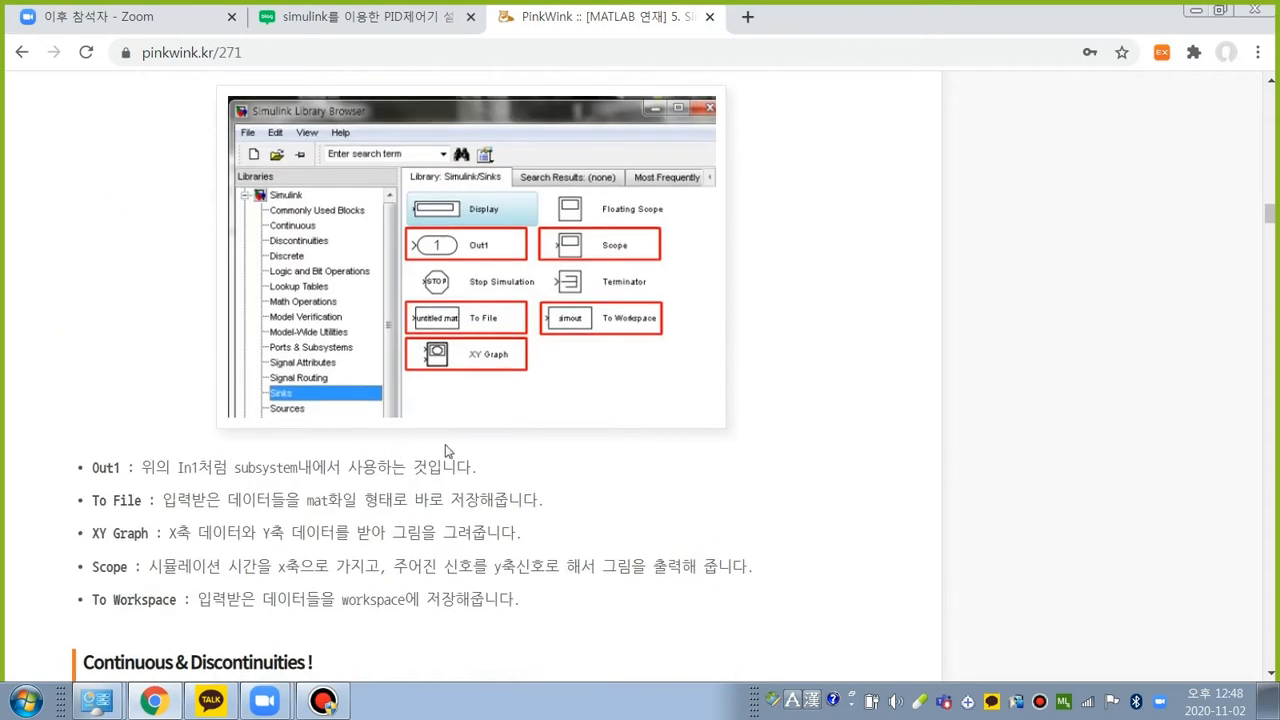
{"action": "scroll", "coordinate": [447, 451], "scroll_direction": "down", "scroll_amount": 2}
{"action": "scroll", "coordinate": [363, 337], "scroll_direction": "down", "scroll_amount": 5}
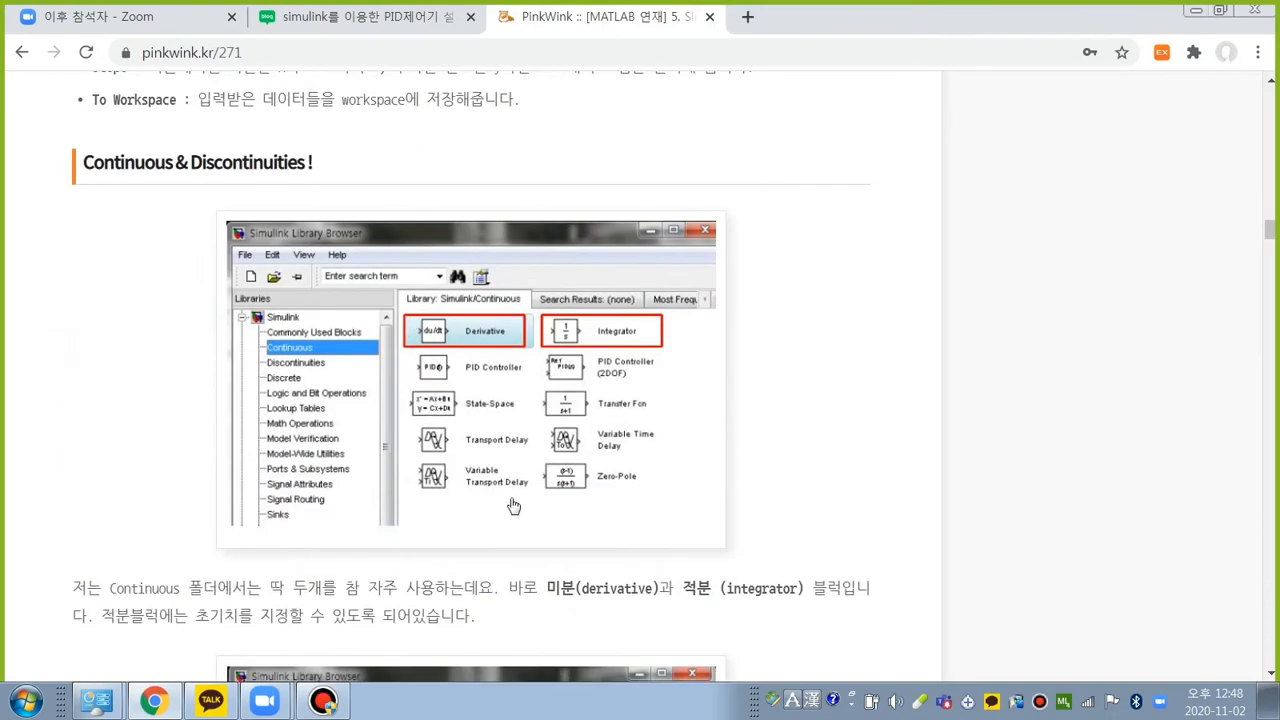
{"action": "scroll", "coordinate": [380, 360], "scroll_direction": "down", "scroll_amount": 4}
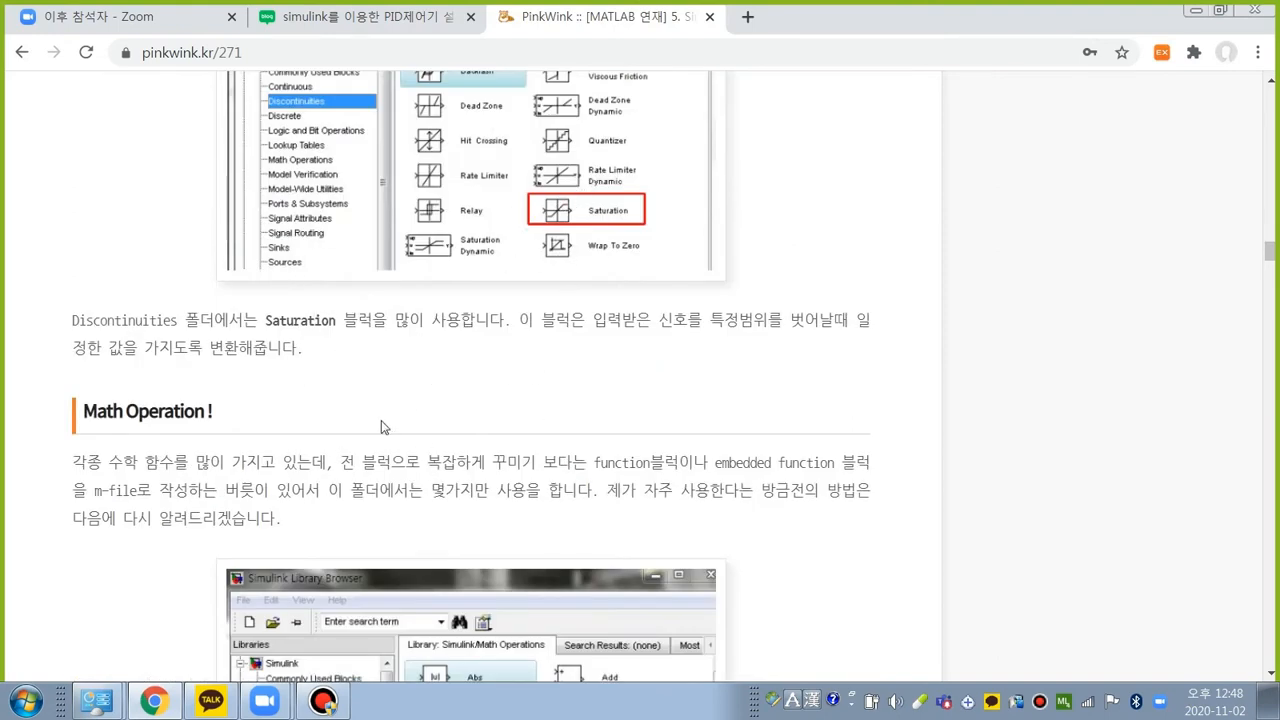
Step: Examine the Math Operation blocks such as Gain, Product and Sum, and the User-Defined Function blocks in the article
{"action": "scroll", "coordinate": [381, 427], "scroll_direction": "down", "scroll_amount": 3}
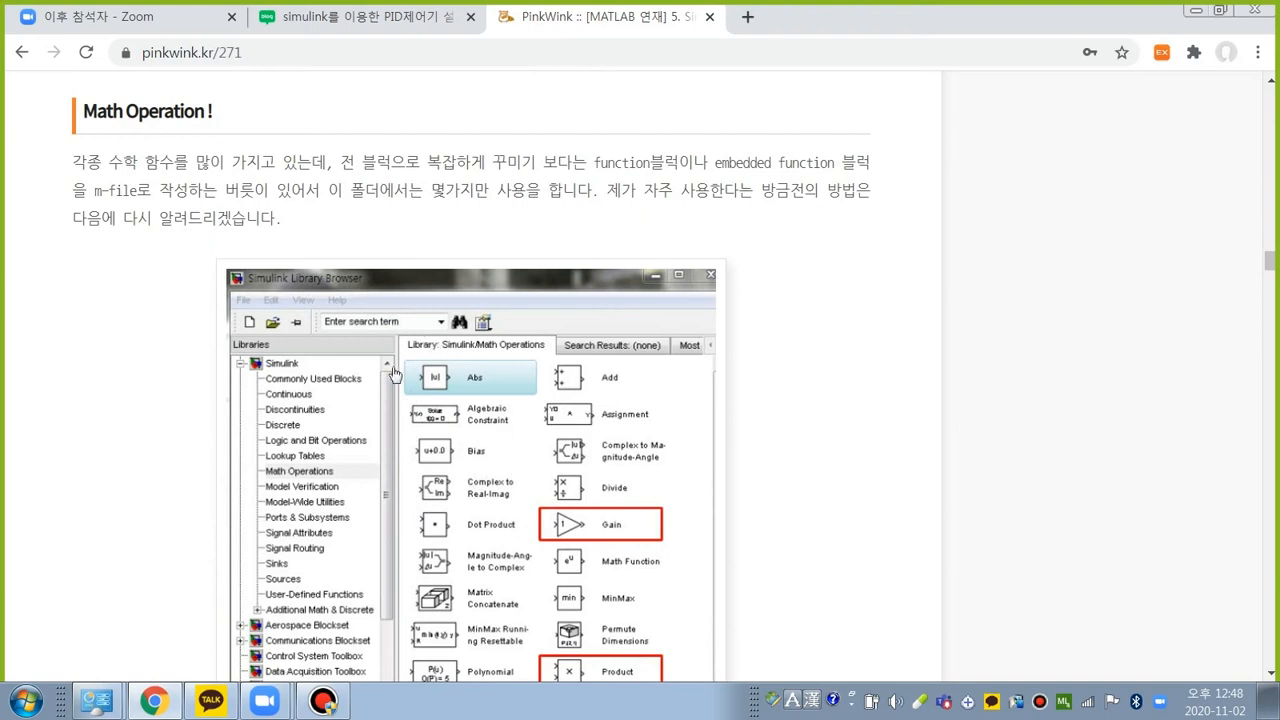
{"action": "scroll", "coordinate": [470, 380], "scroll_direction": "down", "scroll_amount": 3}
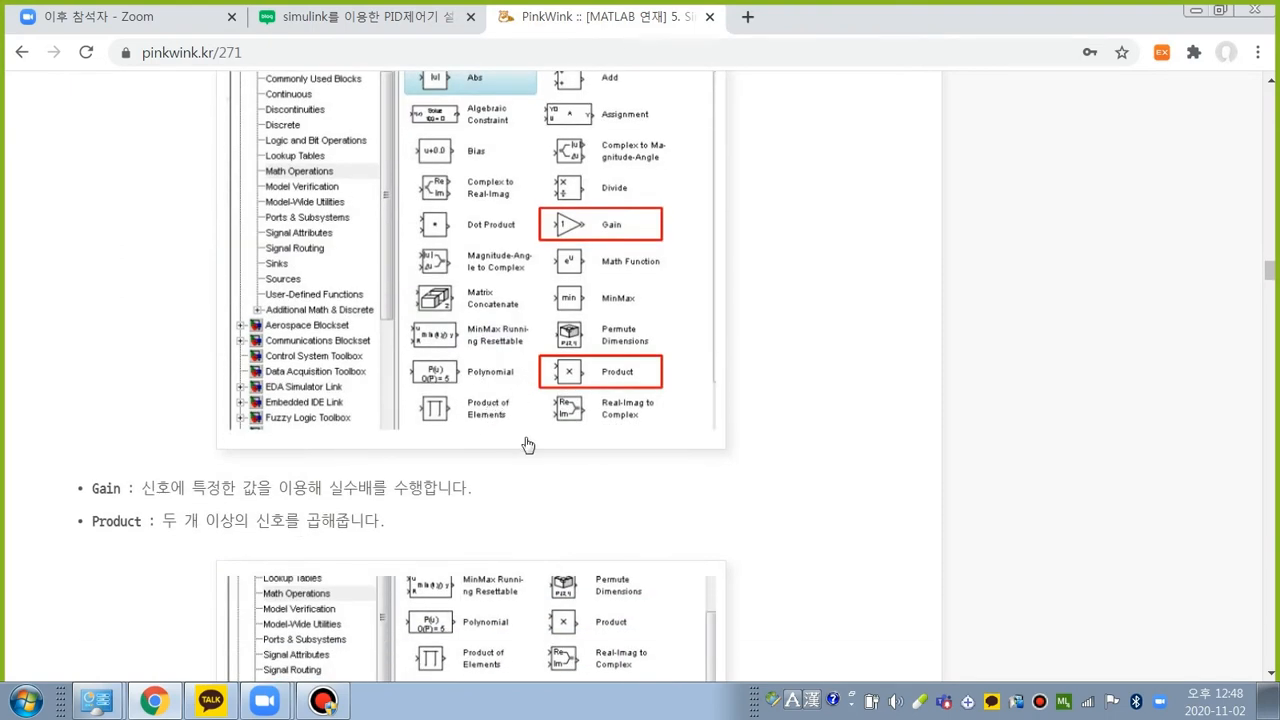
{"action": "scroll", "coordinate": [524, 442], "scroll_direction": "down", "scroll_amount": 2}
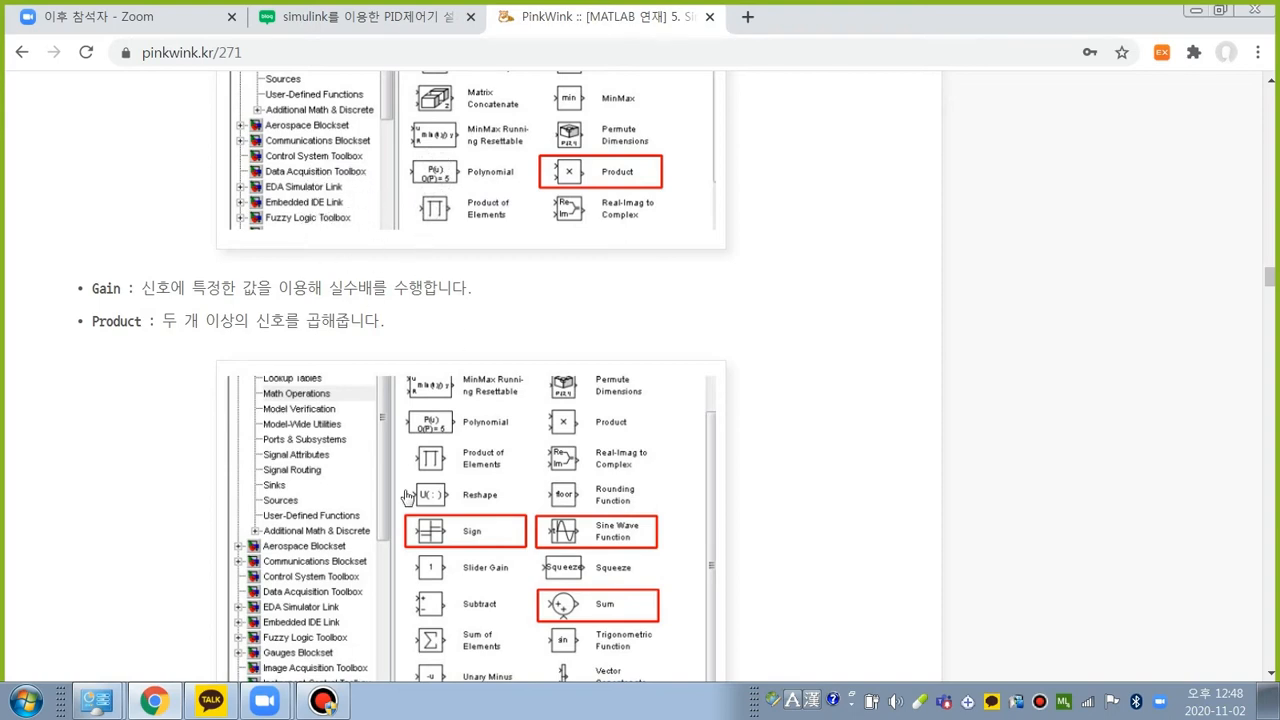
{"action": "scroll", "coordinate": [460, 300], "scroll_direction": "down", "scroll_amount": 1}
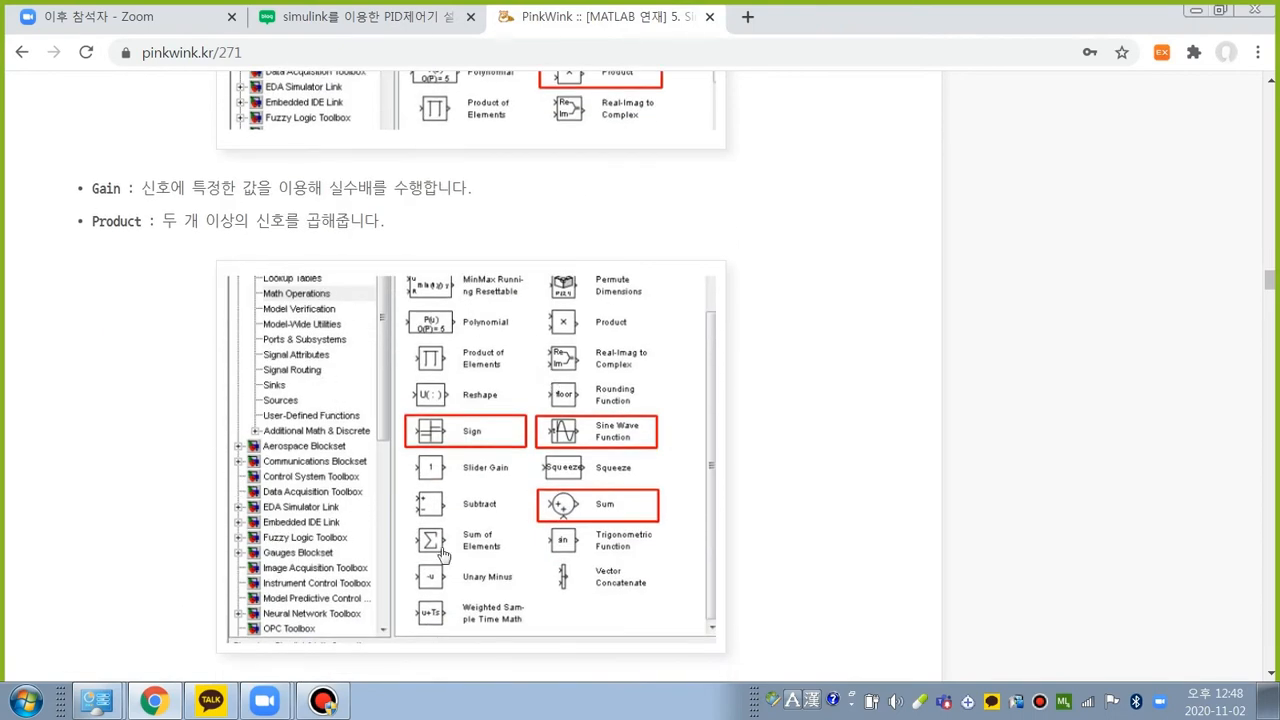
{"action": "scroll", "coordinate": [431, 378], "scroll_direction": "down", "scroll_amount": 2}
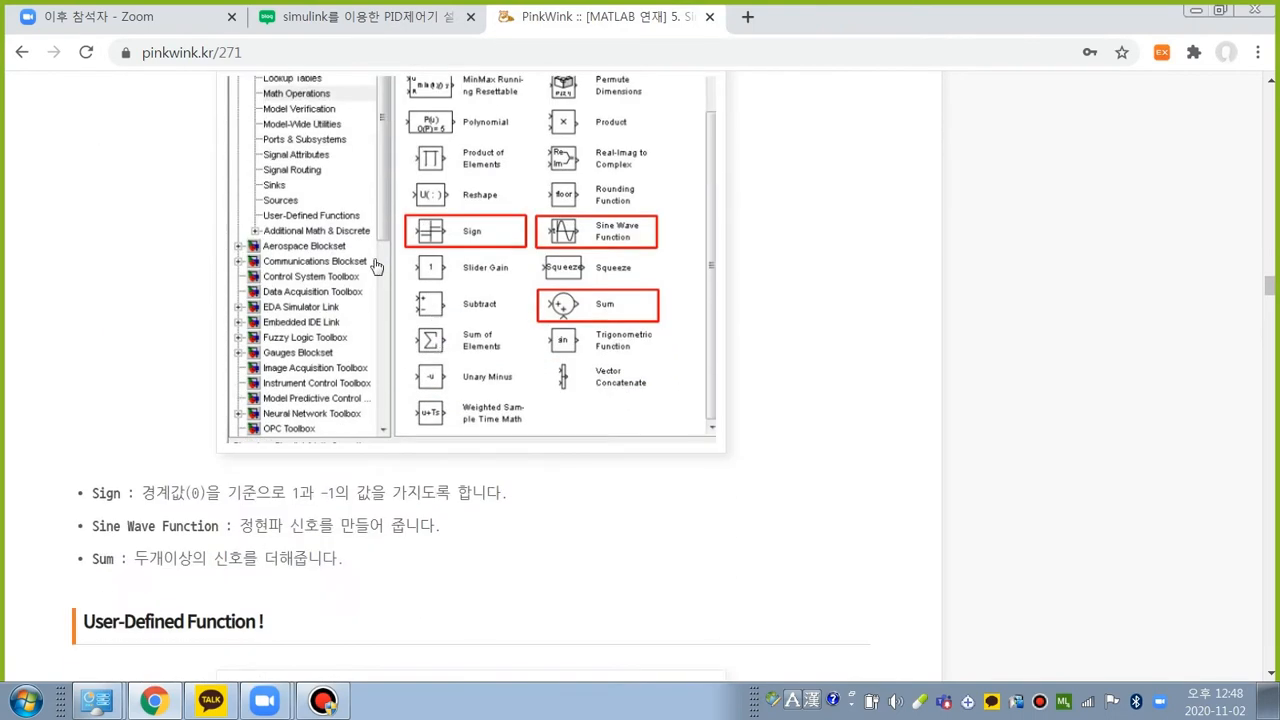
{"action": "scroll", "coordinate": [330, 315], "scroll_direction": "down", "scroll_amount": 2}
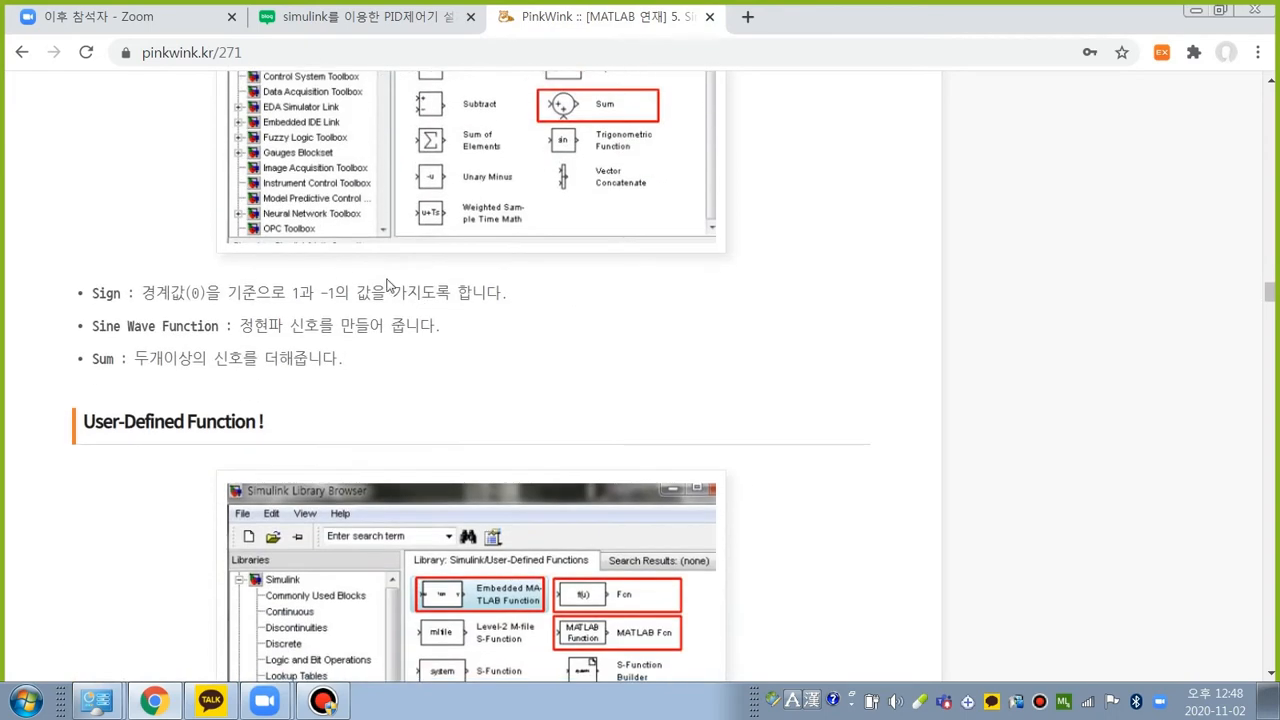
{"action": "scroll", "coordinate": [388, 290], "scroll_direction": "down", "scroll_amount": 3}
{"action": "scroll", "coordinate": [392, 310], "scroll_direction": "down", "scroll_amount": 1}
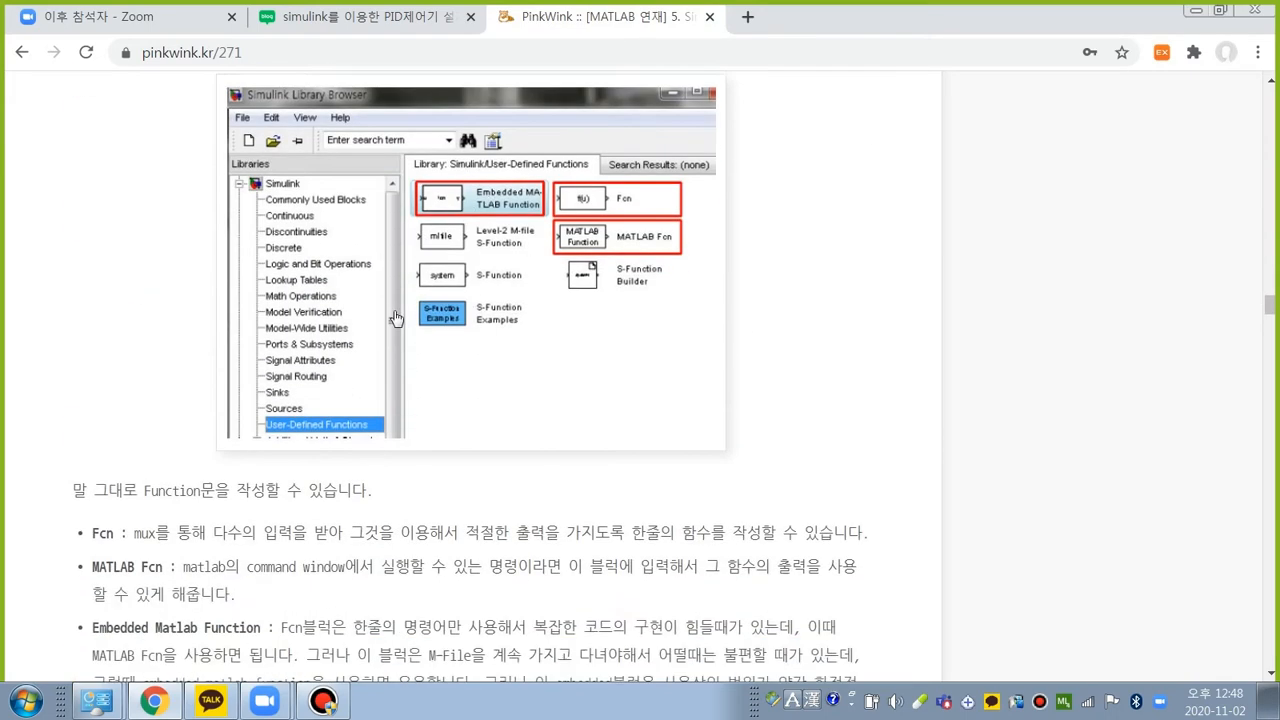
Step: Examine the block search section and the sine wave examples, including the Scope plot, the Mux diagram and the Sine Wave Function parameters
{"action": "scroll", "coordinate": [396, 318], "scroll_direction": "down", "scroll_amount": 6}
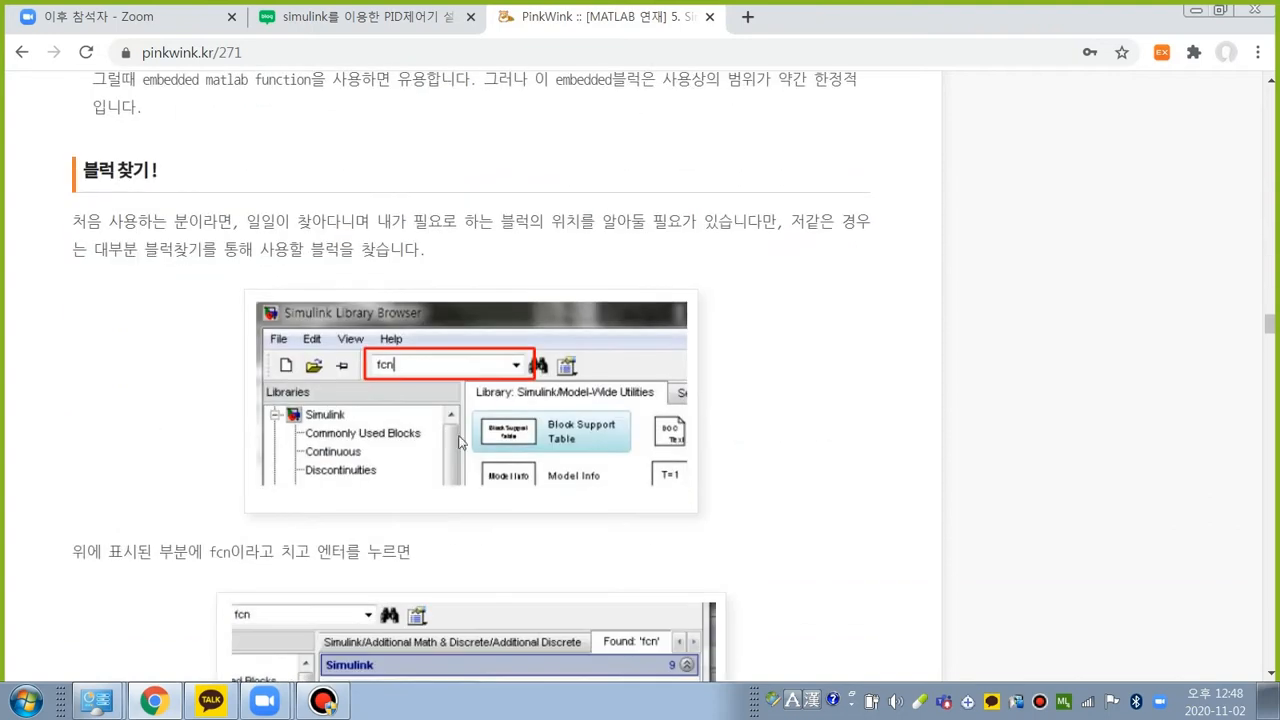
{"action": "scroll", "coordinate": [505, 465], "scroll_direction": "down", "scroll_amount": 7}
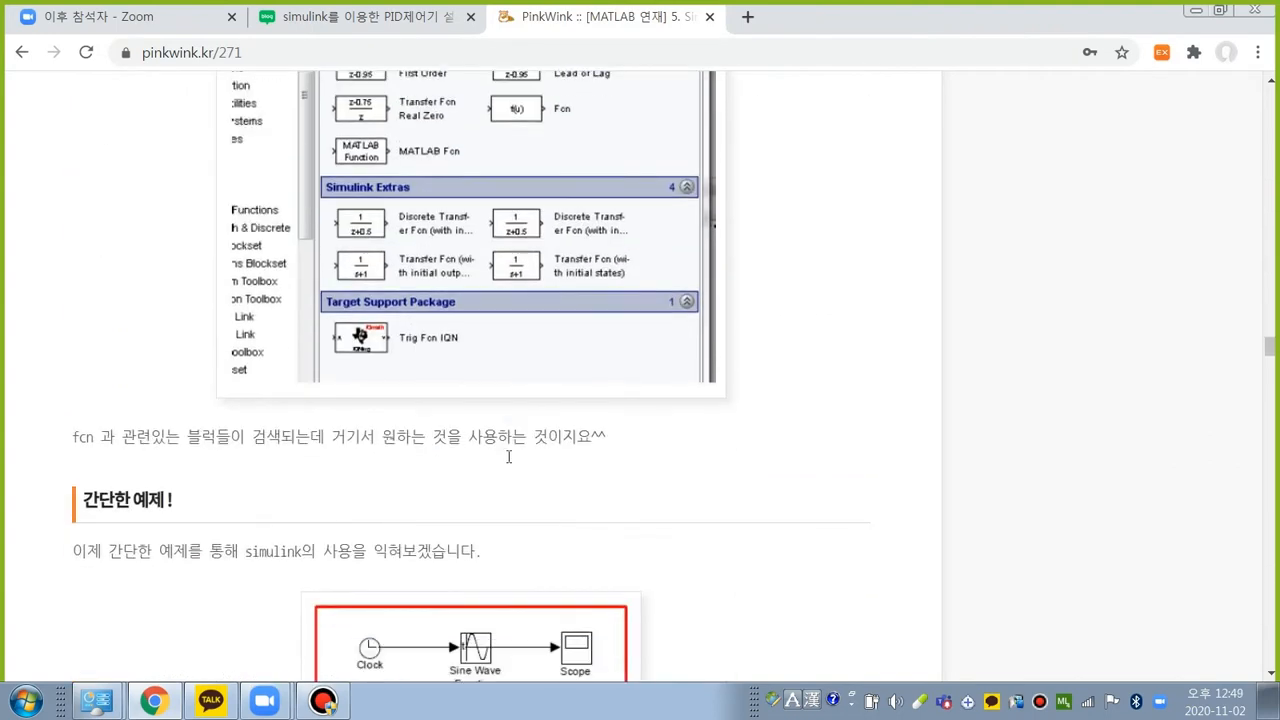
{"action": "scroll", "coordinate": [508, 457], "scroll_direction": "down", "scroll_amount": 5}
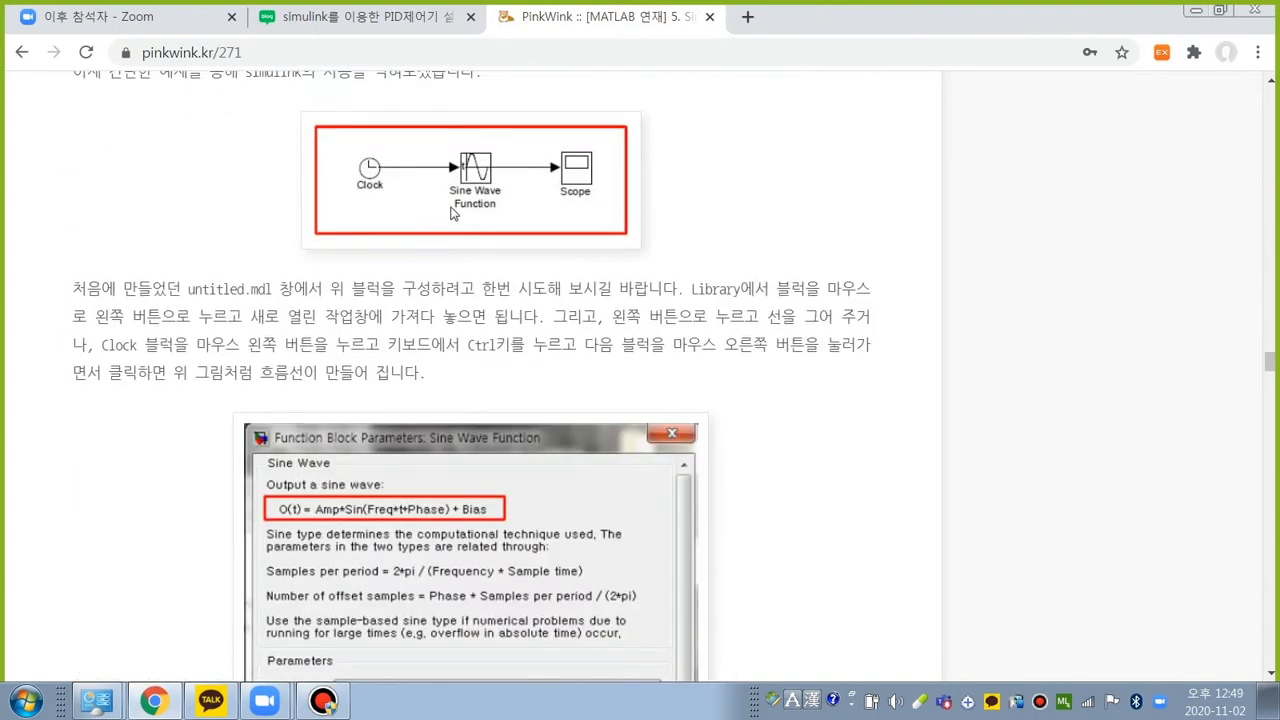
{"action": "scroll", "coordinate": [525, 237], "scroll_direction": "down", "scroll_amount": 9}
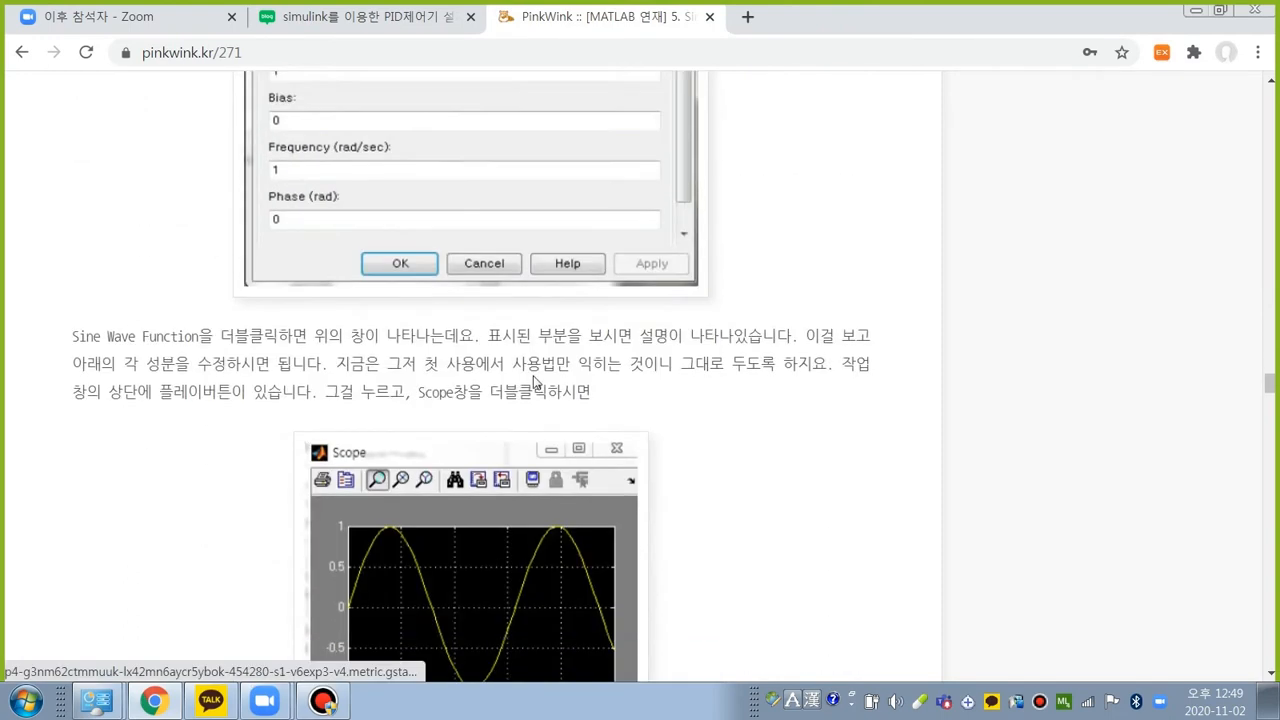
{"action": "scroll", "coordinate": [472, 407], "scroll_direction": "down", "scroll_amount": 4}
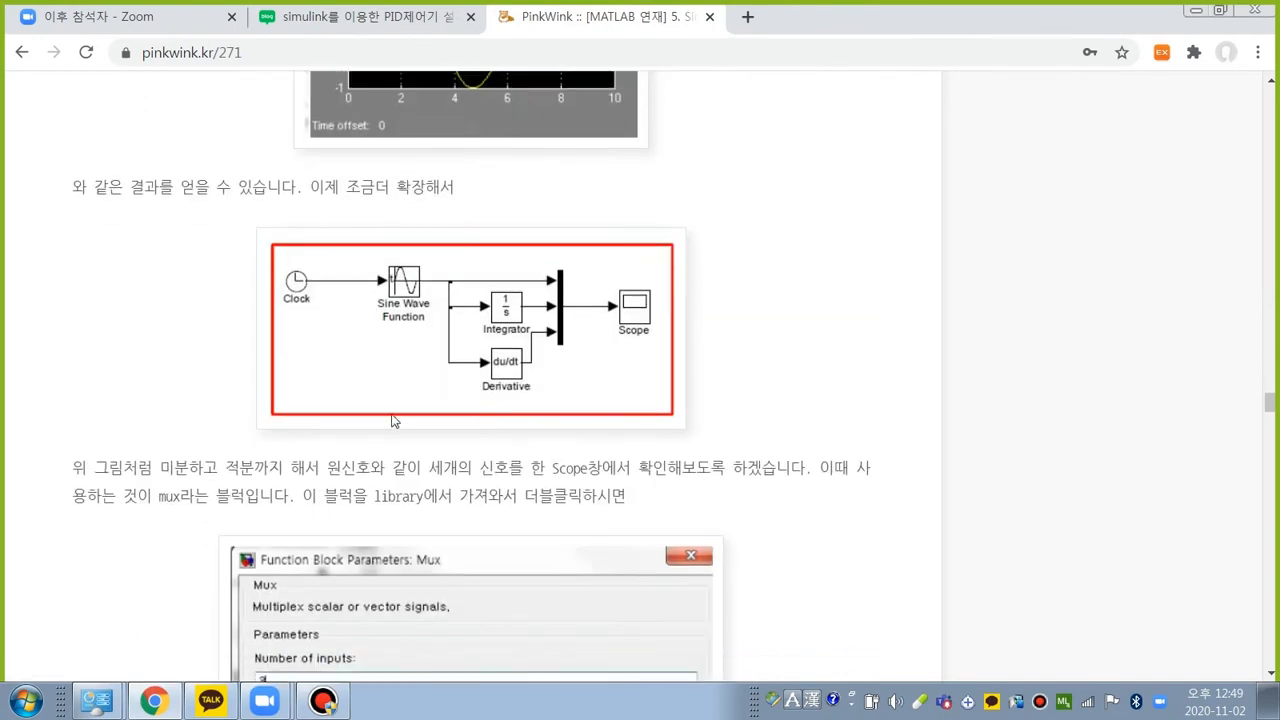
{"action": "scroll", "coordinate": [419, 420], "scroll_direction": "down", "scroll_amount": 3}
{"action": "scroll", "coordinate": [423, 334], "scroll_direction": "up", "scroll_amount": 6}
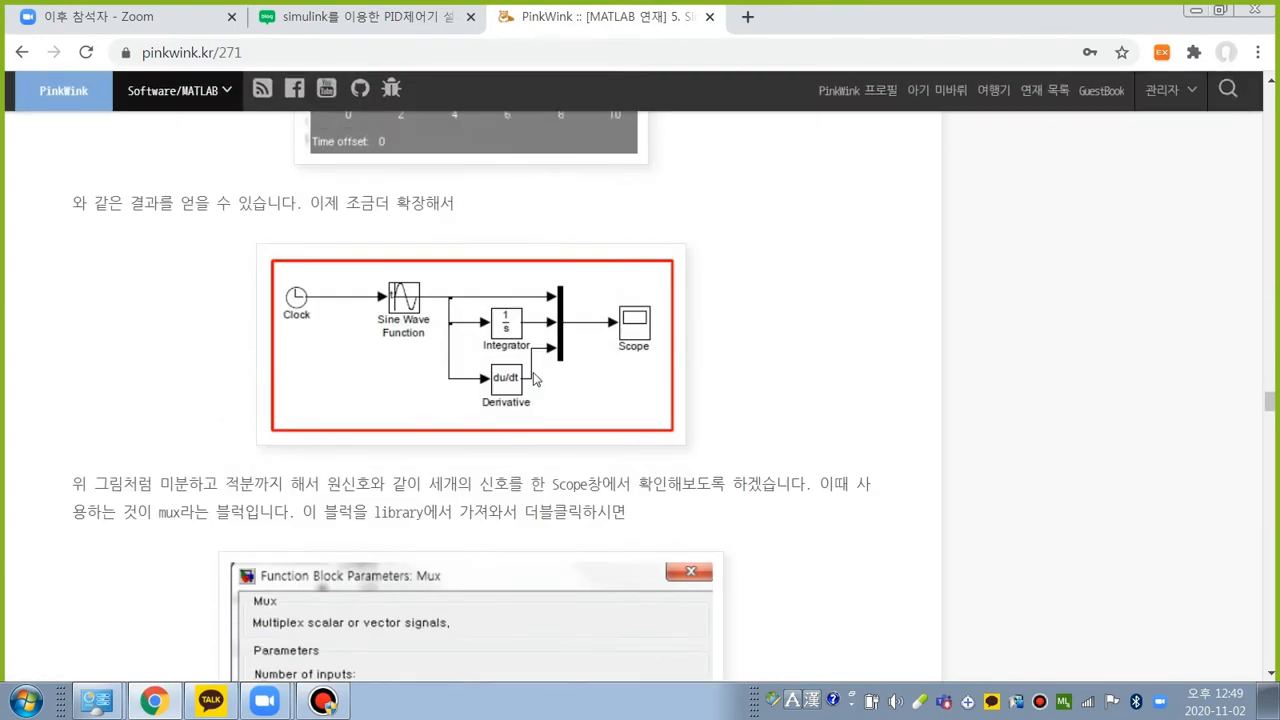
{"action": "scroll", "coordinate": [515, 291], "scroll_direction": "up", "scroll_amount": 4}
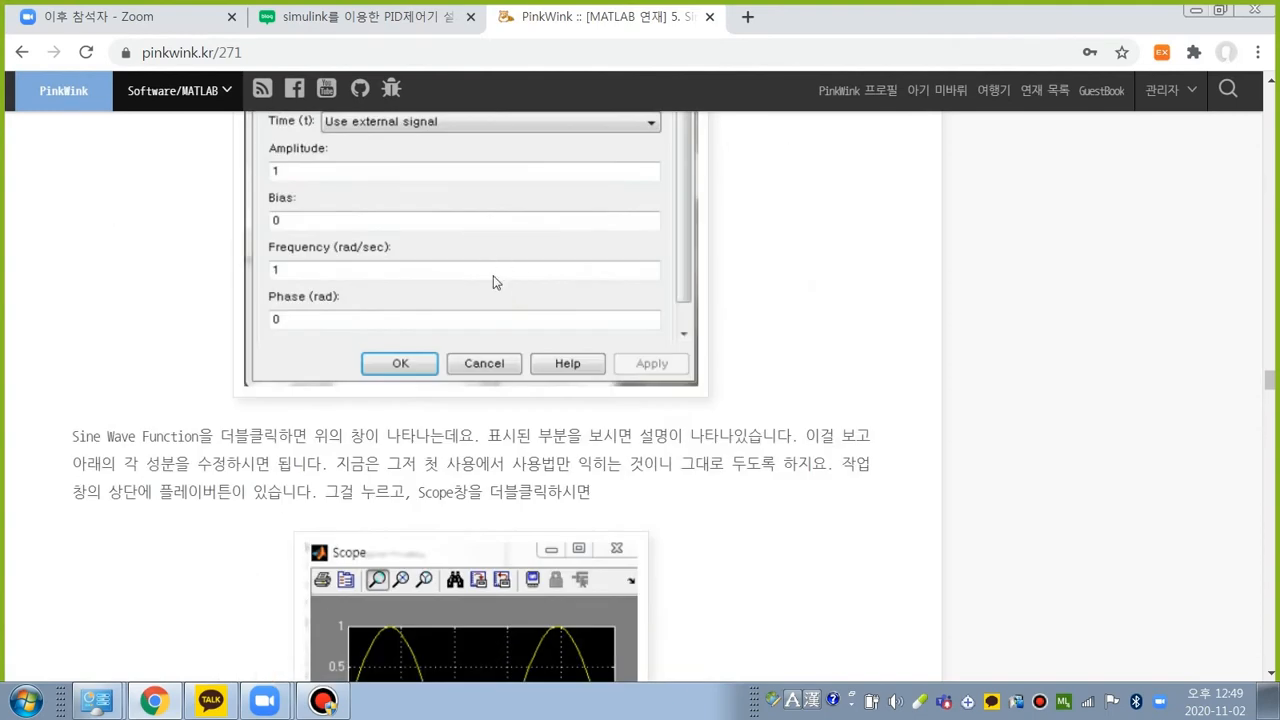
{"action": "scroll", "coordinate": [490, 300], "scroll_direction": "up", "scroll_amount": 2}
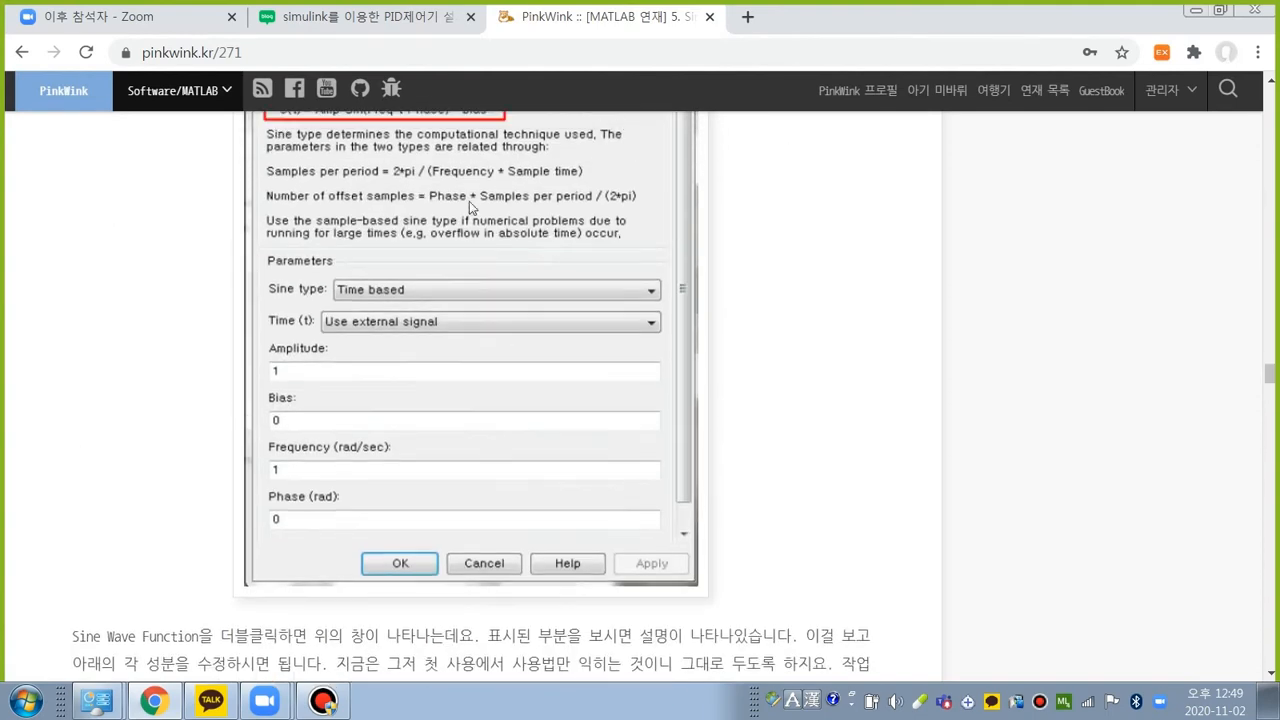
Step: Return to the blog post on PID controller design with Simulink and review the motor_1stModel.m code, workspace values and PID_motocon2 diagram
{"action": "left_click", "coordinate": [418, 15]}
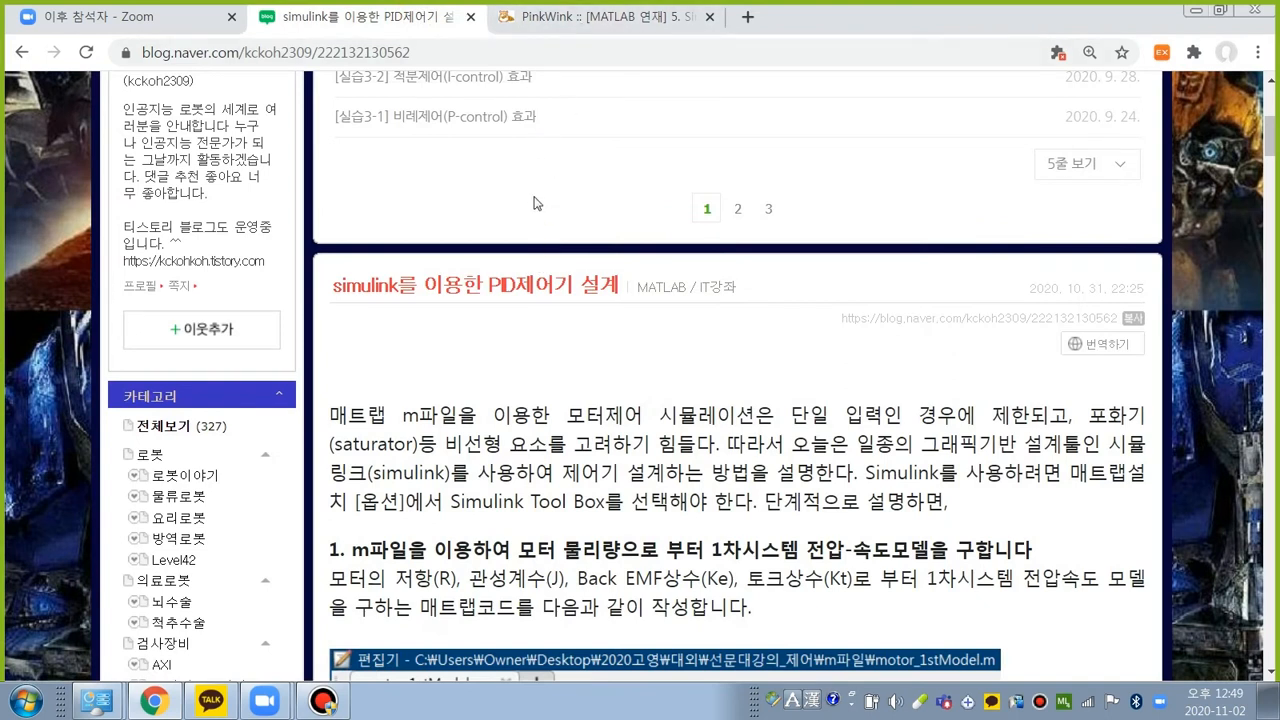
{"action": "scroll", "coordinate": [535, 203], "scroll_direction": "down", "scroll_amount": 1}
{"action": "scroll", "coordinate": [540, 196], "scroll_direction": "down", "scroll_amount": 7}
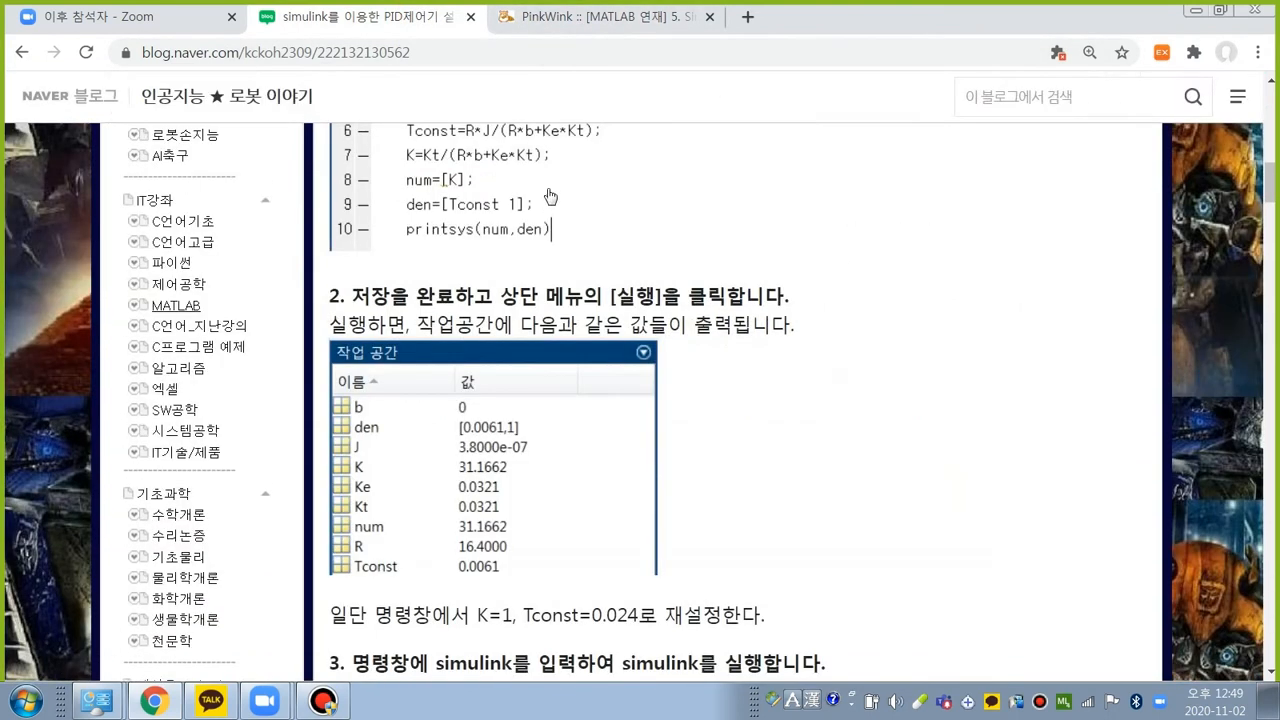
{"action": "scroll", "coordinate": [546, 194], "scroll_direction": "down", "scroll_amount": 3}
{"action": "scroll", "coordinate": [597, 215], "scroll_direction": "down", "scroll_amount": 3}
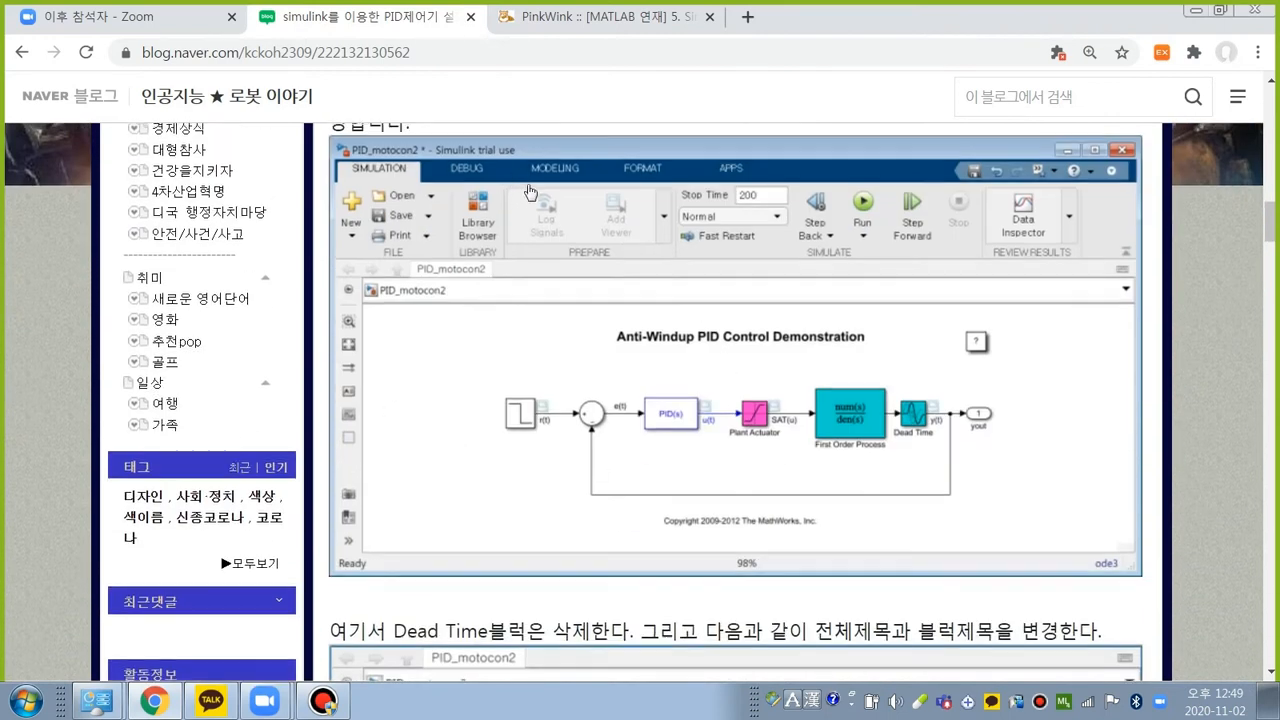
{"action": "scroll", "coordinate": [530, 208], "scroll_direction": "up", "scroll_amount": 2}
{"action": "scroll", "coordinate": [625, 257], "scroll_direction": "up", "scroll_amount": 8}
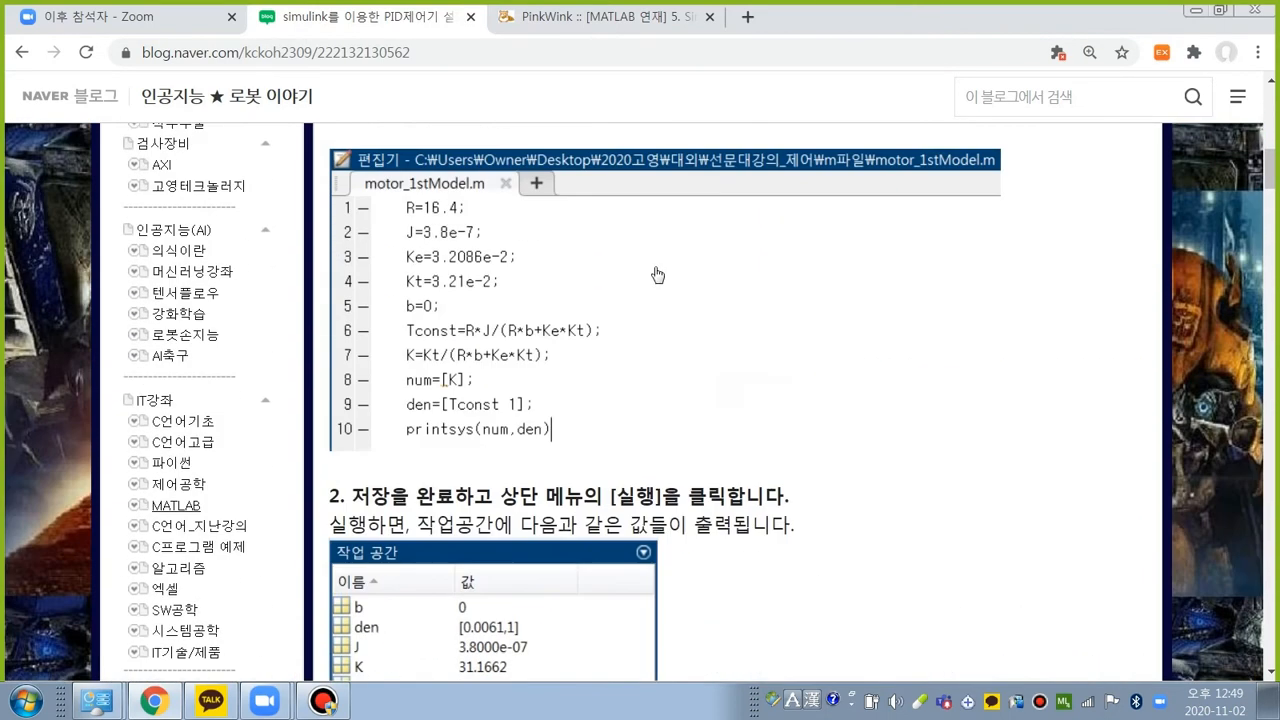
{"action": "scroll", "coordinate": [617, 300], "scroll_direction": "down", "scroll_amount": 3}
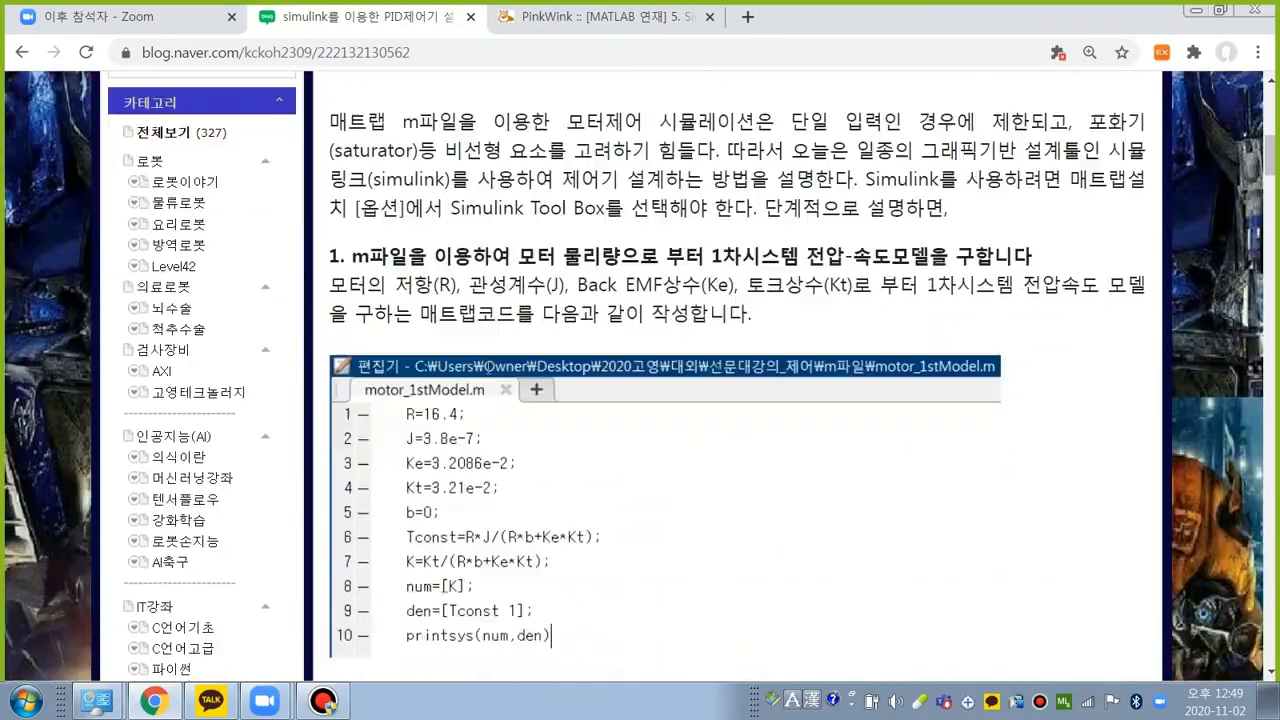
Step: Launch MATLAB from the desktop and arrange its window alongside the blog post, with the Command Window active
{"action": "key", "text": "super+d"}
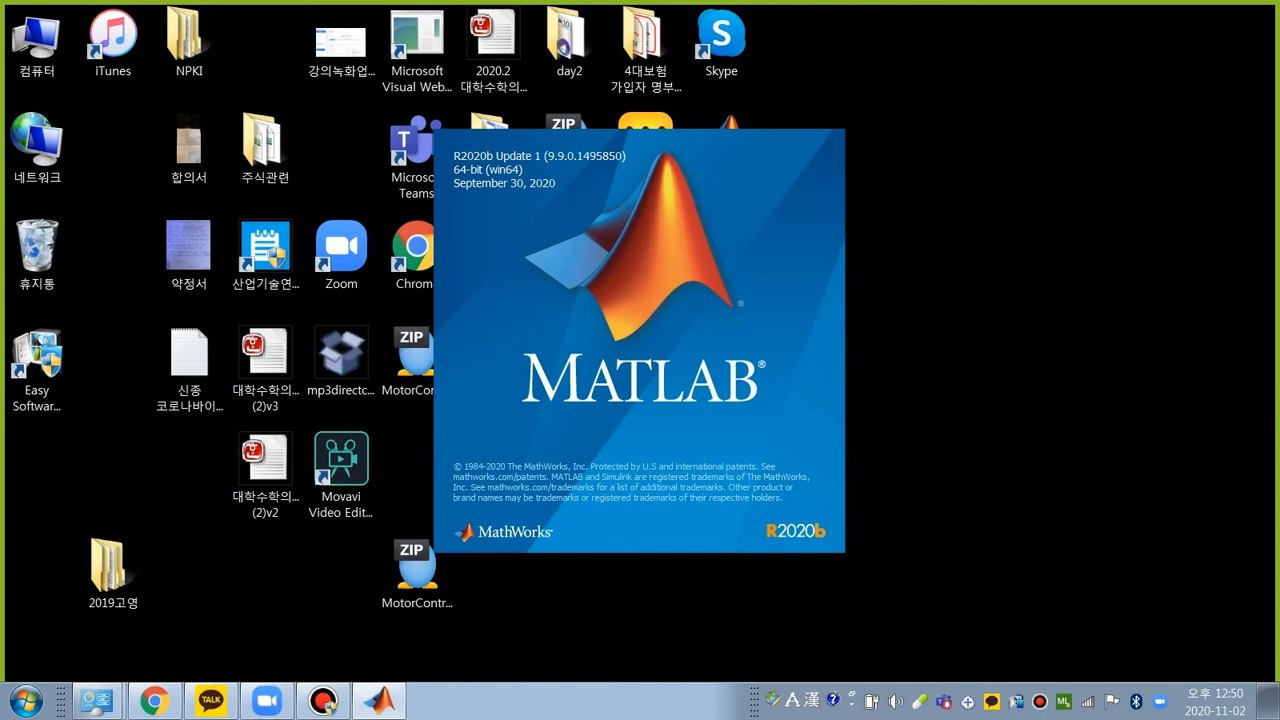
{"action": "left_click_drag", "start_coordinate": [1279, 204], "coordinate": [1078, 146]}
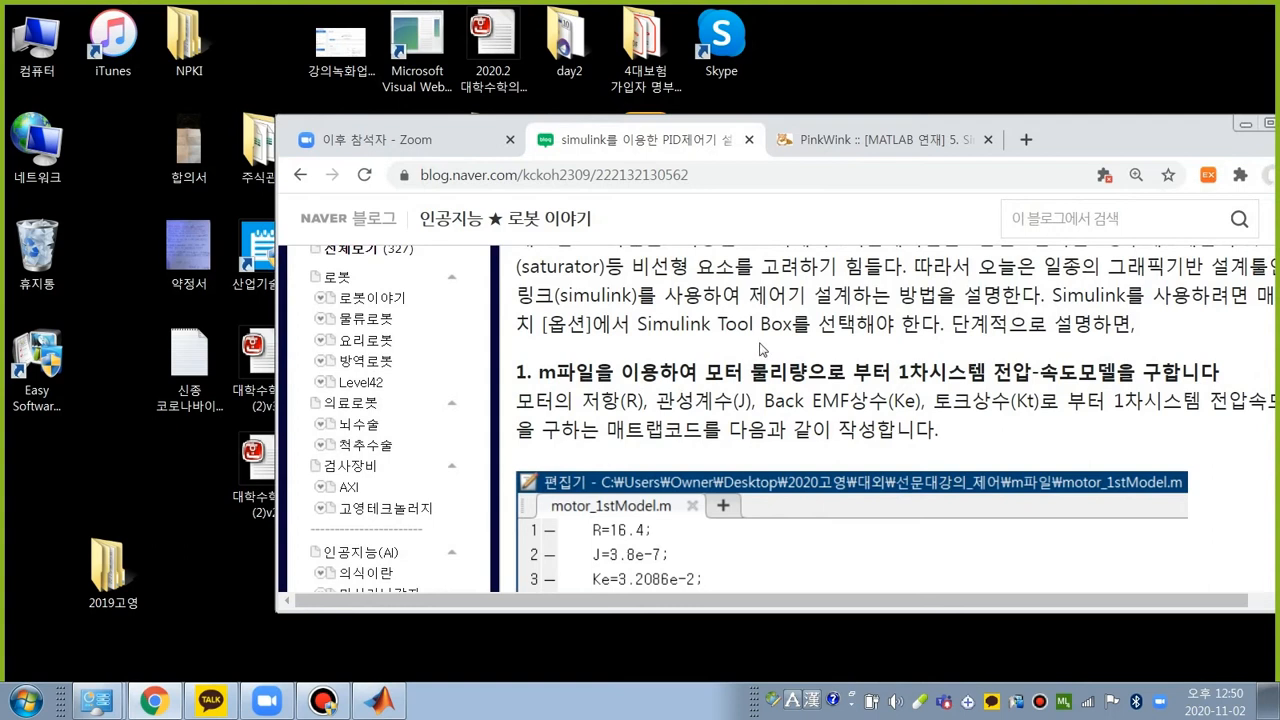
{"action": "scroll", "coordinate": [757, 323], "scroll_direction": "up", "scroll_amount": 5}
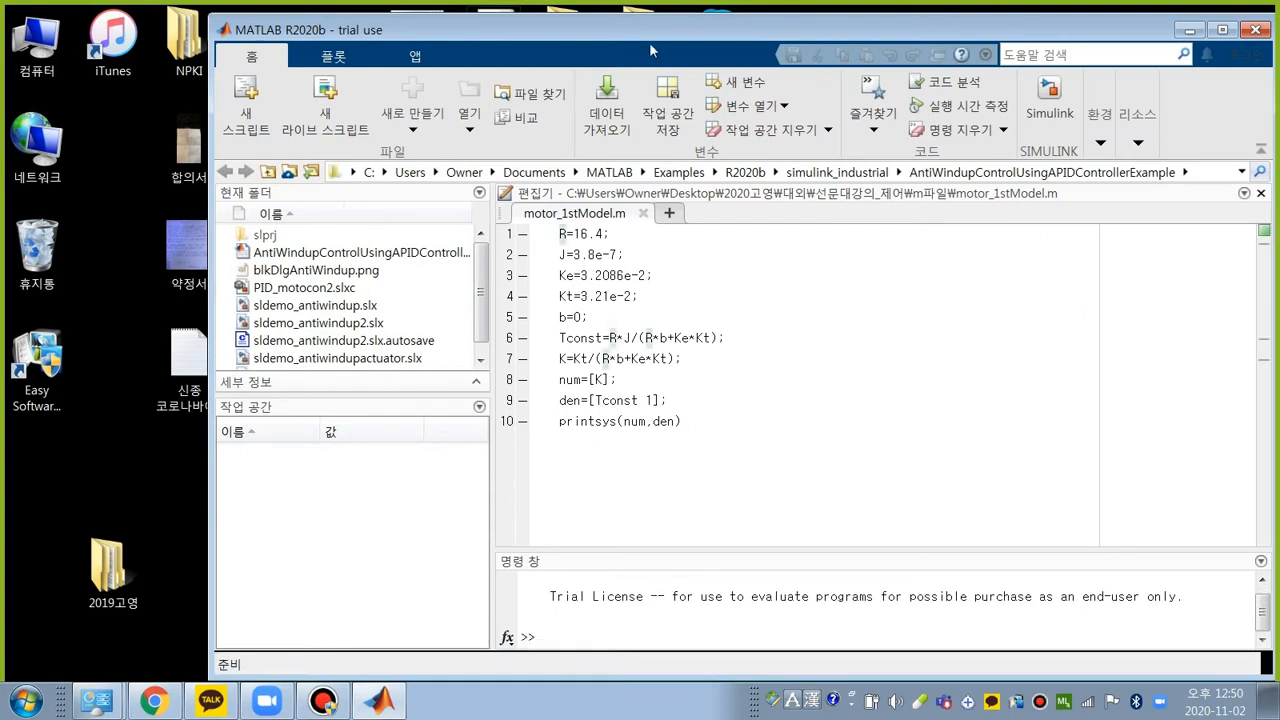
{"action": "left_click_drag", "start_coordinate": [659, 37], "coordinate": [561, 42]}
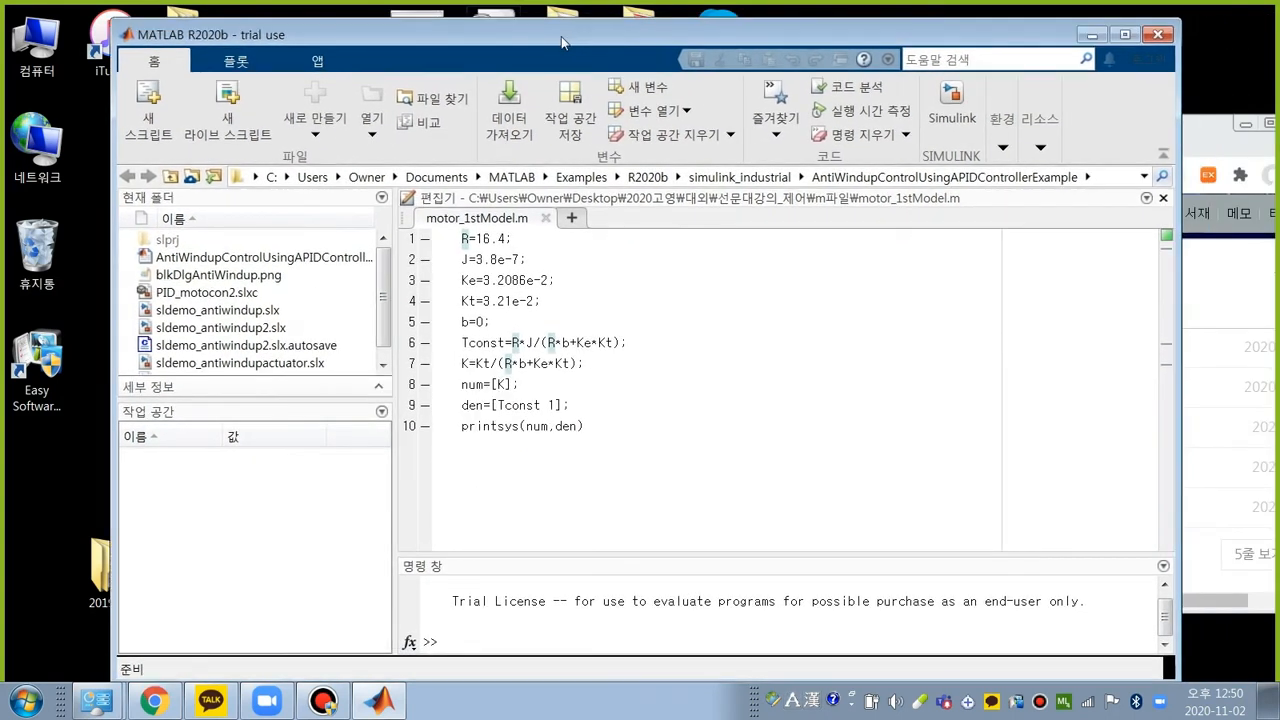
{"action": "left_click", "coordinate": [563, 567]}
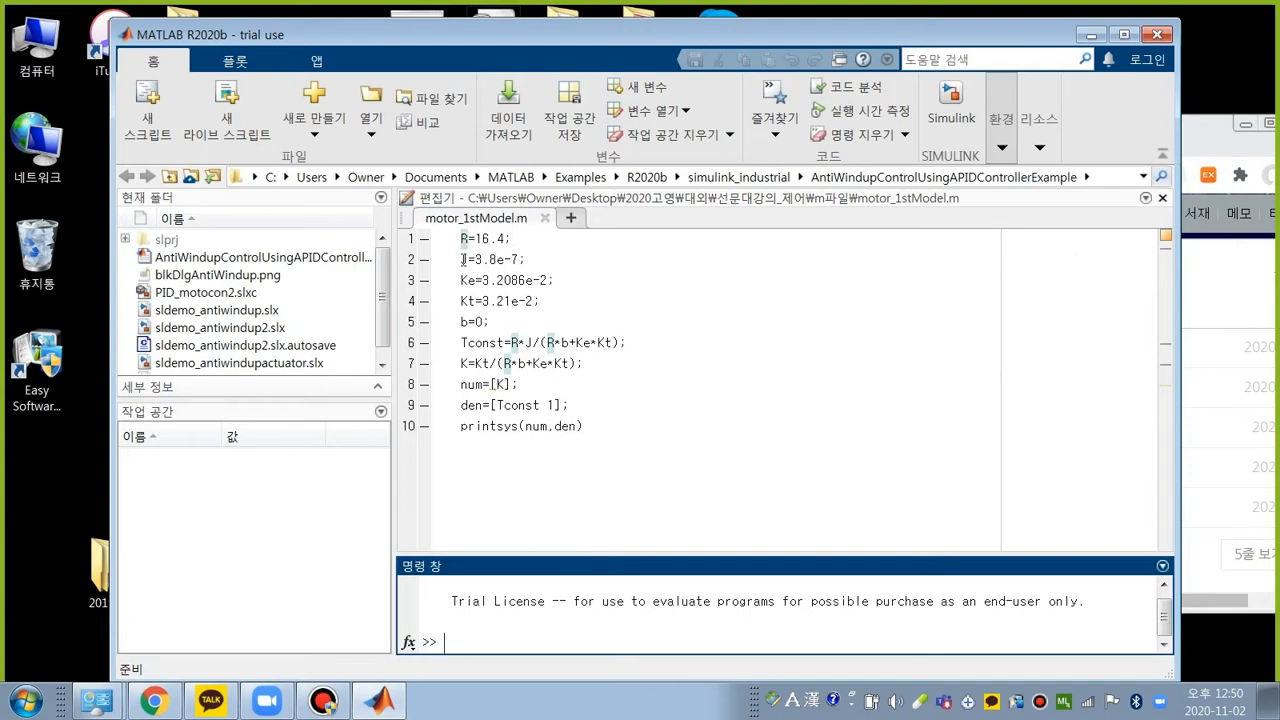
Step: Examine the motor constants R, J, Ke and Kt and the Tconst and K formulas in motor_1stModel.m
{"action": "left_click", "coordinate": [463, 259]}
{"action": "key", "text": "shift+End"}
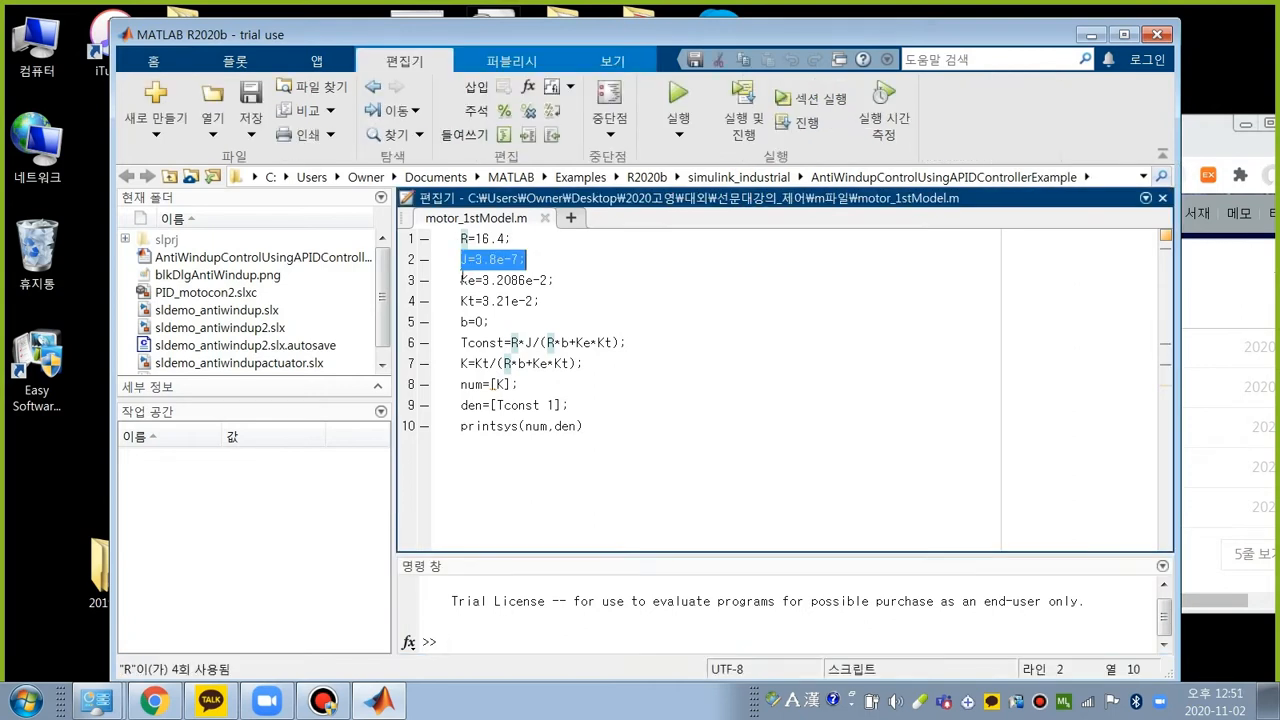
{"action": "left_click", "coordinate": [461, 280]}
{"action": "key", "text": "shift+End"}
{"action": "left_click", "coordinate": [546, 301]}
{"action": "key", "text": "shift+Home"}
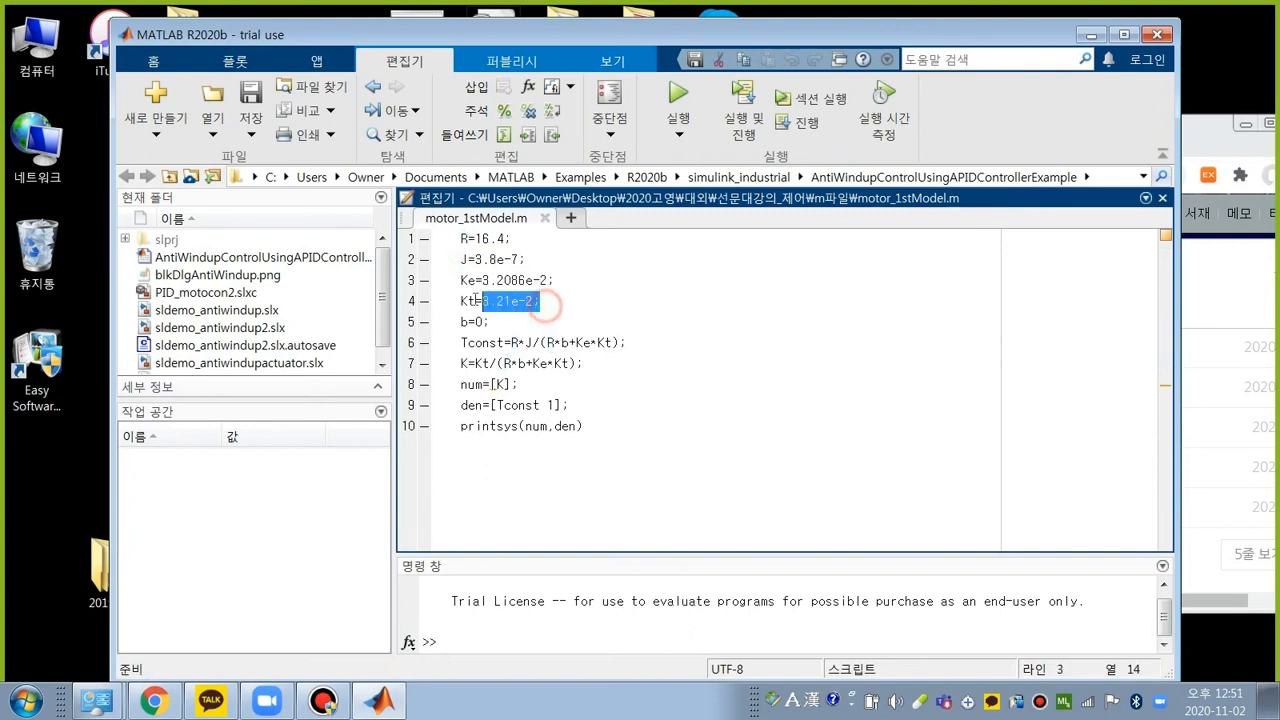
{"action": "key", "text": "shift+Up"}
{"action": "key", "text": "shift+Up"}
{"action": "key", "text": "shift+Up"}
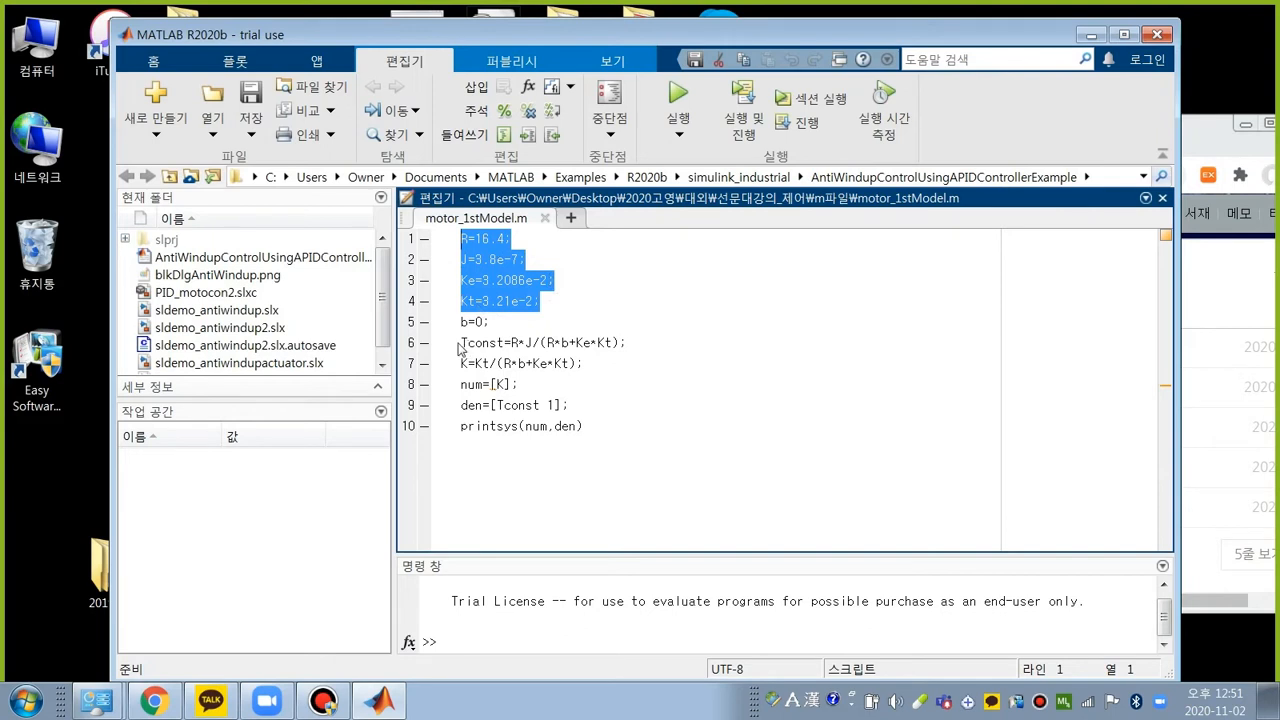
{"action": "left_click_drag", "start_coordinate": [462, 343], "coordinate": [621, 371]}
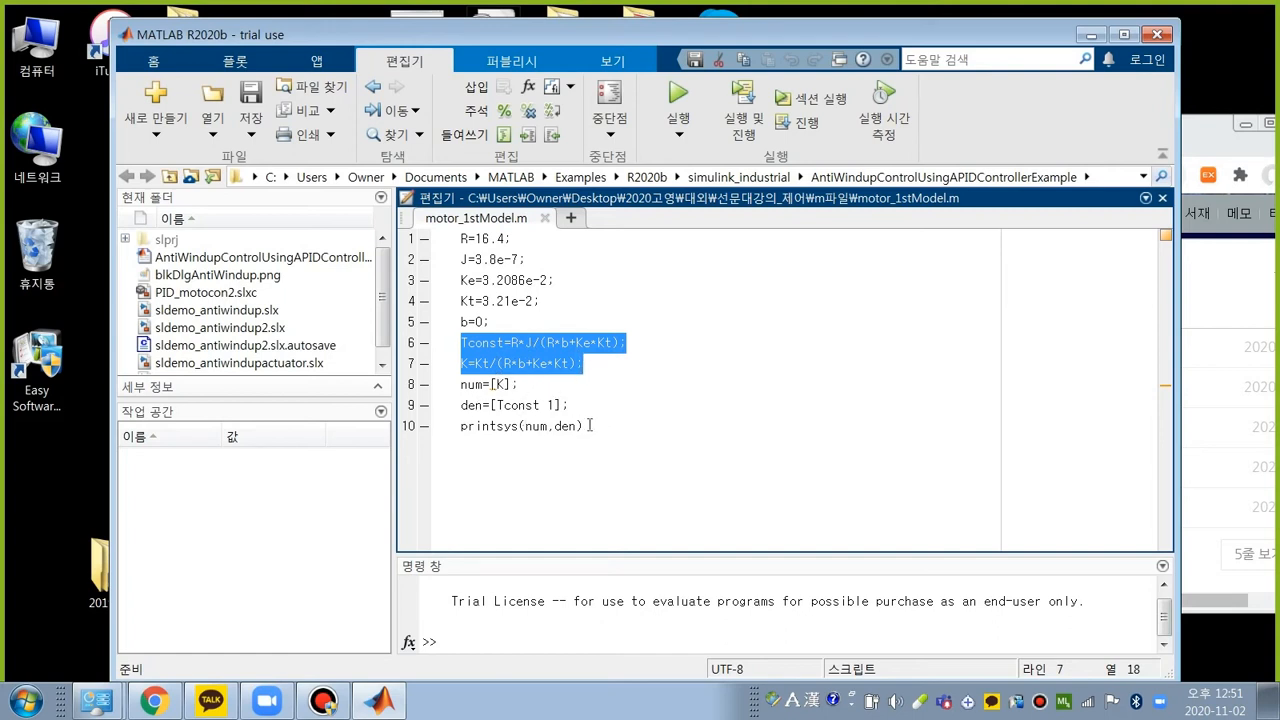
Step: Run motor_1stModel.m, changing the current folder to the script's folder, and enlarge the Command Window to show the transfer function
{"action": "left_click", "coordinate": [678, 104]}
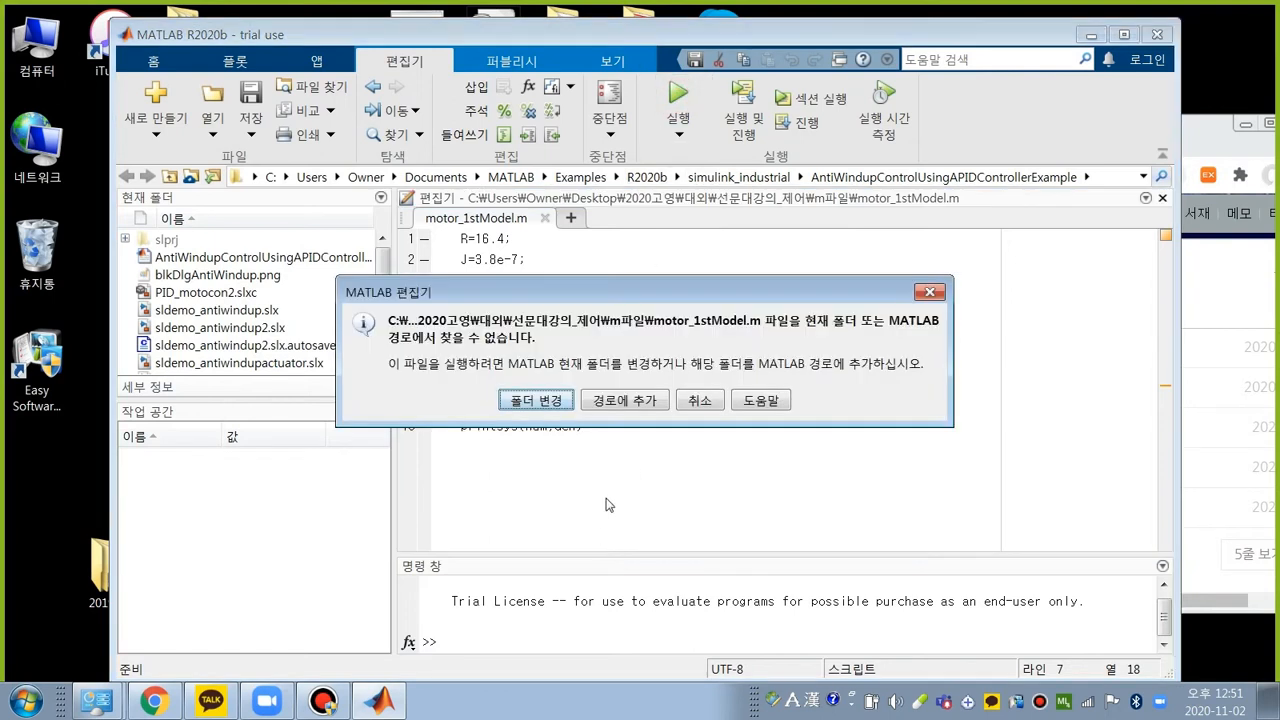
{"action": "left_click", "coordinate": [556, 404]}
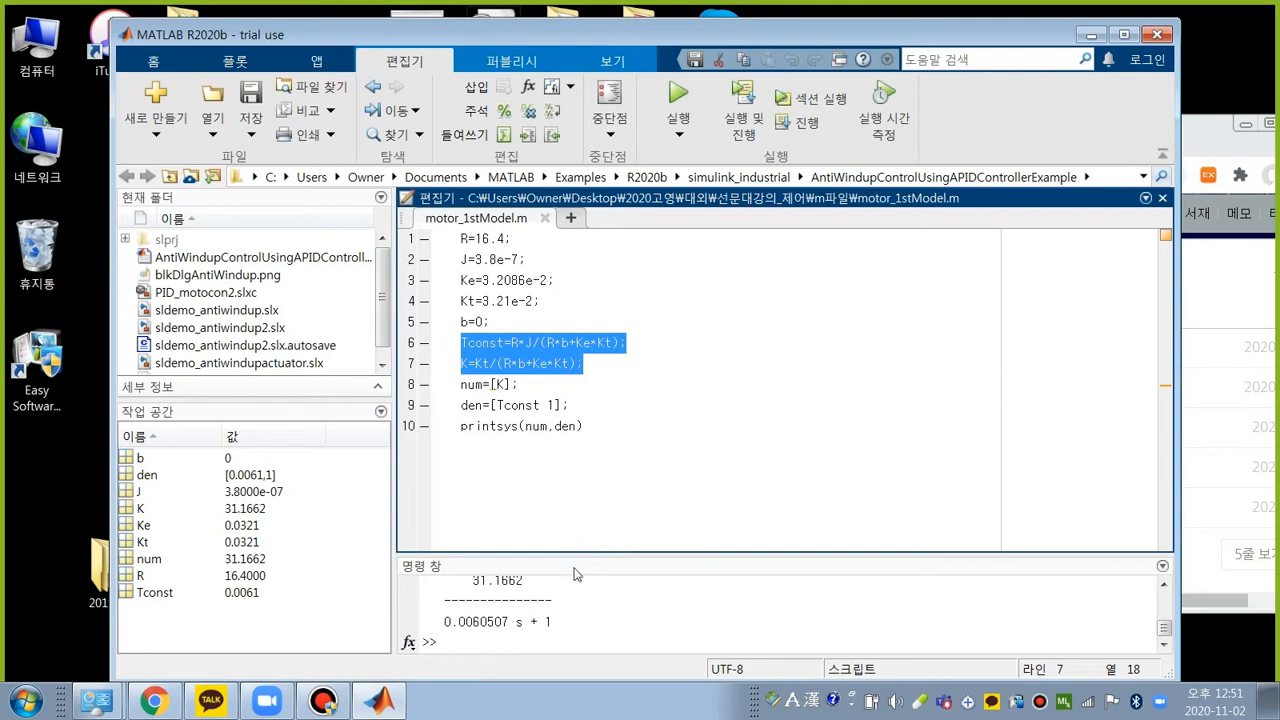
{"action": "left_click_drag", "start_coordinate": [602, 554], "coordinate": [612, 482]}
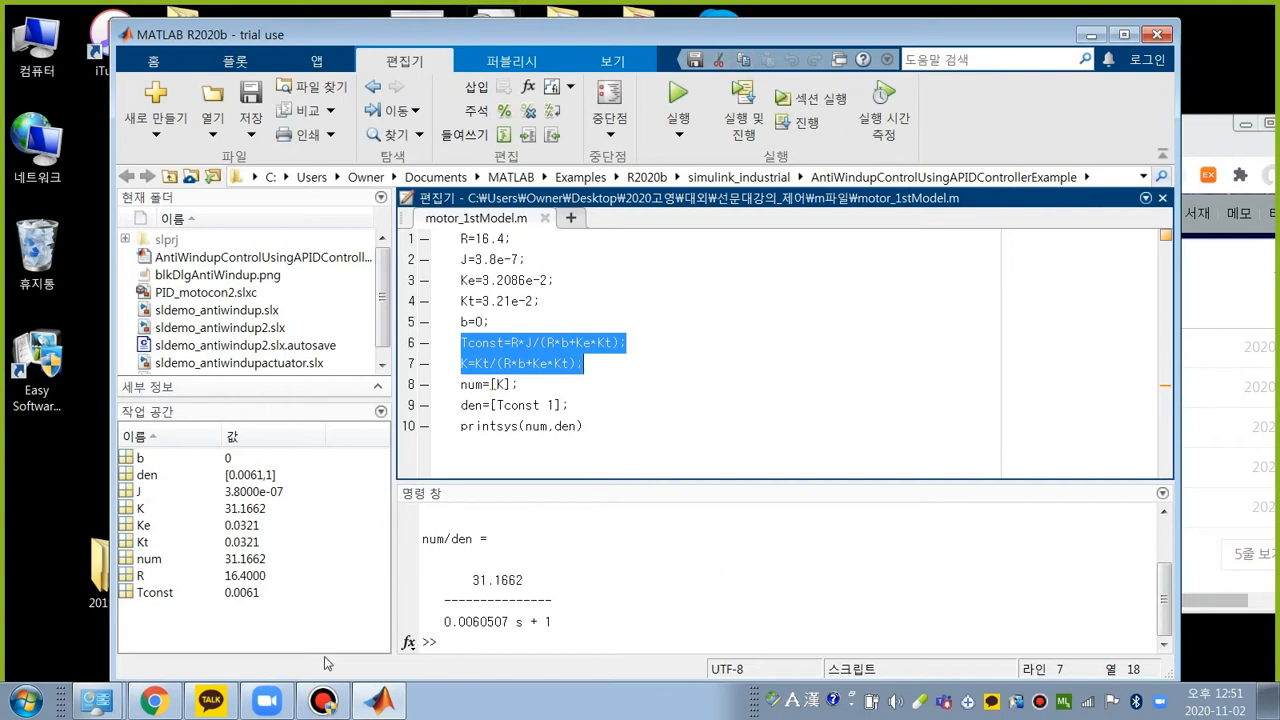
Step: Switch to Chrome, move its window fully into view, and open the MATLAB post 실습[2-2] 2차시스템의 계단응답
{"action": "left_click", "coordinate": [152, 702]}
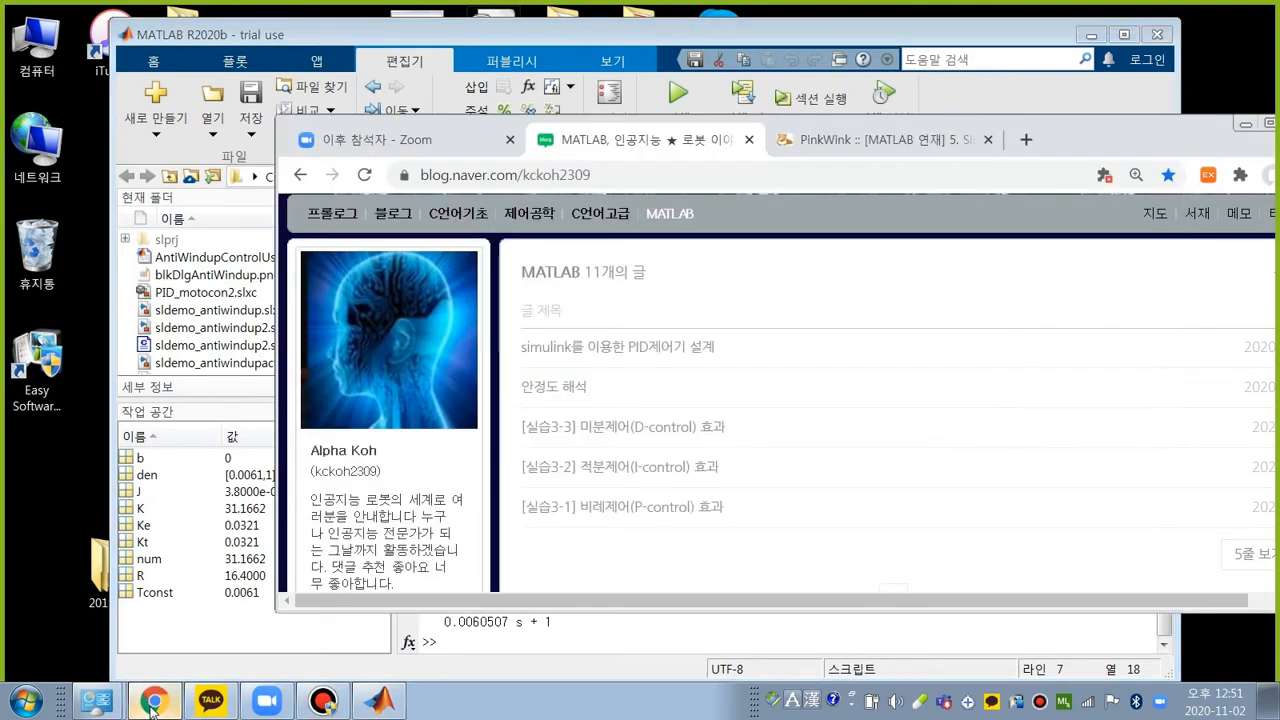
{"action": "scroll", "coordinate": [714, 486], "scroll_direction": "down", "scroll_amount": 2}
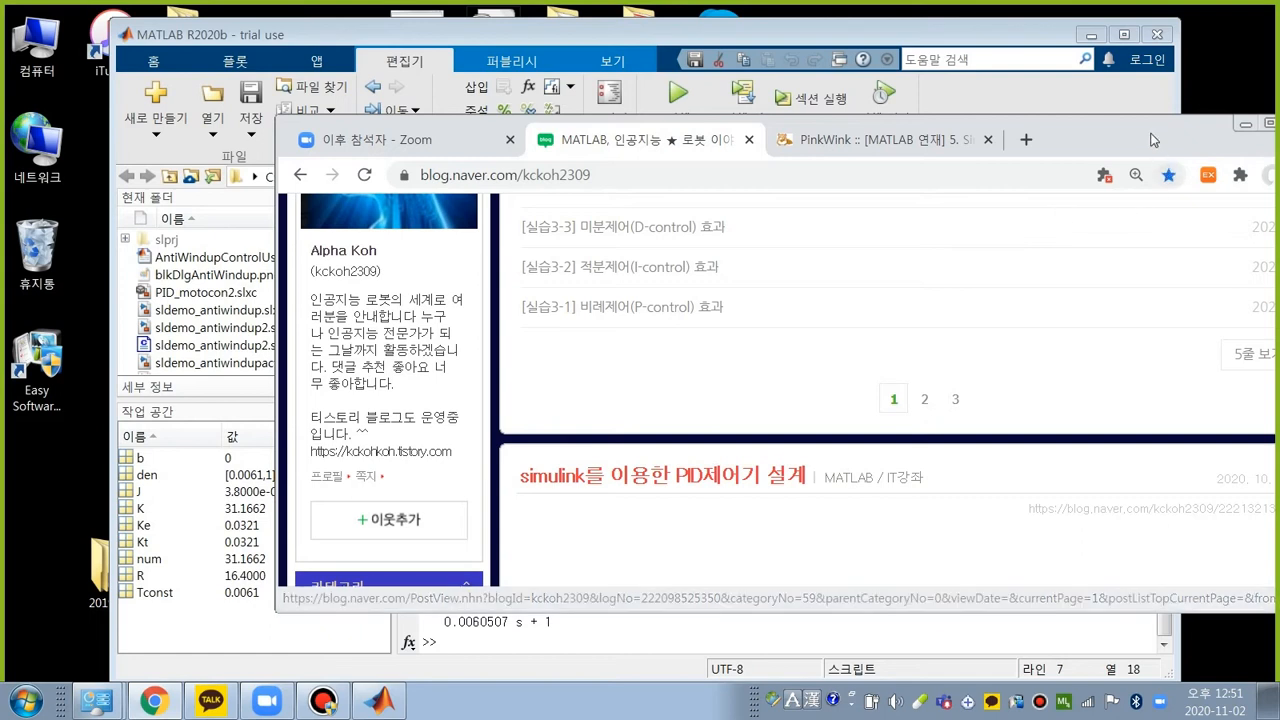
{"action": "left_click_drag", "start_coordinate": [1148, 128], "coordinate": [983, 57]}
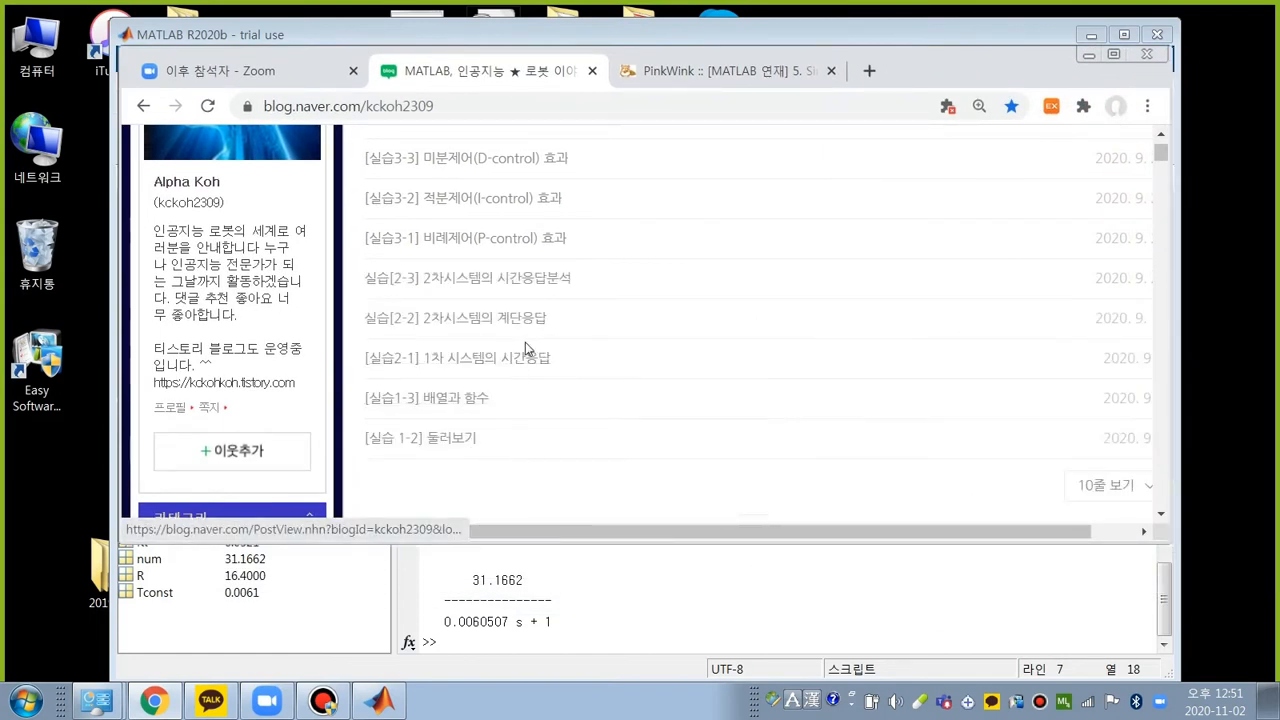
{"action": "scroll", "coordinate": [528, 359], "scroll_direction": "up", "scroll_amount": 1}
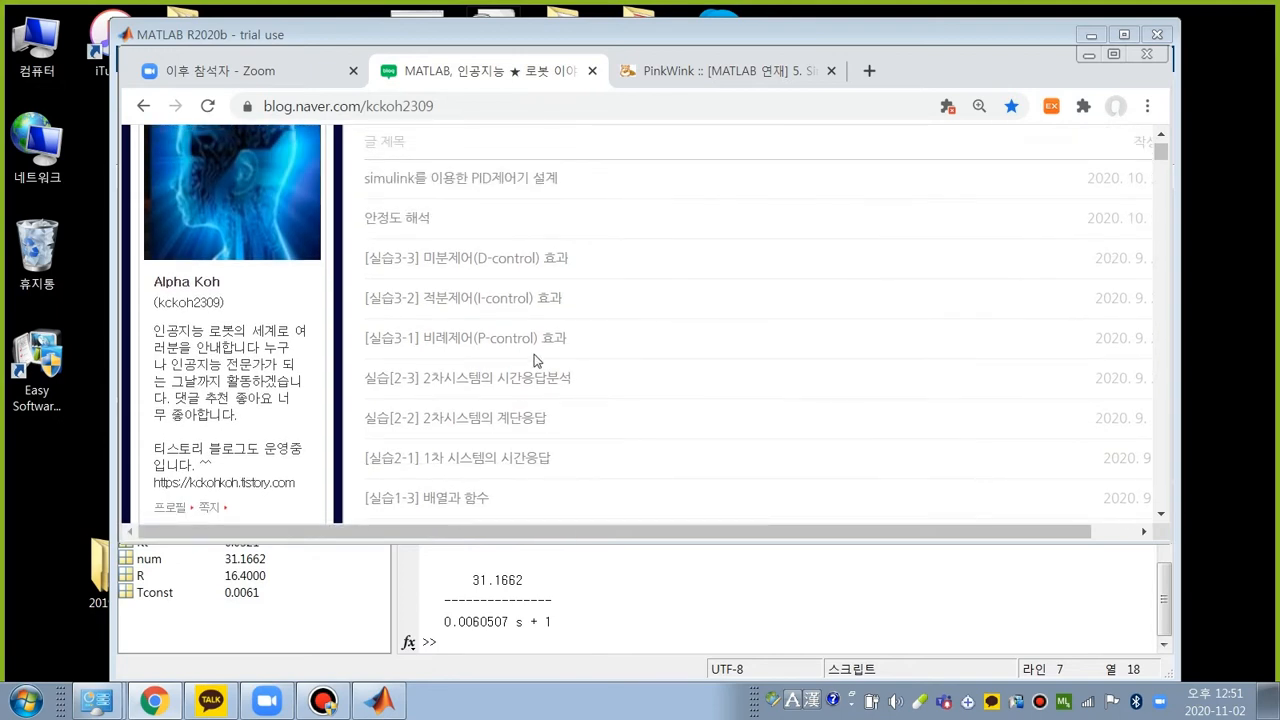
{"action": "scroll", "coordinate": [533, 360], "scroll_direction": "down", "scroll_amount": 1}
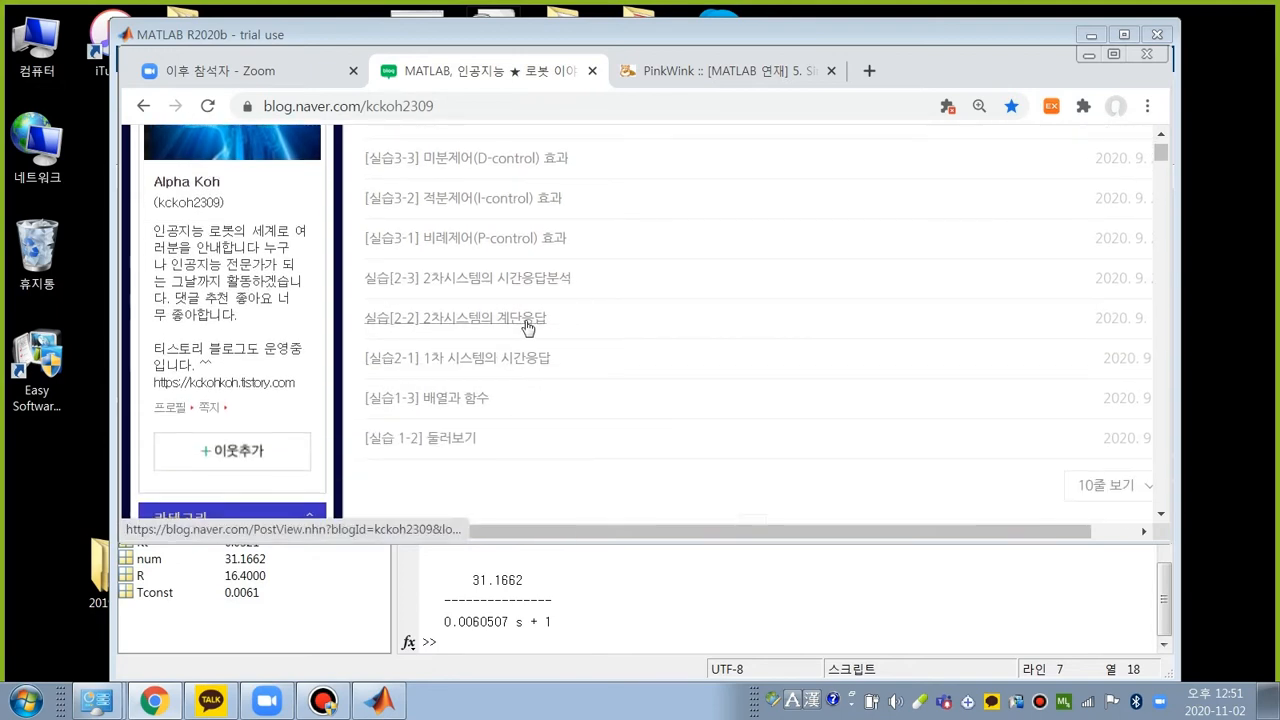
{"action": "left_click", "coordinate": [527, 320]}
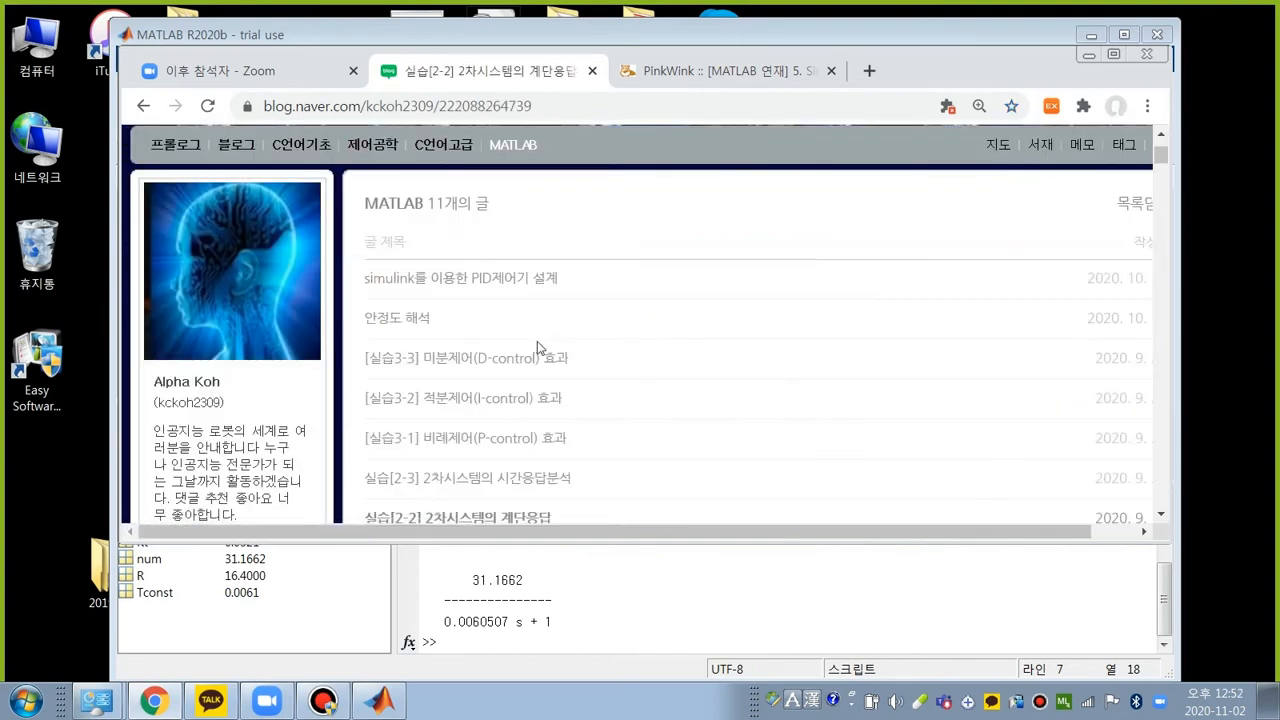
Step: Examine the post's second-order motor transfer functions and the model_2ndOder_motor.m code with its results
{"action": "scroll", "coordinate": [533, 345], "scroll_direction": "down", "scroll_amount": 4}
{"action": "scroll", "coordinate": [519, 335], "scroll_direction": "down", "scroll_amount": 5}
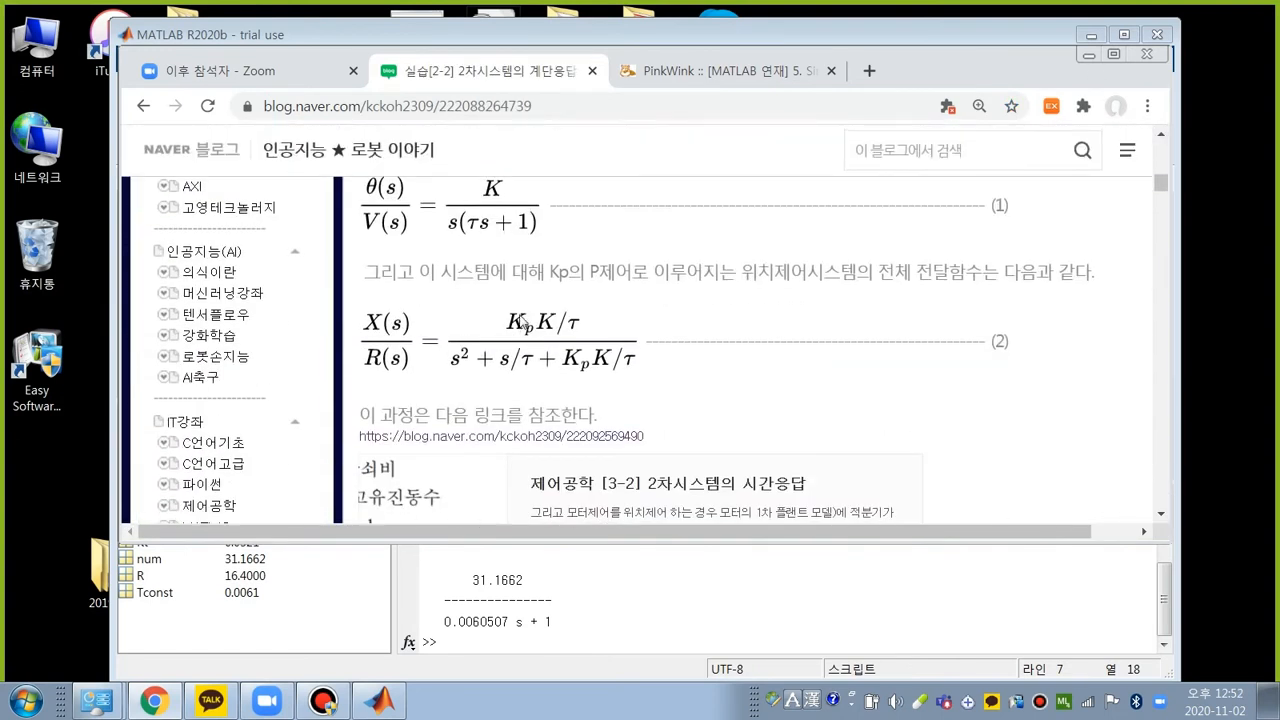
{"action": "scroll", "coordinate": [485, 237], "scroll_direction": "up", "scroll_amount": 1}
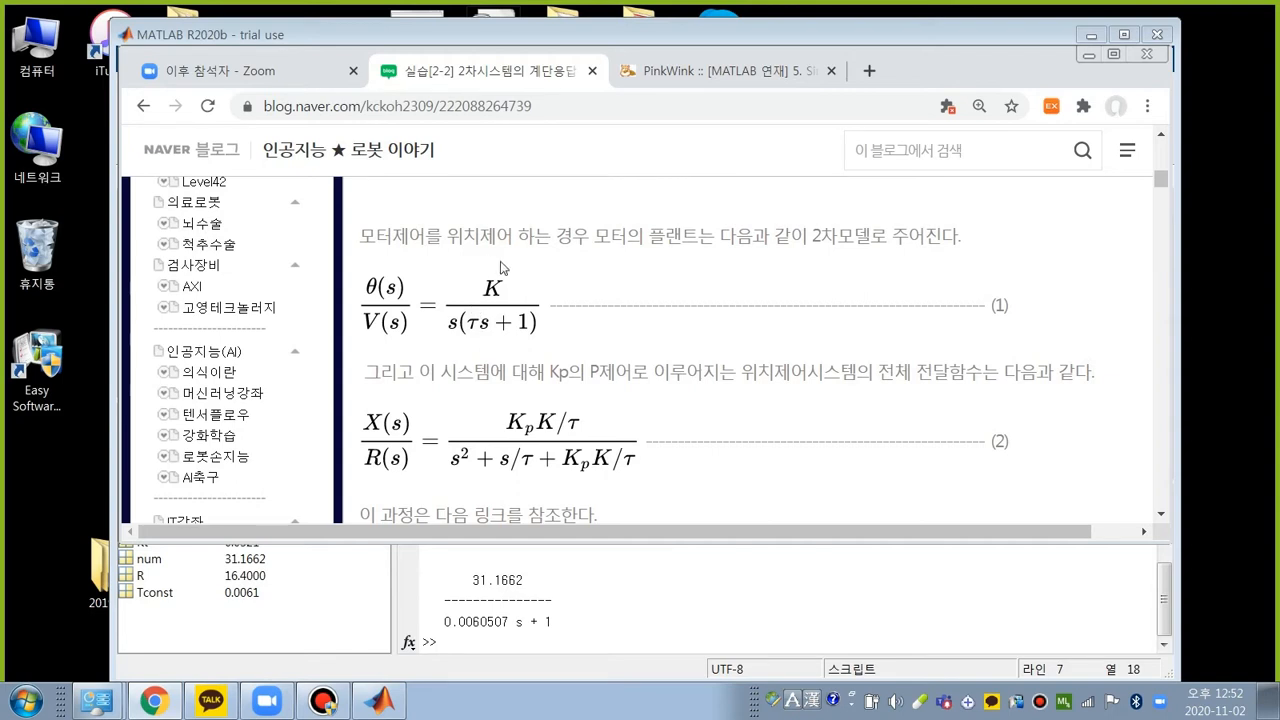
{"action": "scroll", "coordinate": [577, 316], "scroll_direction": "down", "scroll_amount": 5}
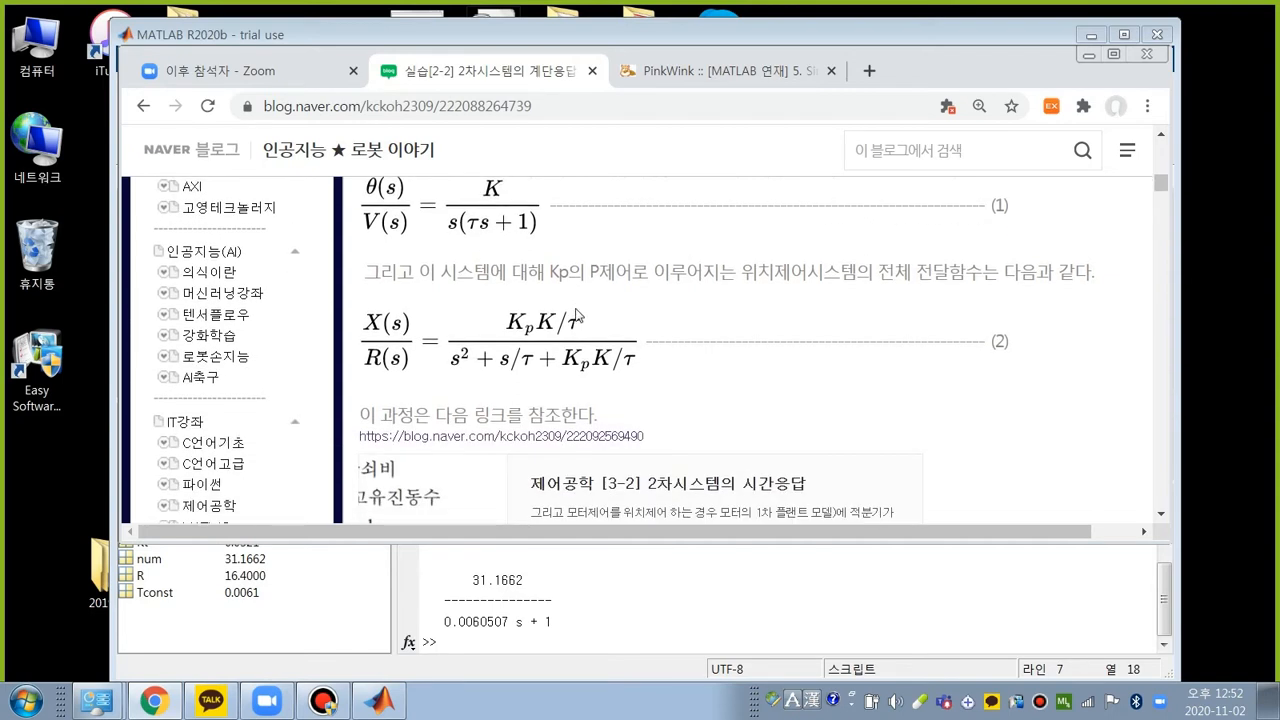
{"action": "scroll", "coordinate": [580, 316], "scroll_direction": "down", "scroll_amount": 10}
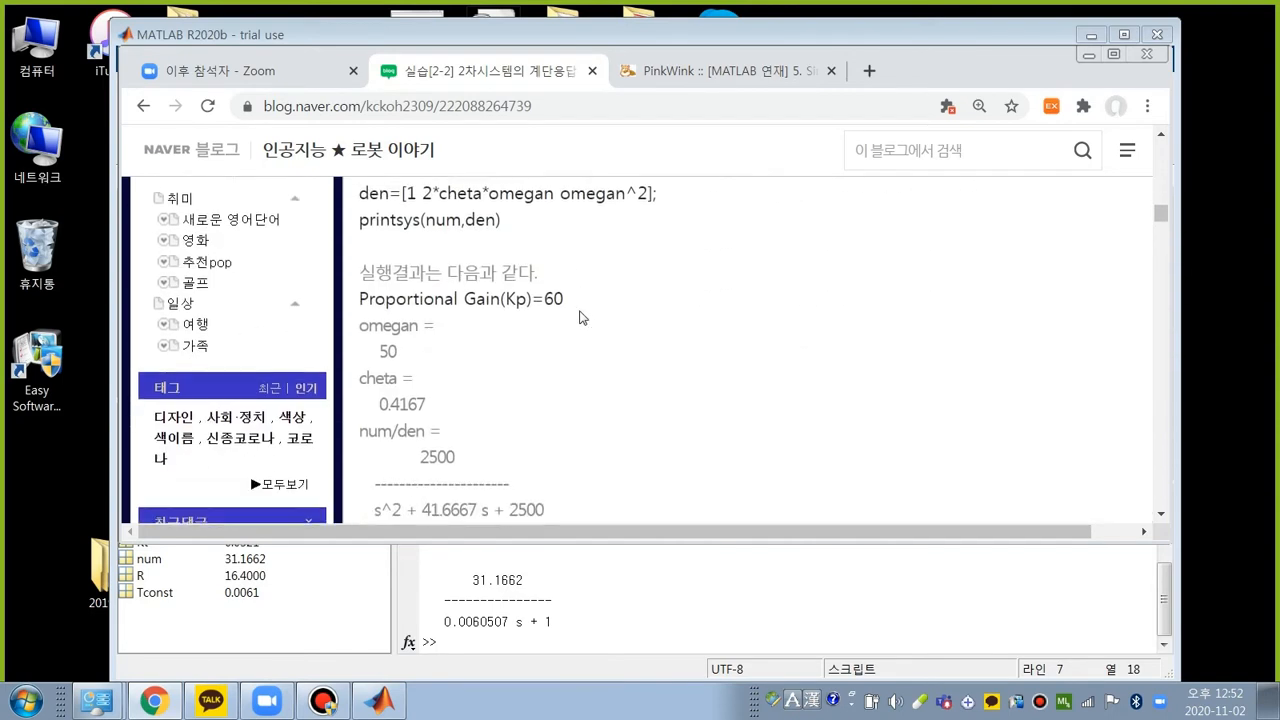
{"action": "scroll", "coordinate": [588, 316], "scroll_direction": "up", "scroll_amount": 3}
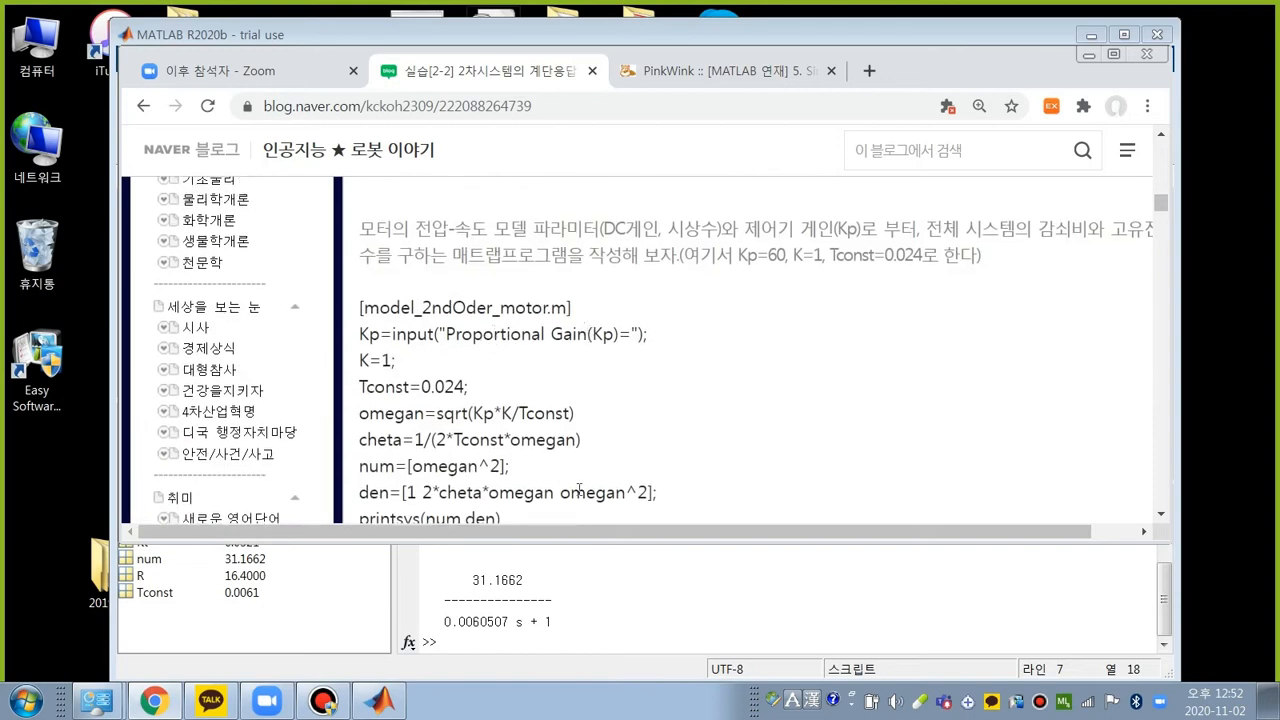
{"action": "scroll", "coordinate": [640, 420], "scroll_direction": "down", "scroll_amount": 5}
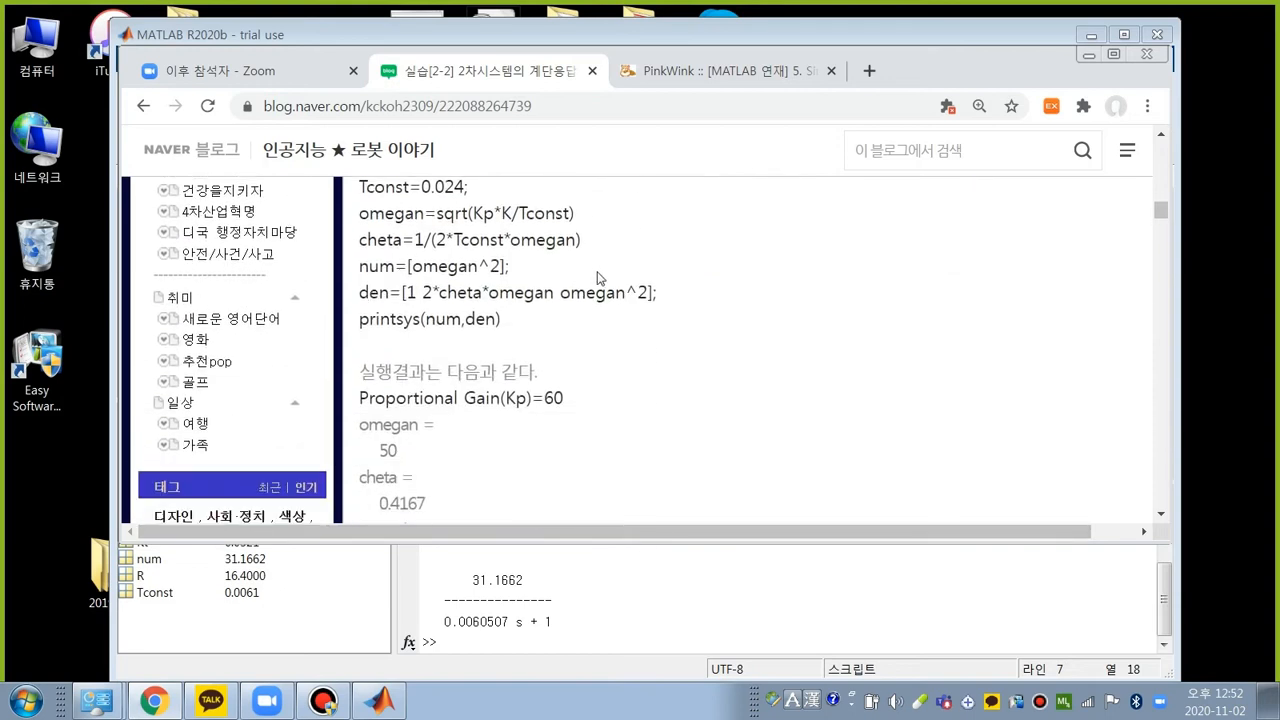
Step: Examine the step-input equations, the Second_orderResp_Motor.m code and its response plot in the post
{"action": "scroll", "coordinate": [570, 280], "scroll_direction": "down", "scroll_amount": 15}
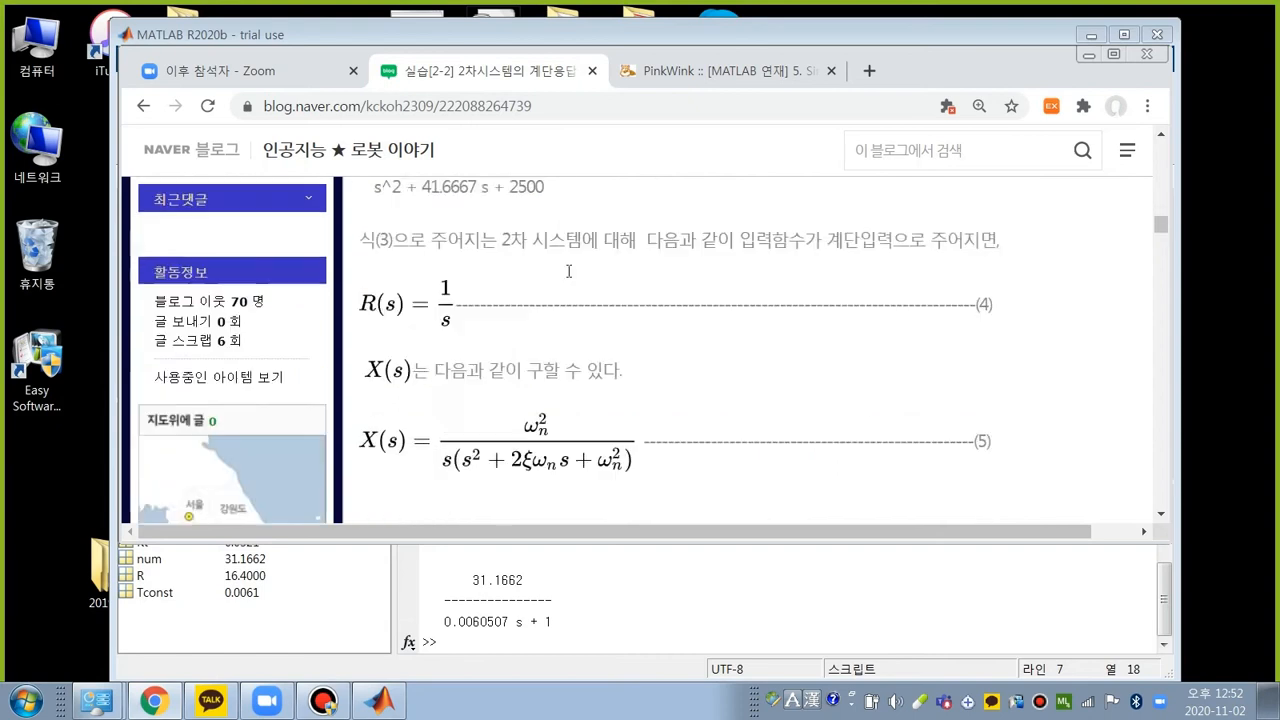
{"action": "scroll", "coordinate": [600, 345], "scroll_direction": "down", "scroll_amount": 4}
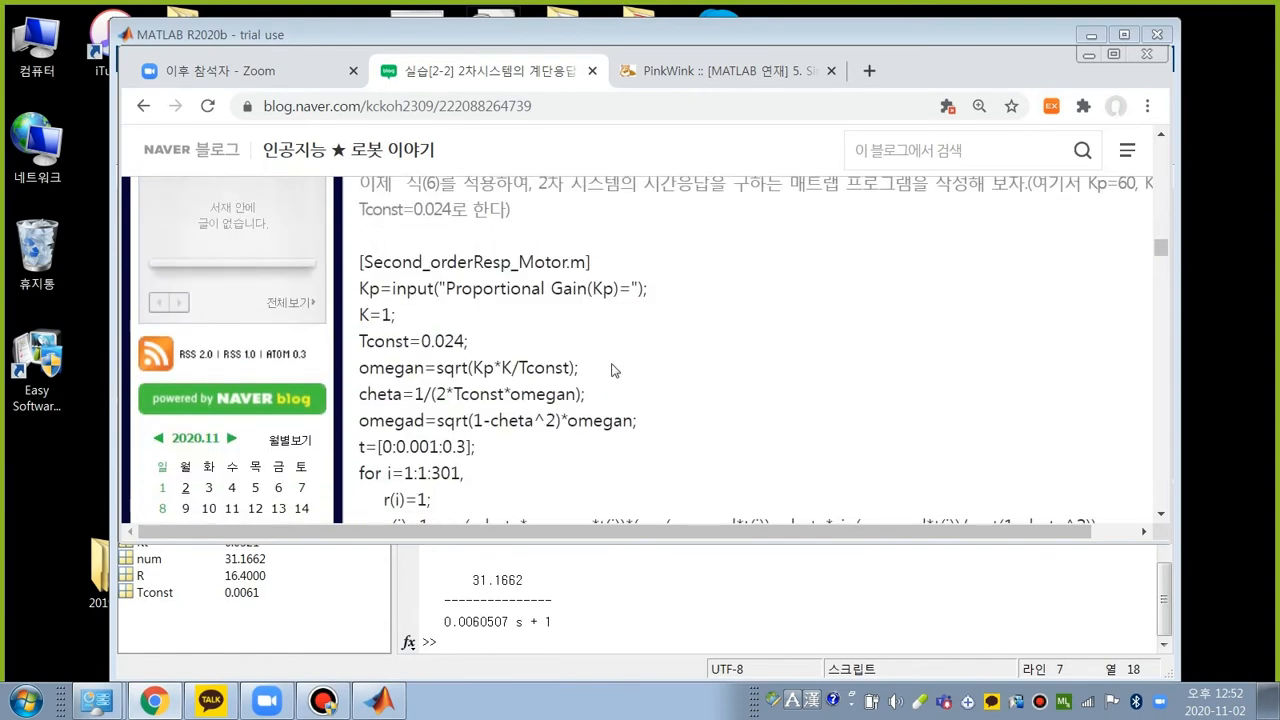
{"action": "scroll", "coordinate": [611, 363], "scroll_direction": "up", "scroll_amount": 2}
{"action": "scroll", "coordinate": [492, 358], "scroll_direction": "down", "scroll_amount": 6}
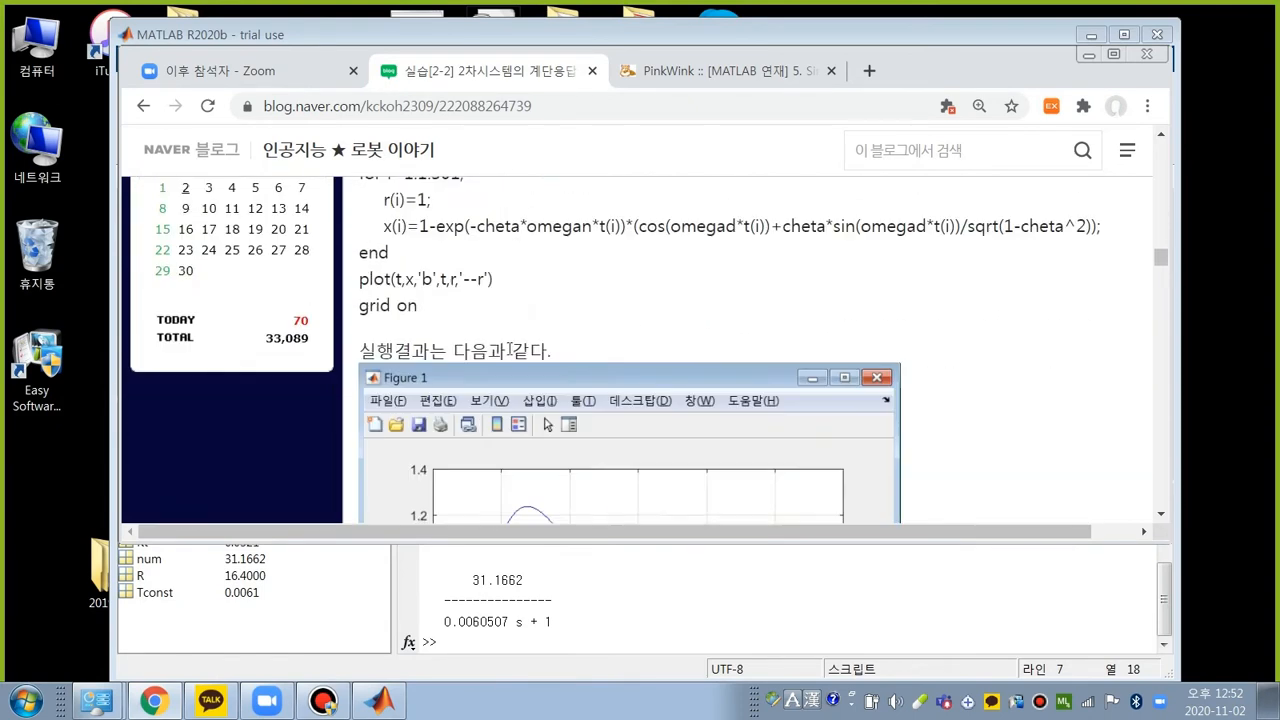
{"action": "scroll", "coordinate": [472, 395], "scroll_direction": "up", "scroll_amount": 2}
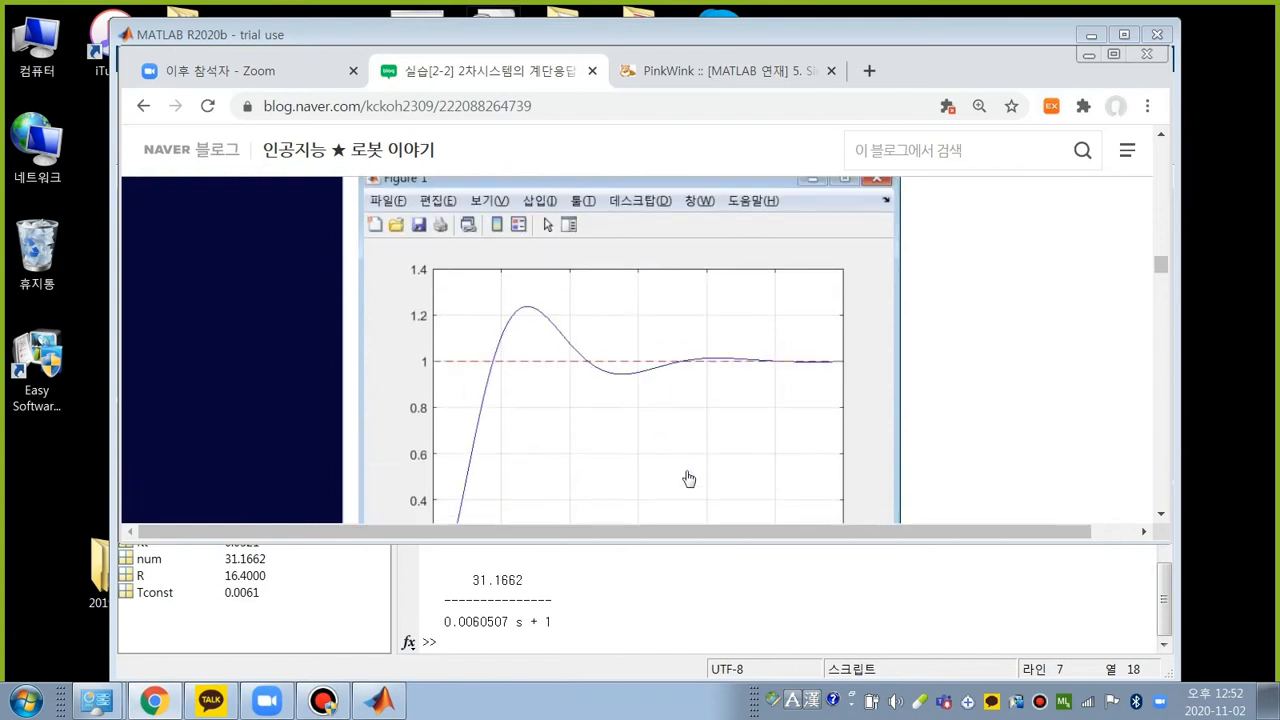
Step: Maximize the MATLAB window, then return to the blog post in Chrome and maximize that window too
{"action": "left_click", "coordinate": [1124, 35]}
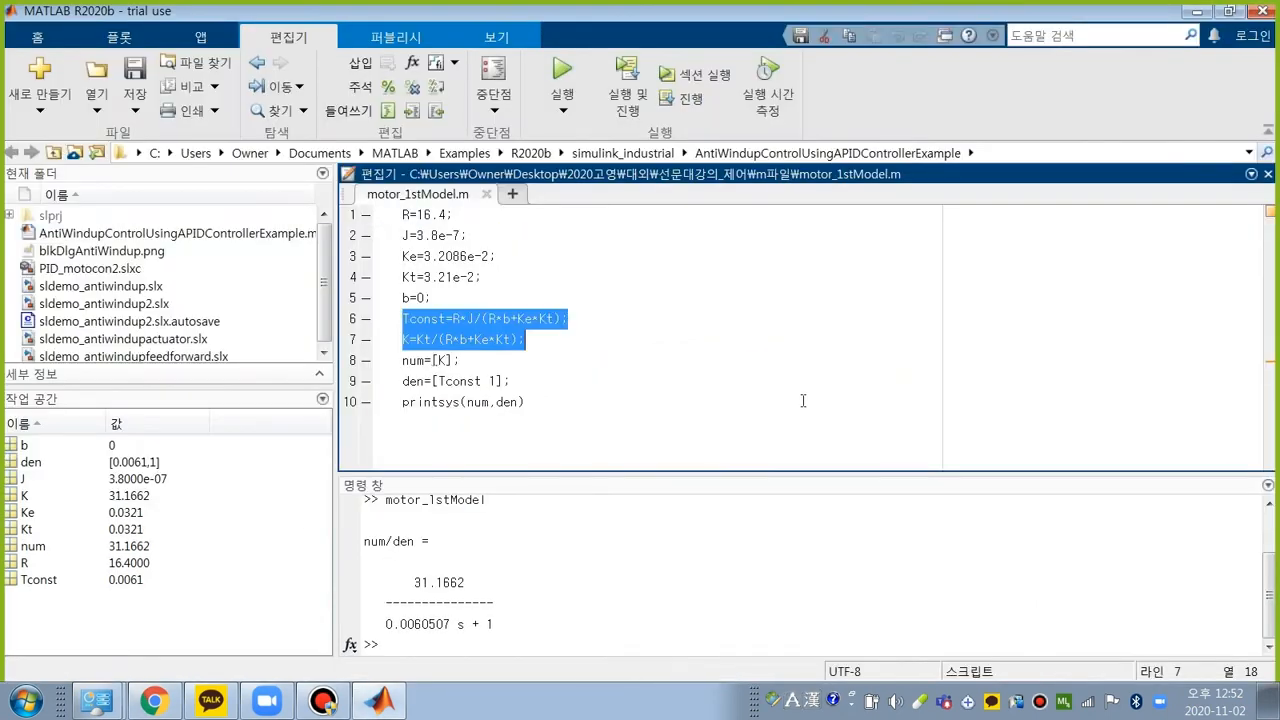
{"action": "left_click", "coordinate": [153, 700]}
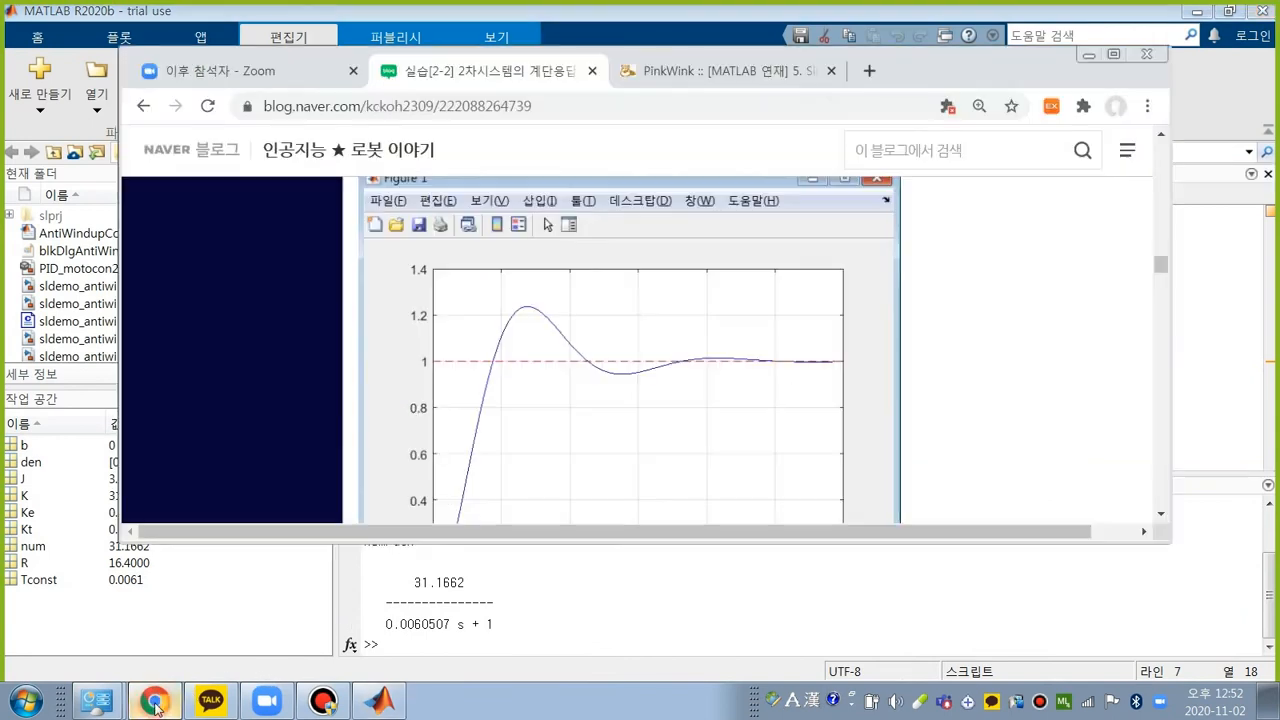
{"action": "left_click", "coordinate": [1117, 57]}
Step: Examine the step_resp_2nd_order.m code, its unit-step response plot and the ex0502_Step2nd damping ratio example
{"action": "scroll", "coordinate": [846, 334], "scroll_direction": "down", "scroll_amount": 2}
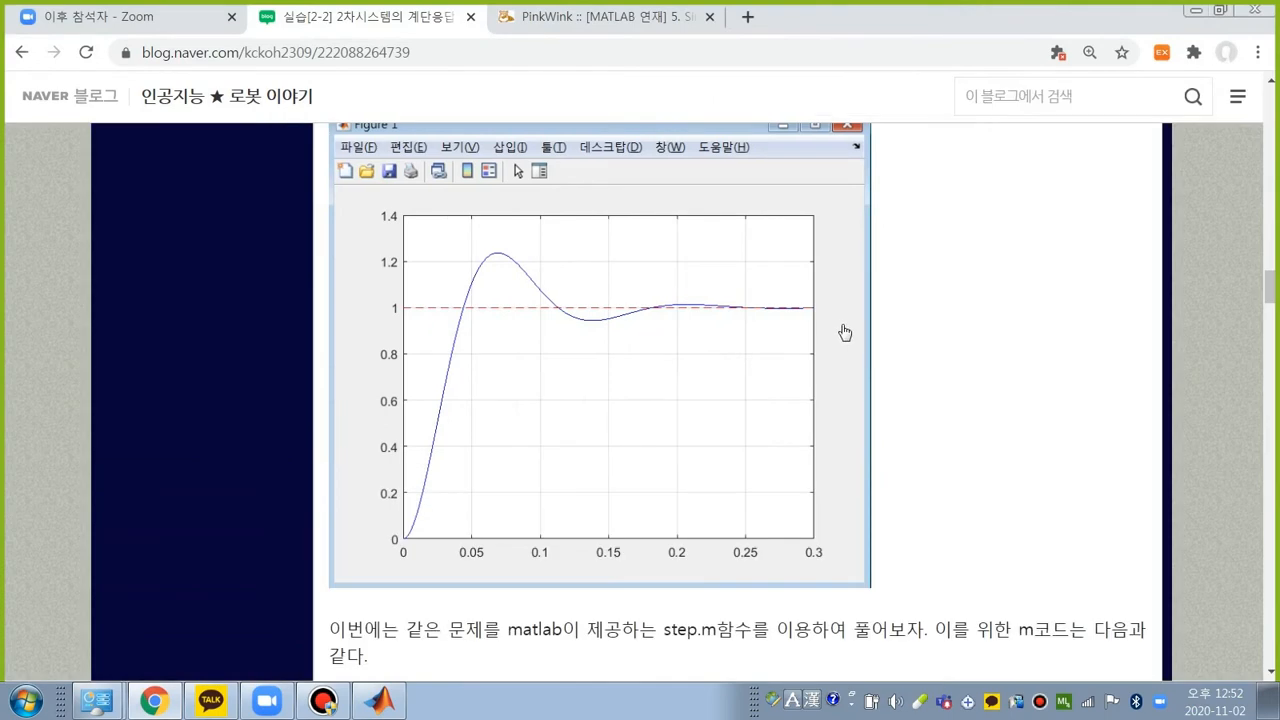
{"action": "scroll", "coordinate": [680, 423], "scroll_direction": "down", "scroll_amount": 3}
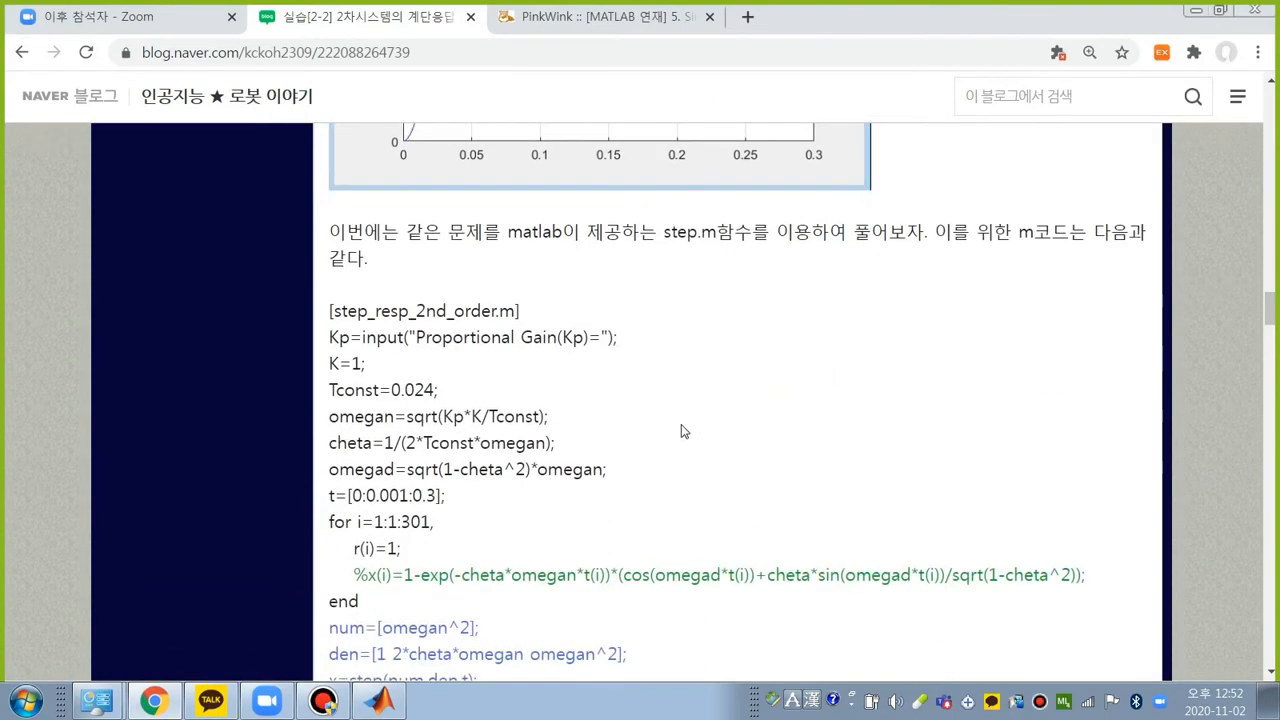
{"action": "scroll", "coordinate": [493, 406], "scroll_direction": "down", "scroll_amount": 4}
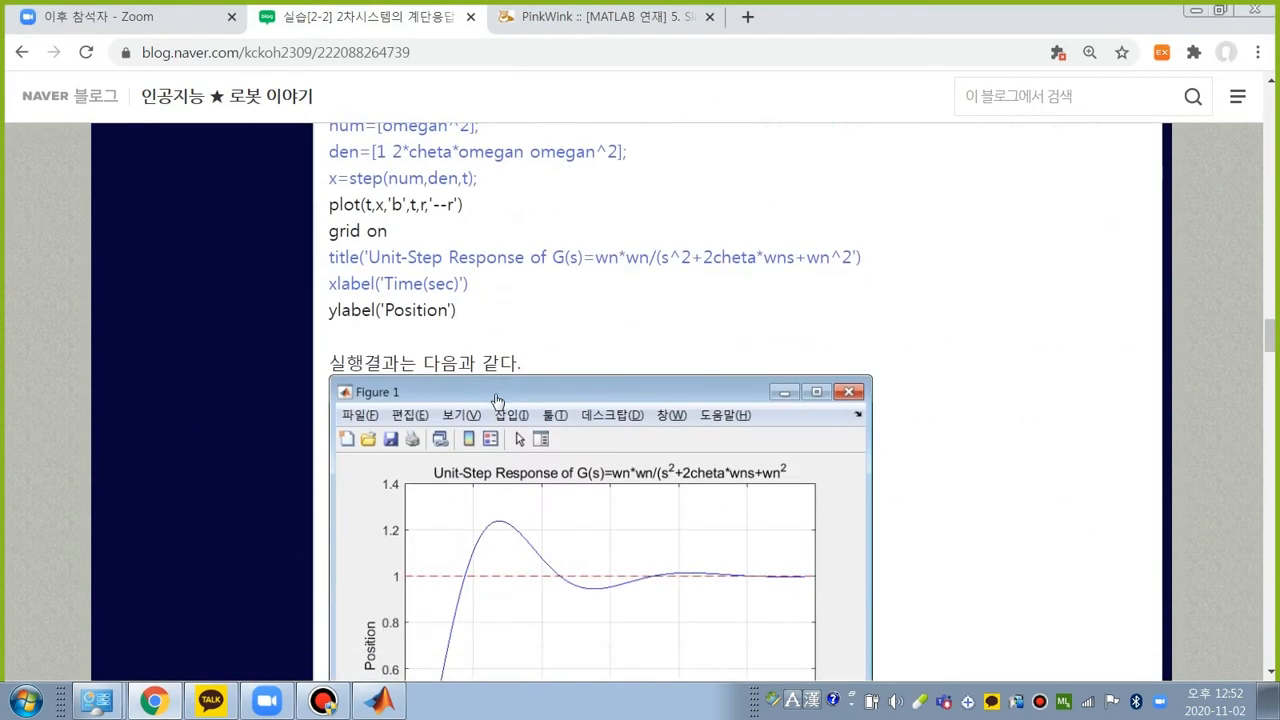
{"action": "scroll", "coordinate": [490, 327], "scroll_direction": "up", "scroll_amount": 2}
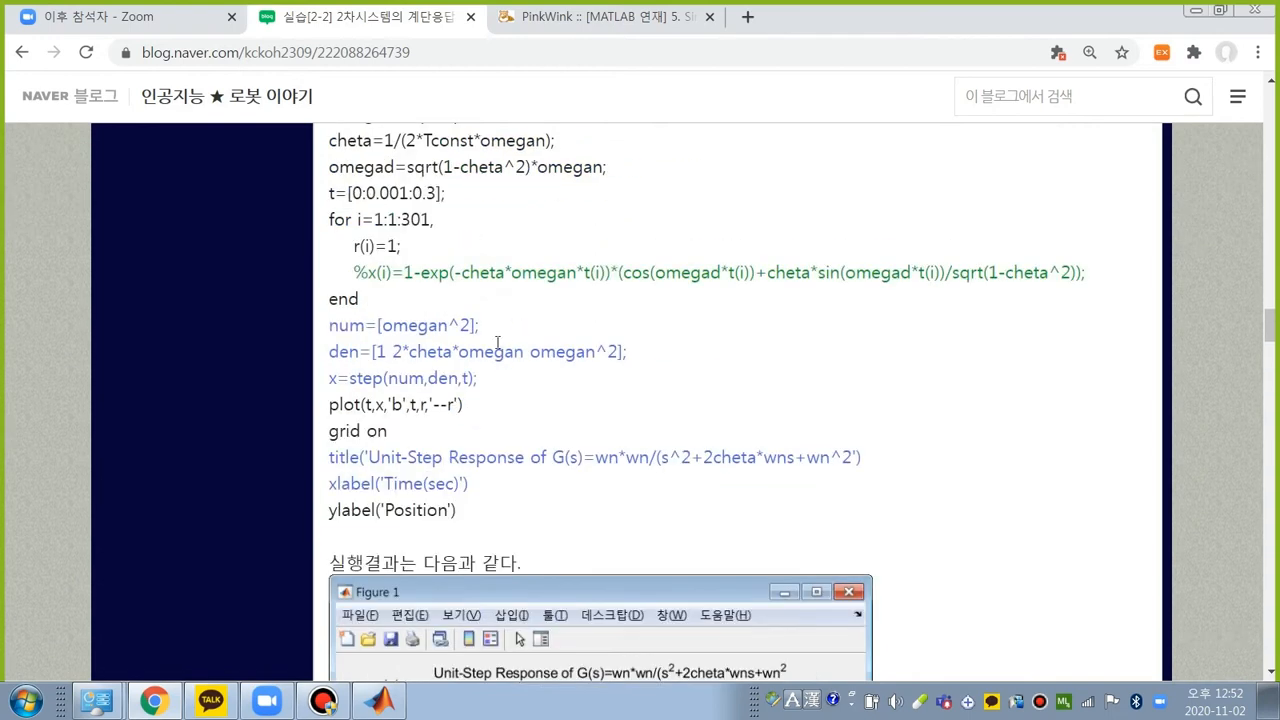
{"action": "scroll", "coordinate": [485, 354], "scroll_direction": "up", "scroll_amount": 3}
{"action": "scroll", "coordinate": [500, 354], "scroll_direction": "down", "scroll_amount": 8}
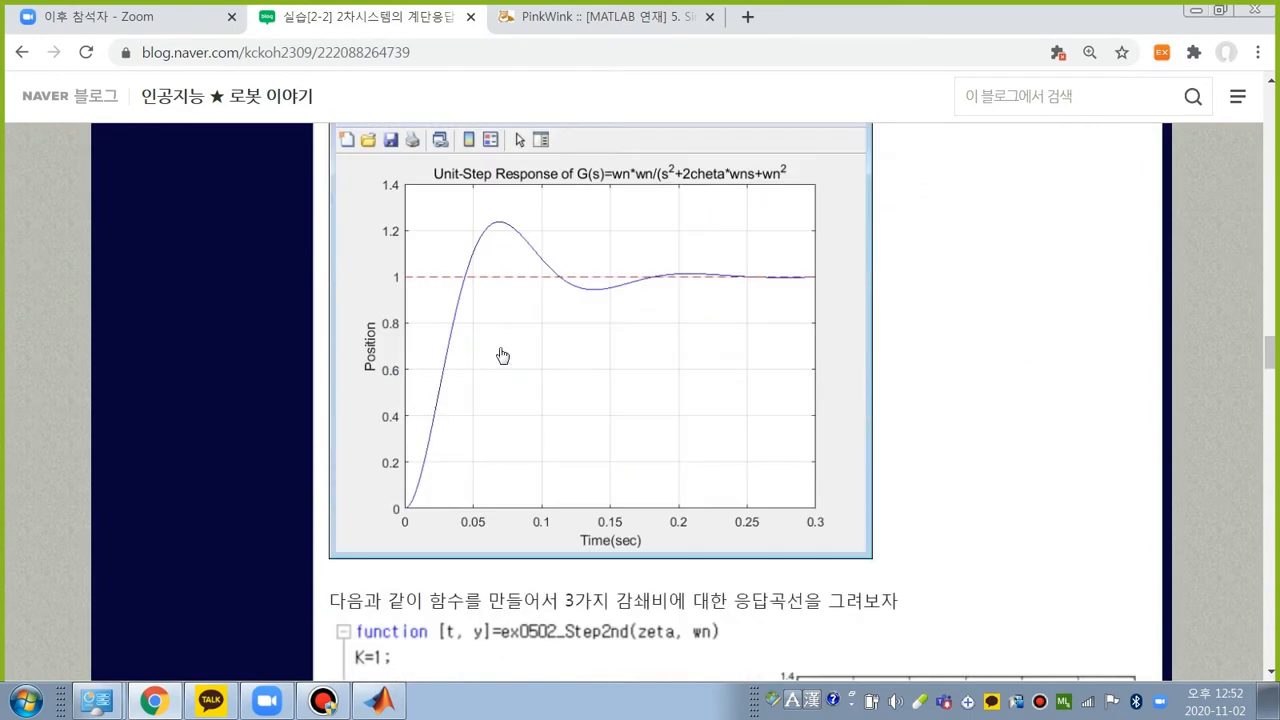
{"action": "scroll", "coordinate": [533, 359], "scroll_direction": "down", "scroll_amount": 3}
{"action": "scroll", "coordinate": [620, 374], "scroll_direction": "down", "scroll_amount": 10}
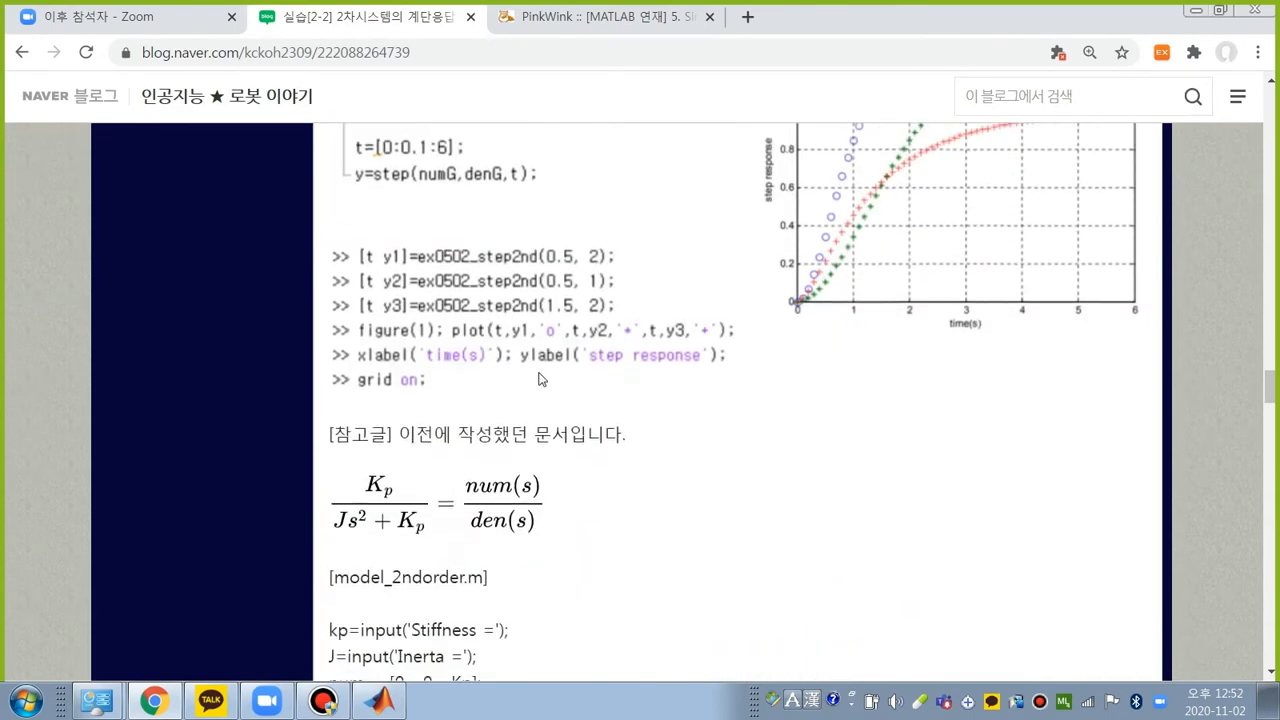
Step: Open the 제어공학 [4-1] 비례제어기(P-control) 효과 post and examine the DC motor plant model and position control block diagram
{"action": "scroll", "coordinate": [620, 374], "scroll_direction": "up", "scroll_amount": 20}
{"action": "scroll", "coordinate": [620, 374], "scroll_direction": "up", "scroll_amount": 1}
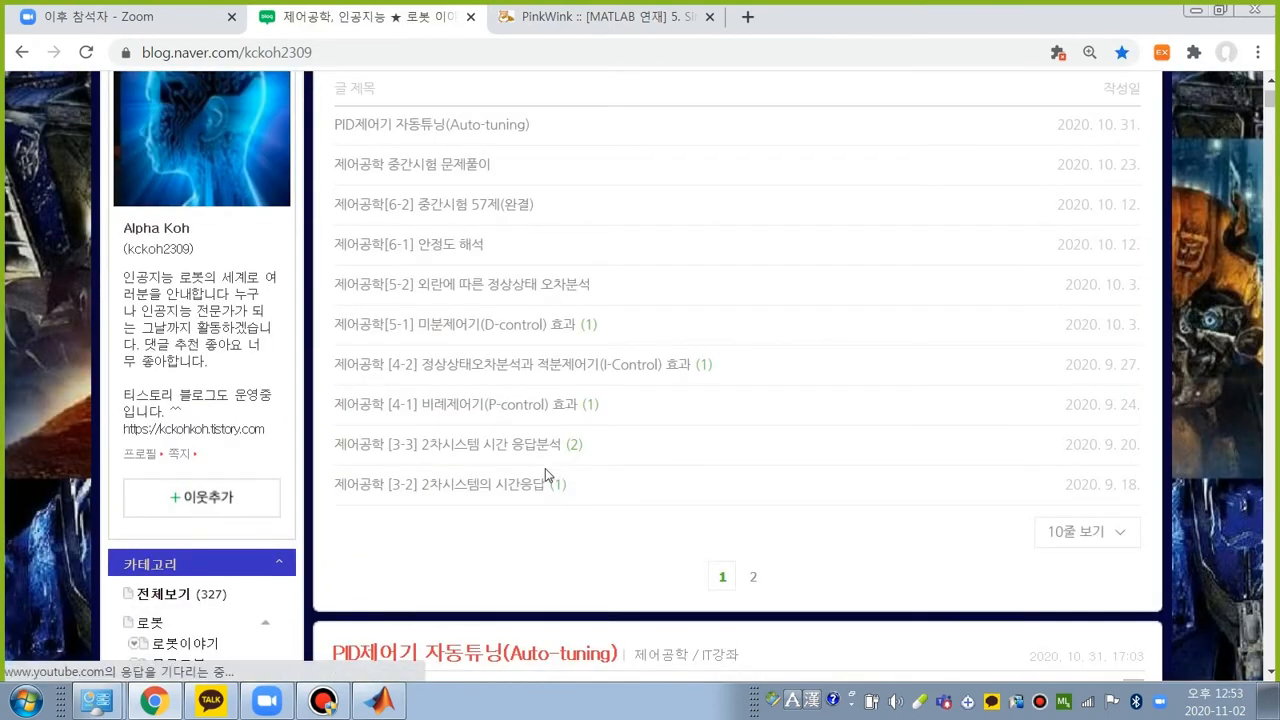
{"action": "left_click", "coordinate": [506, 405]}
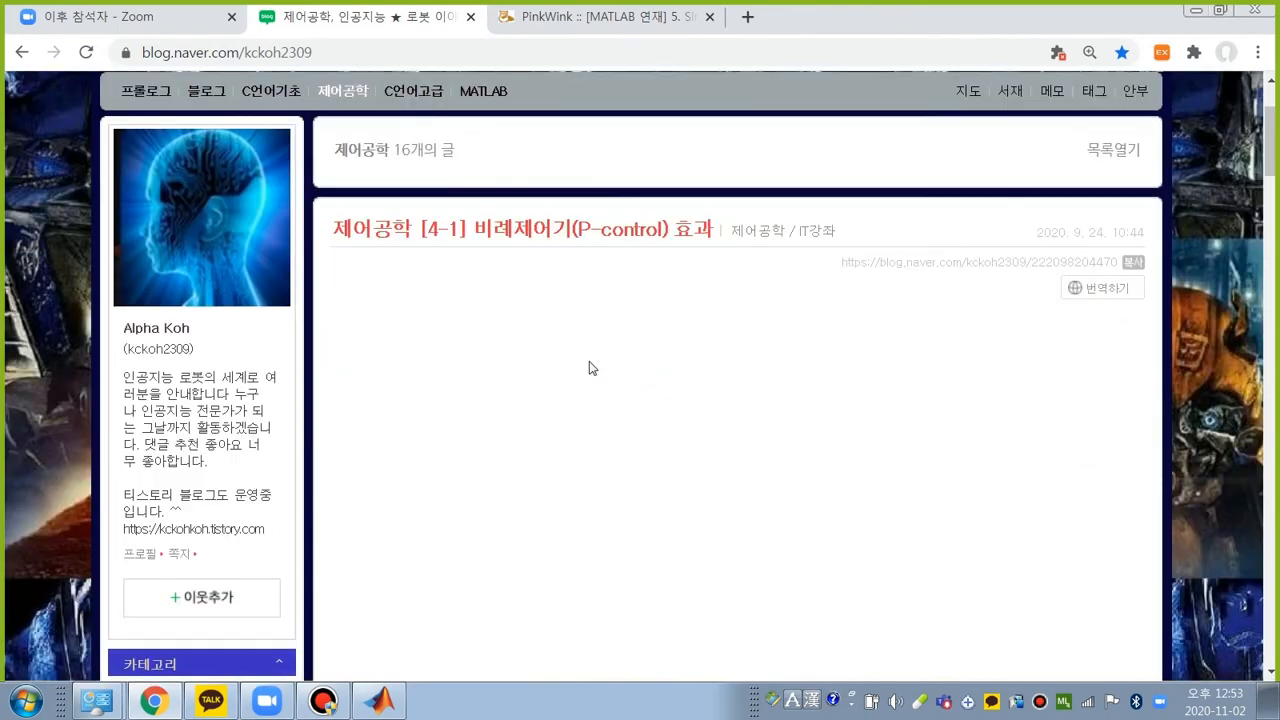
{"action": "scroll", "coordinate": [600, 353], "scroll_direction": "down", "scroll_amount": 8}
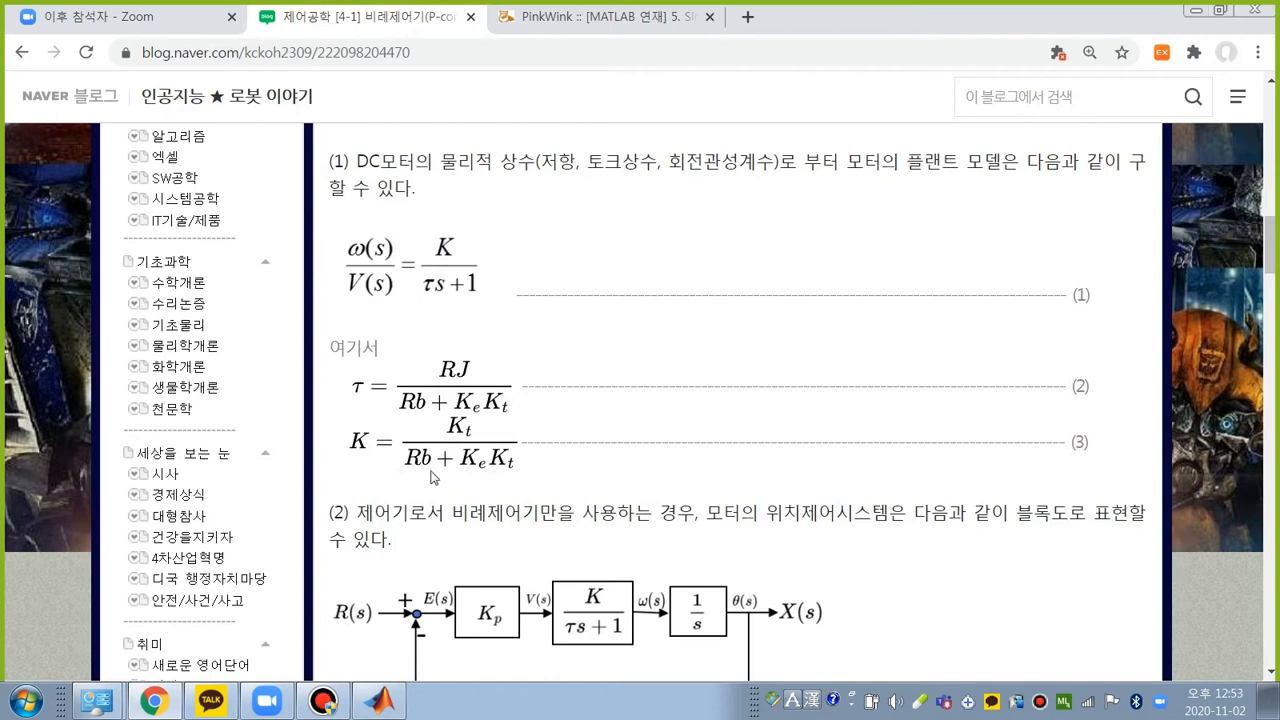
{"action": "scroll", "coordinate": [541, 343], "scroll_direction": "down", "scroll_amount": 2}
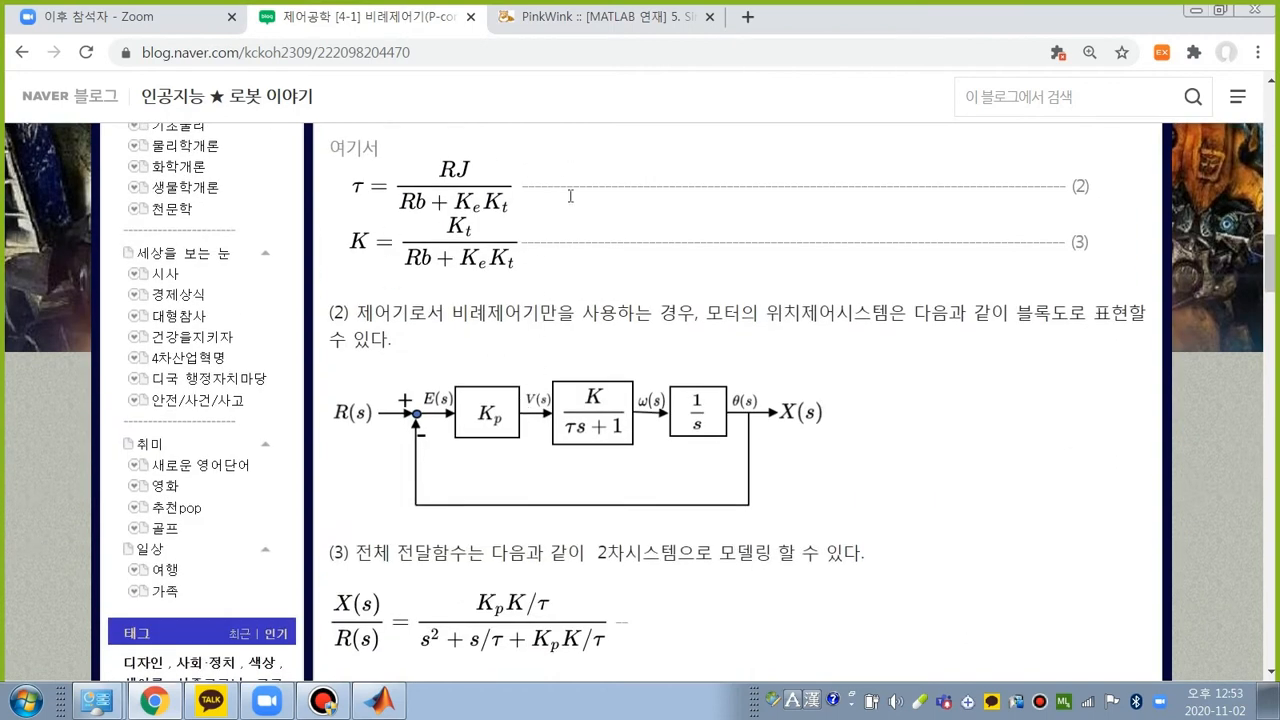
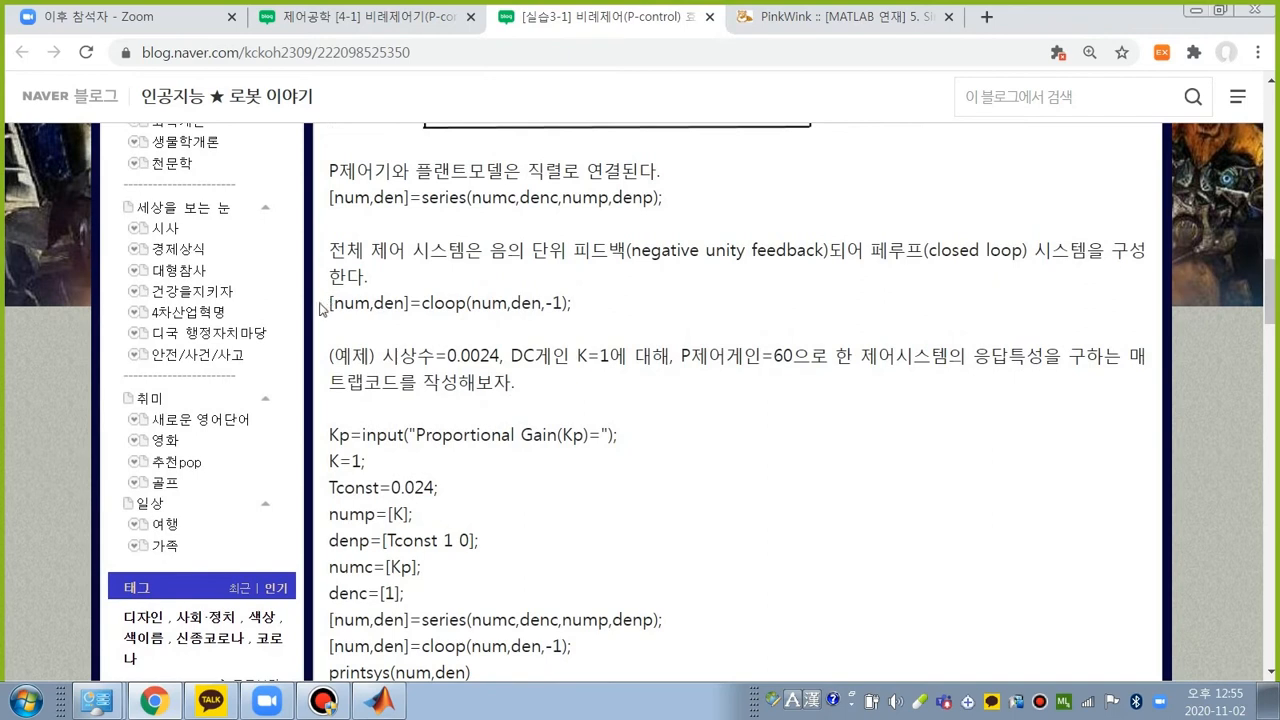
Step: Examine the series and cloop commands, the Kp, K and Tconst example code and its response plot in the [실습3-1] P-control post
{"action": "left_click_drag", "start_coordinate": [318, 304], "coordinate": [664, 310]}
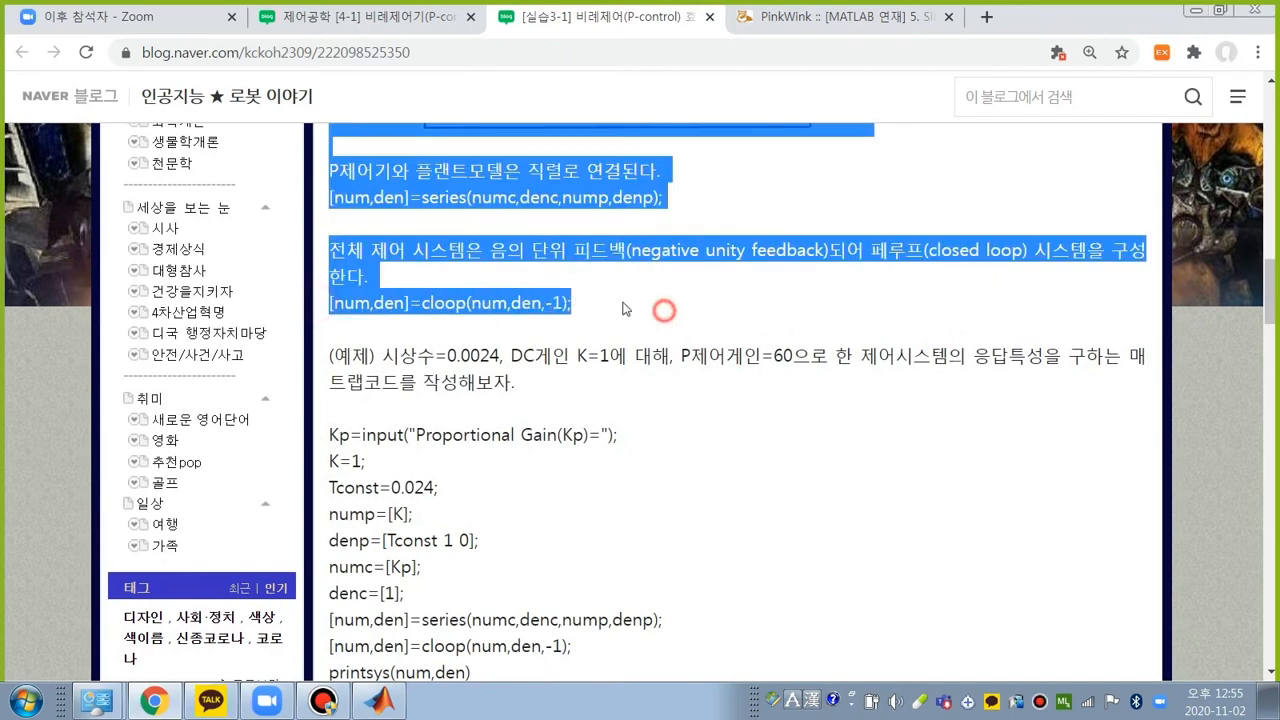
{"action": "left_click", "coordinate": [600, 302]}
{"action": "scroll", "coordinate": [620, 312], "scroll_direction": "down", "scroll_amount": 2}
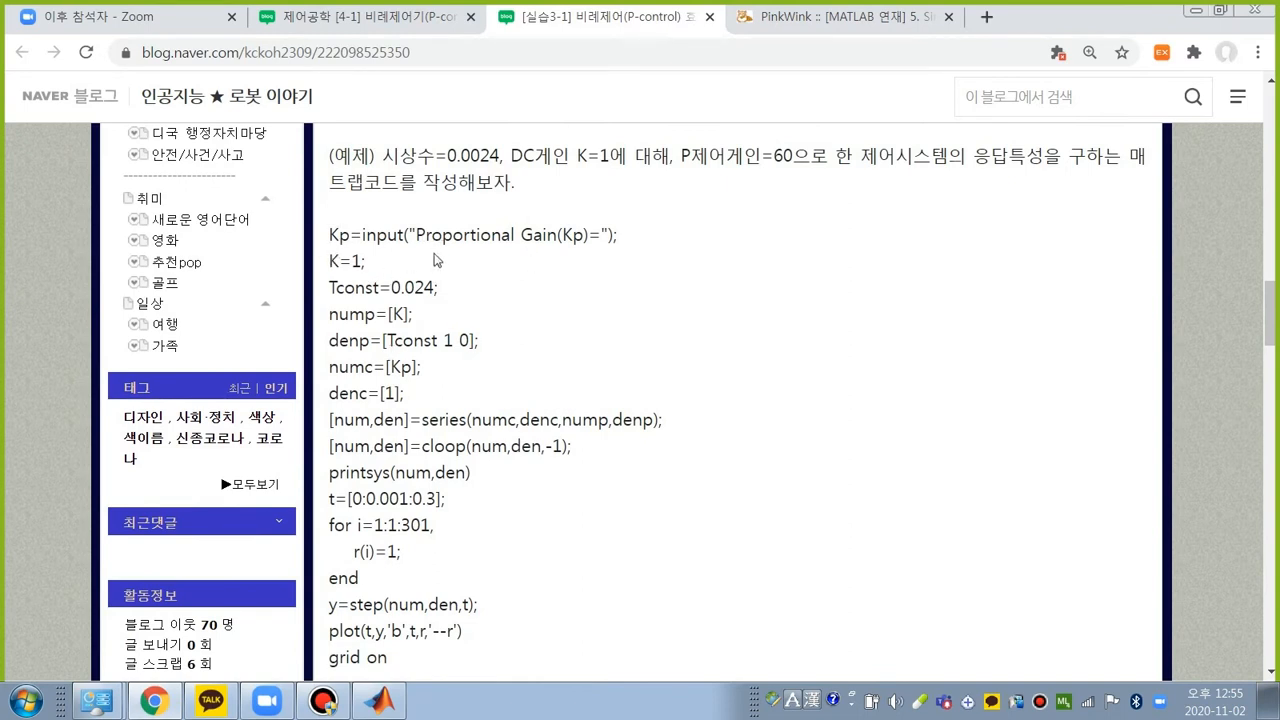
{"action": "scroll", "coordinate": [440, 337], "scroll_direction": "down", "scroll_amount": 1}
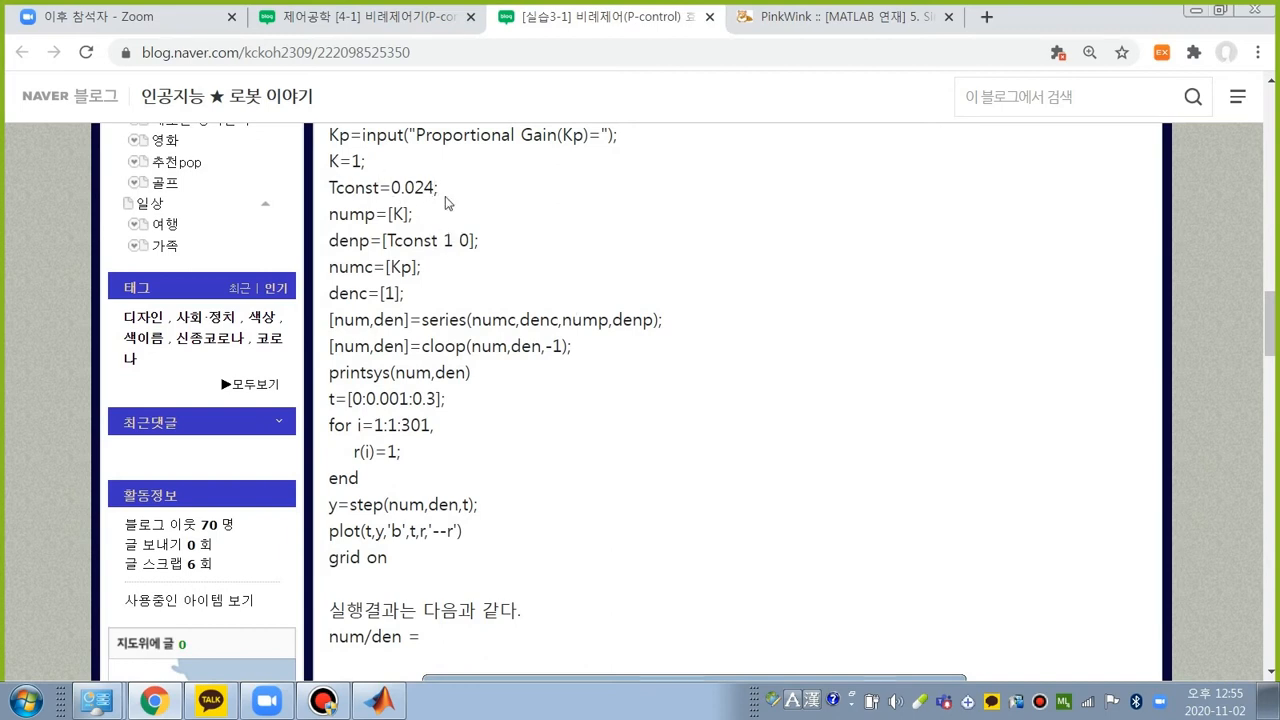
{"action": "left_click_drag", "start_coordinate": [444, 194], "coordinate": [325, 130]}
{"action": "scroll", "coordinate": [491, 498], "scroll_direction": "down", "scroll_amount": 1}
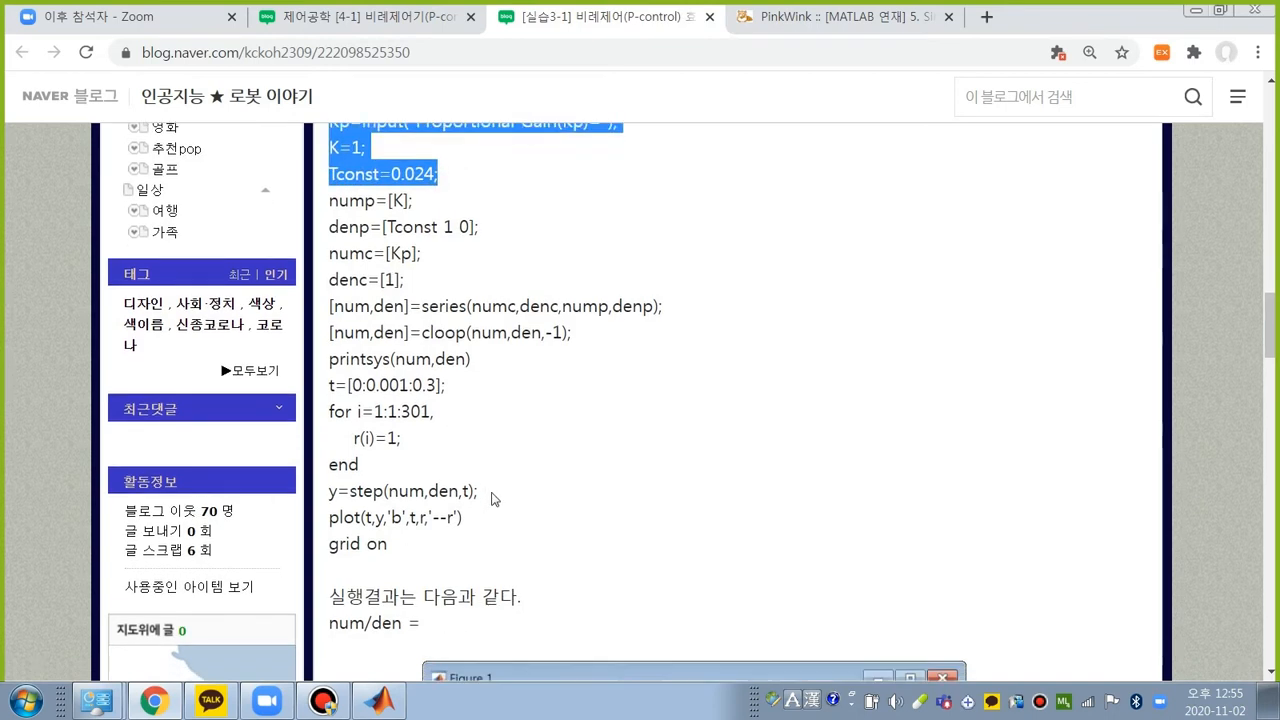
{"action": "scroll", "coordinate": [491, 498], "scroll_direction": "down", "scroll_amount": 5}
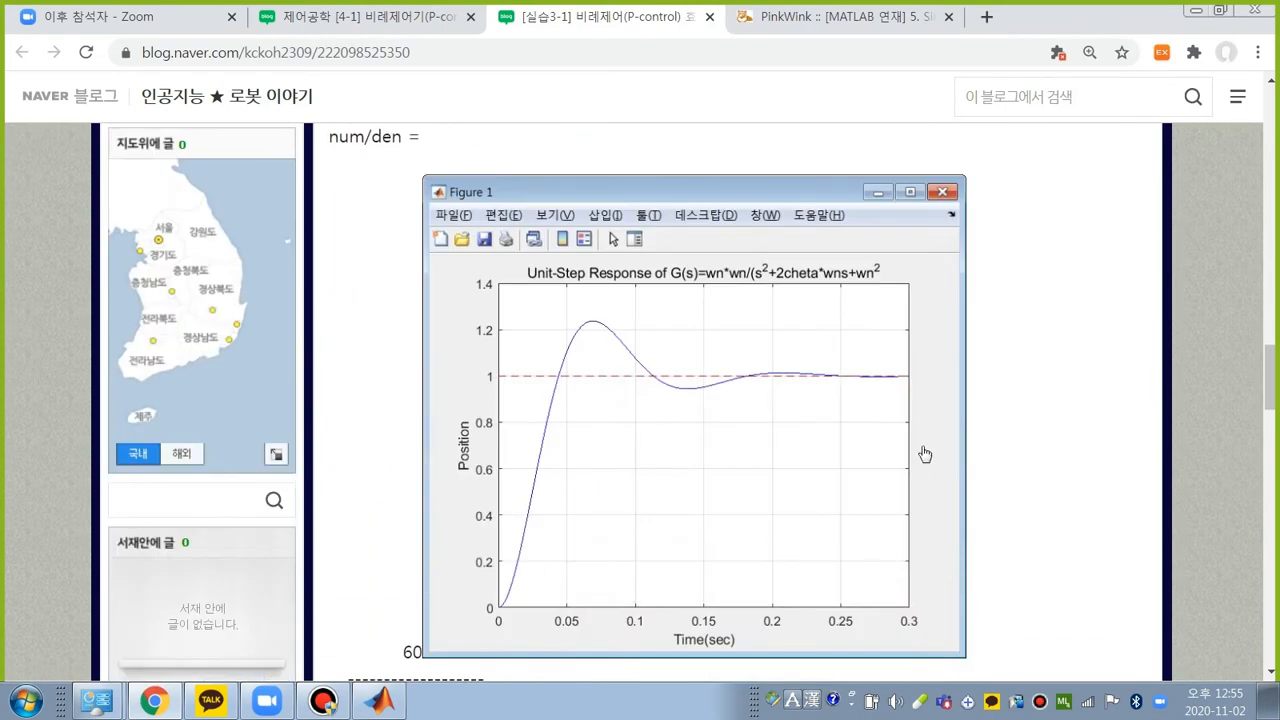
{"action": "scroll", "coordinate": [906, 454], "scroll_direction": "up", "scroll_amount": 7}
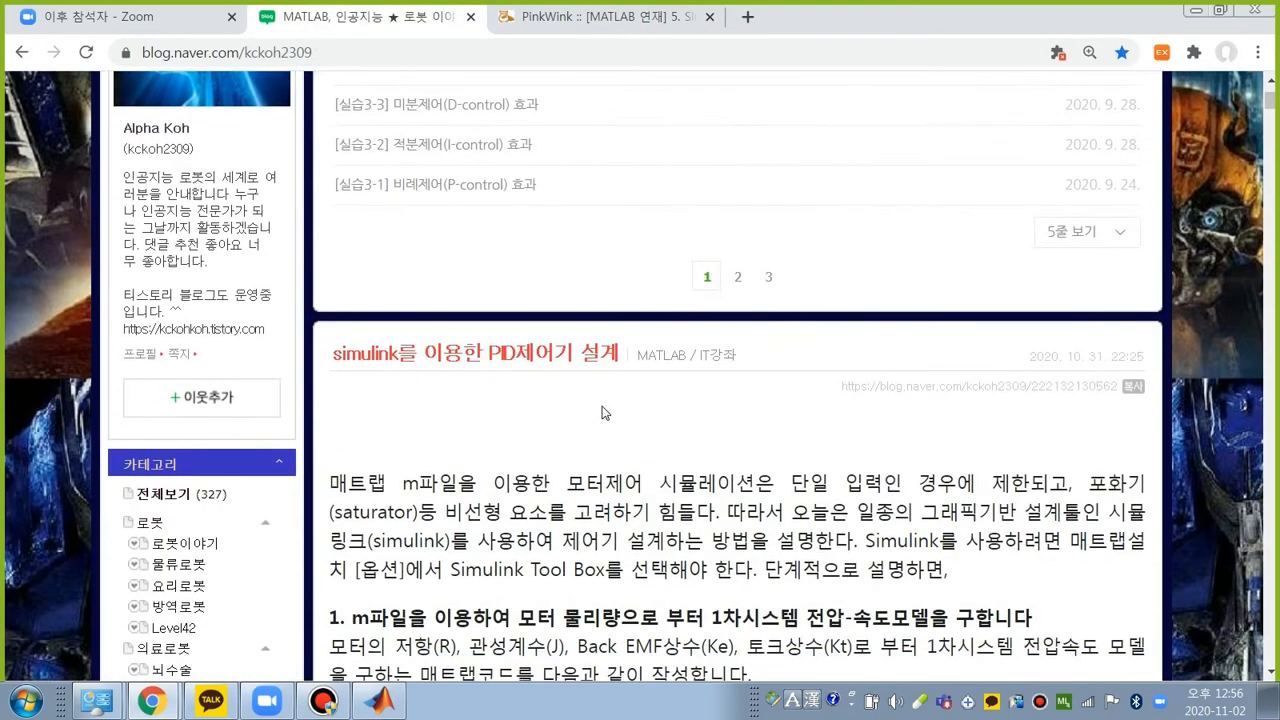
Step: Follow the Simulink PID design post to its section 3, switch to MATLAB, restore its window down and launch Simulink with the simulink command
{"action": "scroll", "coordinate": [631, 439], "scroll_direction": "down", "scroll_amount": 9}
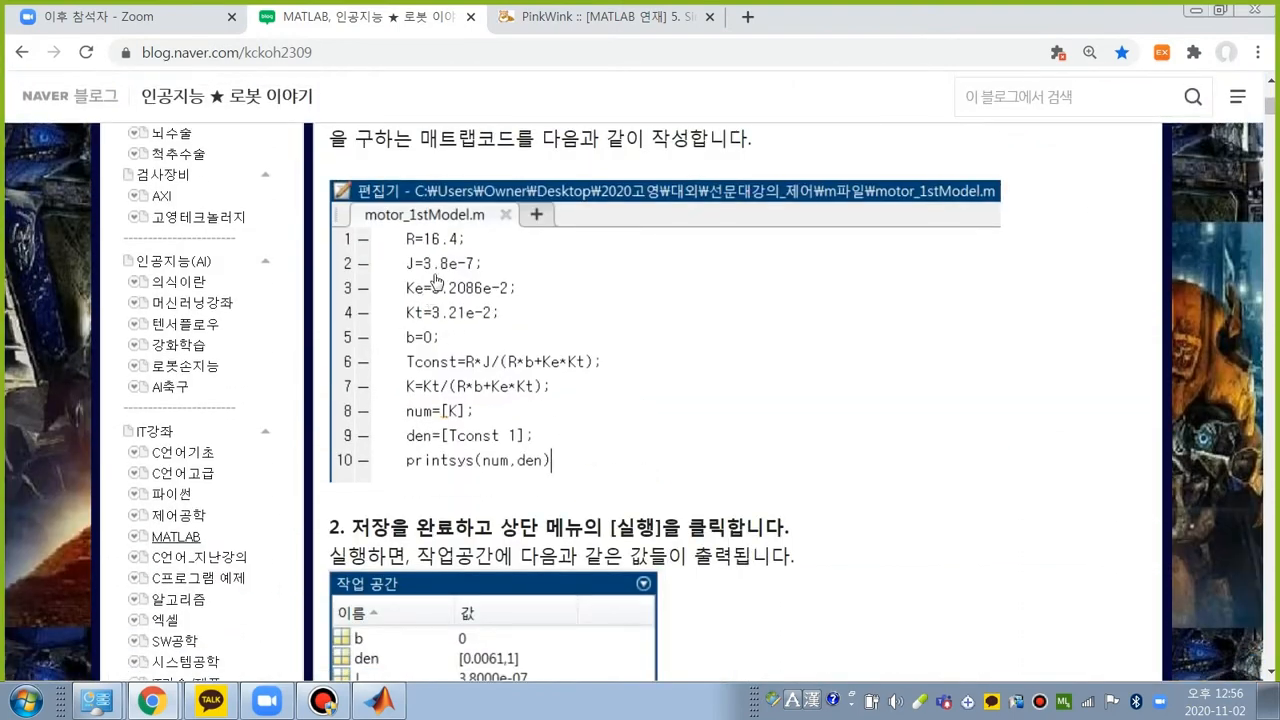
{"action": "scroll", "coordinate": [500, 405], "scroll_direction": "down", "scroll_amount": 2}
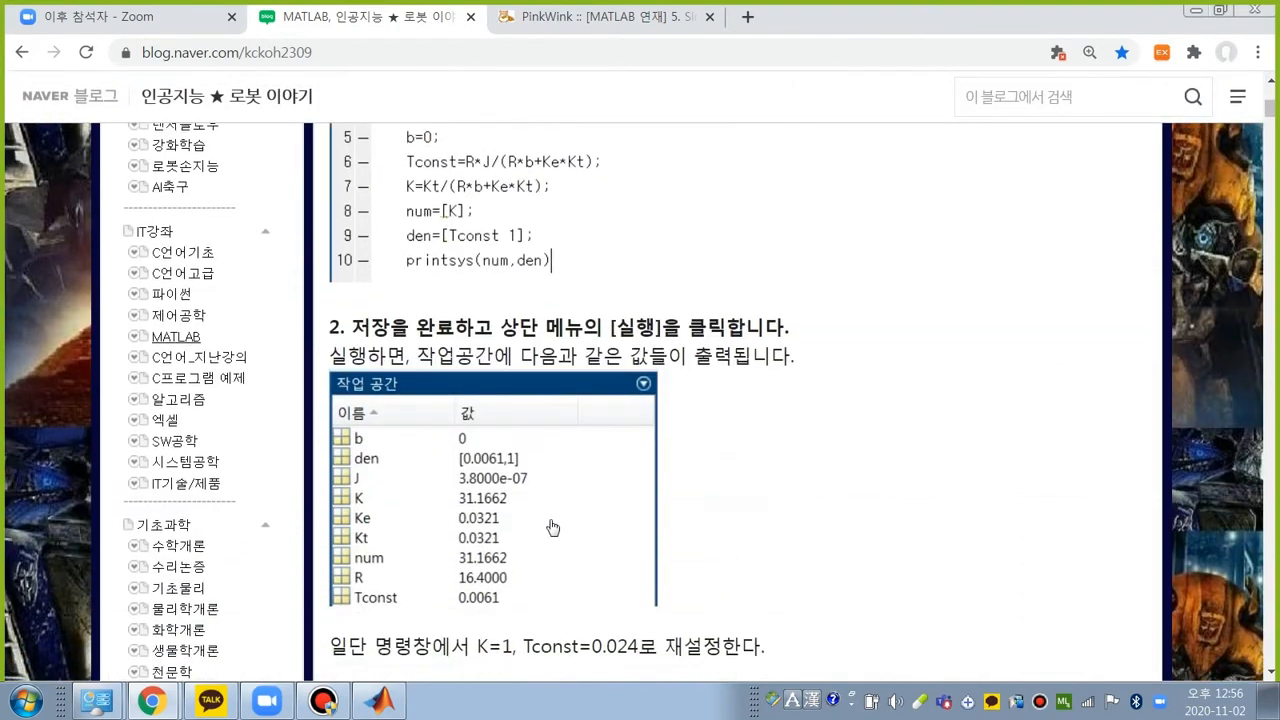
{"action": "scroll", "coordinate": [557, 515], "scroll_direction": "down", "scroll_amount": 4}
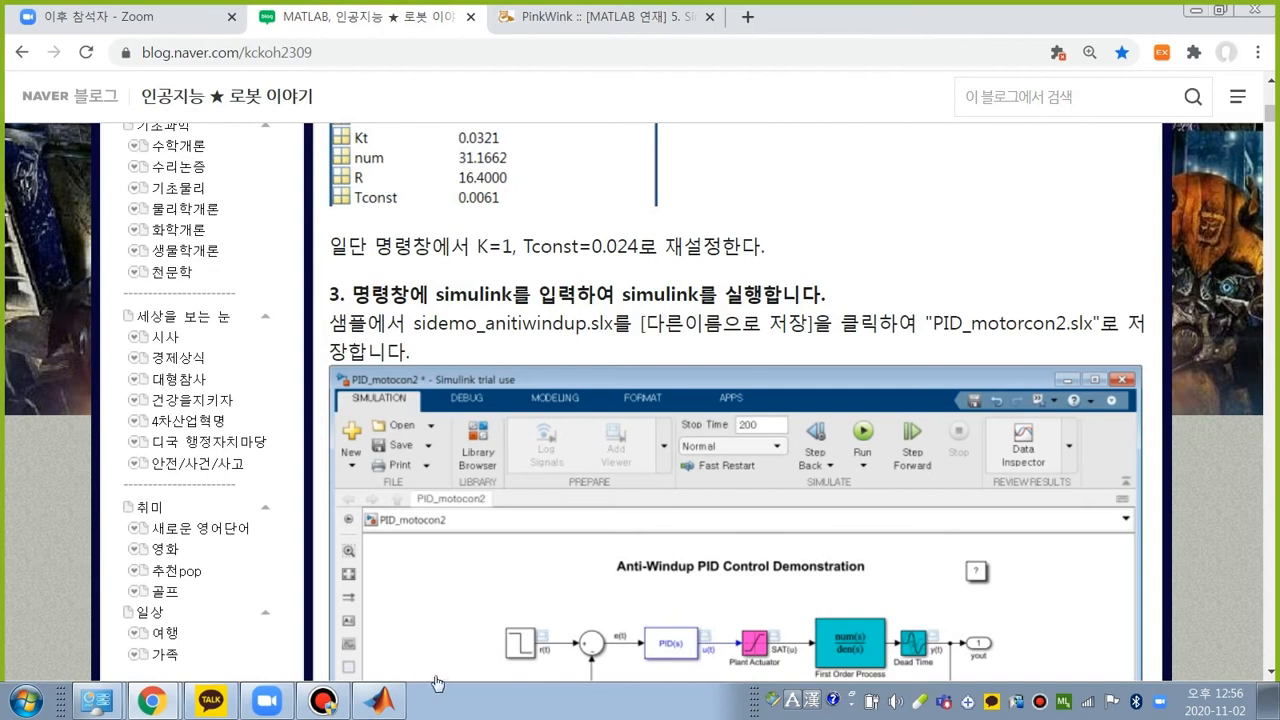
{"action": "left_click", "coordinate": [381, 703]}
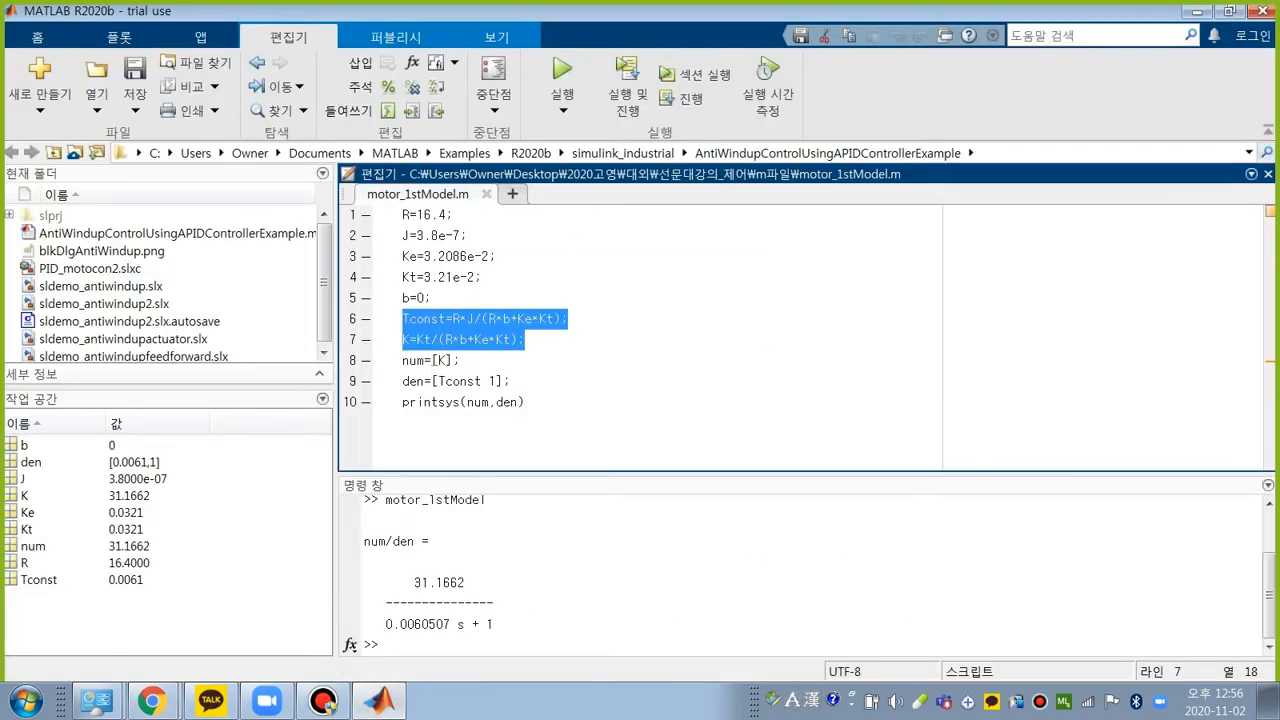
{"action": "left_click", "coordinate": [1229, 11]}
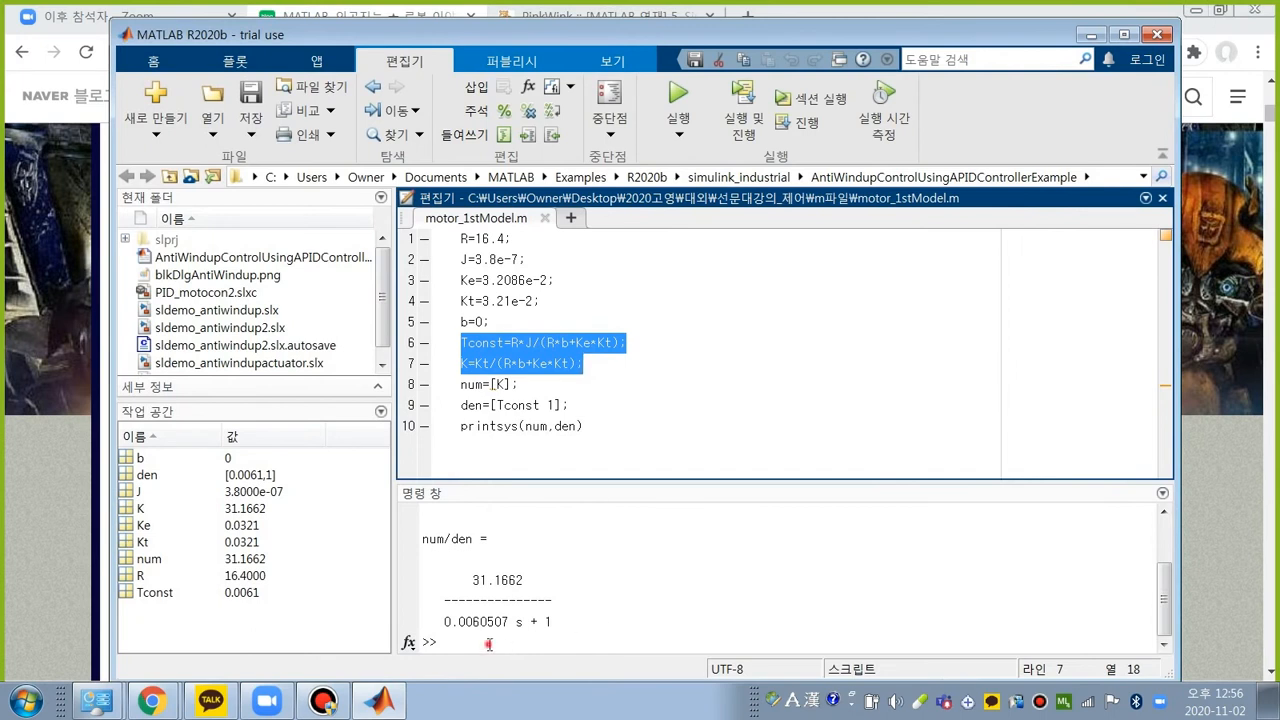
{"action": "left_click", "coordinate": [446, 643]}
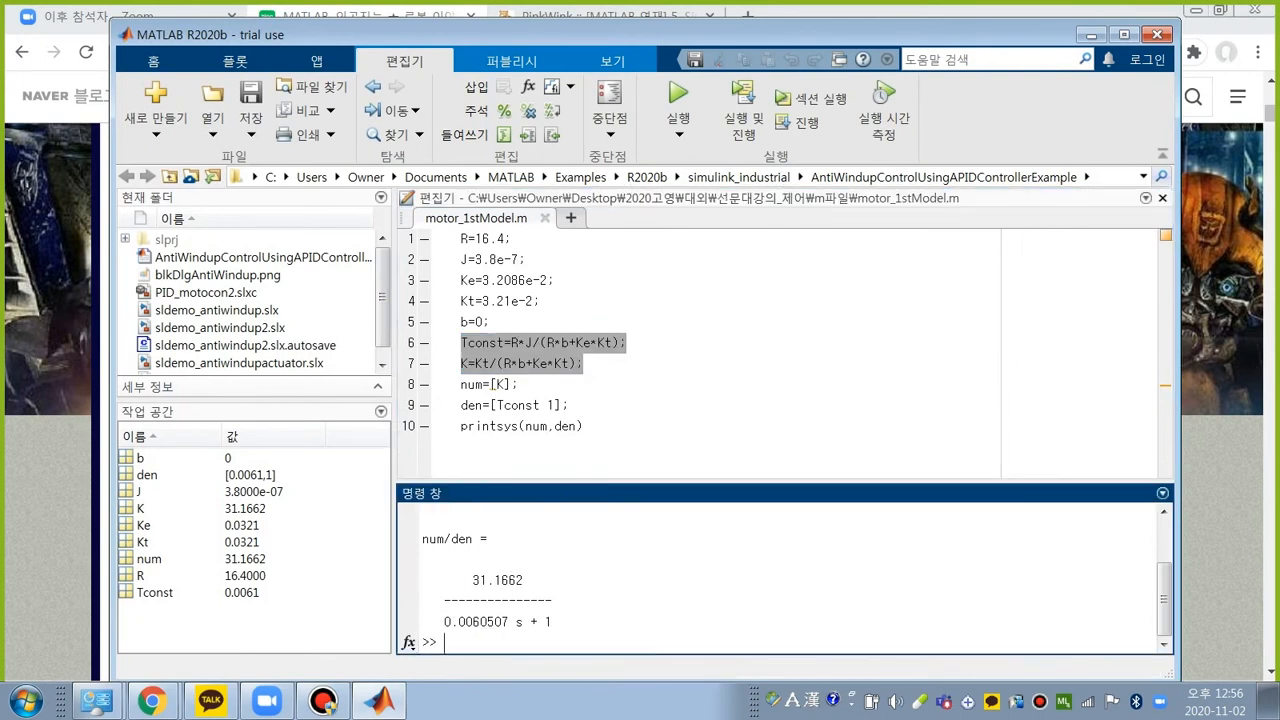
{"action": "type", "text": "simulink"}
{"action": "key", "text": "Return"}
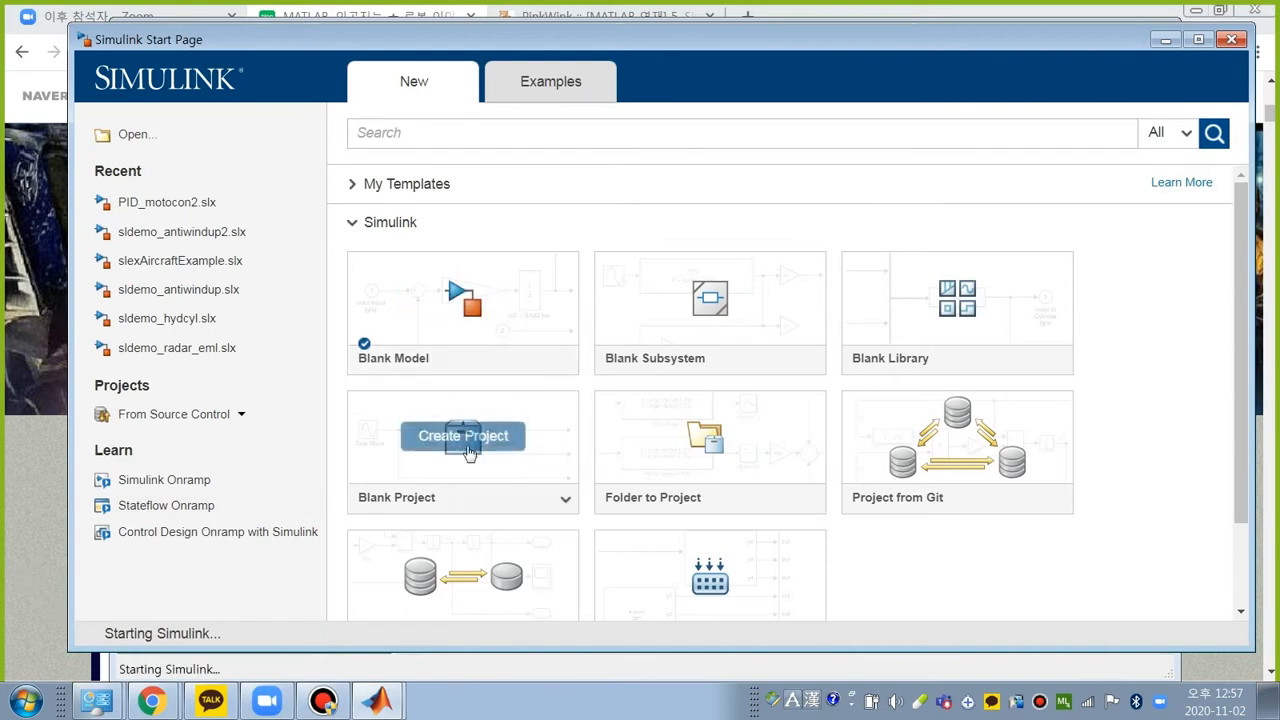
Step: Return to the blog post in Chrome, skim its PID model setup through the response plot, and open the reference link makersweb.net/me/1577
{"action": "left_click", "coordinate": [24, 537]}
{"action": "scroll", "coordinate": [555, 505], "scroll_direction": "down", "scroll_amount": 4}
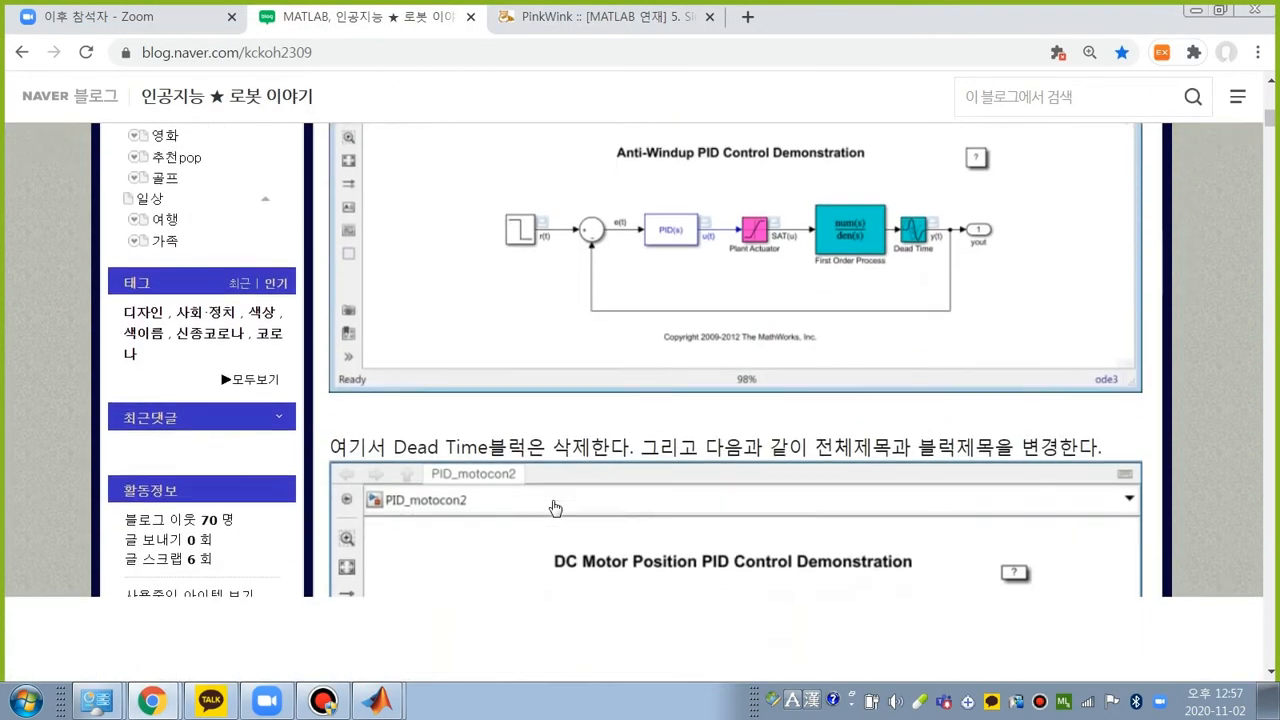
{"action": "scroll", "coordinate": [555, 508], "scroll_direction": "down", "scroll_amount": 10}
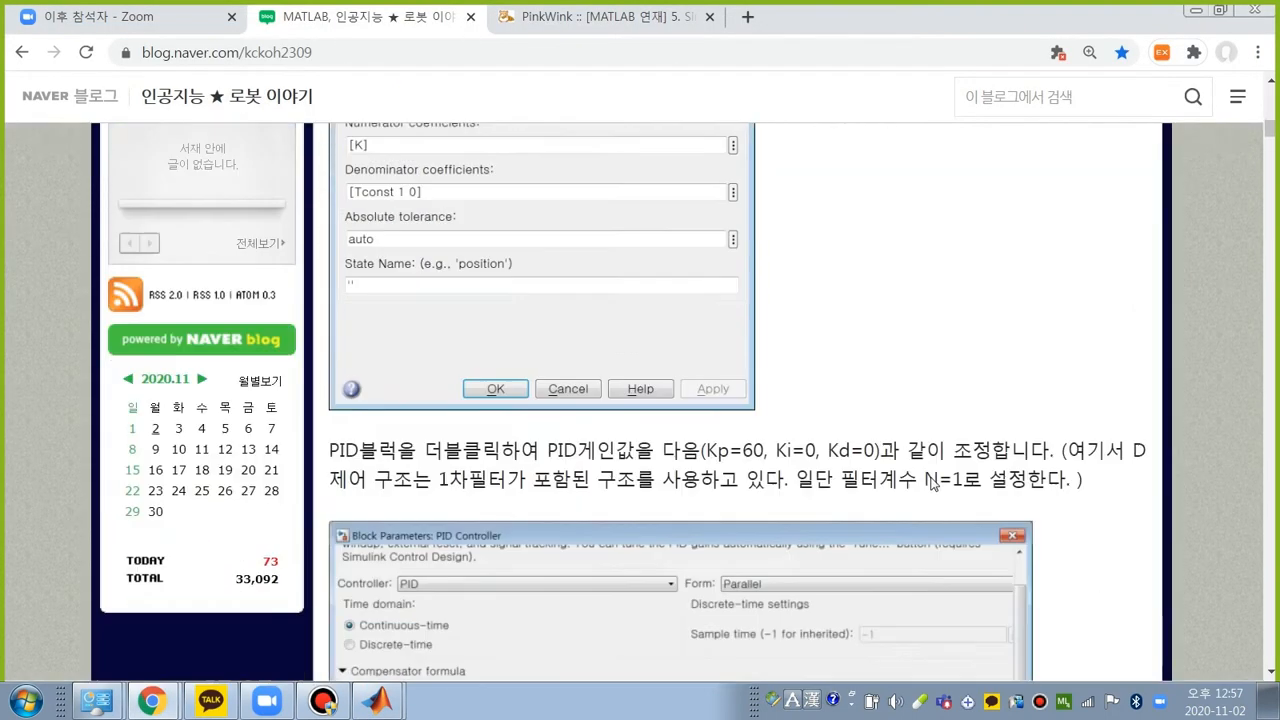
{"action": "scroll", "coordinate": [932, 483], "scroll_direction": "down", "scroll_amount": 3}
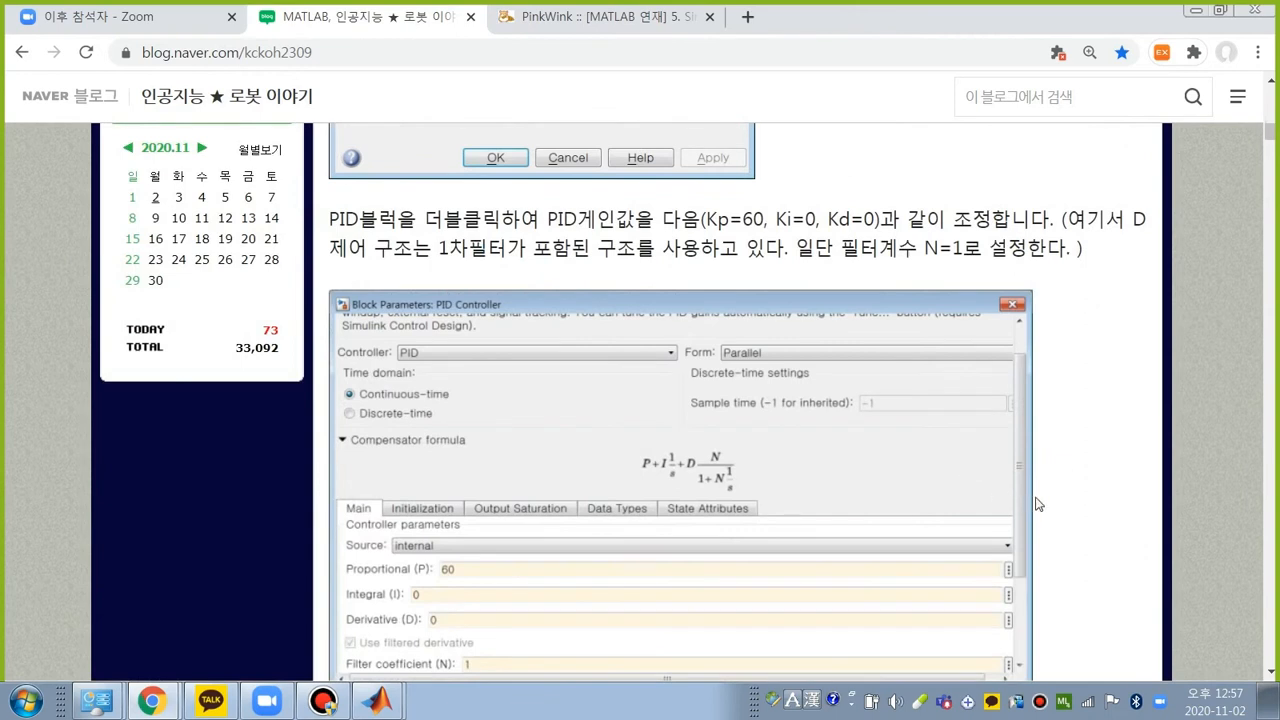
{"action": "scroll", "coordinate": [1090, 518], "scroll_direction": "down", "scroll_amount": 3}
{"action": "scroll", "coordinate": [1090, 540], "scroll_direction": "down", "scroll_amount": 15}
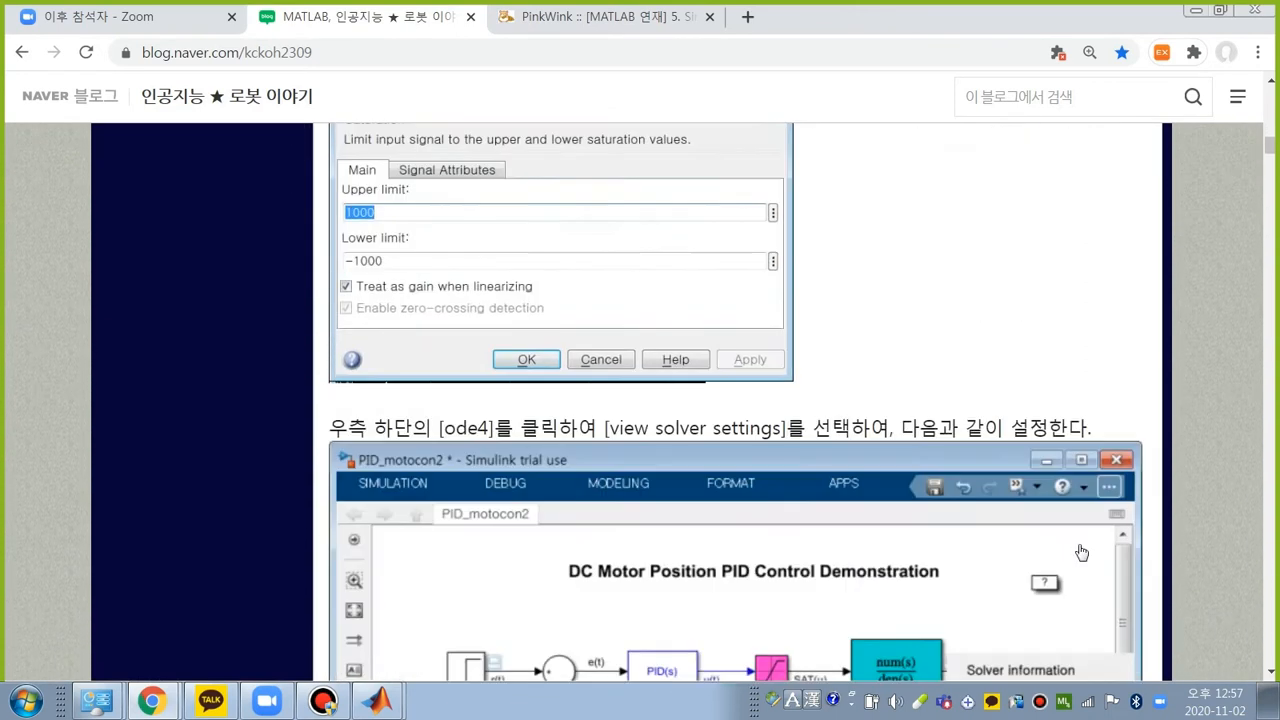
{"action": "scroll", "coordinate": [1072, 537], "scroll_direction": "down", "scroll_amount": 20}
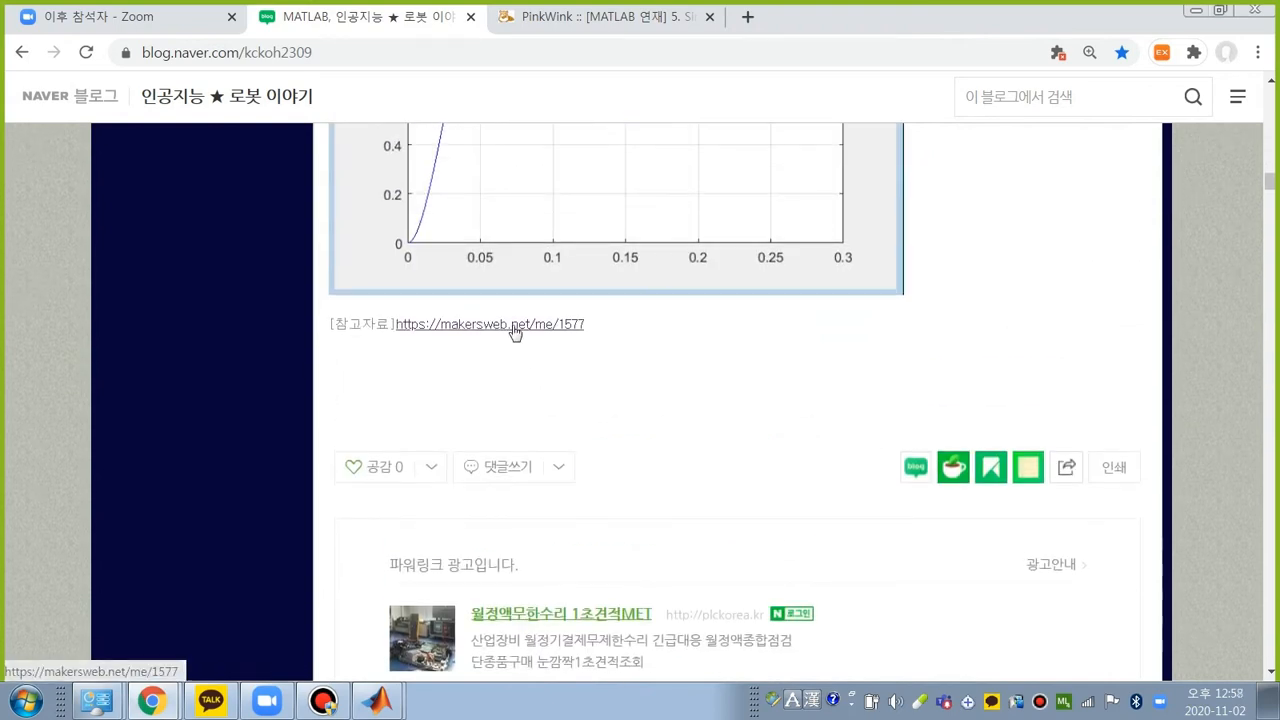
{"action": "left_click", "coordinate": [513, 325]}
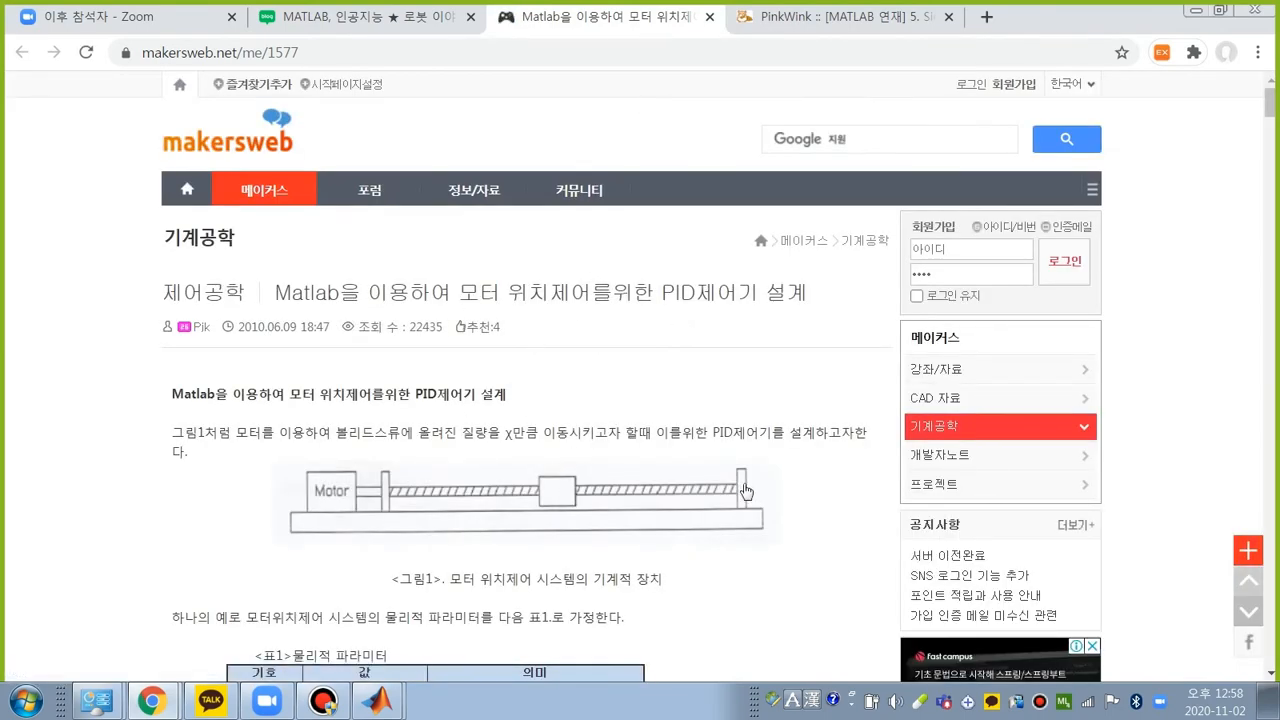
Step: Examine the motor and ball screw mechanism figure and the physical parameter table in the makersweb article
{"action": "scroll", "coordinate": [652, 416], "scroll_direction": "down", "scroll_amount": 3}
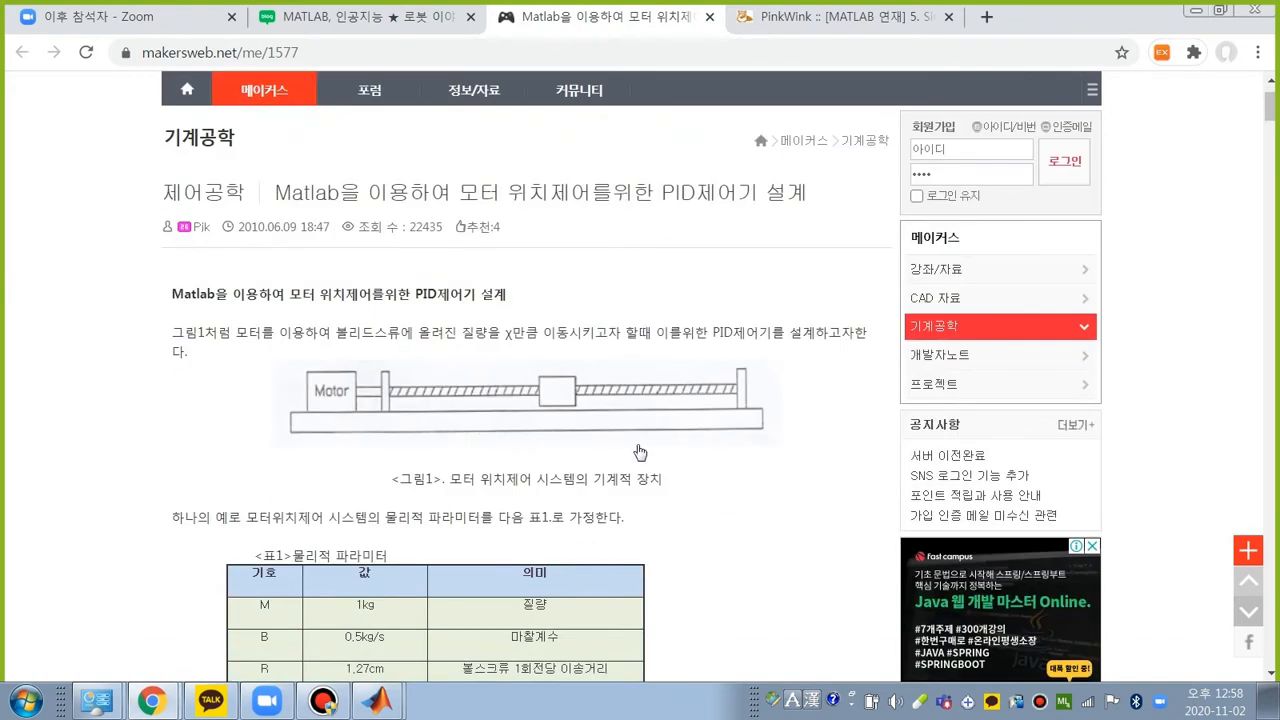
{"action": "scroll", "coordinate": [676, 360], "scroll_direction": "up", "scroll_amount": 2}
{"action": "scroll", "coordinate": [641, 339], "scroll_direction": "down", "scroll_amount": 1}
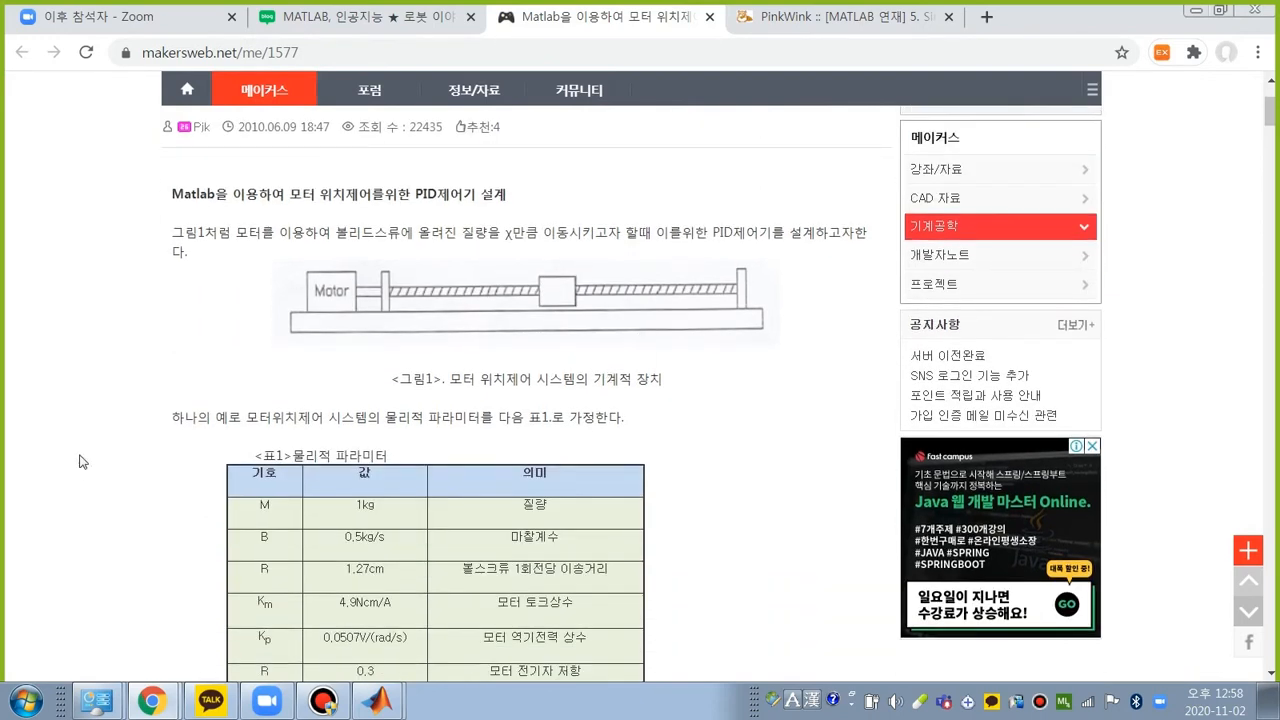
{"action": "scroll", "coordinate": [414, 361], "scroll_direction": "down", "scroll_amount": 3}
{"action": "scroll", "coordinate": [414, 392], "scroll_direction": "up", "scroll_amount": 2}
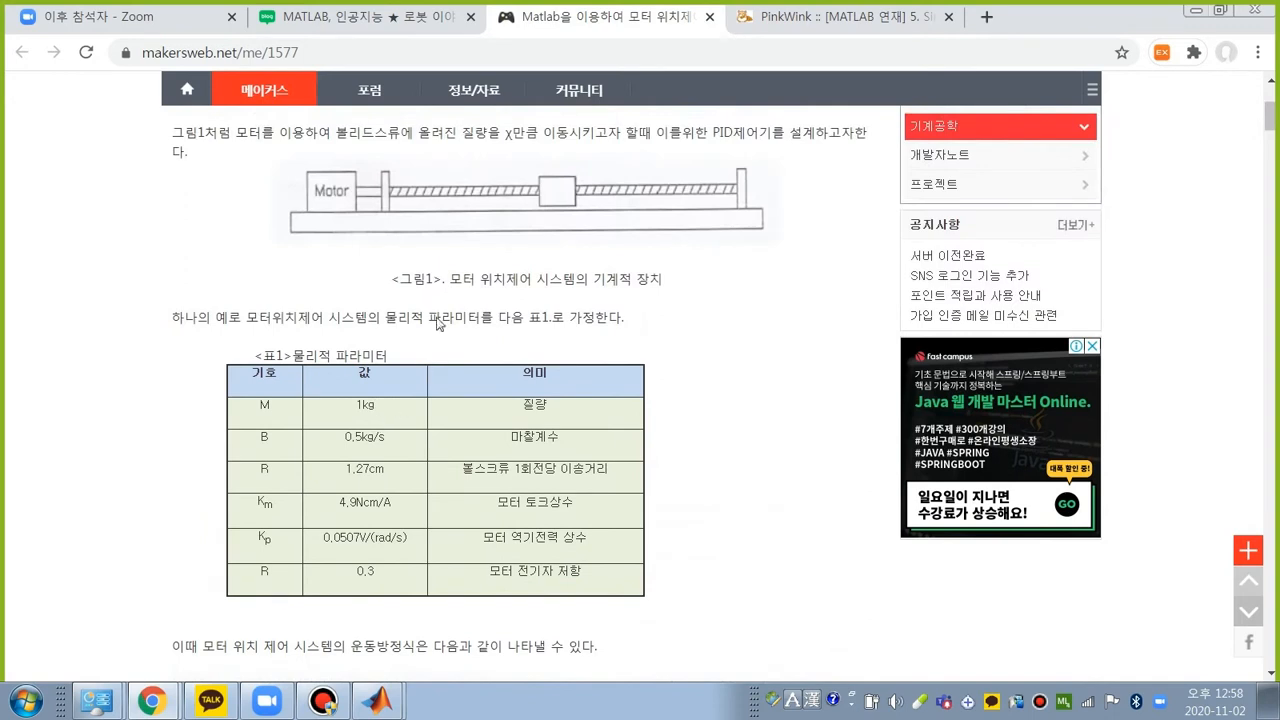
{"action": "scroll", "coordinate": [440, 330], "scroll_direction": "up", "scroll_amount": 2}
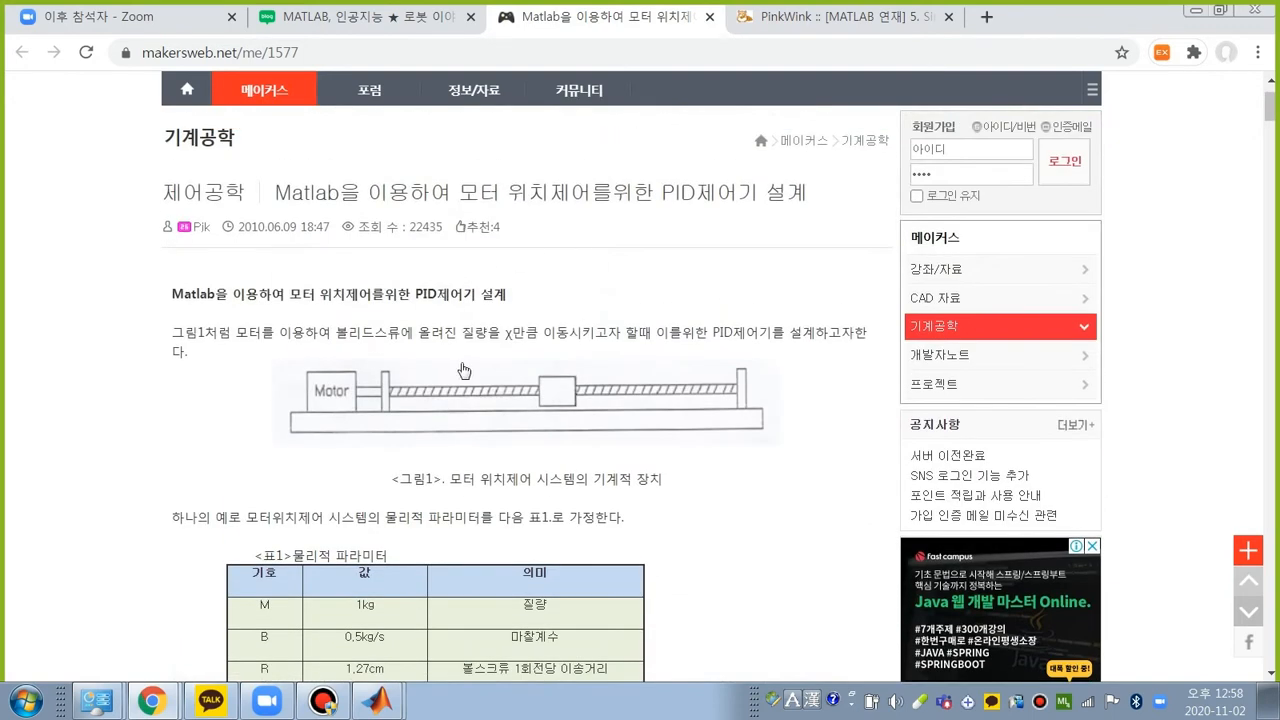
{"action": "scroll", "coordinate": [464, 371], "scroll_direction": "down", "scroll_amount": 2}
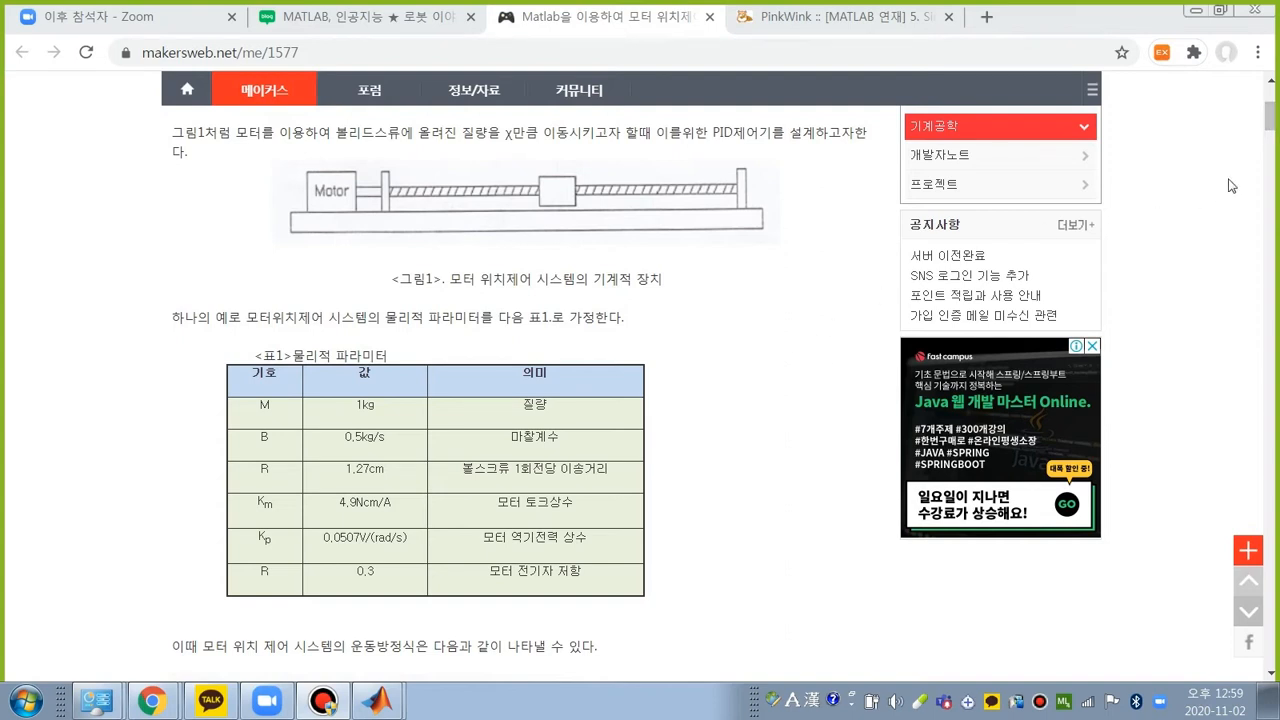
Step: Examine the motor position control equations of motion and the X(s)/V(s) transfer function in the article
{"action": "left_click_drag", "start_coordinate": [1269, 120], "coordinate": [1268, 126]}
{"action": "scroll", "coordinate": [738, 316], "scroll_direction": "down", "scroll_amount": 2}
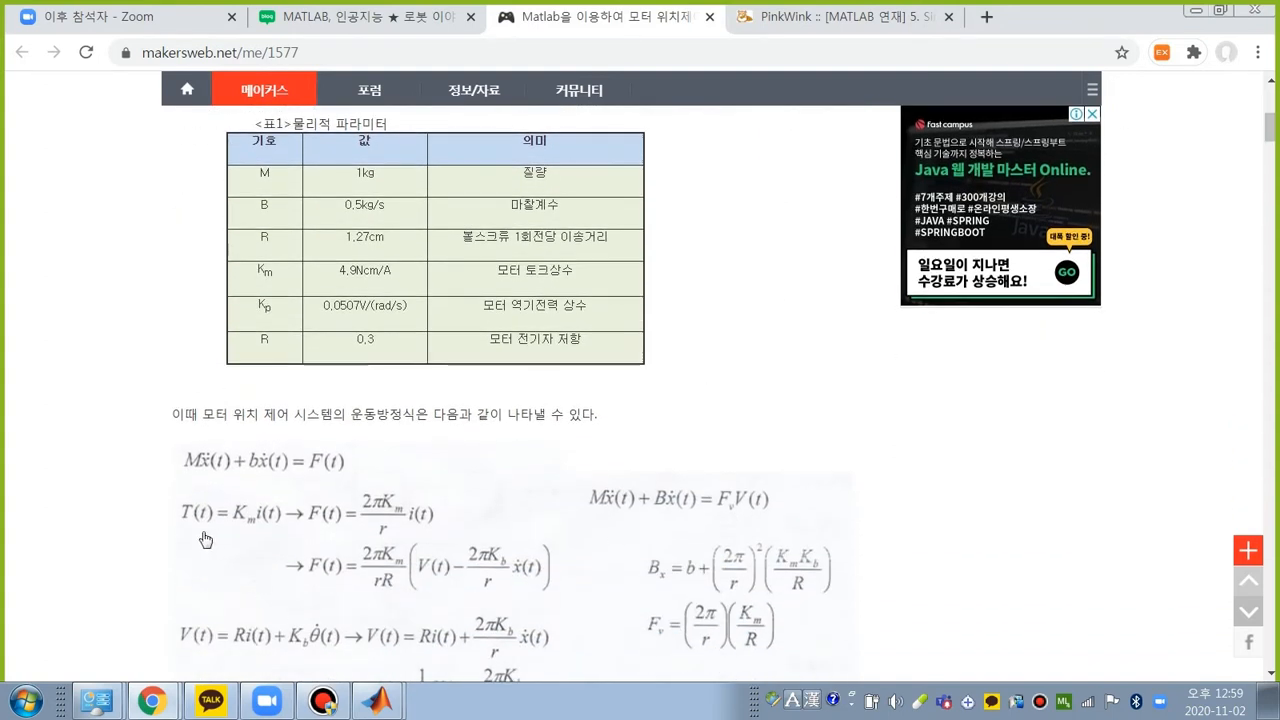
{"action": "scroll", "coordinate": [478, 492], "scroll_direction": "down", "scroll_amount": 1}
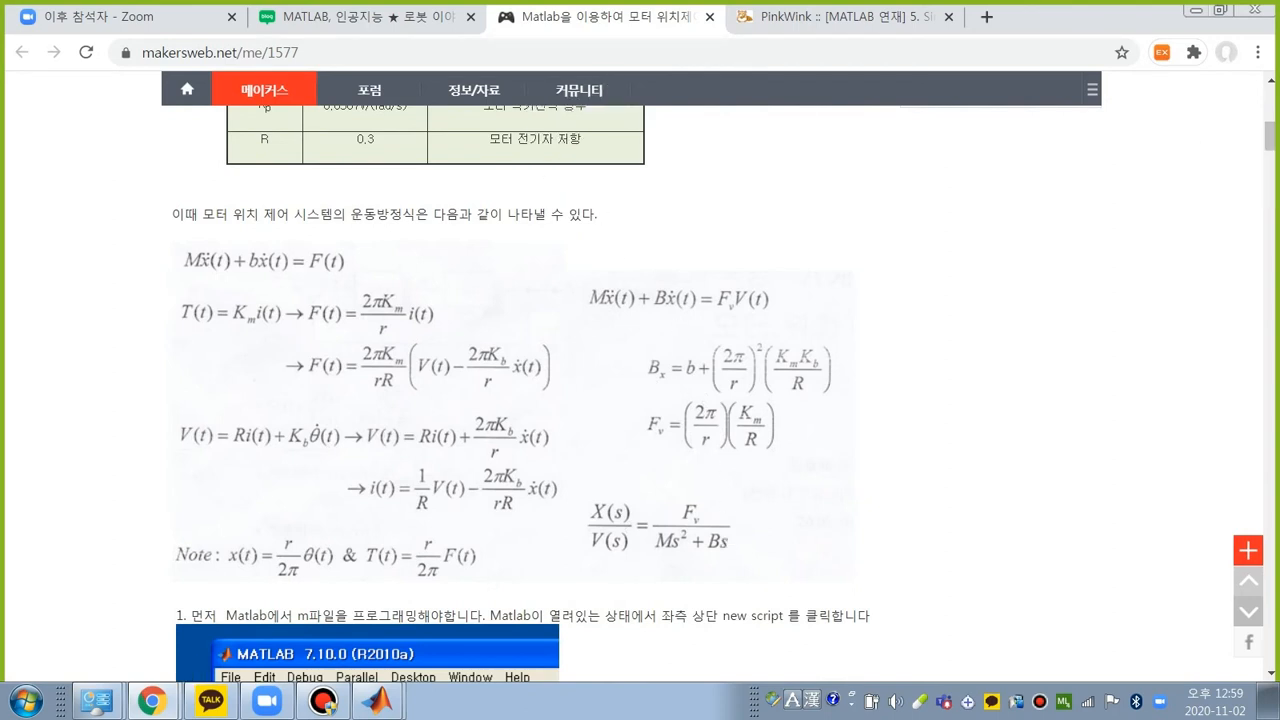
{"action": "left_click_drag", "start_coordinate": [1279, 60], "coordinate": [734, 155]}
{"action": "scroll", "coordinate": [733, 369], "scroll_direction": "up", "scroll_amount": 4}
{"action": "scroll", "coordinate": [408, 369], "scroll_direction": "down", "scroll_amount": 1}
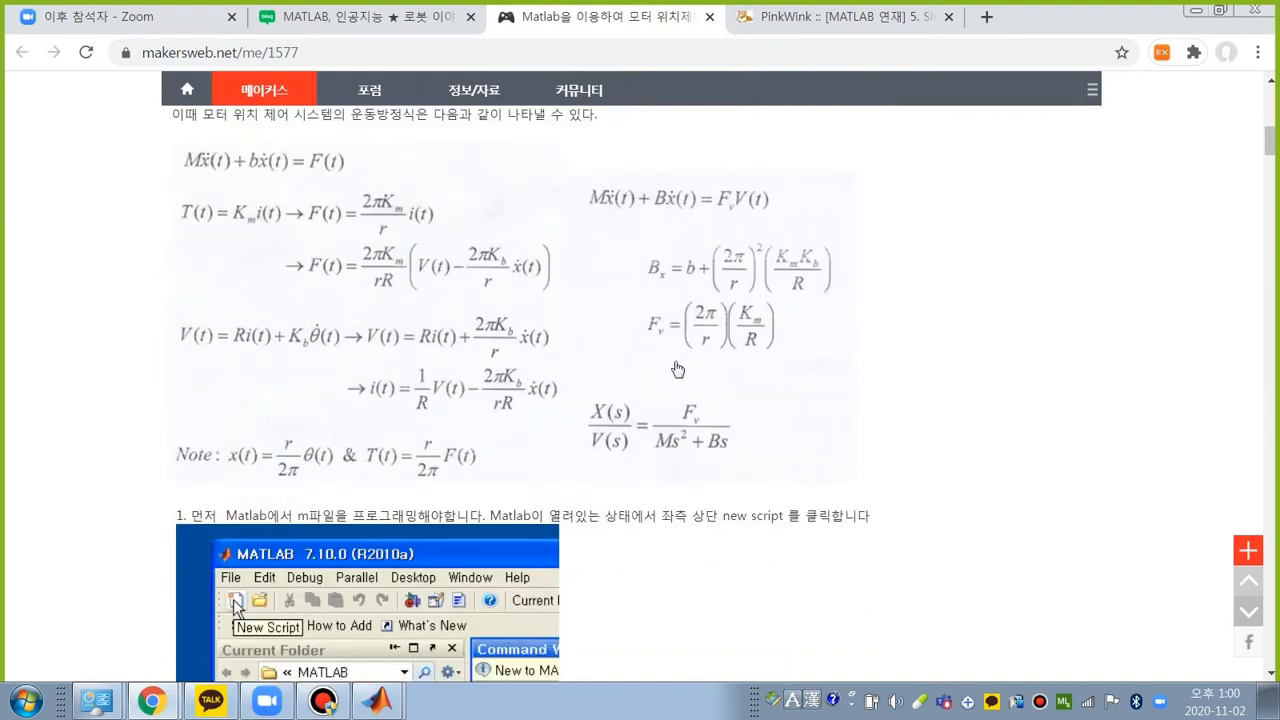
{"action": "scroll", "coordinate": [540, 310], "scroll_direction": "down", "scroll_amount": 2}
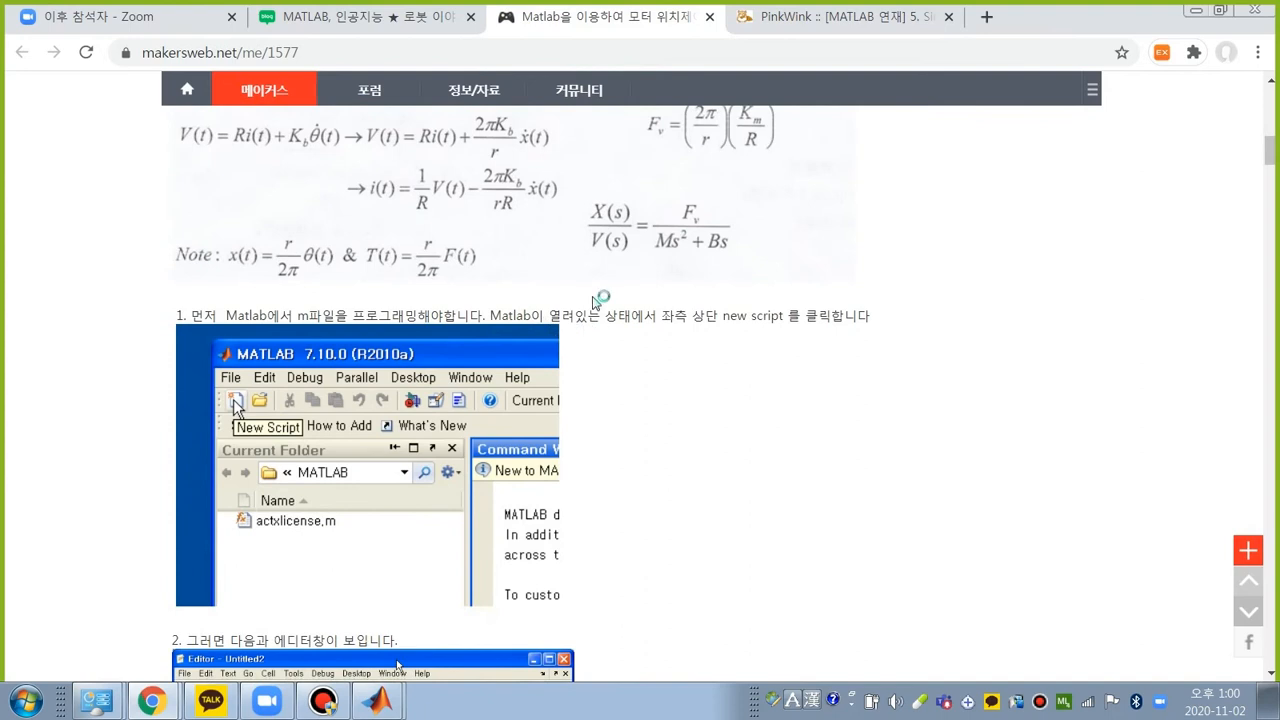
{"action": "scroll", "coordinate": [590, 285], "scroll_direction": "down", "scroll_amount": 2}
{"action": "scroll", "coordinate": [590, 310], "scroll_direction": "up", "scroll_amount": 2}
Step: Review the article's m-file script, its run and workspace instructions, and the creation of a Simulink model with a Transfer Fcn block
{"action": "scroll", "coordinate": [376, 340], "scroll_direction": "down", "scroll_amount": 10}
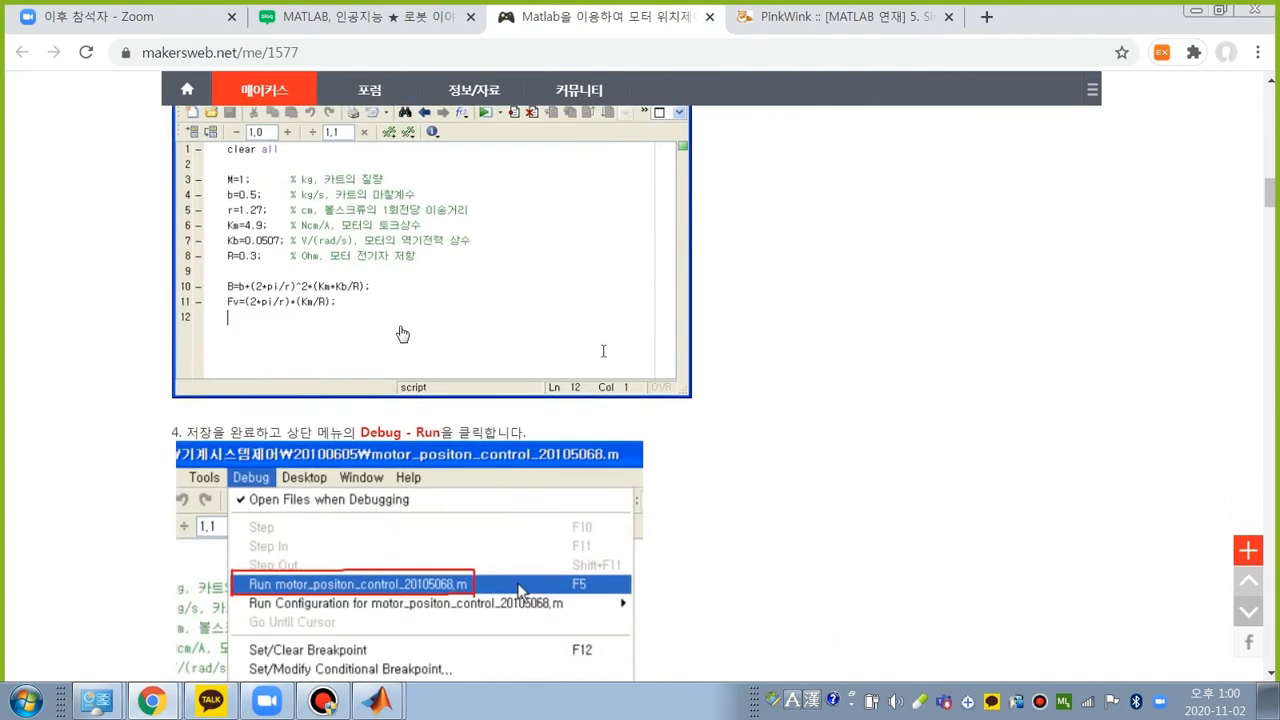
{"action": "scroll", "coordinate": [480, 242], "scroll_direction": "down", "scroll_amount": 3}
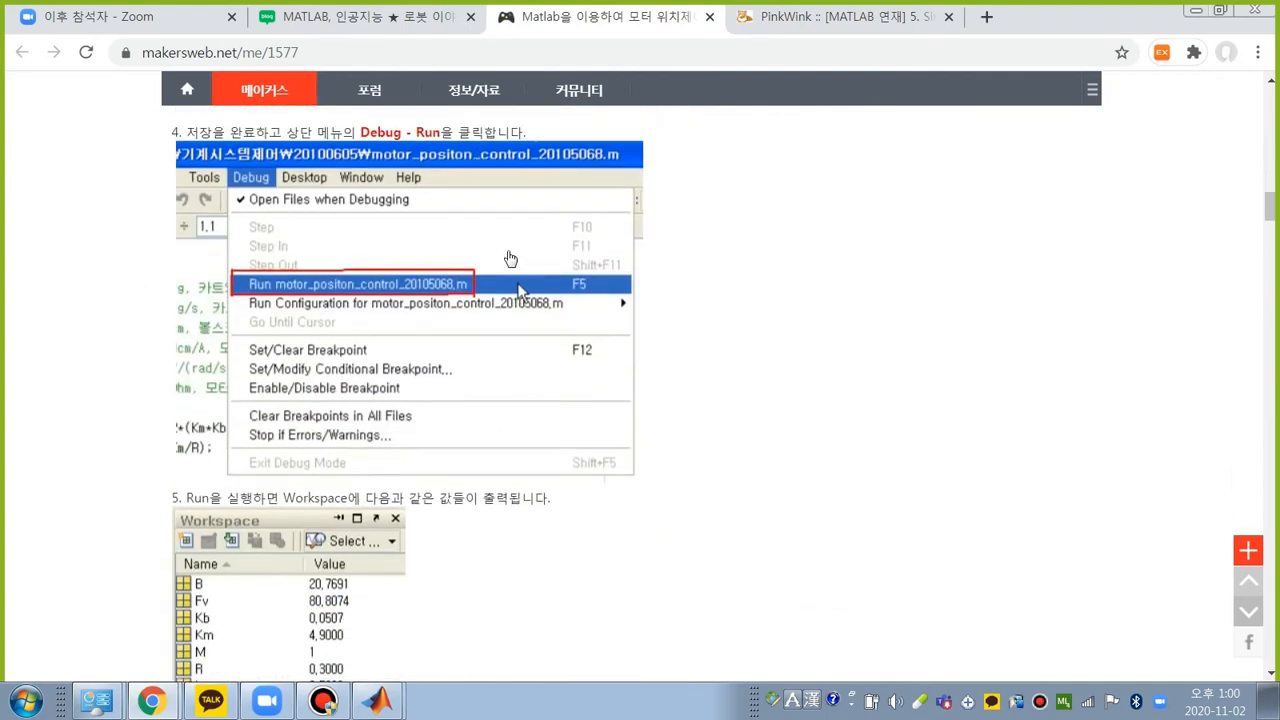
{"action": "scroll", "coordinate": [505, 312], "scroll_direction": "down", "scroll_amount": 5}
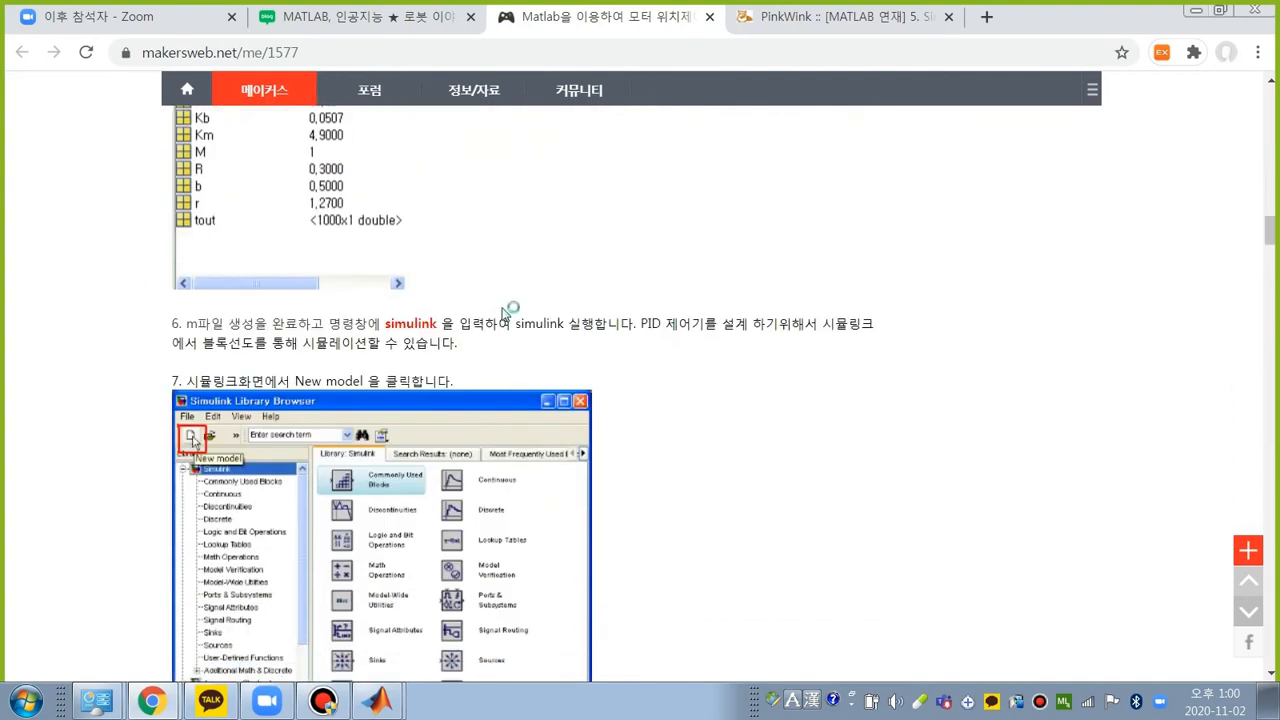
{"action": "scroll", "coordinate": [505, 312], "scroll_direction": "down", "scroll_amount": 3}
{"action": "scroll", "coordinate": [573, 318], "scroll_direction": "up", "scroll_amount": 1}
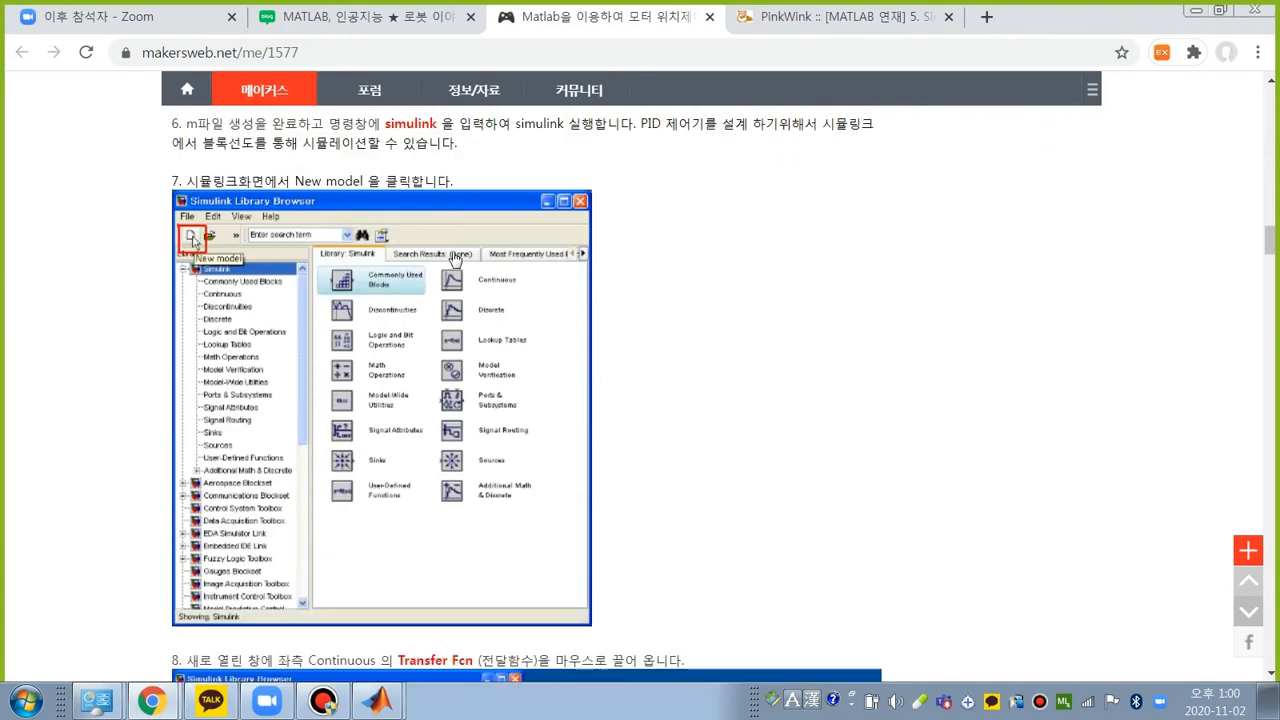
{"action": "scroll", "coordinate": [452, 258], "scroll_direction": "down", "scroll_amount": 2}
{"action": "scroll", "coordinate": [457, 263], "scroll_direction": "down", "scroll_amount": 1}
{"action": "scroll", "coordinate": [459, 264], "scroll_direction": "down", "scroll_amount": 3}
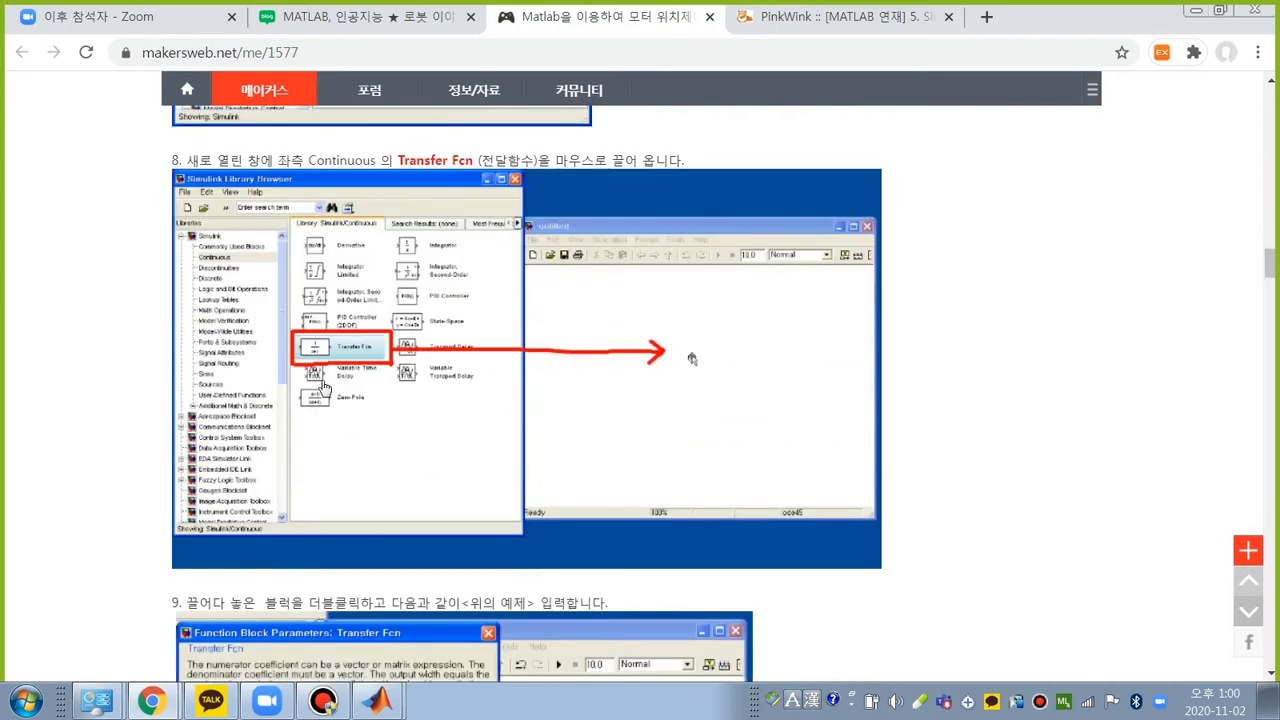
Step: Review the article's Transfer Fcn, PID Controller, Step, Add and Scope block settings through the completed feedback block diagram
{"action": "scroll", "coordinate": [574, 320], "scroll_direction": "down", "scroll_amount": 3}
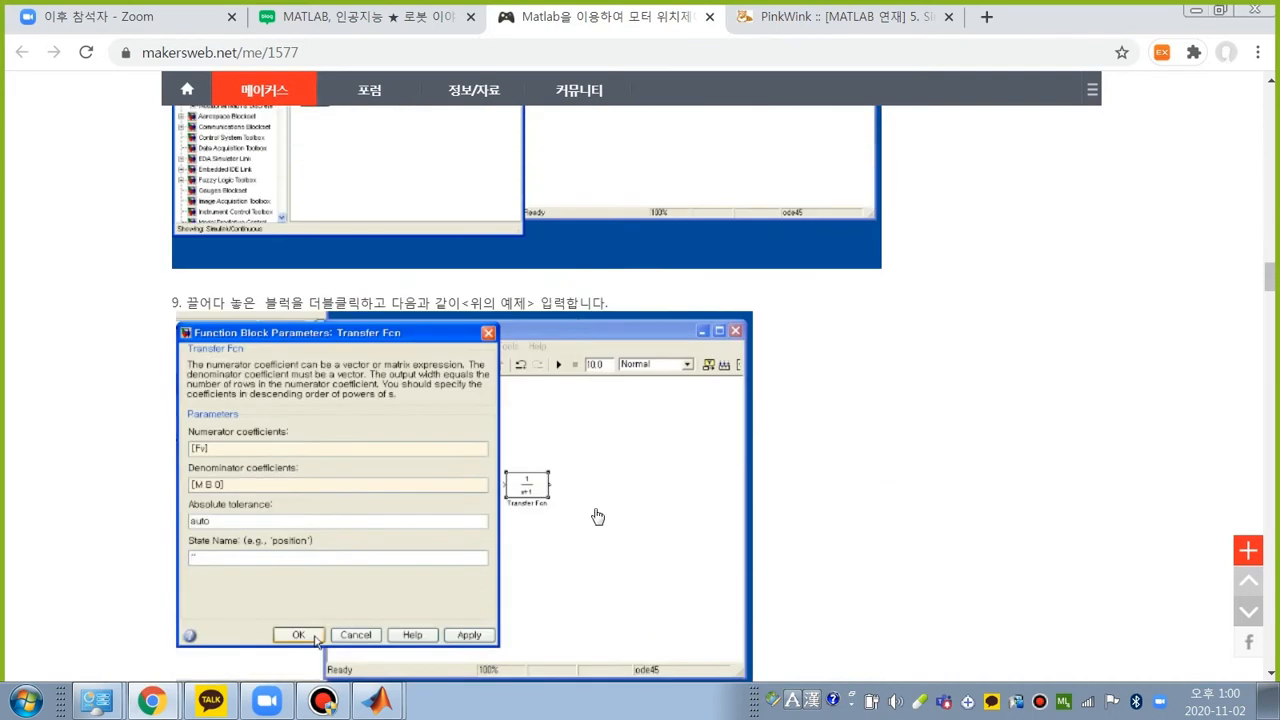
{"action": "scroll", "coordinate": [600, 517], "scroll_direction": "down", "scroll_amount": 3}
{"action": "scroll", "coordinate": [380, 445], "scroll_direction": "down", "scroll_amount": 2}
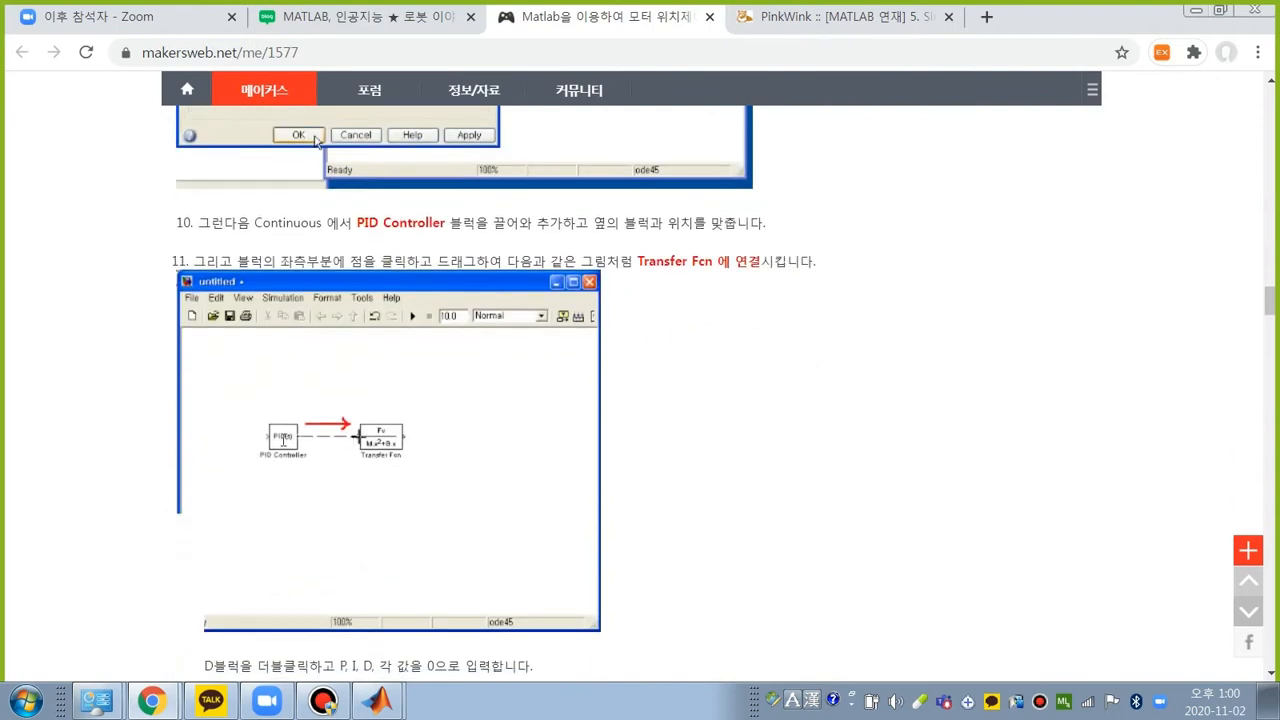
{"action": "scroll", "coordinate": [395, 445], "scroll_direction": "down", "scroll_amount": 4}
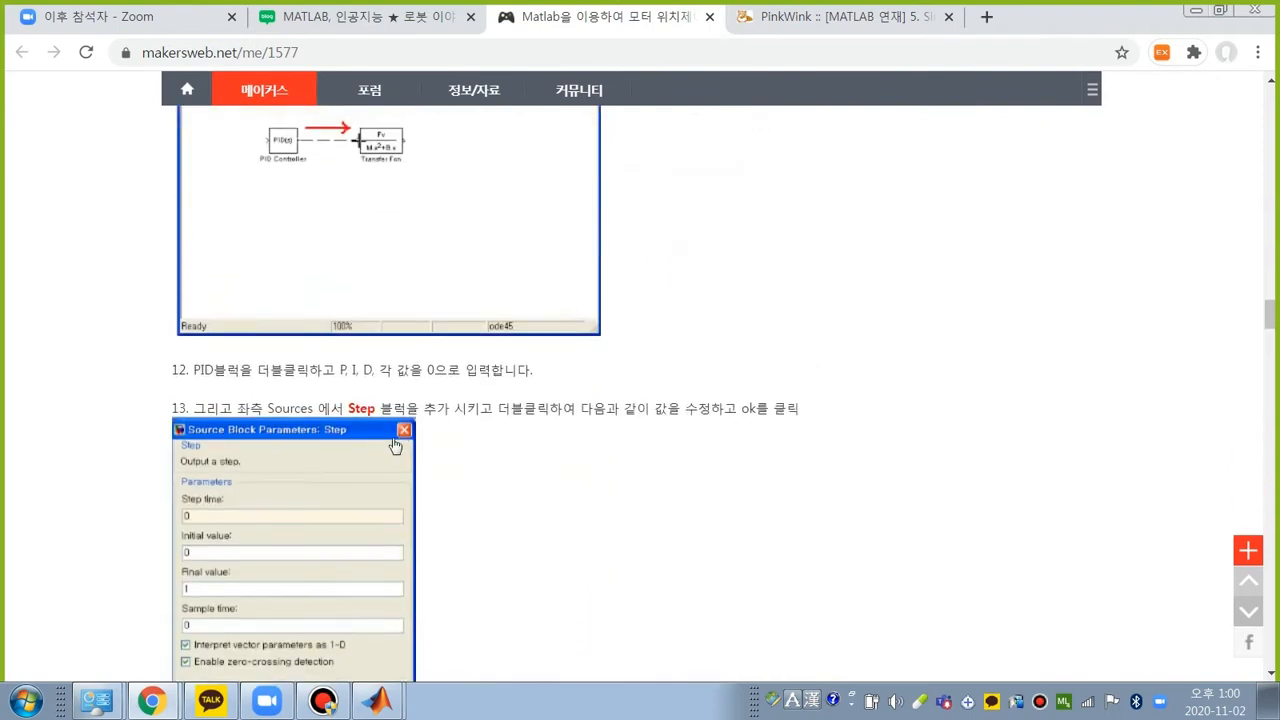
{"action": "scroll", "coordinate": [395, 445], "scroll_direction": "down", "scroll_amount": 1}
{"action": "scroll", "coordinate": [410, 432], "scroll_direction": "down", "scroll_amount": 3}
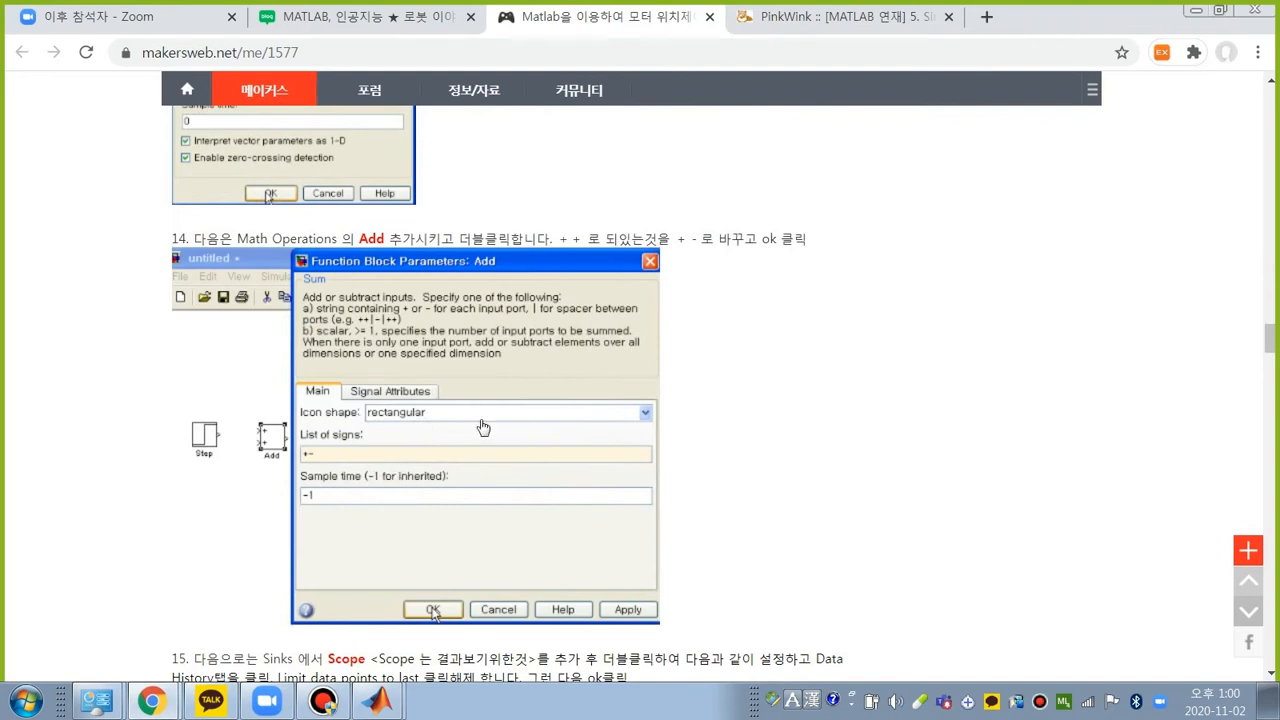
{"action": "scroll", "coordinate": [860, 447], "scroll_direction": "down", "scroll_amount": 3}
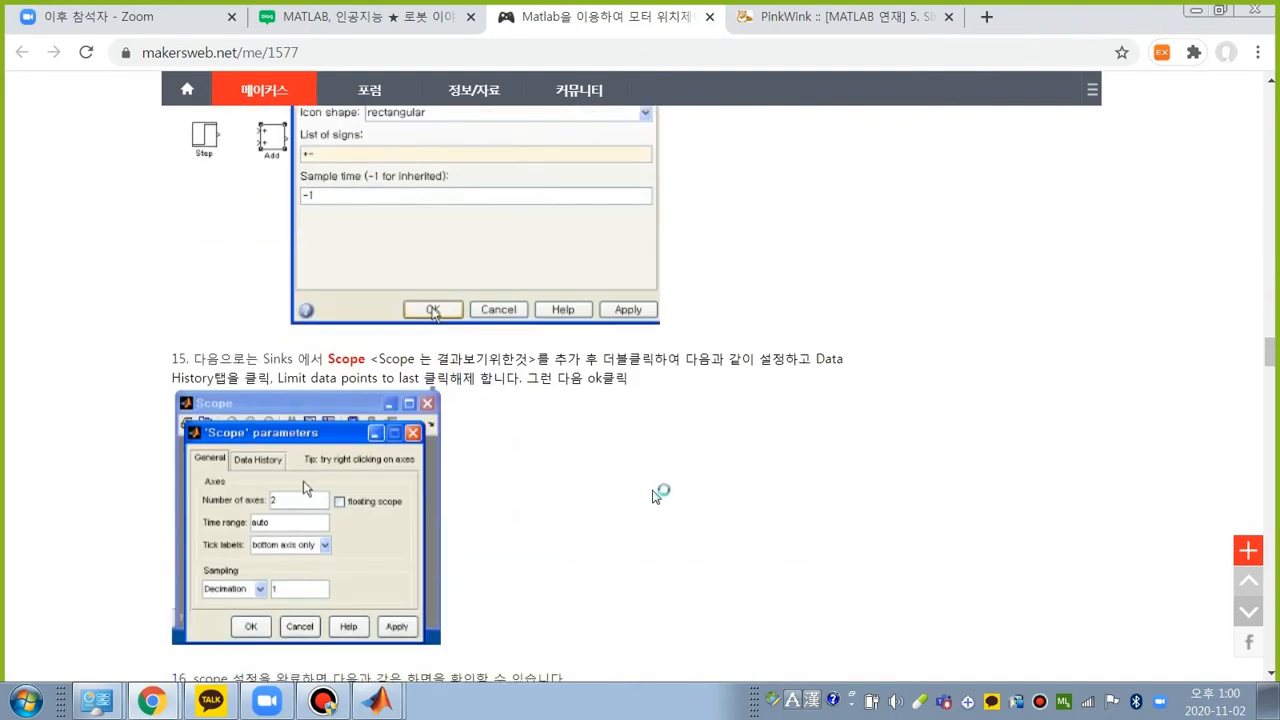
{"action": "scroll", "coordinate": [655, 495], "scroll_direction": "down", "scroll_amount": 3}
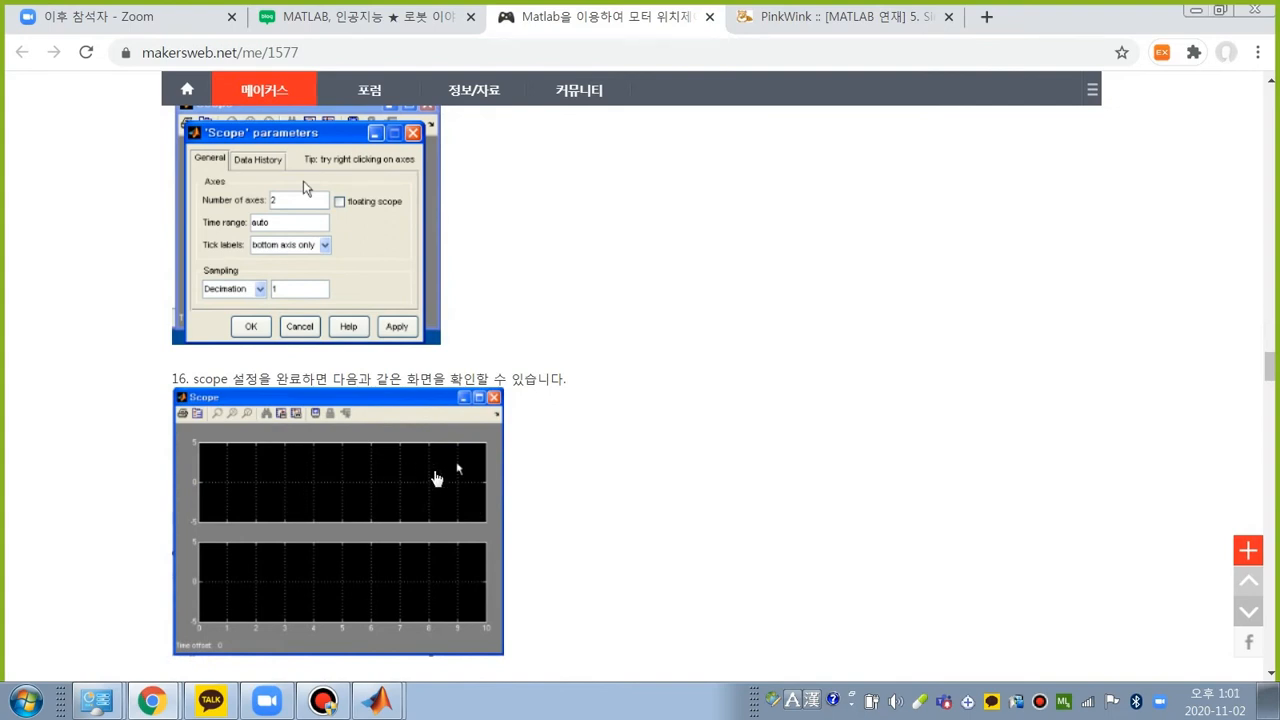
{"action": "scroll", "coordinate": [474, 512], "scroll_direction": "down", "scroll_amount": 3}
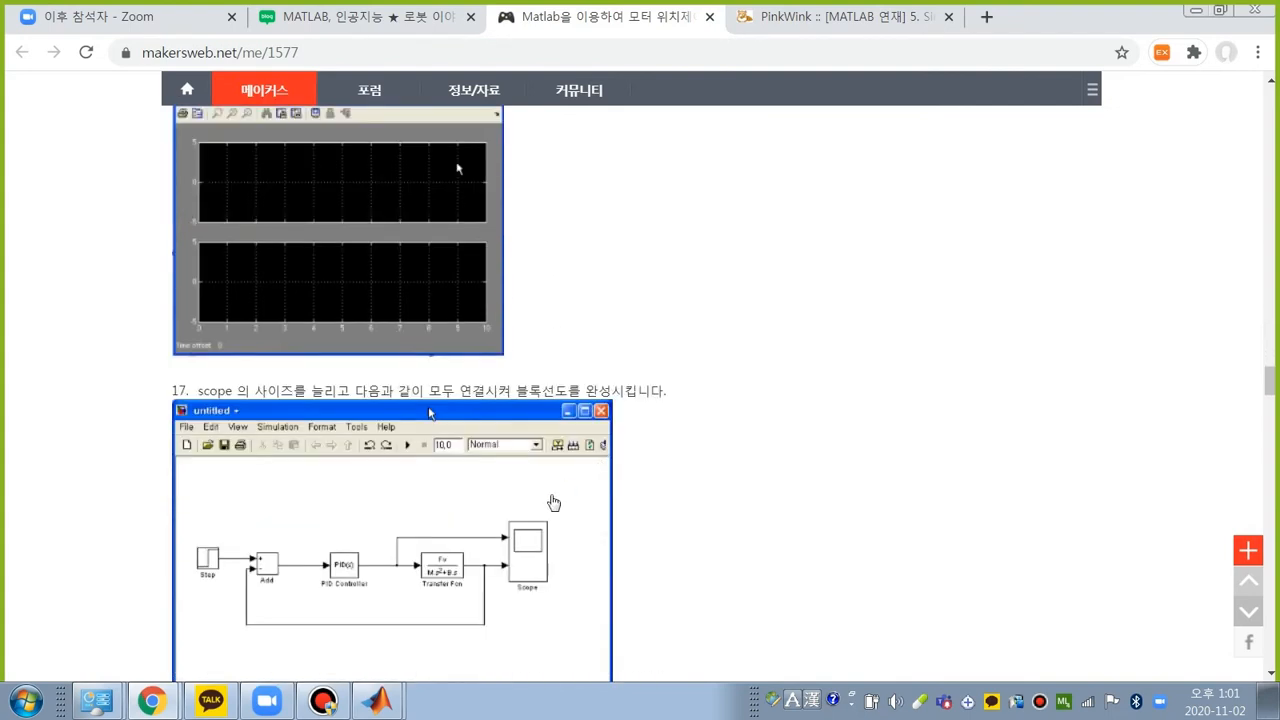
{"action": "scroll", "coordinate": [680, 435], "scroll_direction": "down", "scroll_amount": 2}
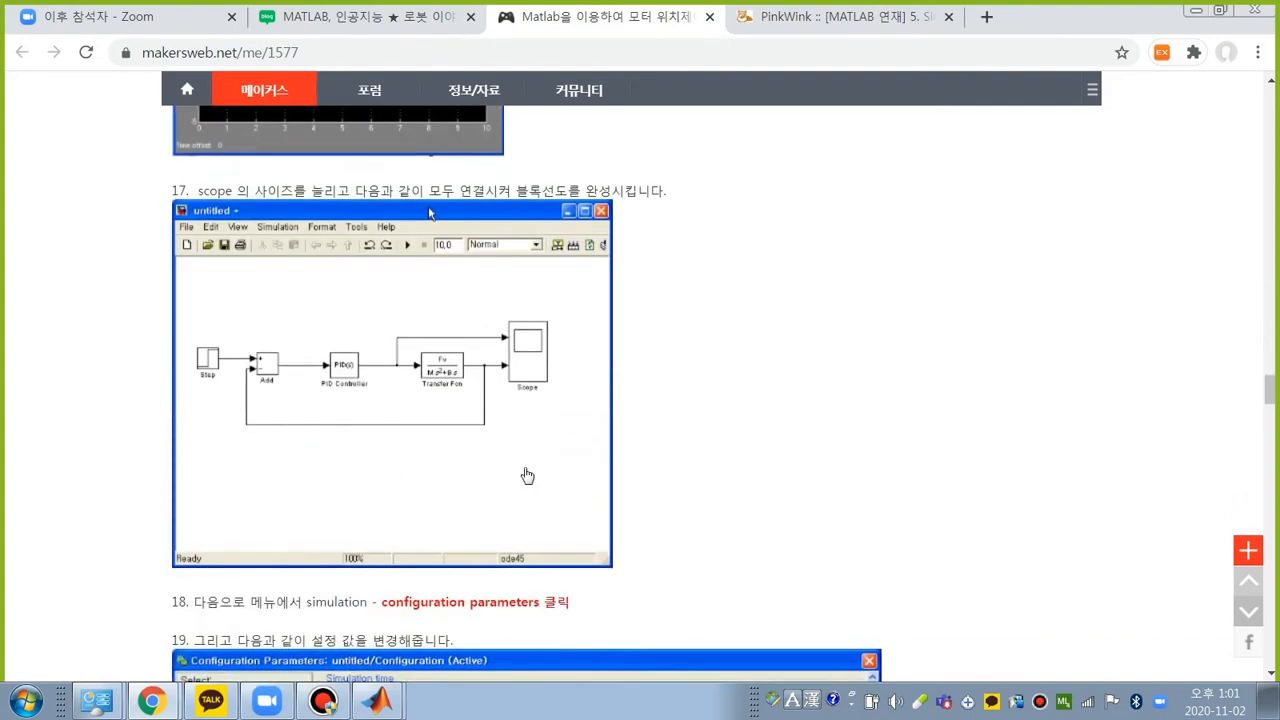
Step: Examine the article's solver configuration, P and D gain trials, and the scope responses for each controller setting
{"action": "scroll", "coordinate": [729, 355], "scroll_direction": "down", "scroll_amount": 3}
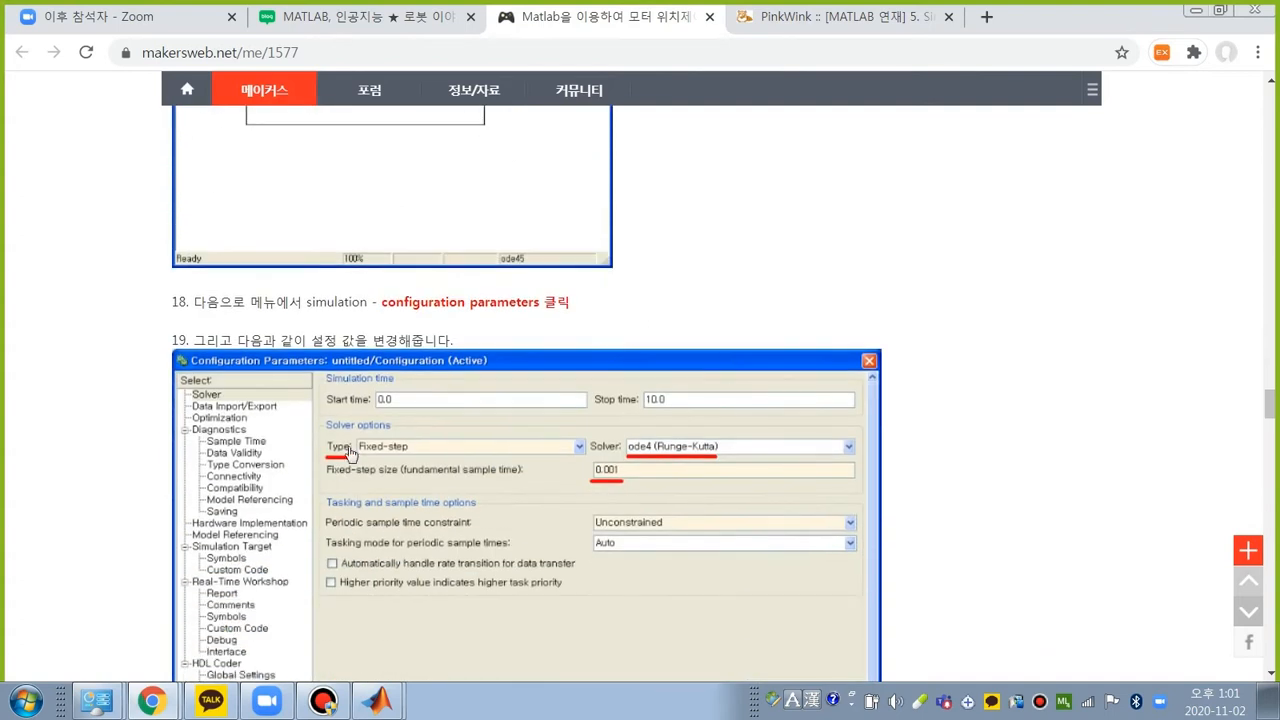
{"action": "scroll", "coordinate": [801, 368], "scroll_direction": "down", "scroll_amount": 6}
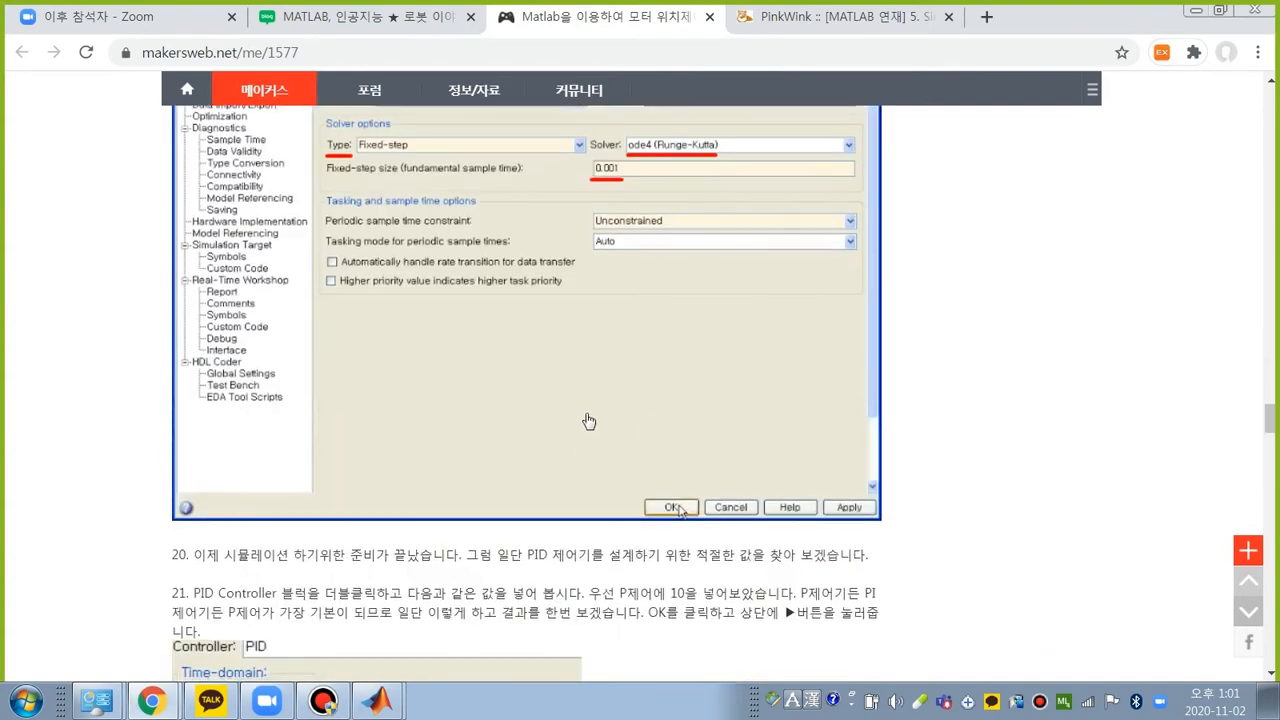
{"action": "scroll", "coordinate": [640, 400], "scroll_direction": "down", "scroll_amount": 5}
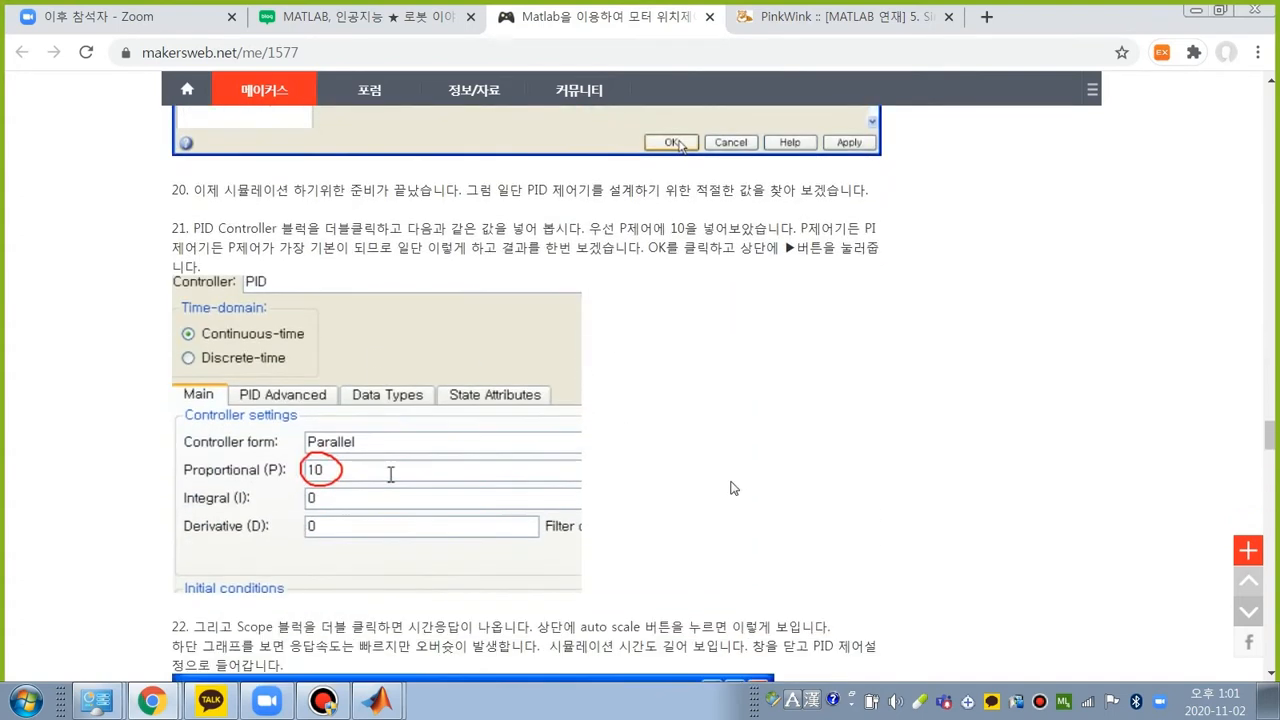
{"action": "scroll", "coordinate": [733, 412], "scroll_direction": "down", "scroll_amount": 1}
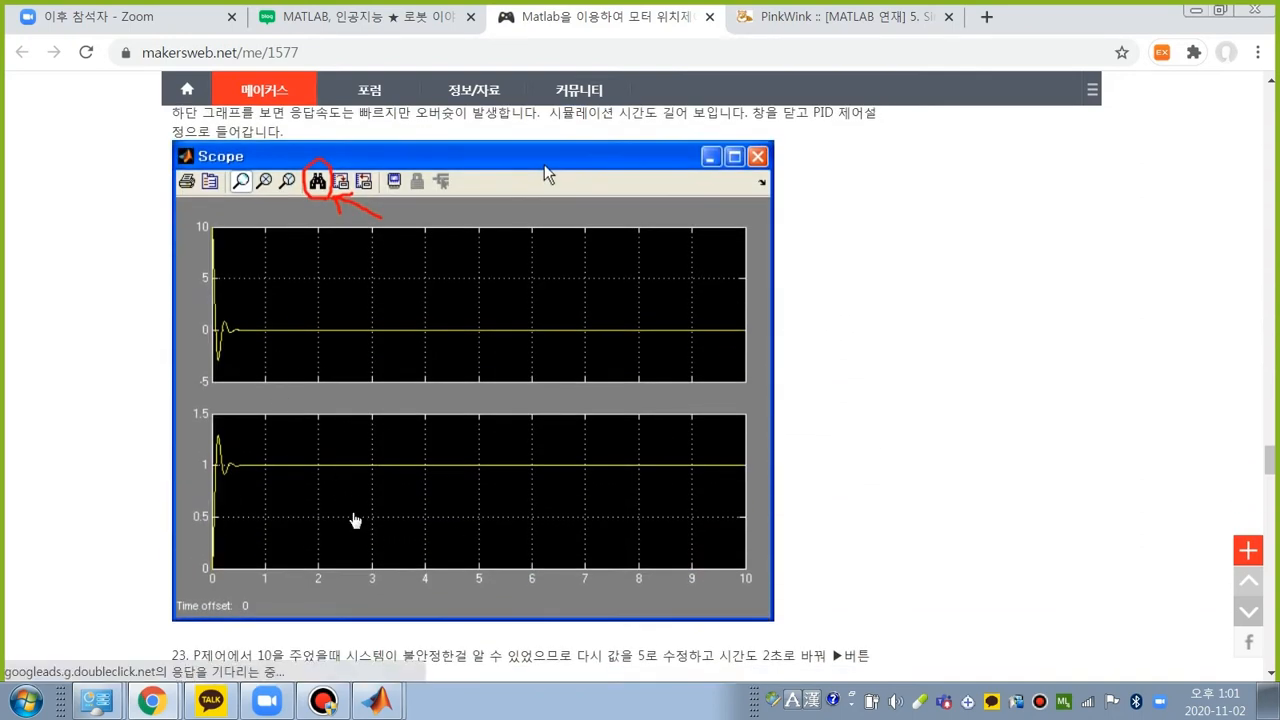
{"action": "scroll", "coordinate": [888, 391], "scroll_direction": "down", "scroll_amount": 6}
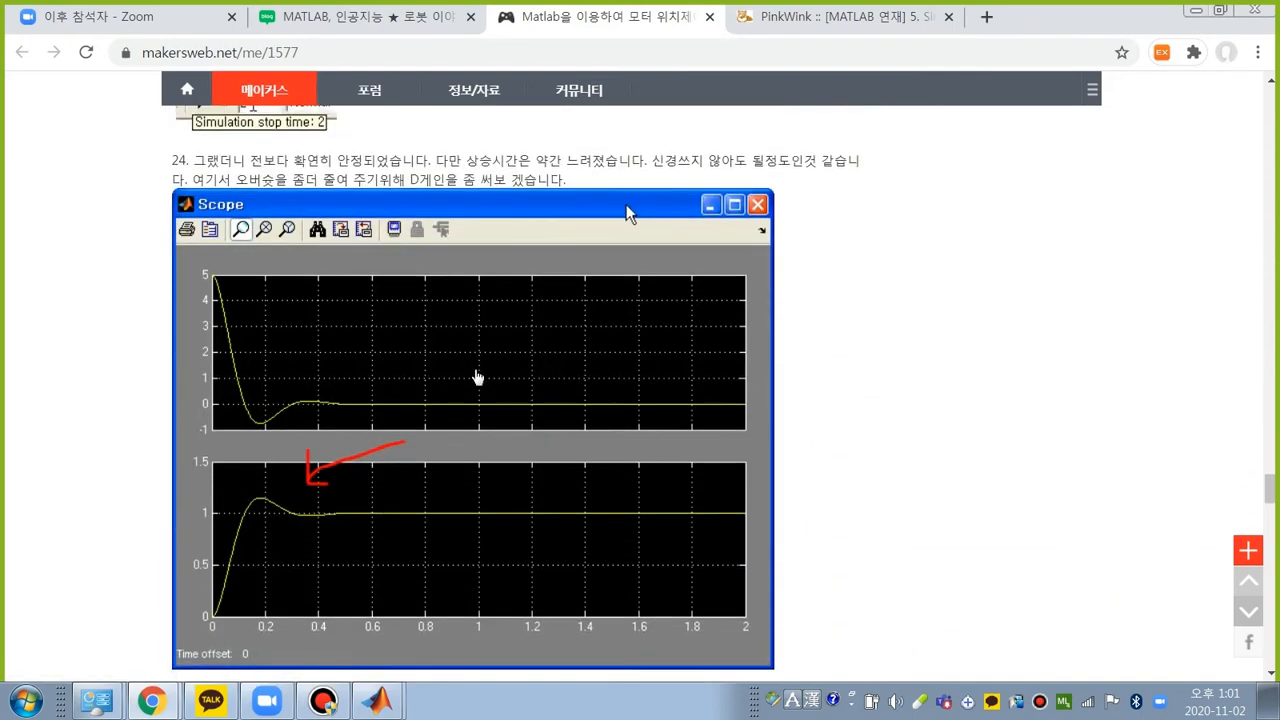
{"action": "scroll", "coordinate": [754, 474], "scroll_direction": "down", "scroll_amount": 3}
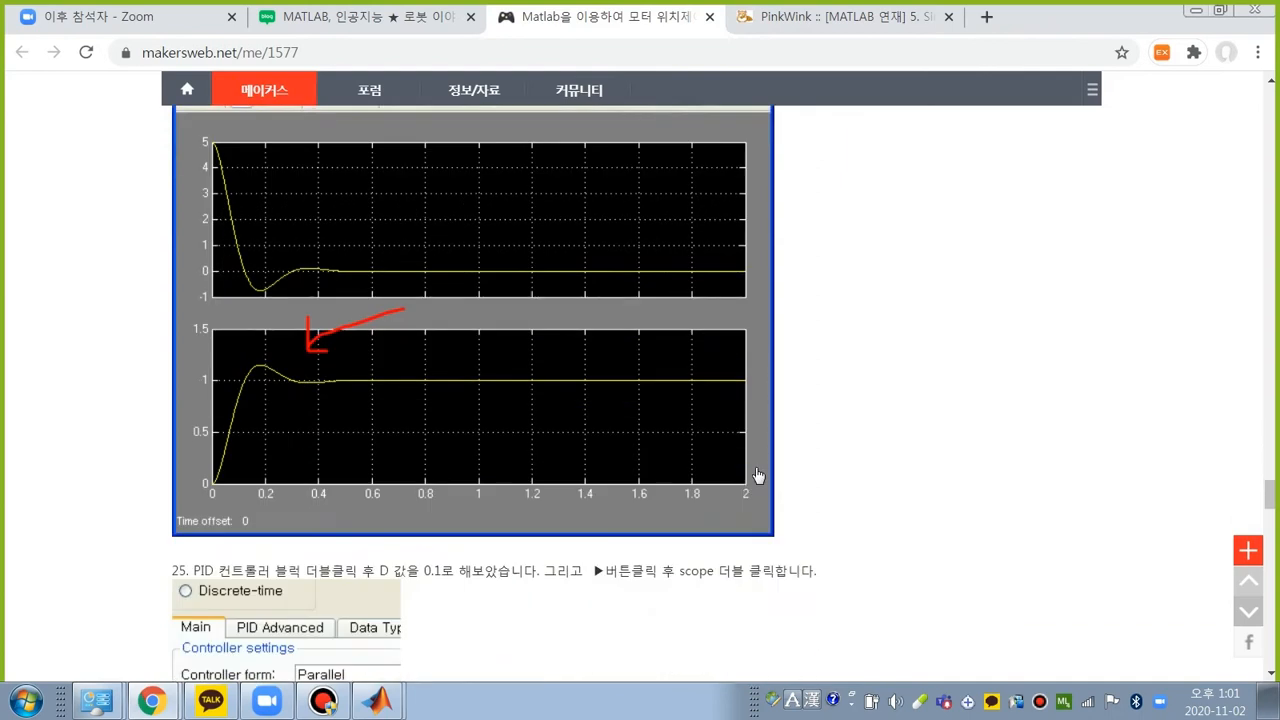
{"action": "scroll", "coordinate": [798, 488], "scroll_direction": "down", "scroll_amount": 3}
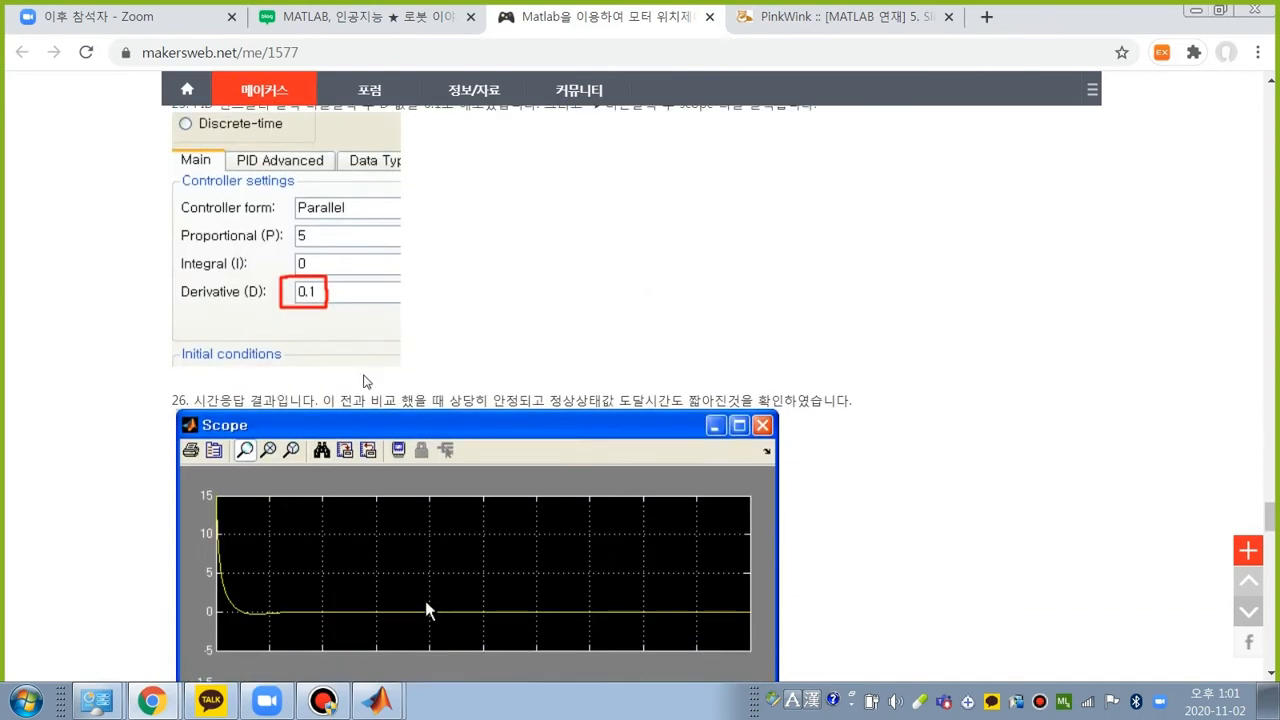
{"action": "scroll", "coordinate": [610, 388], "scroll_direction": "down", "scroll_amount": 6}
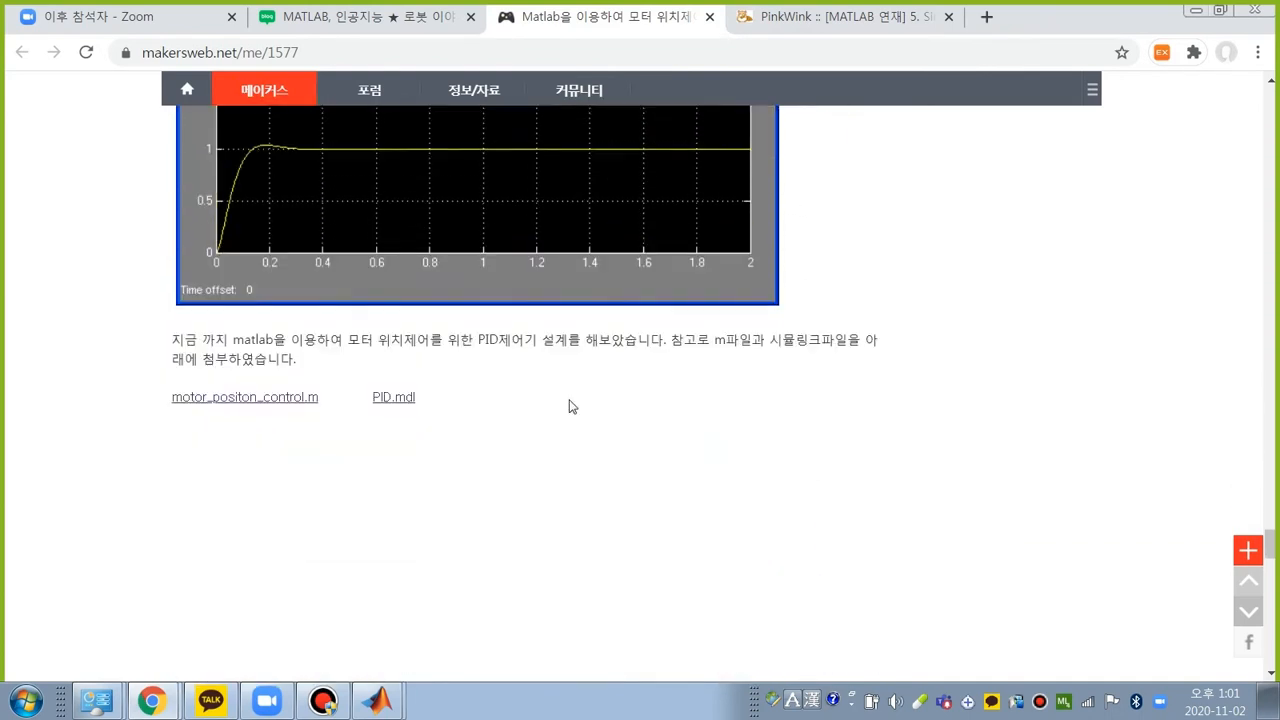
{"action": "scroll", "coordinate": [556, 420], "scroll_direction": "up", "scroll_amount": 2}
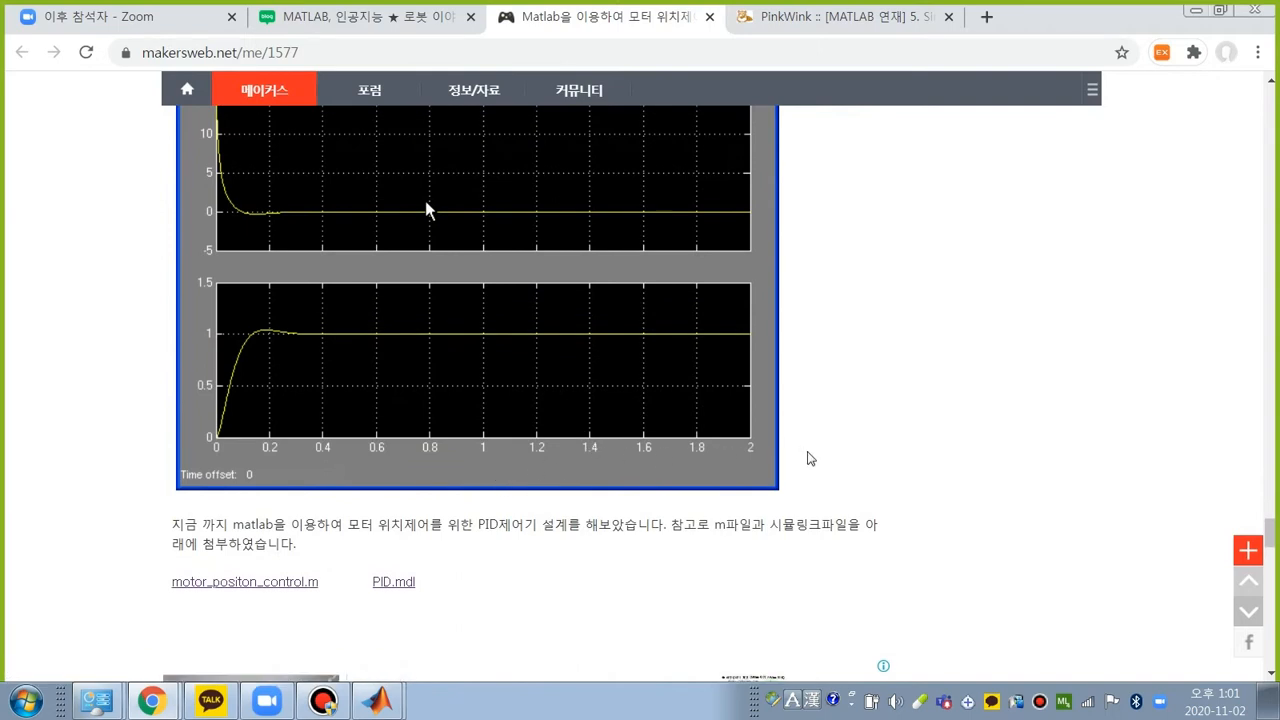
{"action": "scroll", "coordinate": [818, 463], "scroll_direction": "up", "scroll_amount": 7}
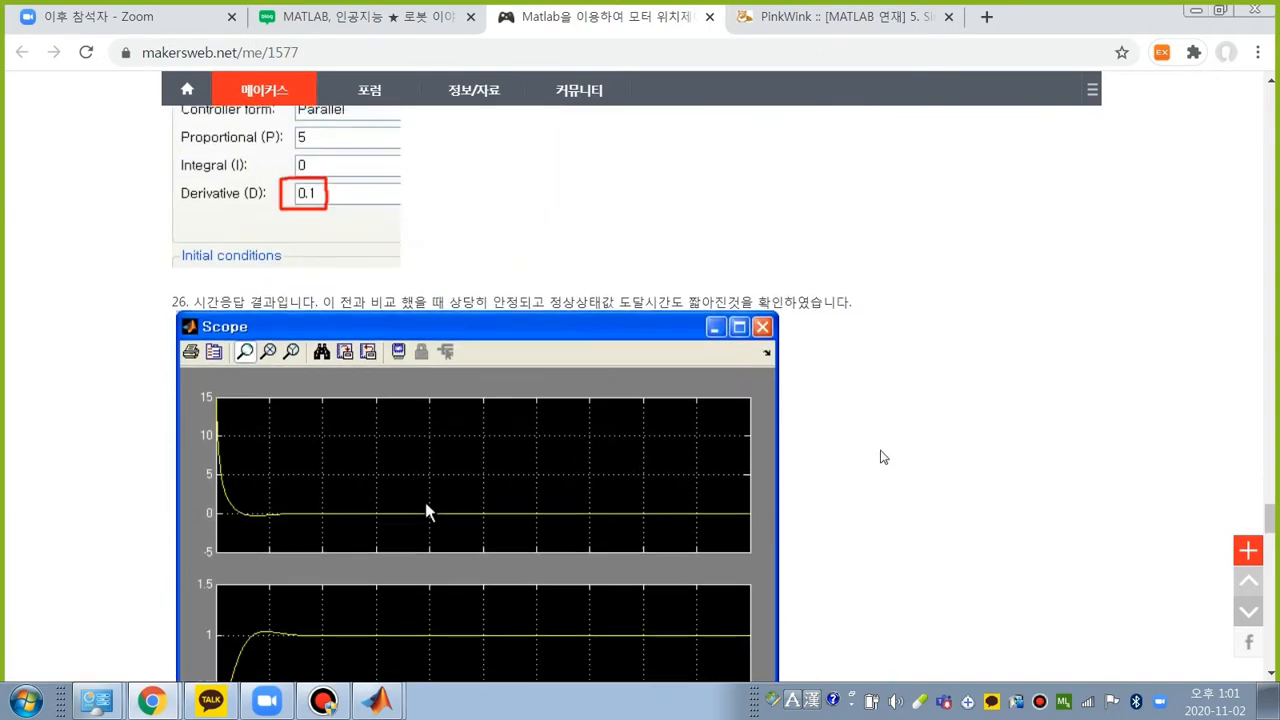
{"action": "scroll", "coordinate": [755, 402], "scroll_direction": "up", "scroll_amount": 8}
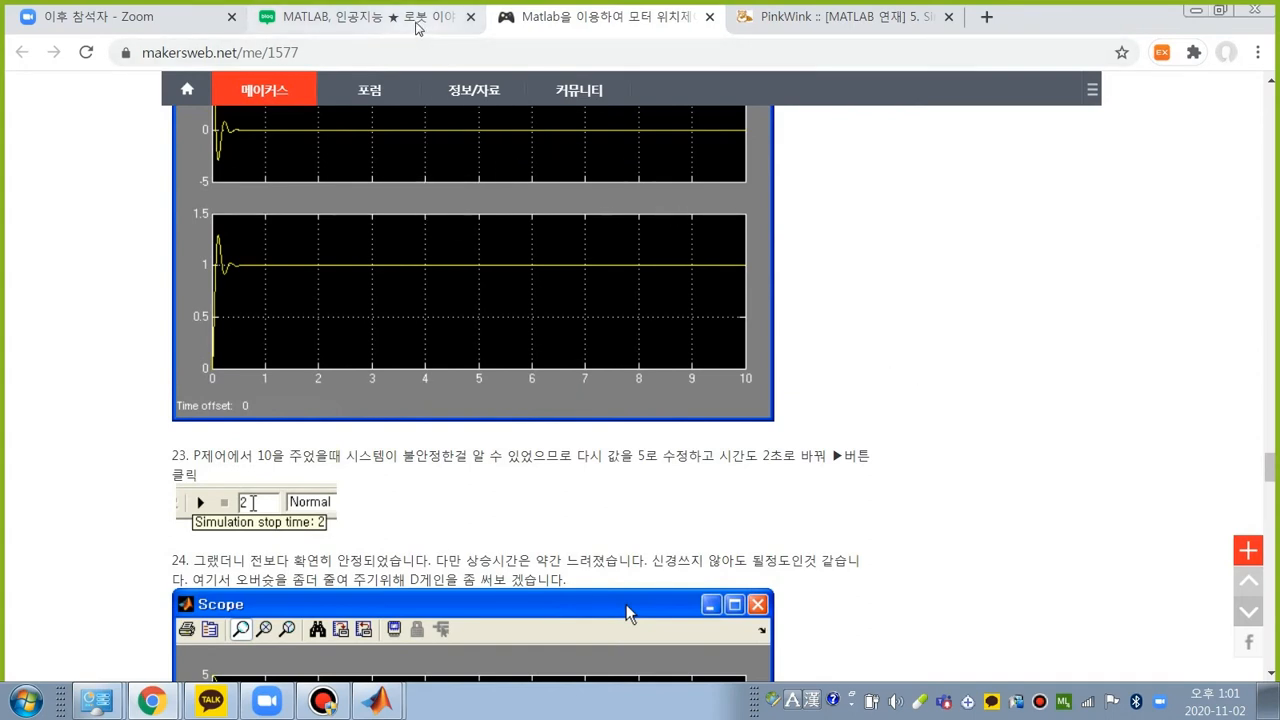
Step: Switch to the Simulink Start Page, browse its featured examples and open the Anti-Windup Control Using a PID example
{"action": "mouse_move", "coordinate": [383, 703]}
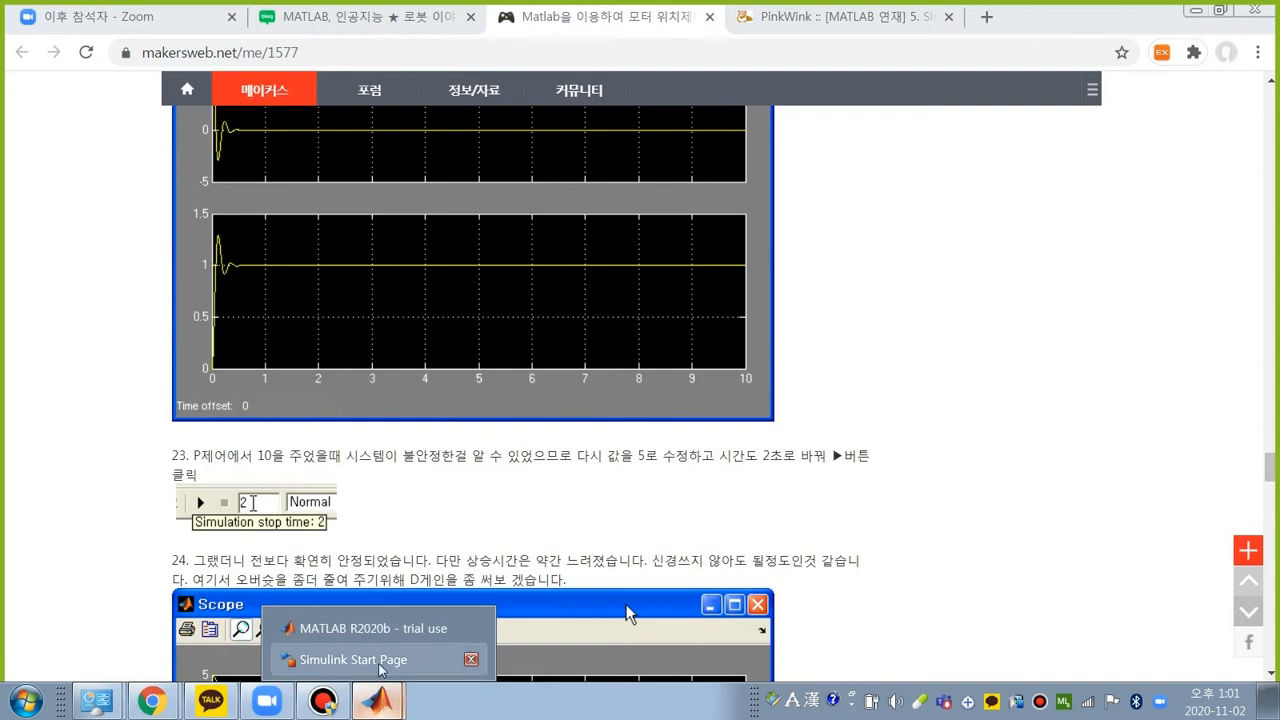
{"action": "left_click", "coordinate": [383, 660]}
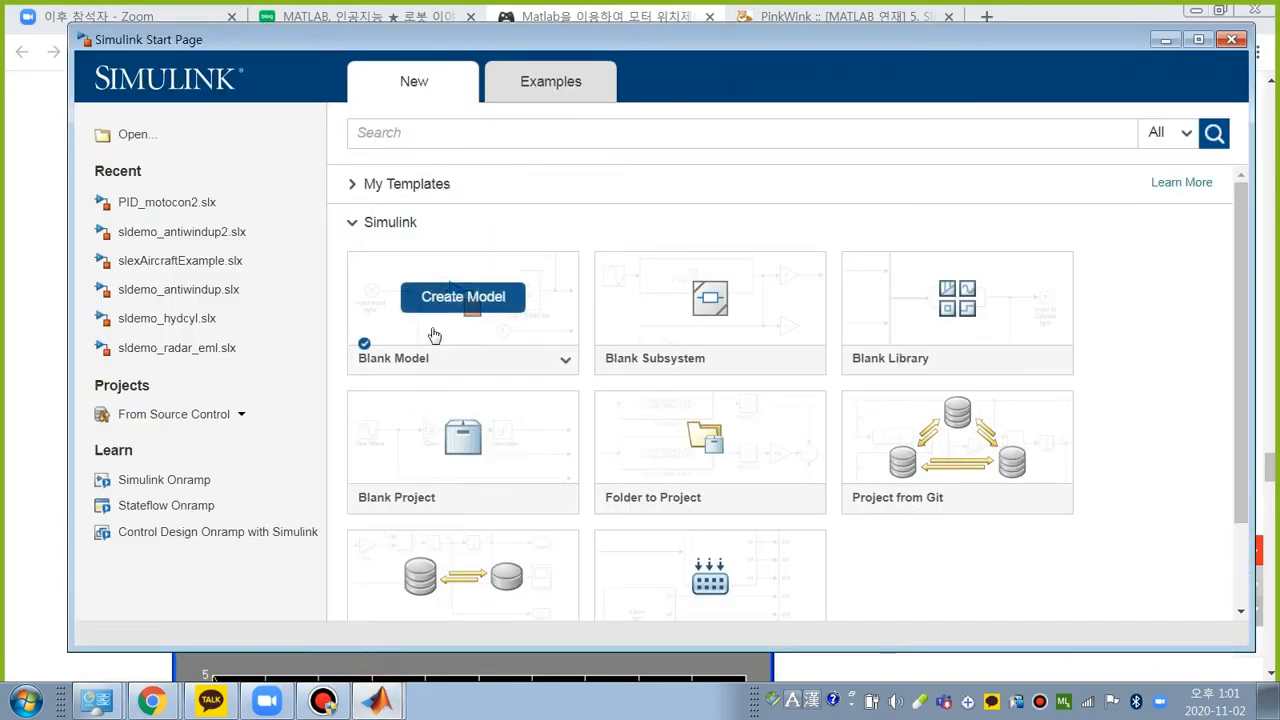
{"action": "left_click", "coordinate": [588, 80]}
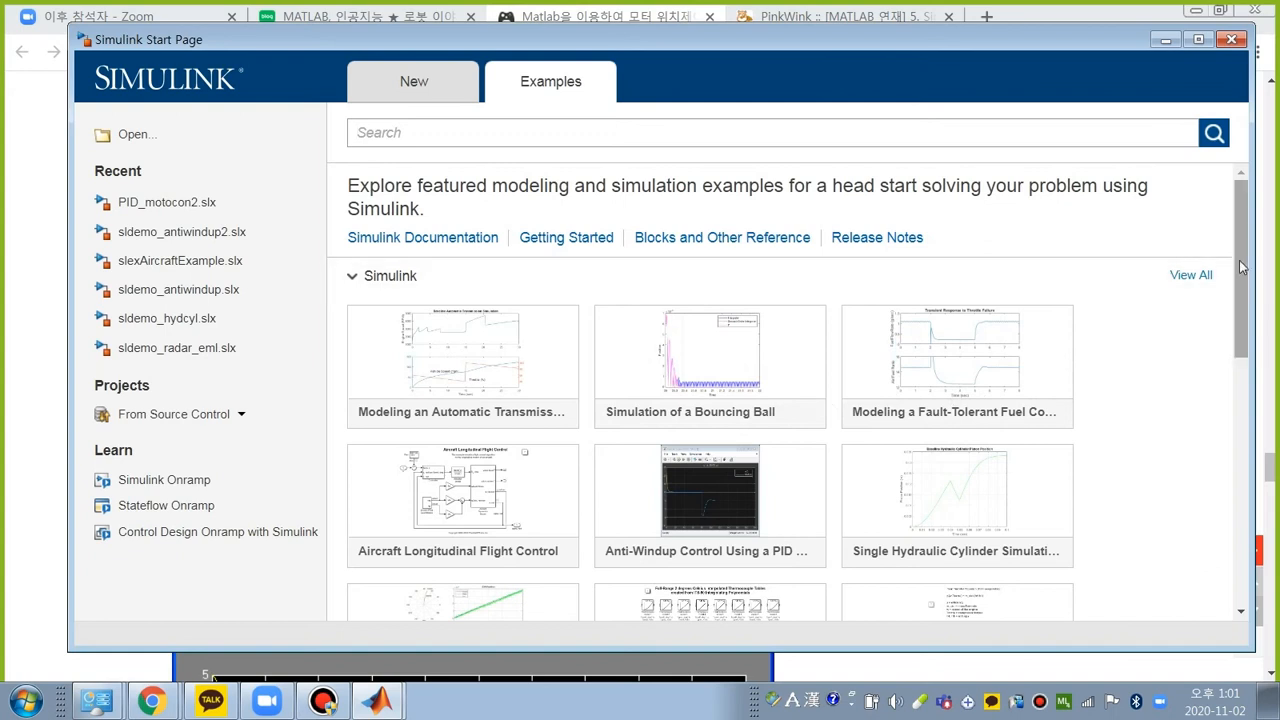
{"action": "left_click_drag", "start_coordinate": [1237, 258], "coordinate": [1243, 426]}
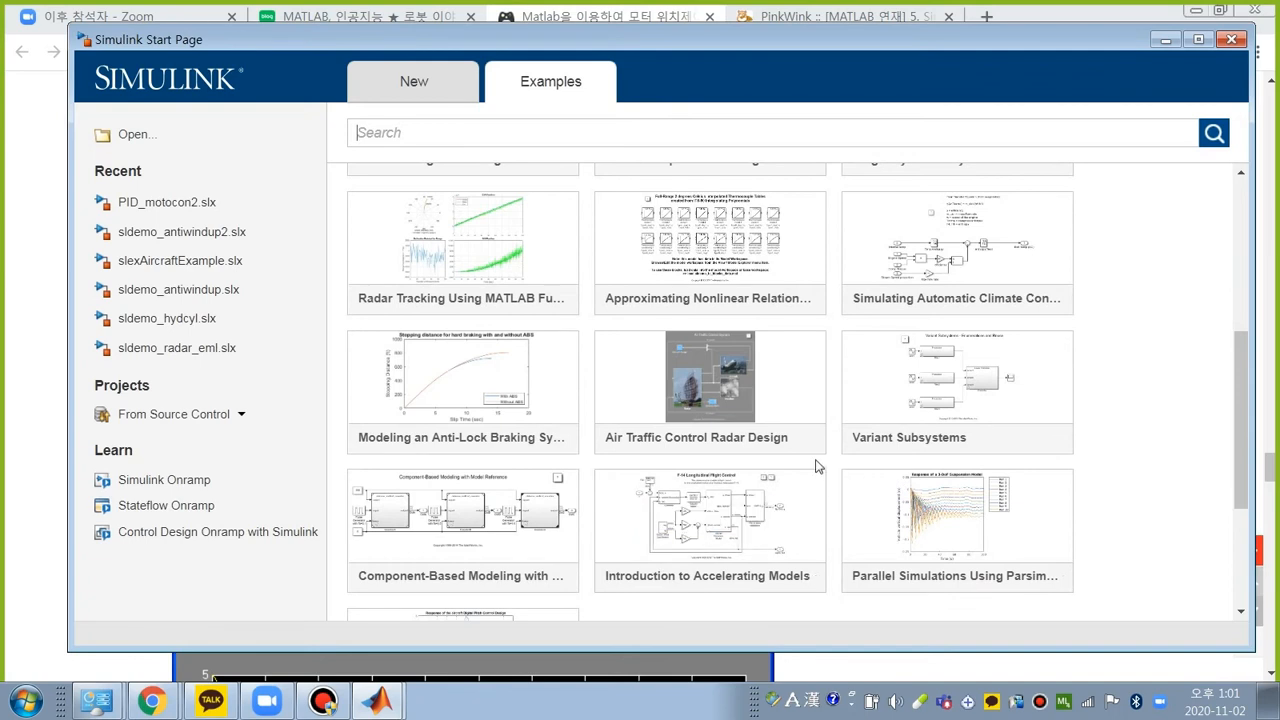
{"action": "scroll", "coordinate": [818, 437], "scroll_direction": "up", "scroll_amount": 3}
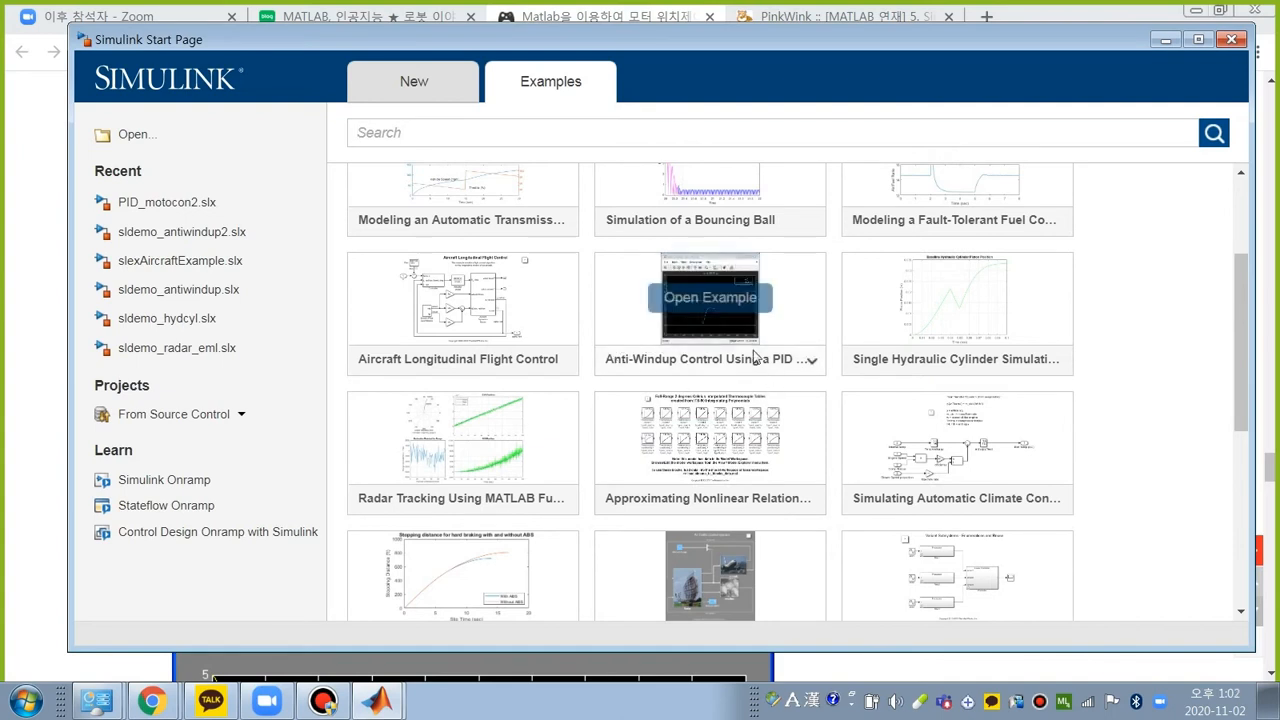
{"action": "left_click", "coordinate": [638, 302]}
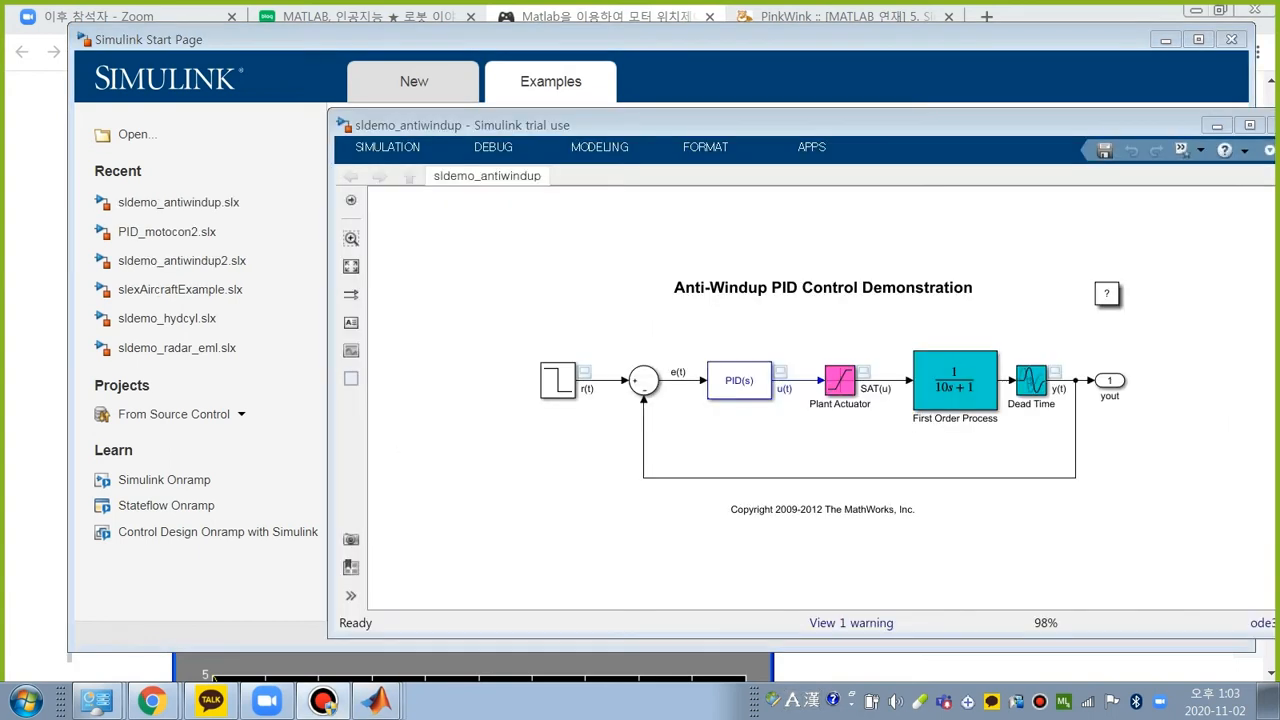
Step: Move the sldemo_antiwindup model window off the Simulink Start Page and minimize the start page
{"action": "left_click", "coordinate": [272, 202]}
{"action": "left_click_drag", "start_coordinate": [773, 129], "coordinate": [773, 143]}
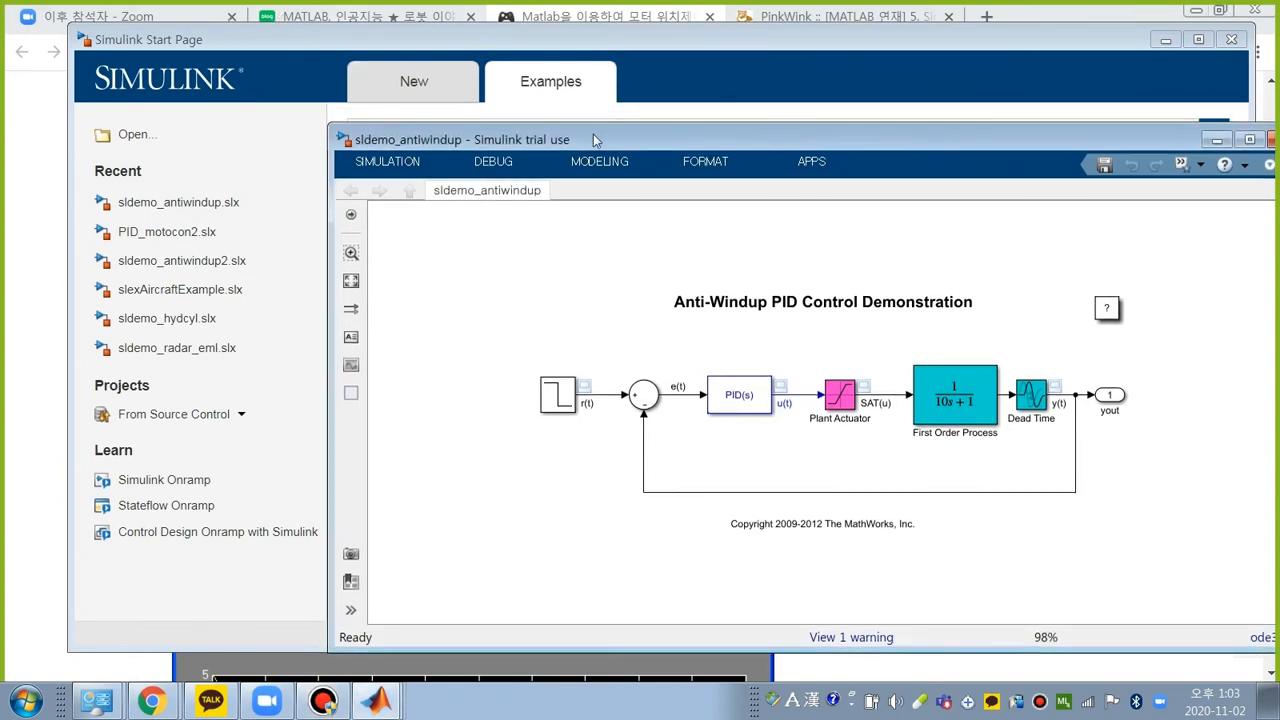
{"action": "left_click_drag", "start_coordinate": [602, 138], "coordinate": [1279, 157]}
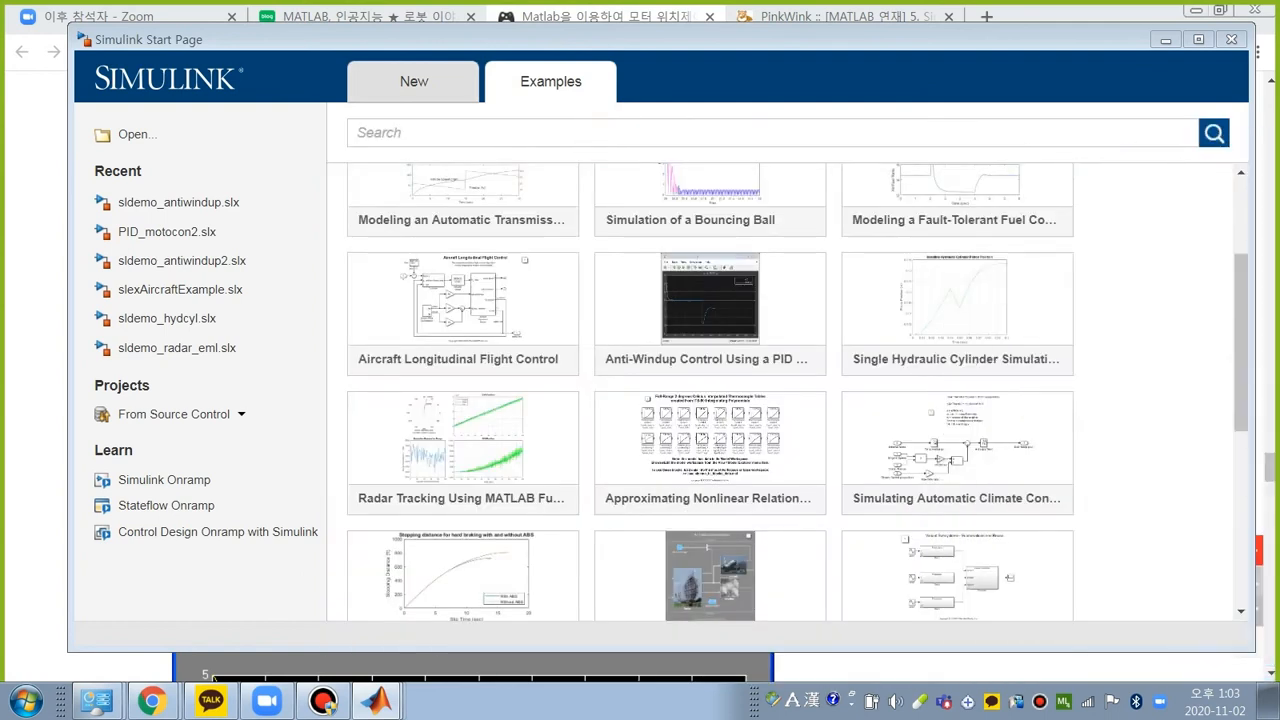
{"action": "left_click", "coordinate": [1166, 41]}
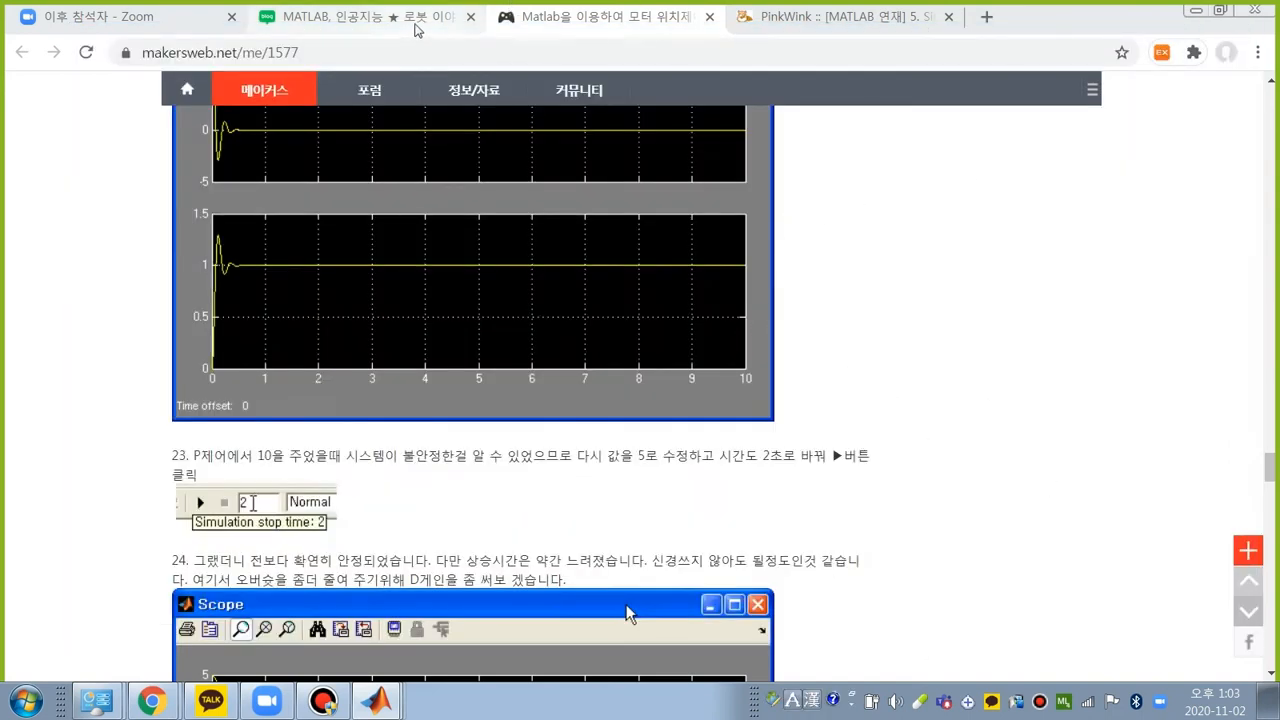
Step: Switch to the Naver blog post and go back to section 3 on saving the sample model as PID_motorcon2.slx
{"action": "left_click", "coordinate": [420, 27]}
{"action": "scroll", "coordinate": [620, 315], "scroll_direction": "up", "scroll_amount": 8}
{"action": "scroll", "coordinate": [940, 441], "scroll_direction": "up", "scroll_amount": 5}
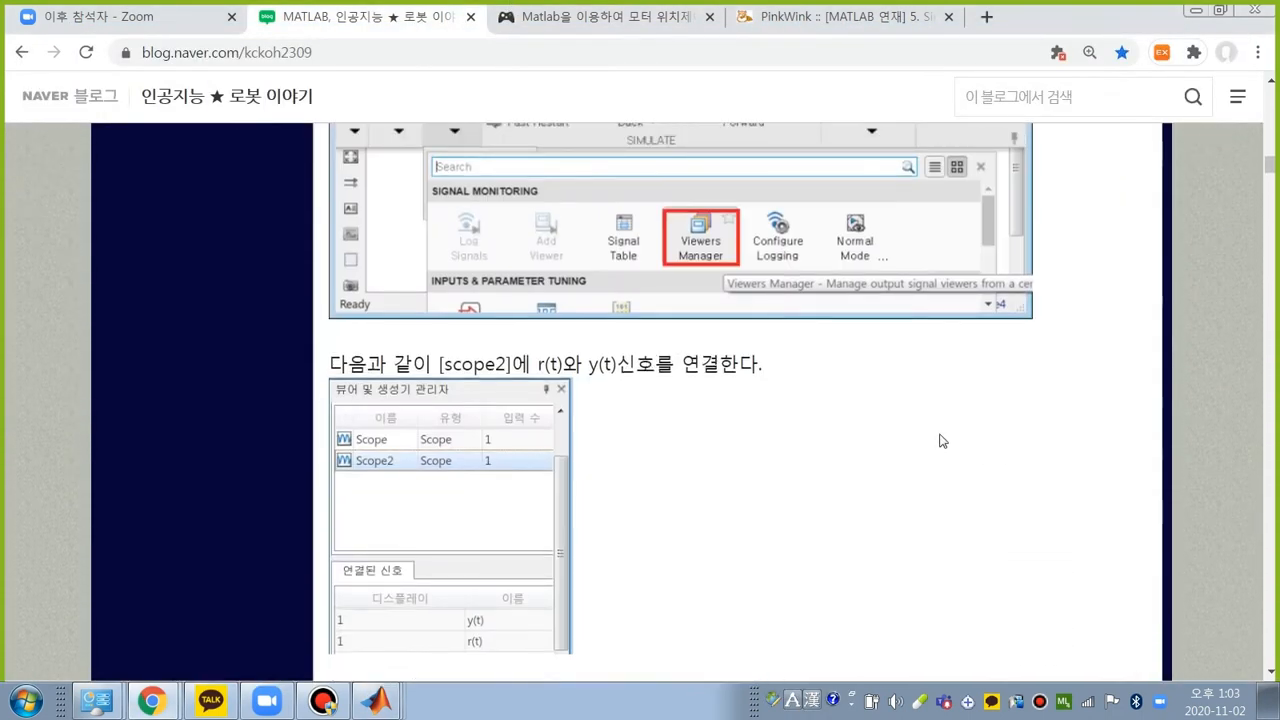
{"action": "scroll", "coordinate": [1114, 331], "scroll_direction": "up", "scroll_amount": 15}
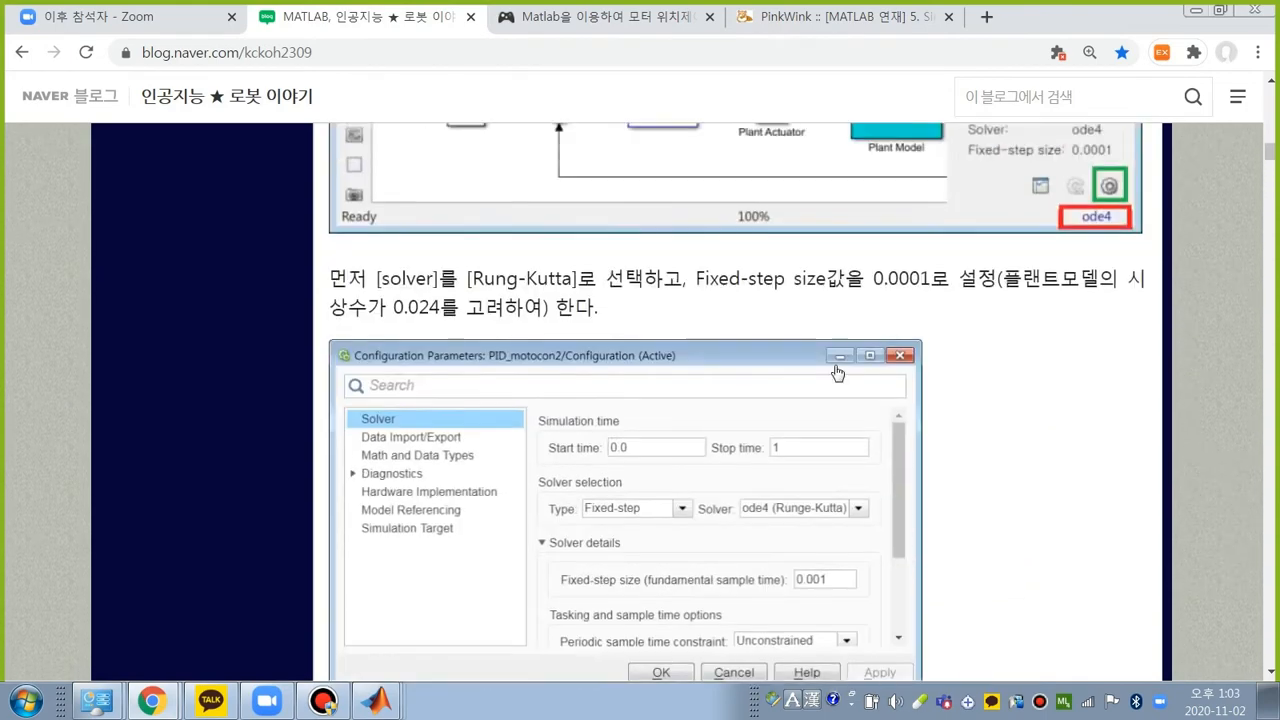
{"action": "scroll", "coordinate": [838, 372], "scroll_direction": "up", "scroll_amount": 15}
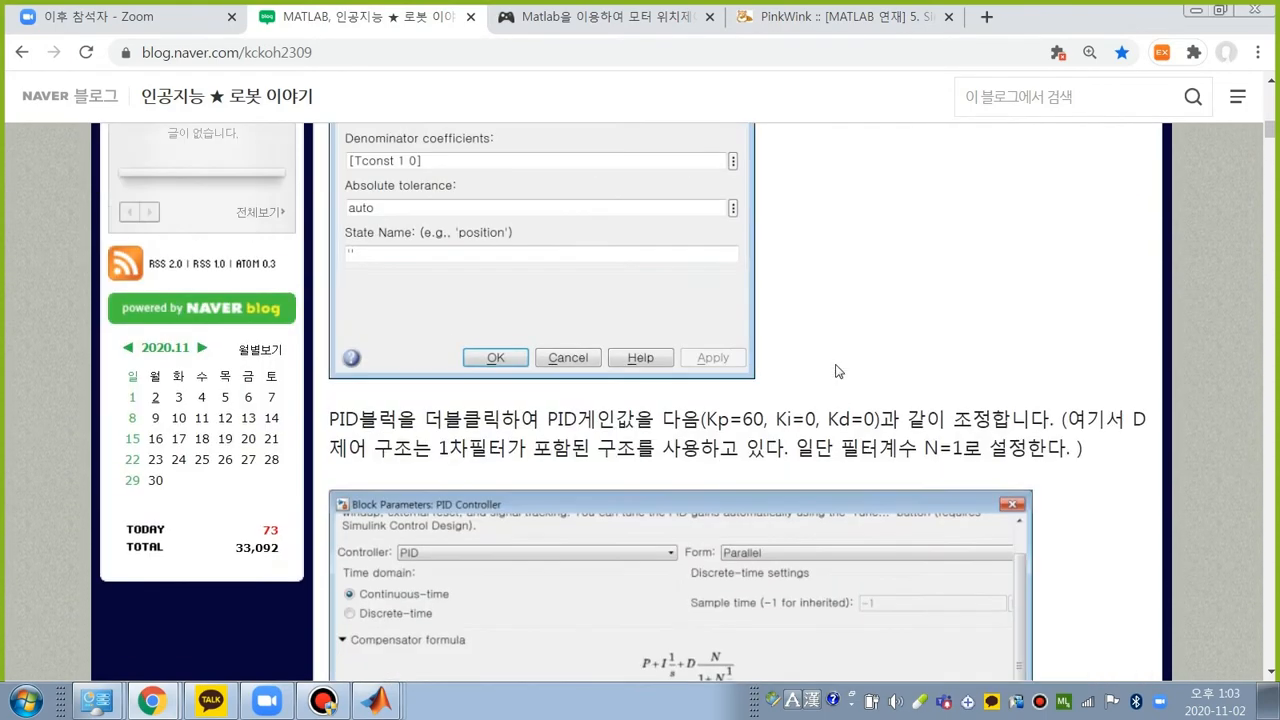
{"action": "scroll", "coordinate": [838, 372], "scroll_direction": "up", "scroll_amount": 7}
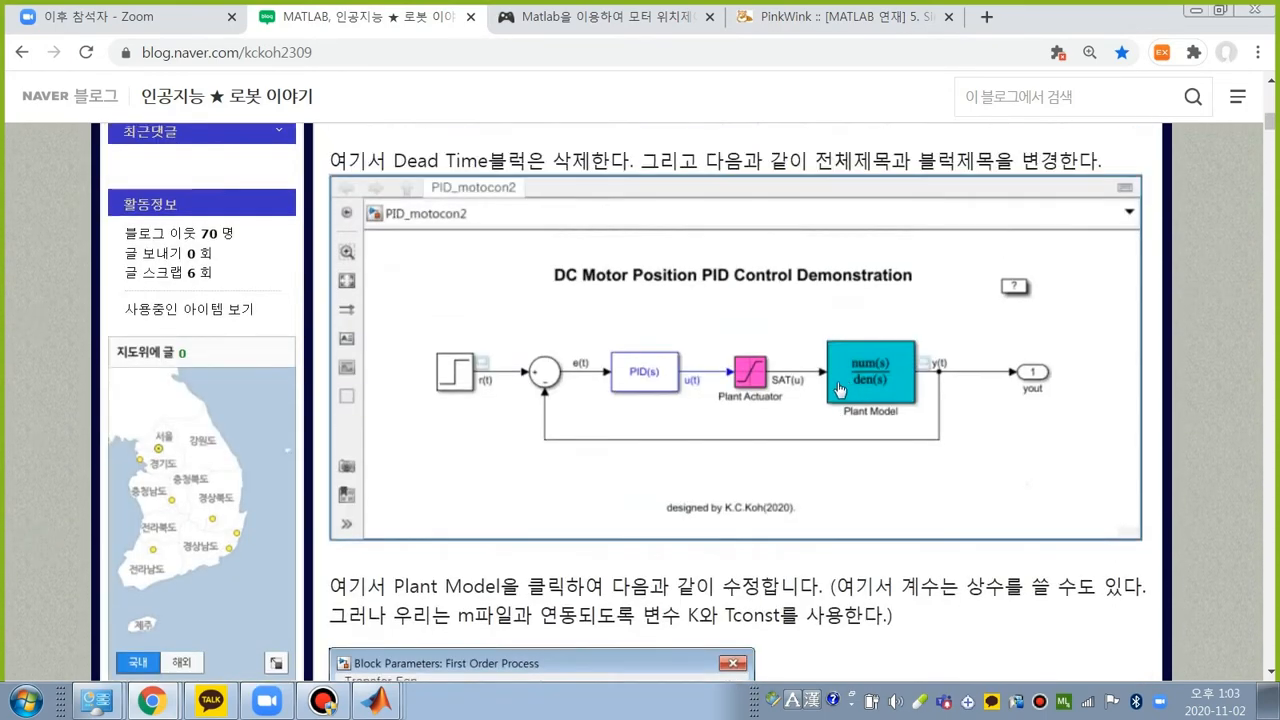
{"action": "scroll", "coordinate": [742, 340], "scroll_direction": "up", "scroll_amount": 12}
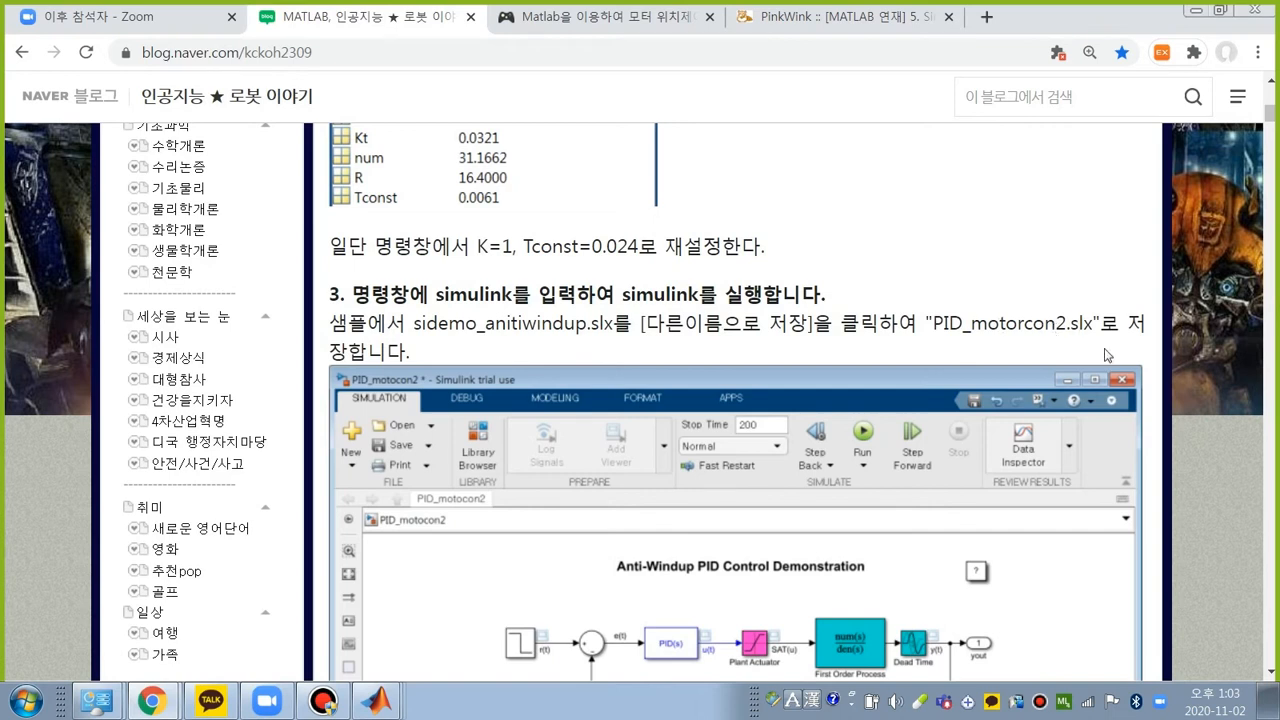
Step: Bring the sldemo_antiwindup model window over the blog page and start saving the model under a different name
{"action": "left_click_drag", "start_coordinate": [1279, 165], "coordinate": [937, 179]}
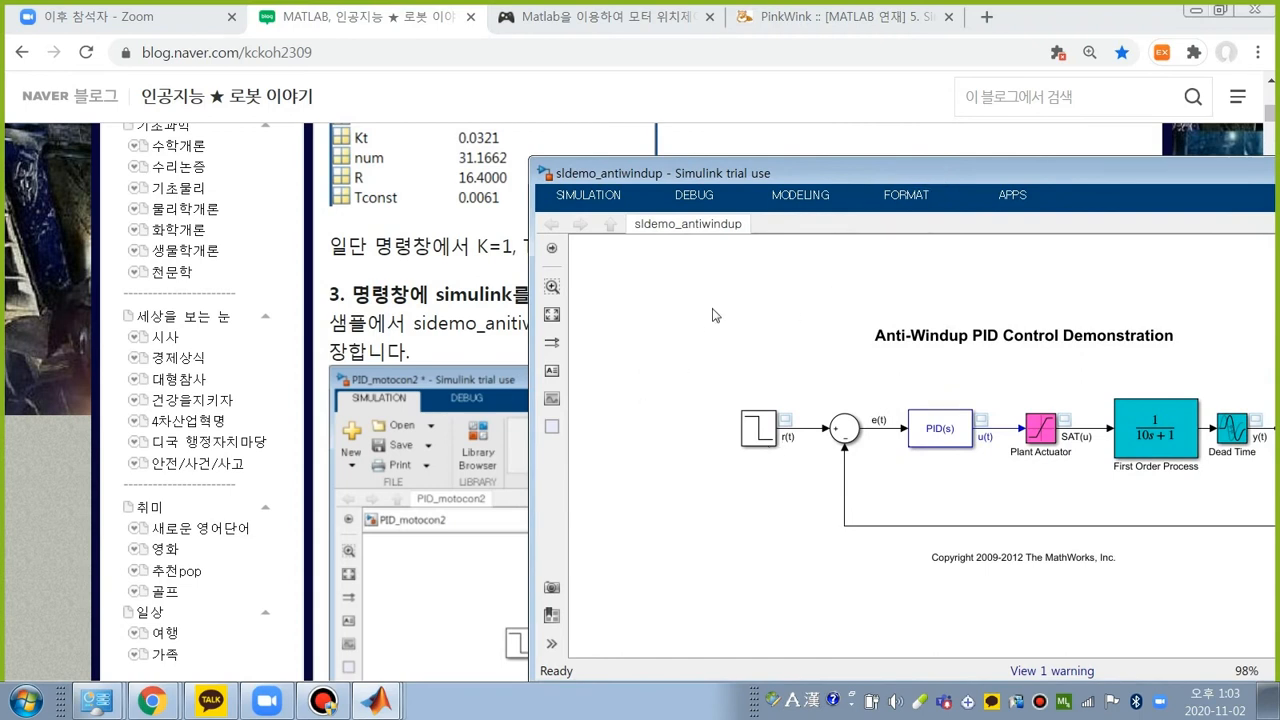
{"action": "left_click_drag", "start_coordinate": [894, 175], "coordinate": [688, 155]}
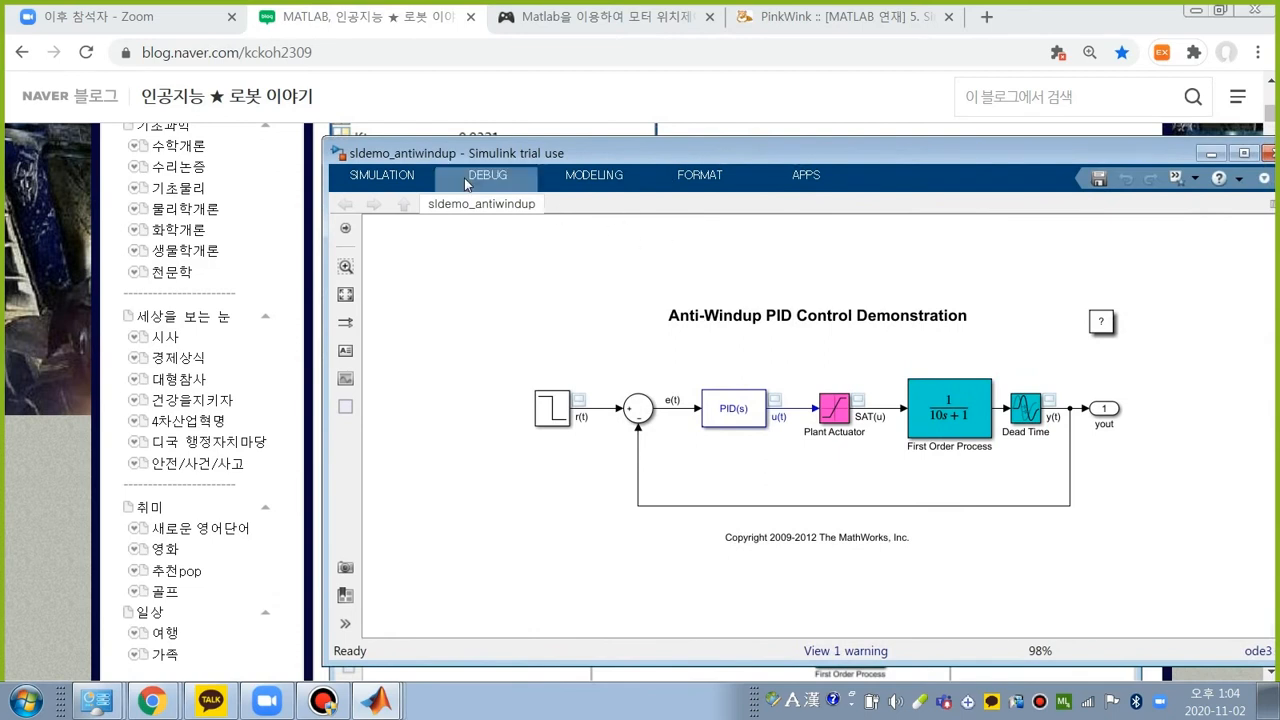
{"action": "left_click", "coordinate": [402, 176]}
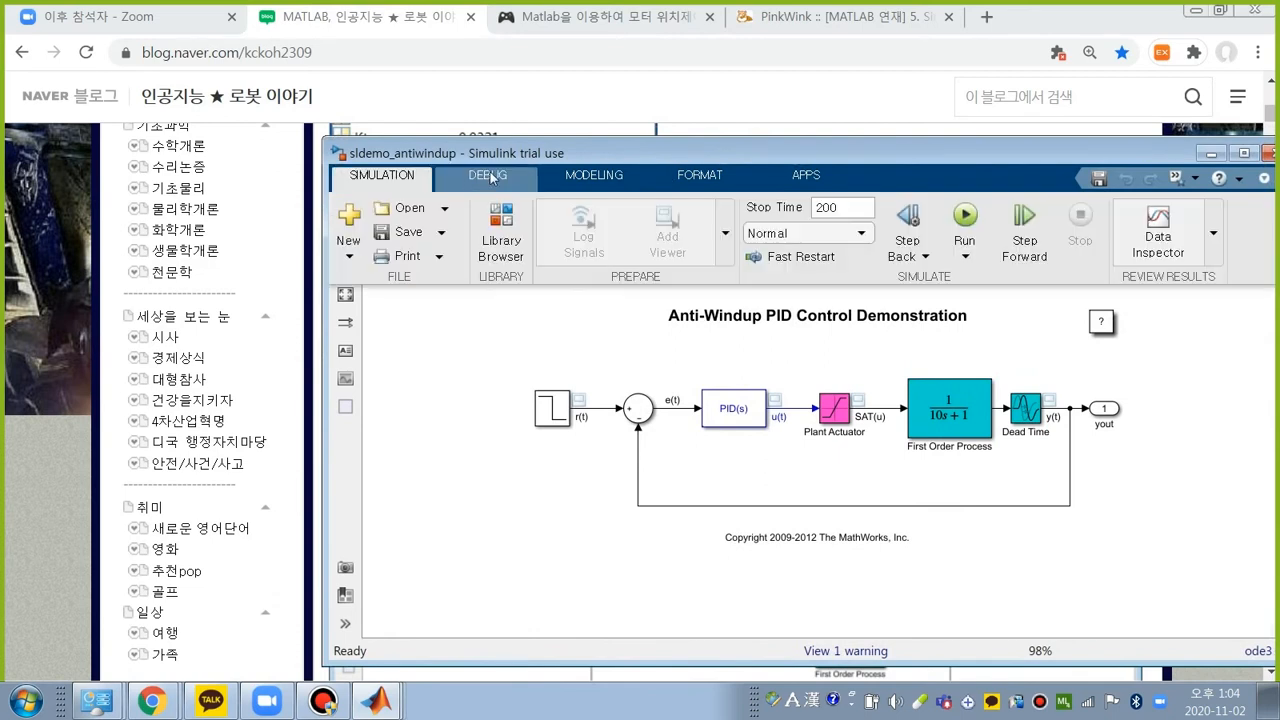
{"action": "left_click", "coordinate": [443, 234]}
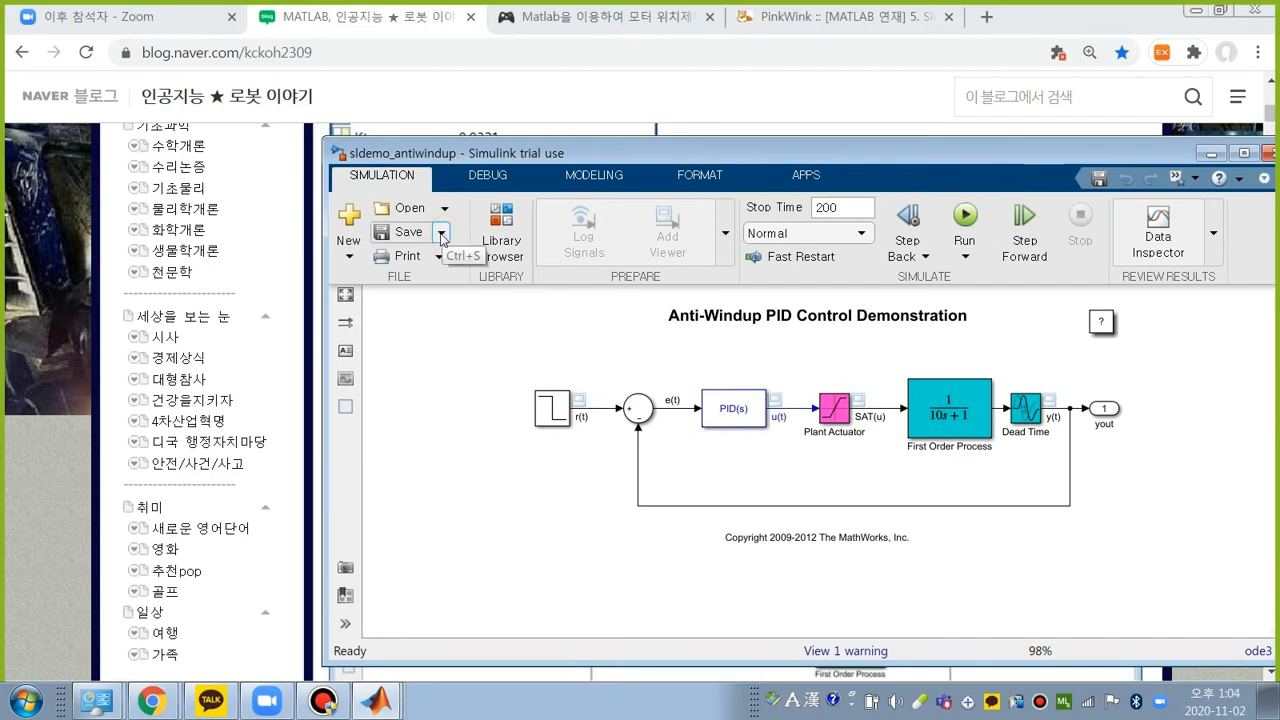
{"action": "left_click", "coordinate": [442, 234]}
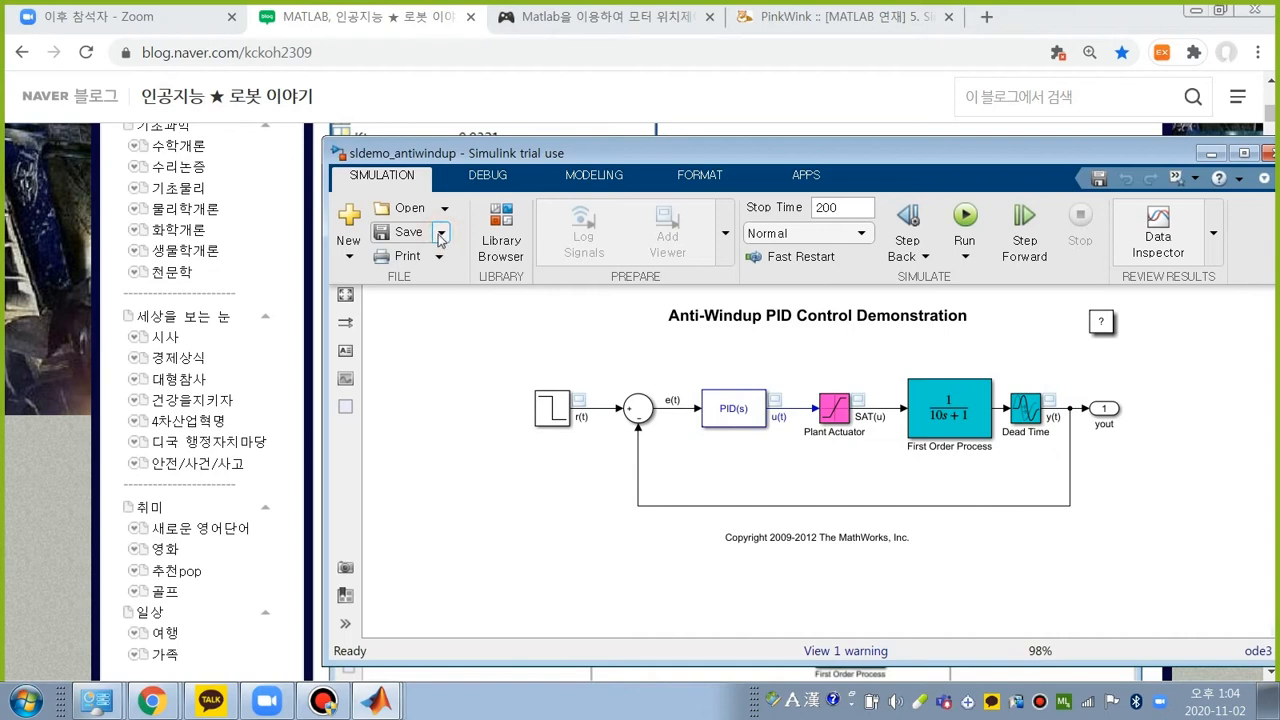
{"action": "left_click", "coordinate": [441, 234]}
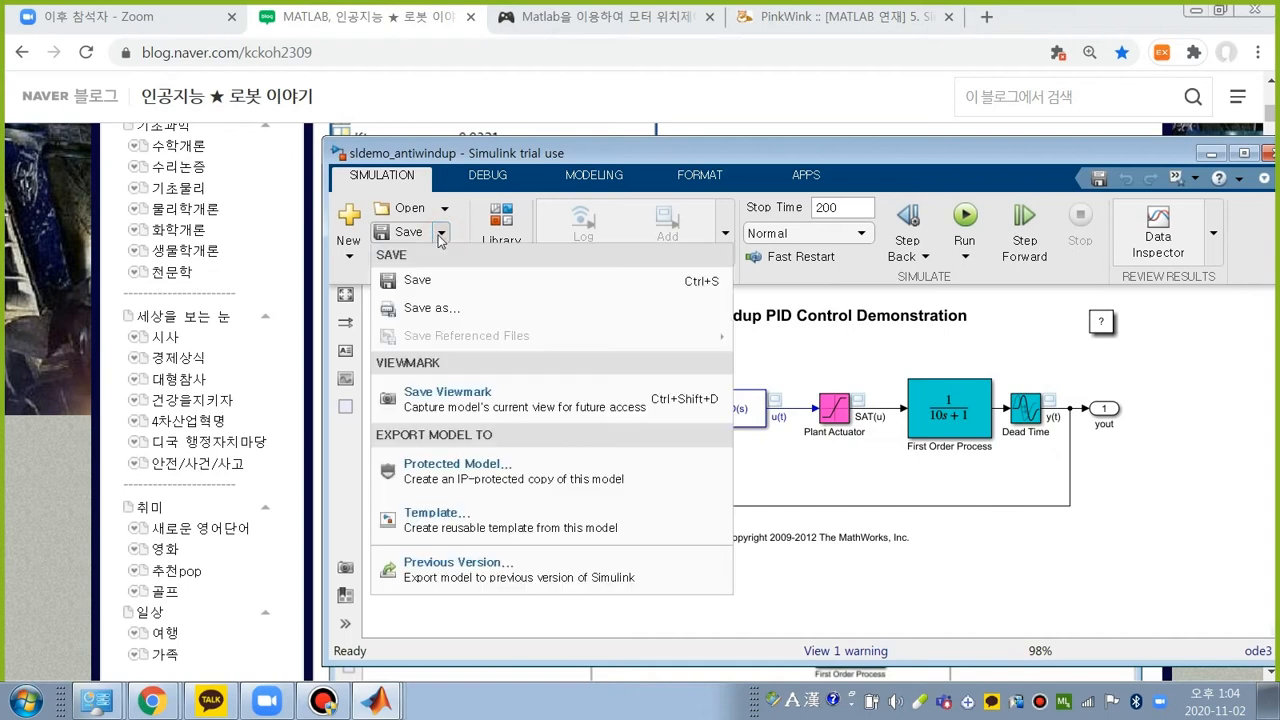
{"action": "left_click", "coordinate": [433, 309]}
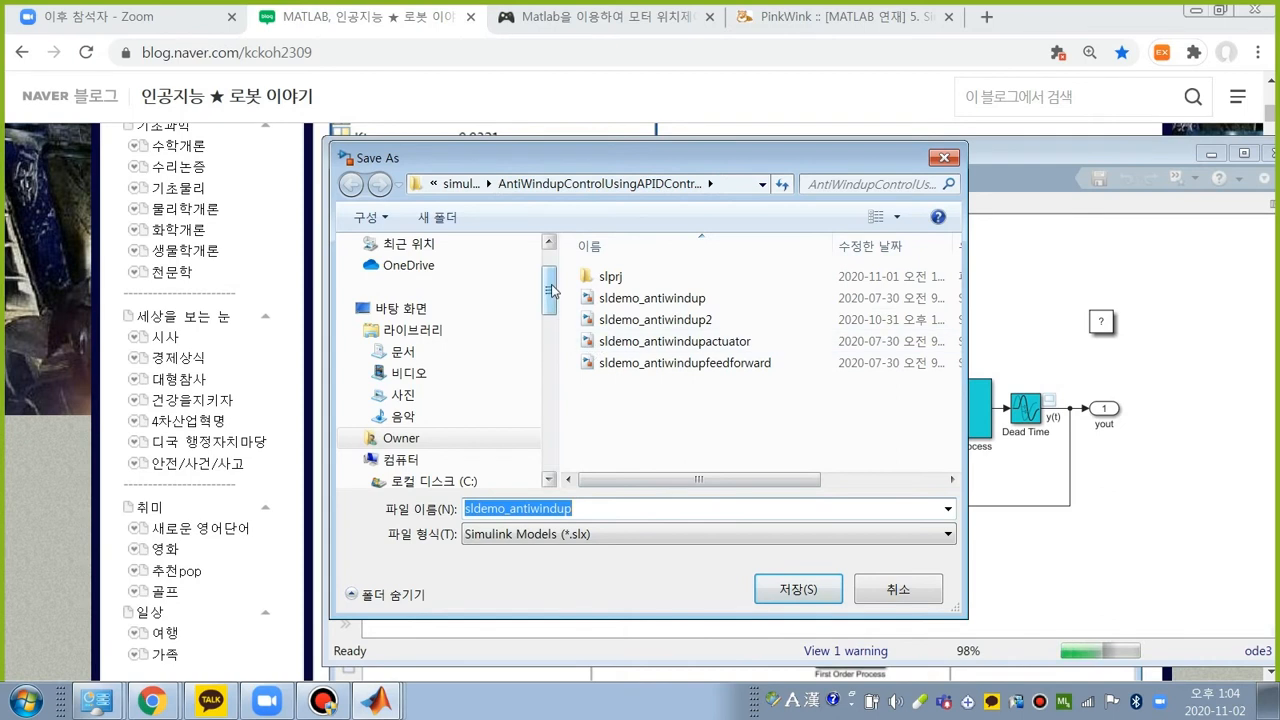
Step: Save the model as motor_control2 in the 대외 > 선문대강의_제어 folder, keeping the Simulink Models (*.slx) format
{"action": "left_click_drag", "start_coordinate": [552, 292], "coordinate": [549, 410]}
{"action": "left_click", "coordinate": [398, 416]}
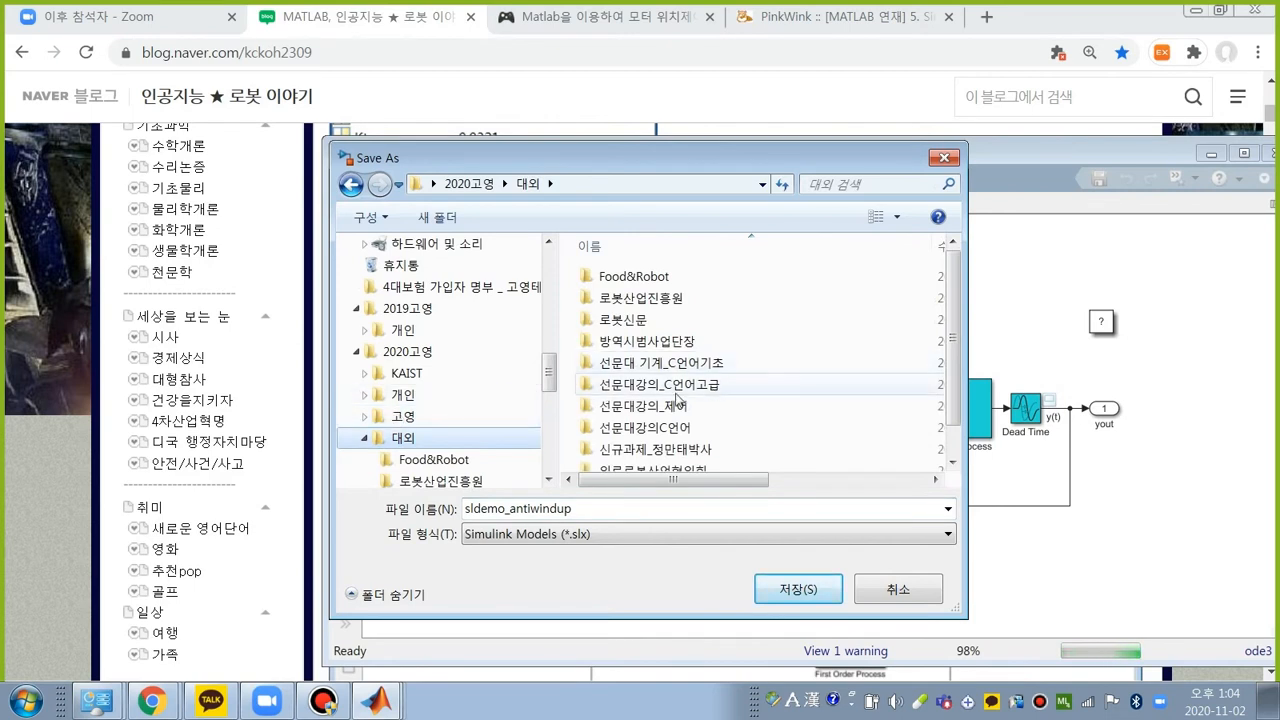
{"action": "left_click", "coordinate": [636, 408]}
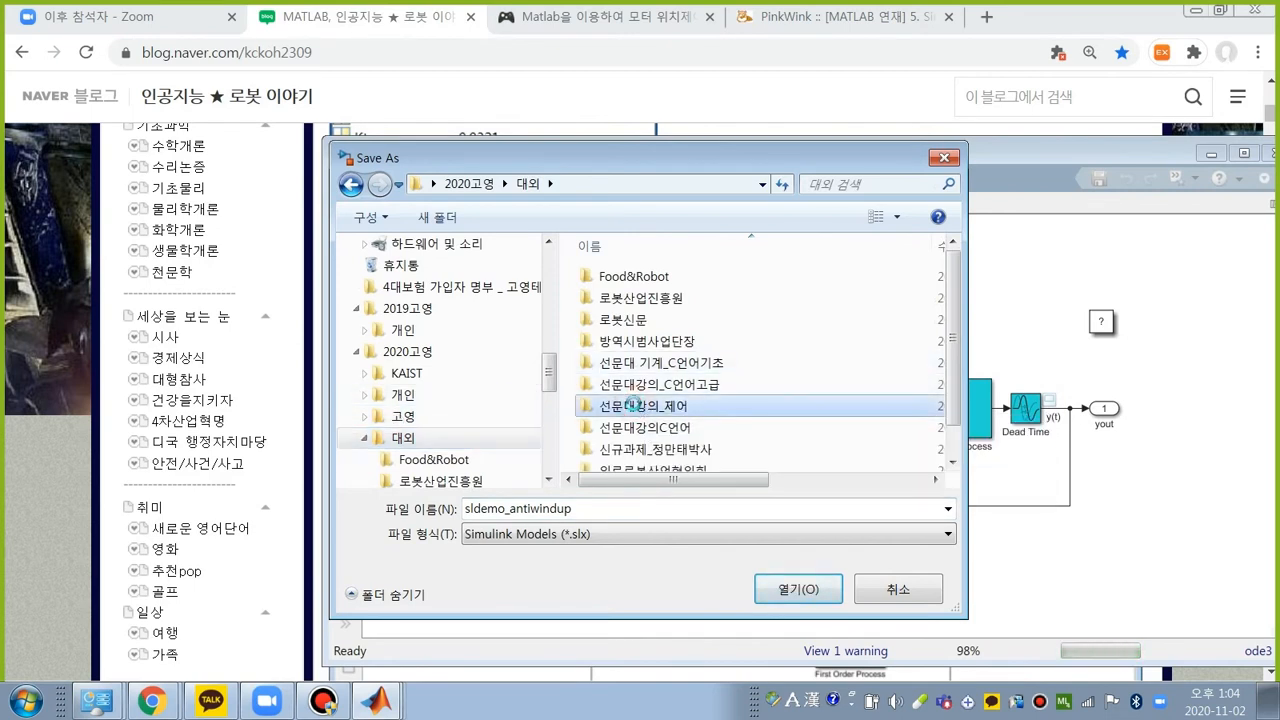
{"action": "double_click", "coordinate": [636, 408]}
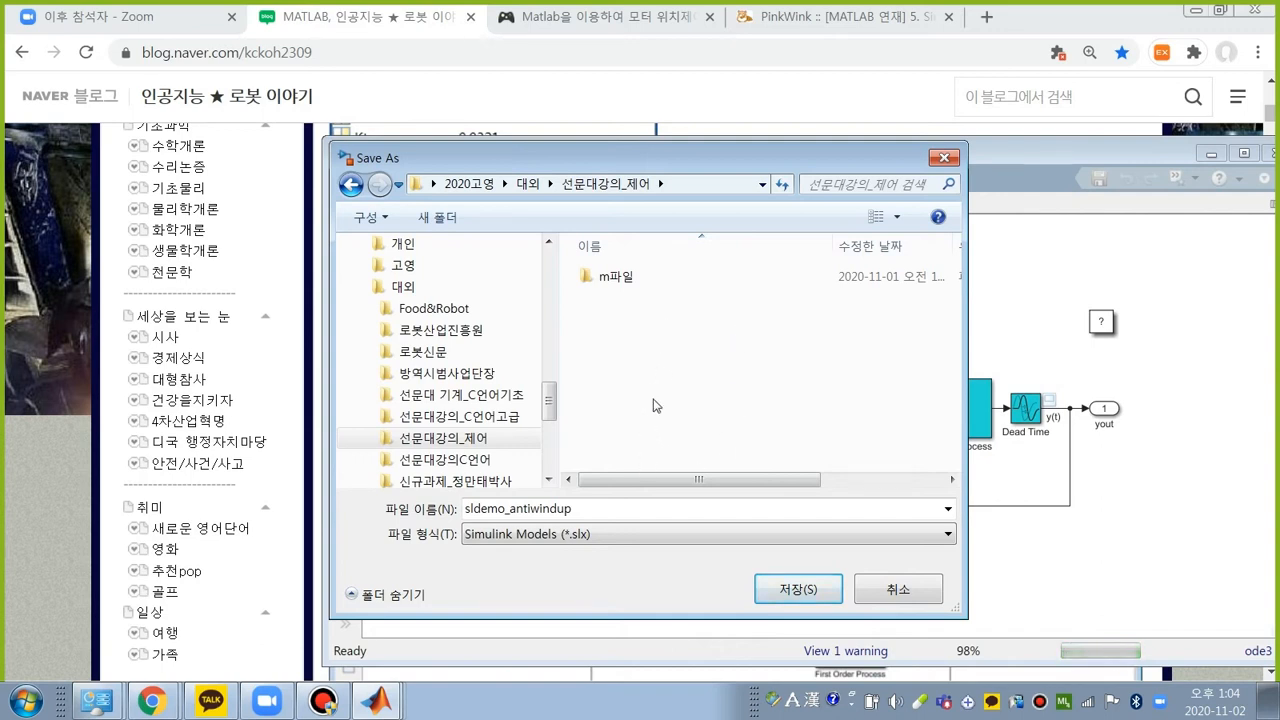
{"action": "double_click", "coordinate": [580, 510]}
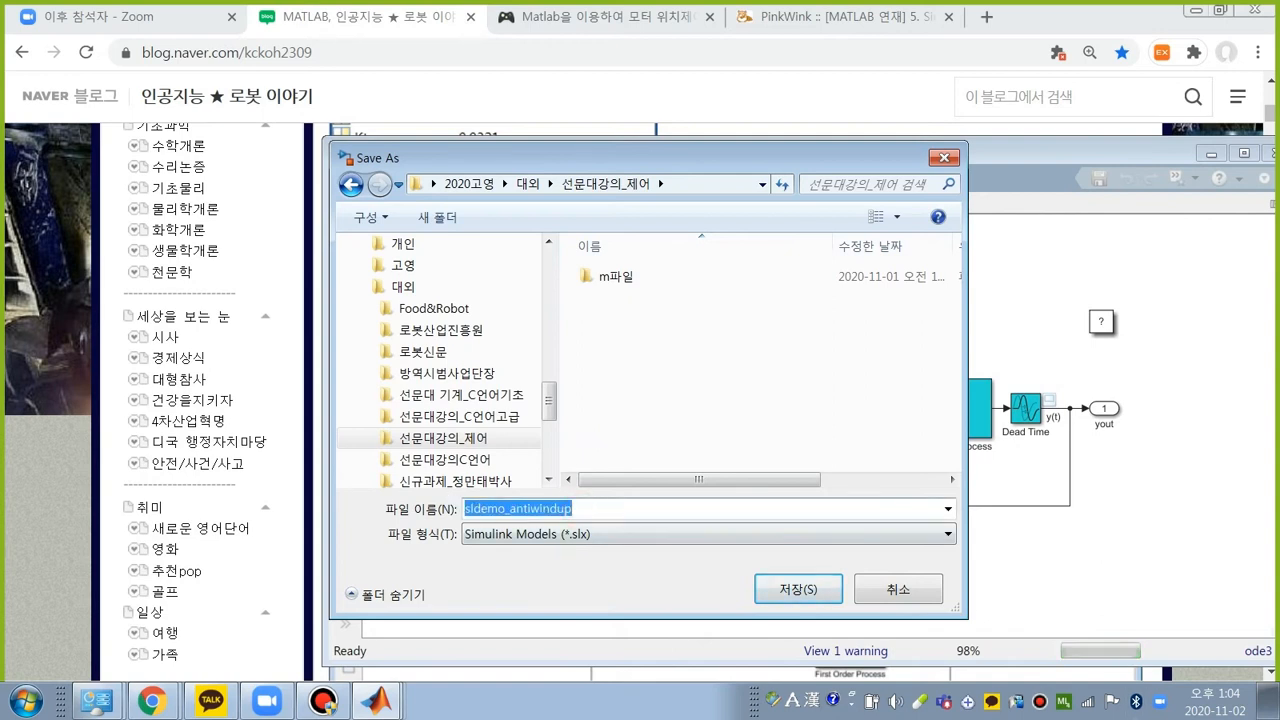
{"action": "type", "text": "m"}
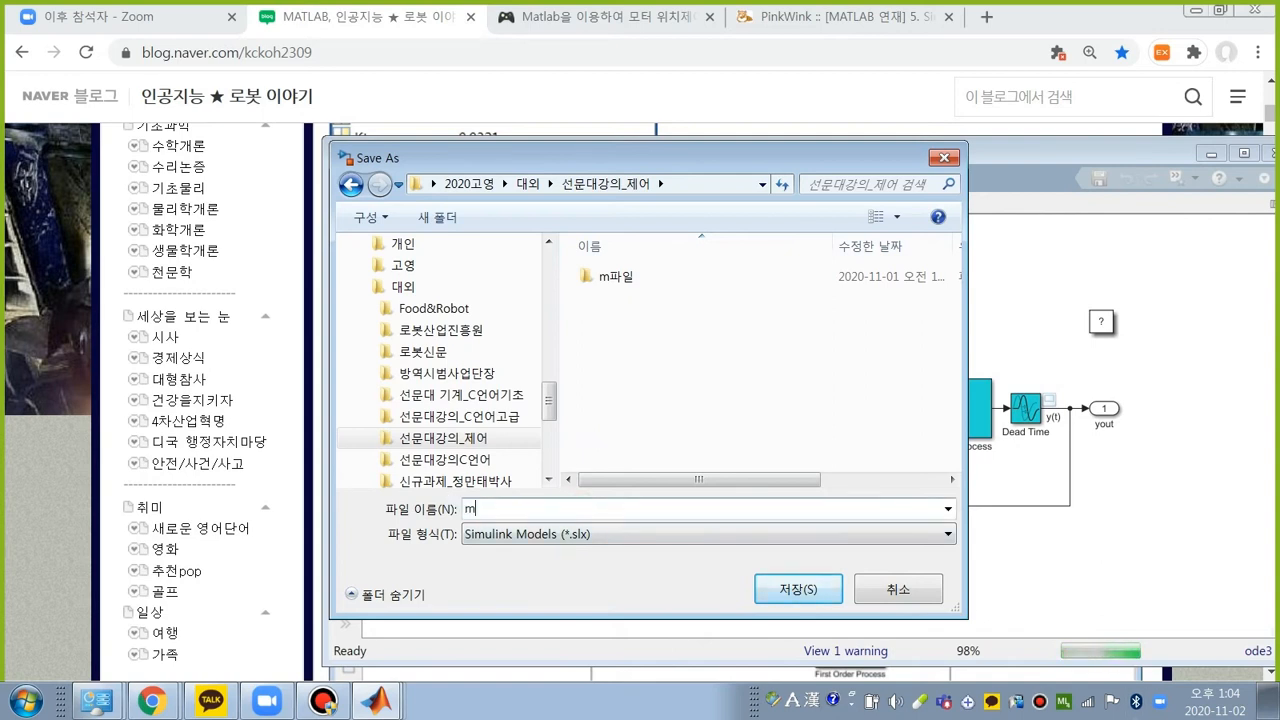
{"action": "type", "text": "otor_control2"}
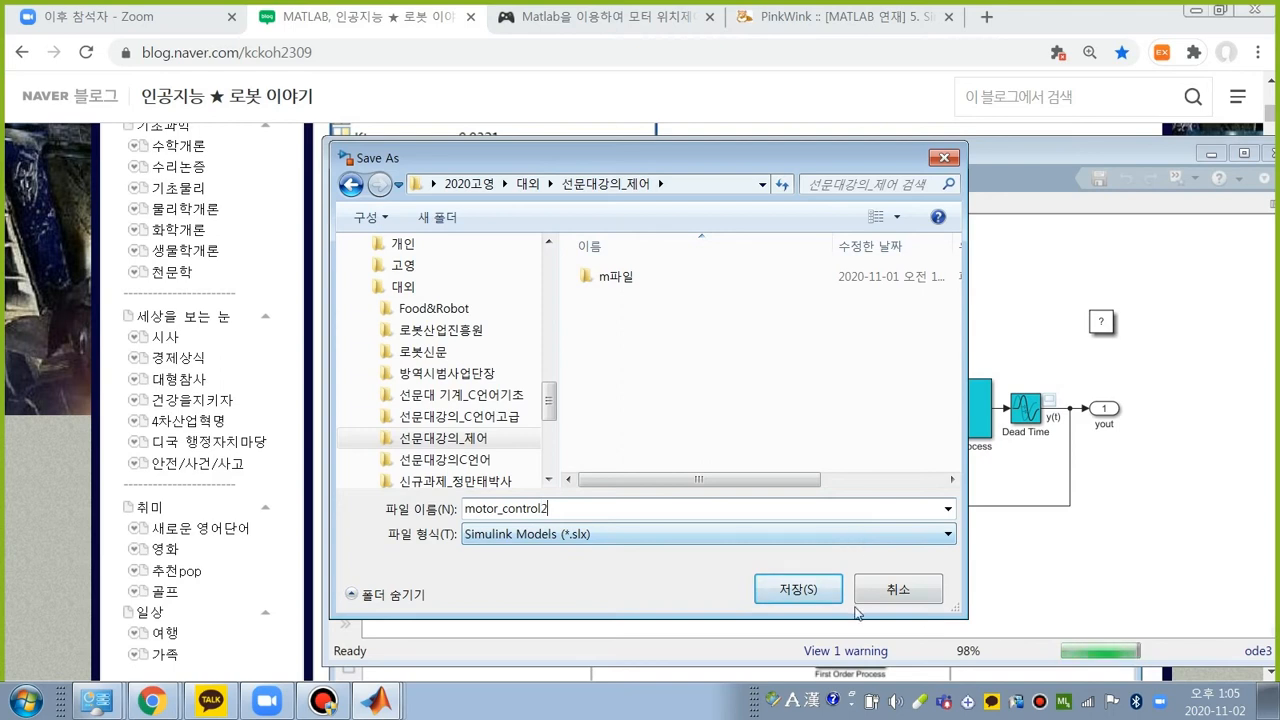
{"action": "left_click", "coordinate": [816, 594]}
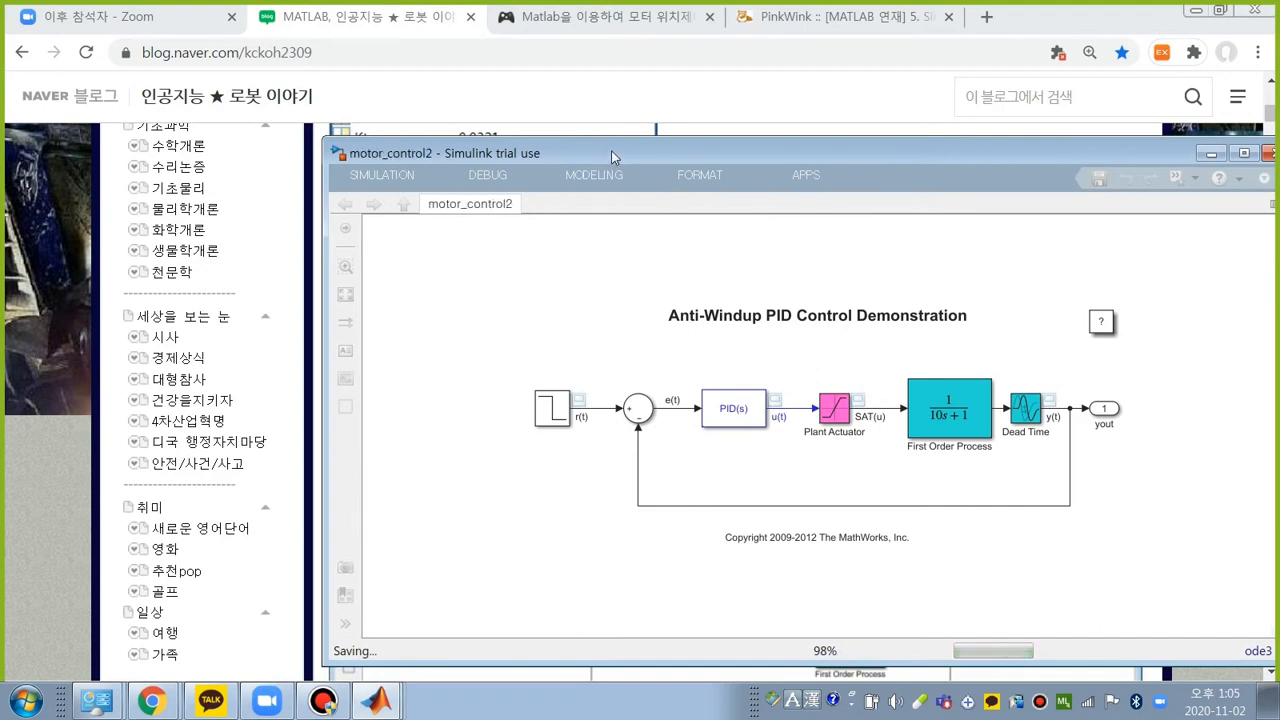
Step: Position the motor_control2 window fully in view, and check the scope viewer attached to the y(t) signal before closing it
{"action": "left_click_drag", "start_coordinate": [611, 150], "coordinate": [609, 95]}
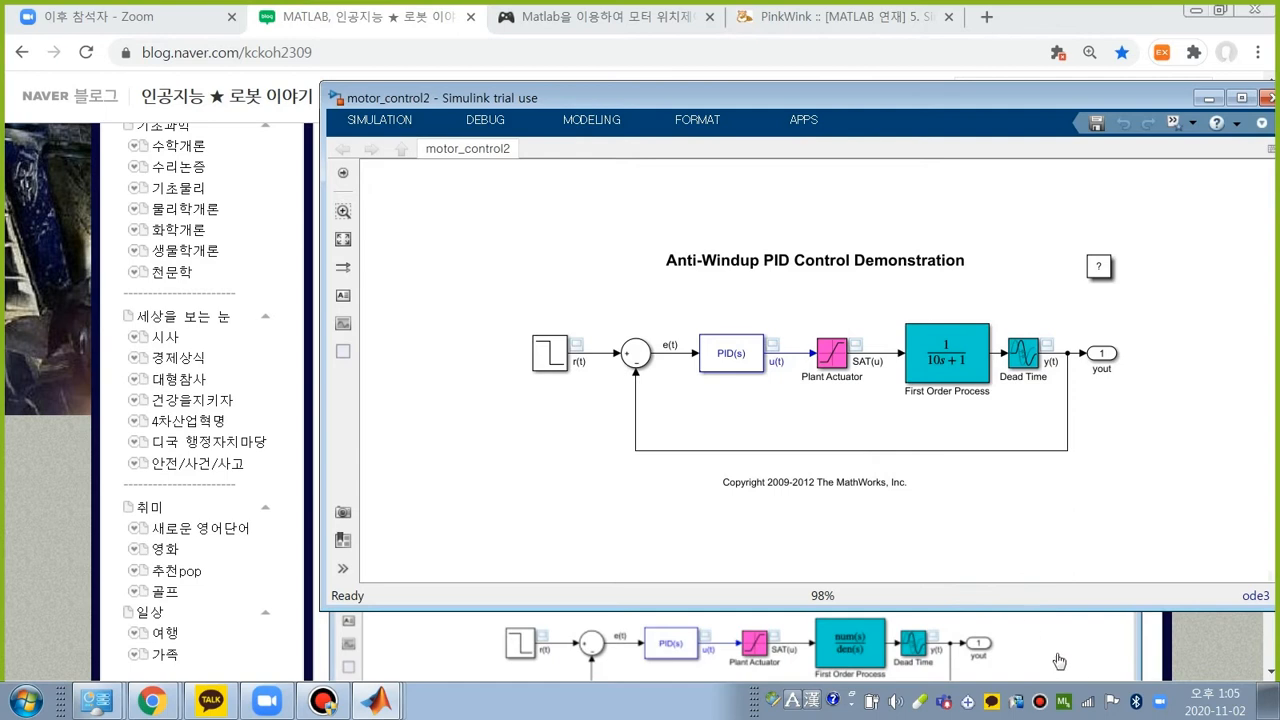
{"action": "left_click_drag", "start_coordinate": [682, 97], "coordinate": [856, 142]}
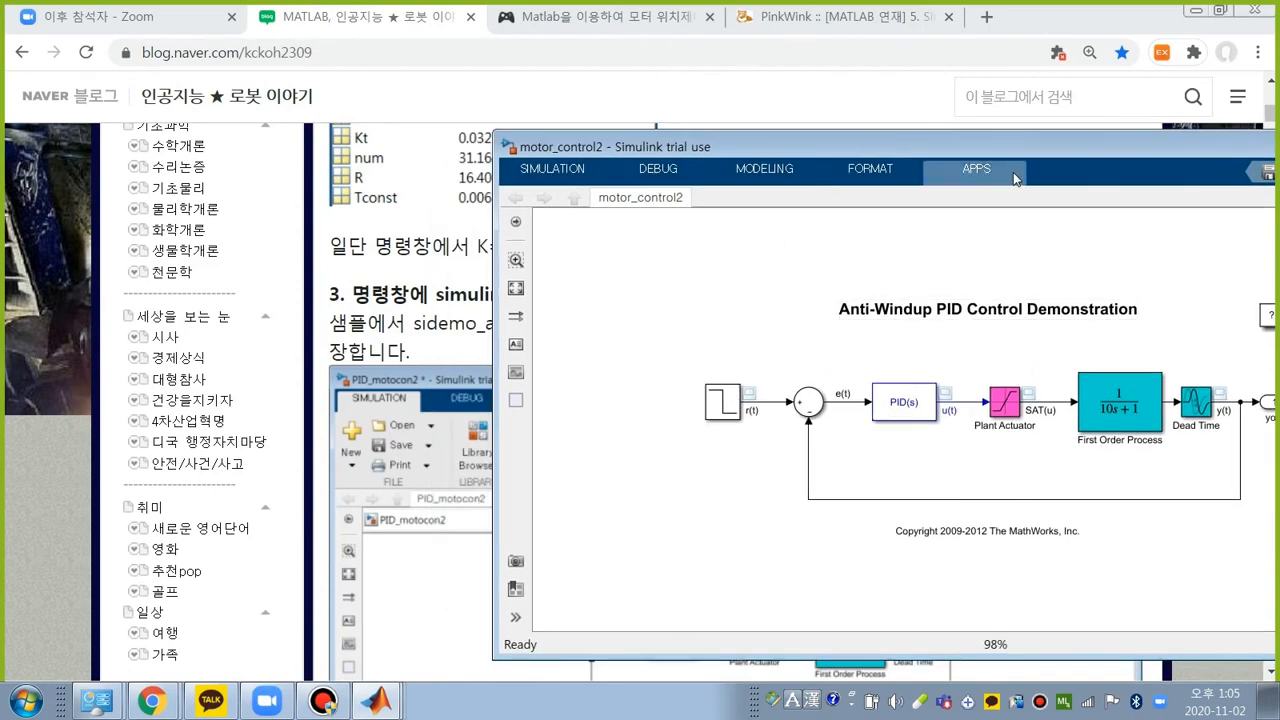
{"action": "mouse_move", "coordinate": [1033, 137]}
{"action": "left_mouse_down"}
{"action": "mouse_move", "coordinate": [965, 143]}
{"action": "mouse_move", "coordinate": [735, 93]}
{"action": "left_mouse_up"}
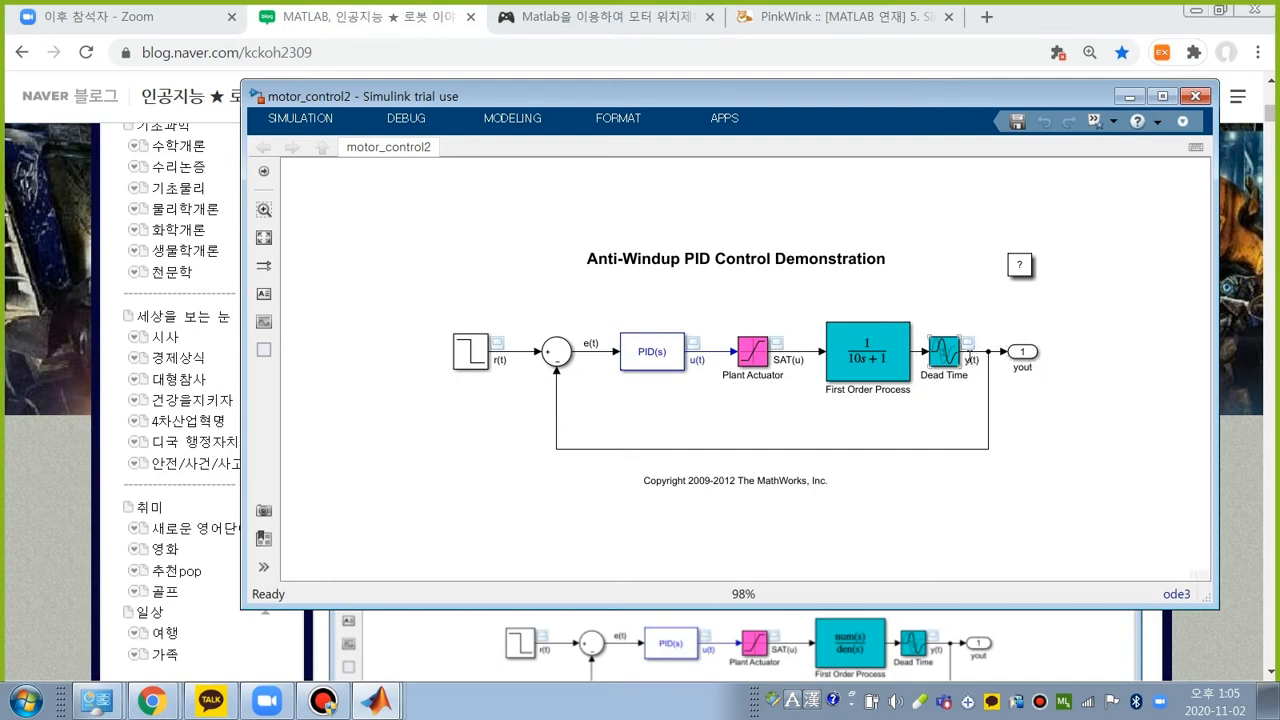
{"action": "left_click", "coordinate": [968, 343]}
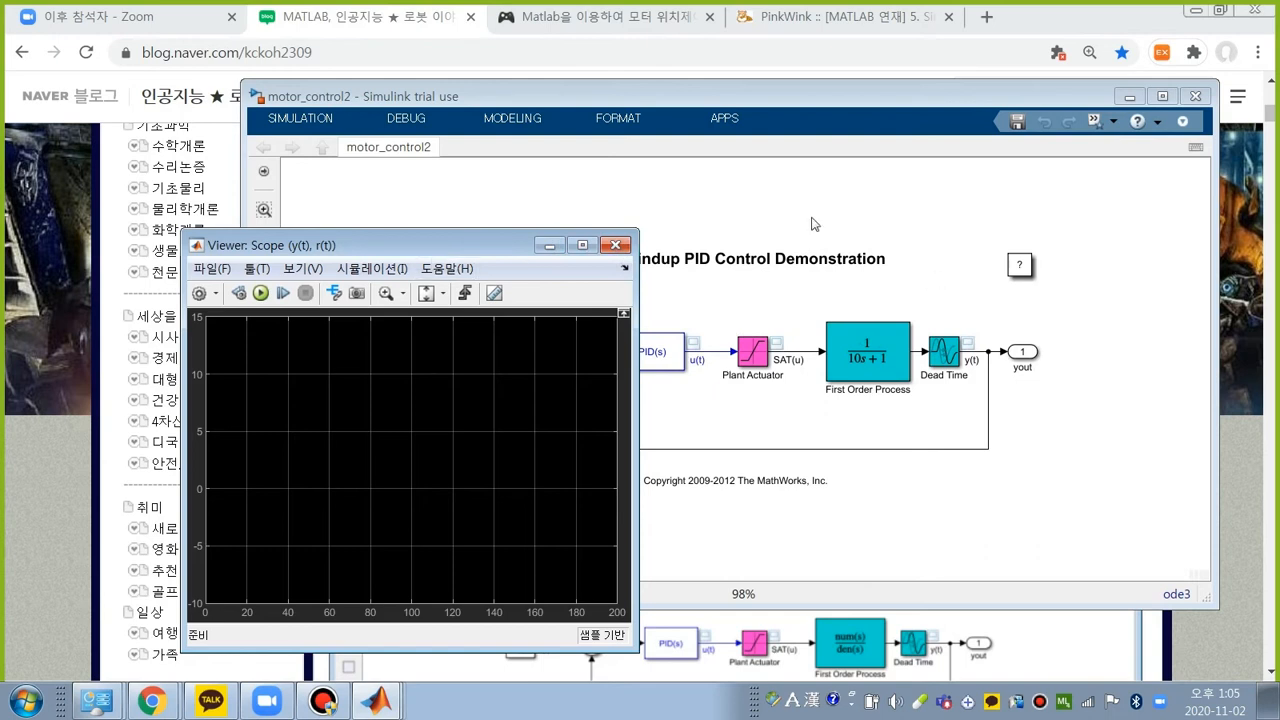
{"action": "left_click", "coordinate": [615, 245]}
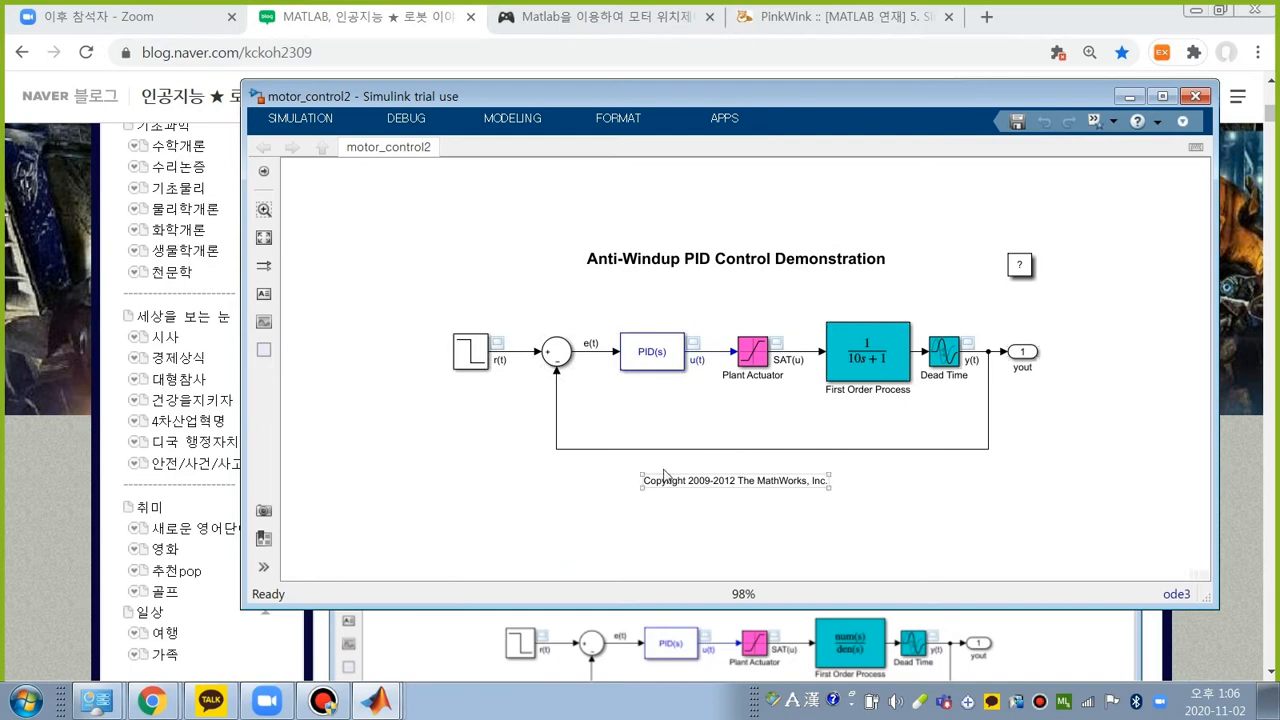
Step: Check the blog post's instructions on deleting the Dead Time block and changing the titles, and return to the motor_control2 model
{"action": "left_click", "coordinate": [118, 82]}
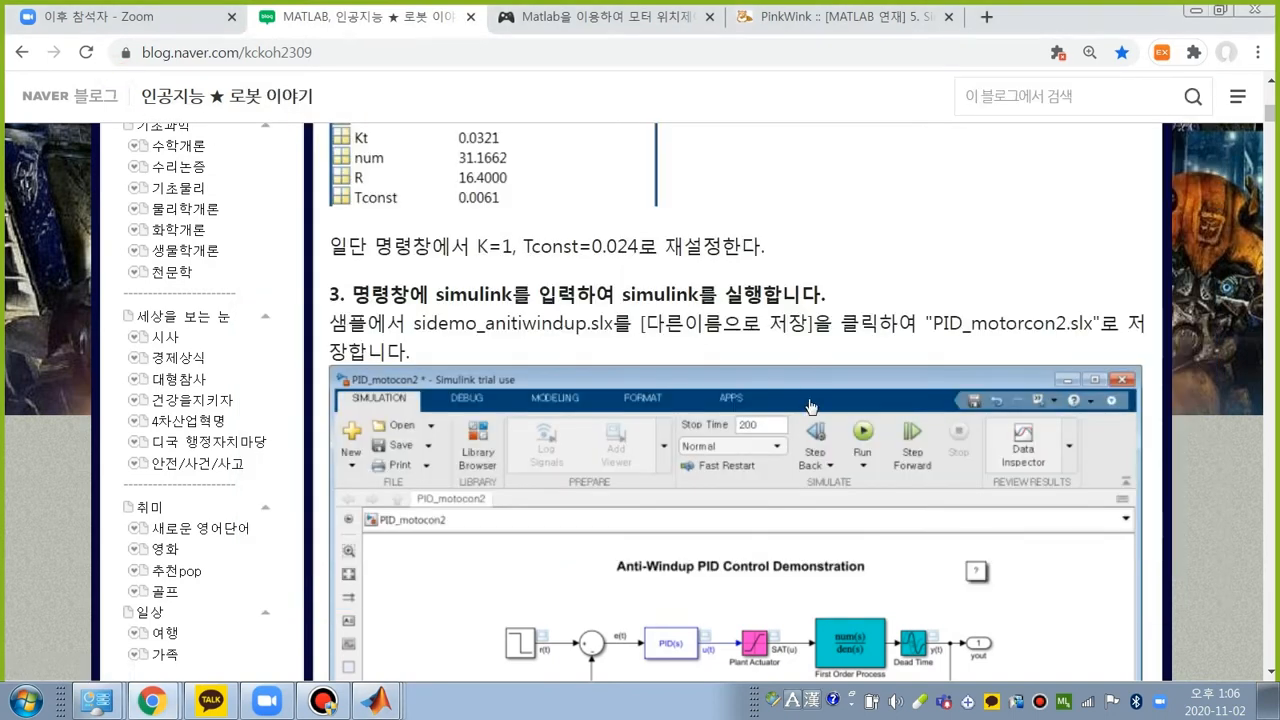
{"action": "scroll", "coordinate": [793, 422], "scroll_direction": "down", "scroll_amount": 1}
{"action": "scroll", "coordinate": [793, 422], "scroll_direction": "down", "scroll_amount": 4}
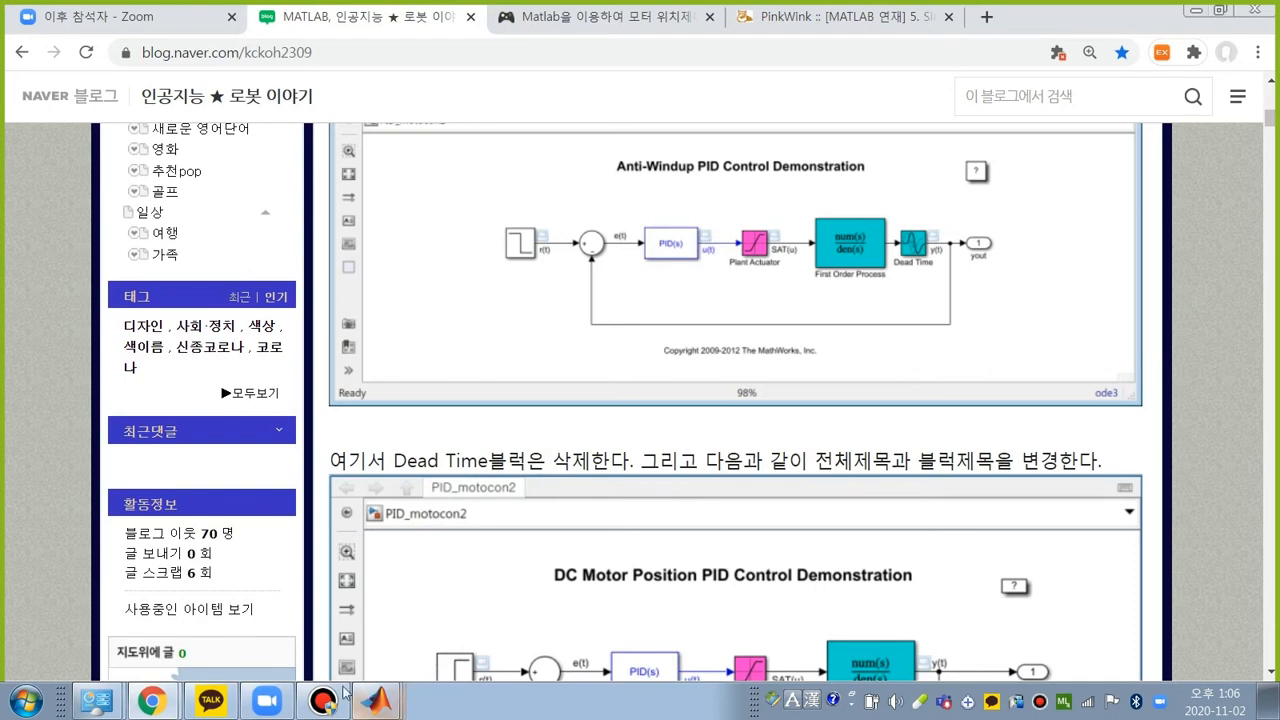
{"action": "left_click", "coordinate": [394, 710]}
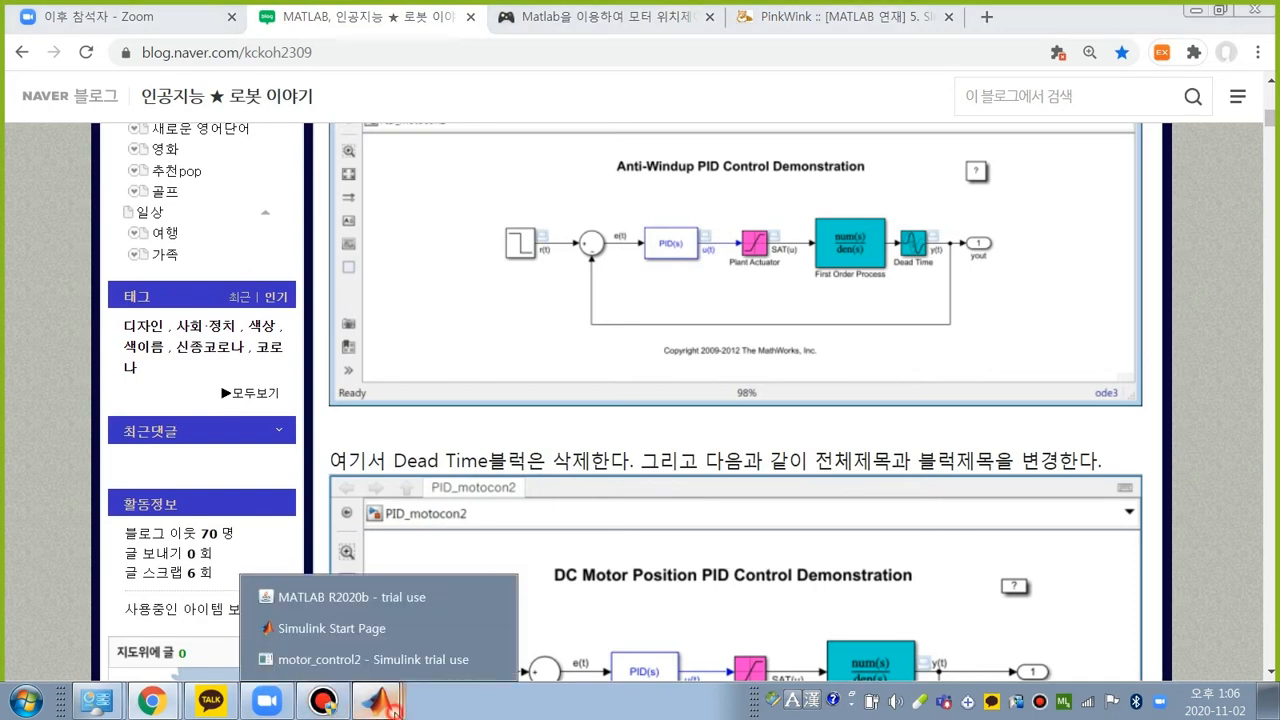
{"action": "left_click", "coordinate": [394, 660]}
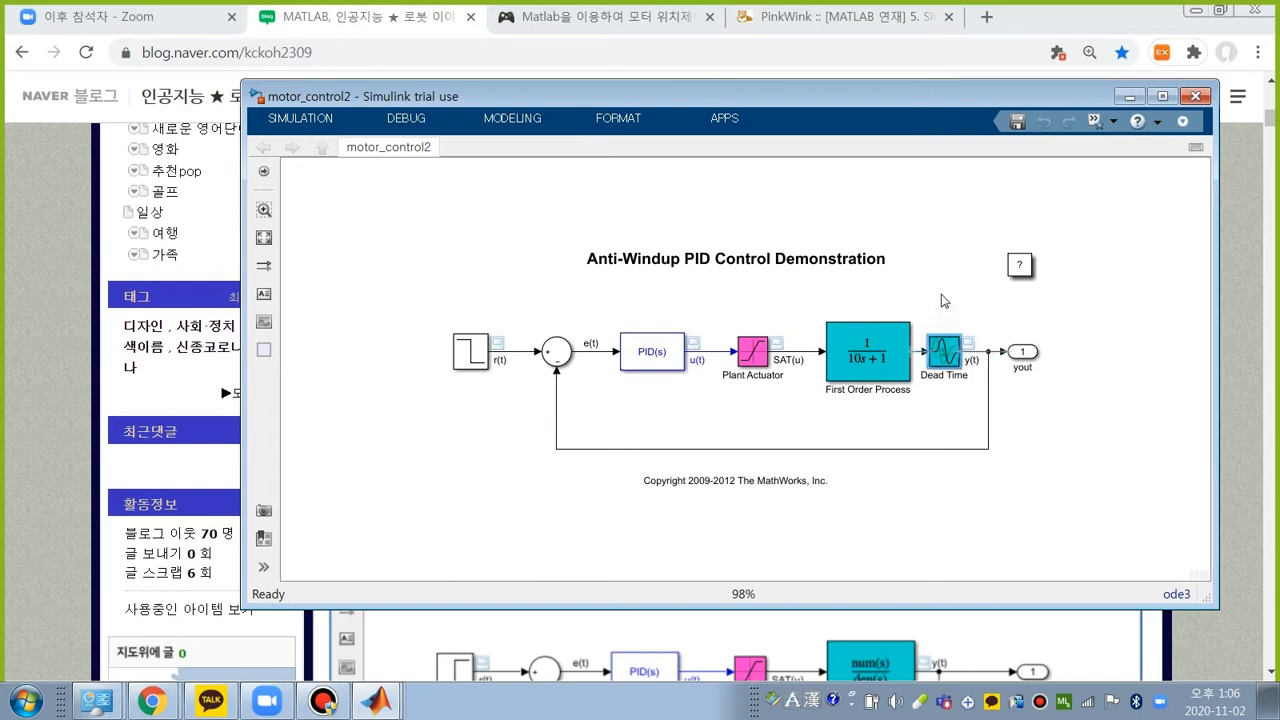
Step: Pull the Dead Time block out above the control loop and delete it from the model
{"action": "left_click_drag", "start_coordinate": [945, 345], "coordinate": [923, 207]}
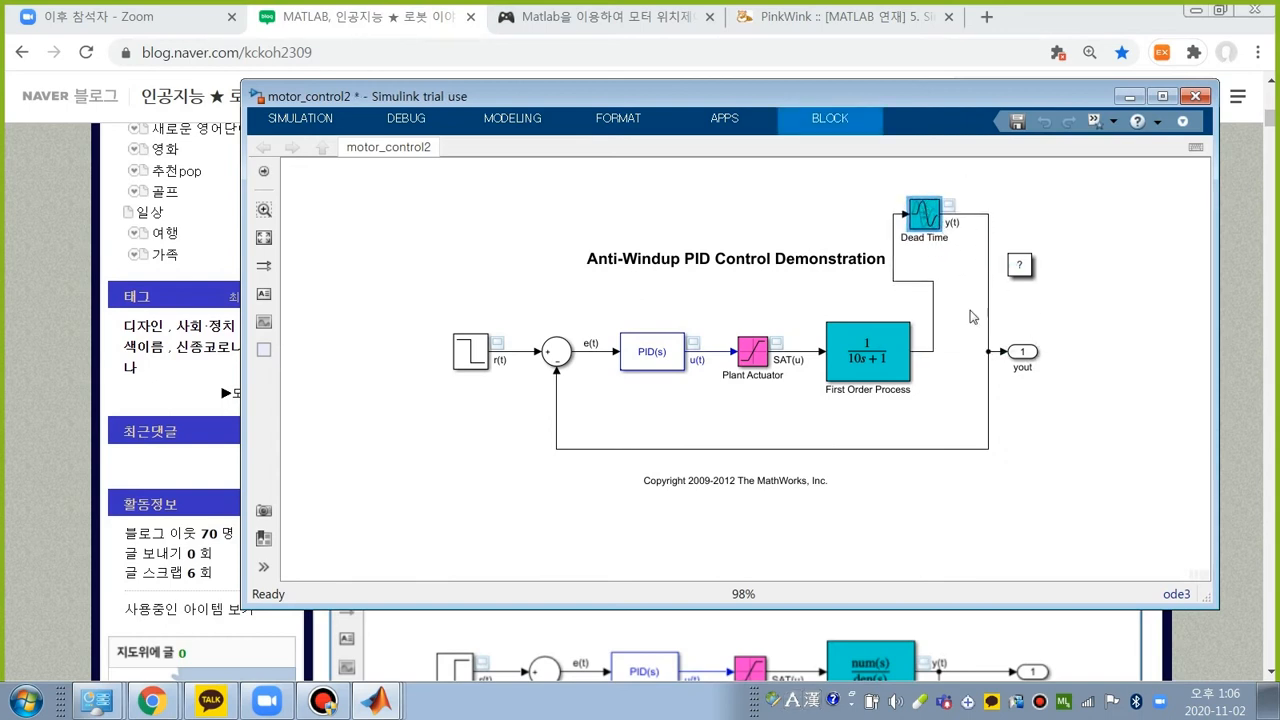
{"action": "right_click", "coordinate": [936, 209]}
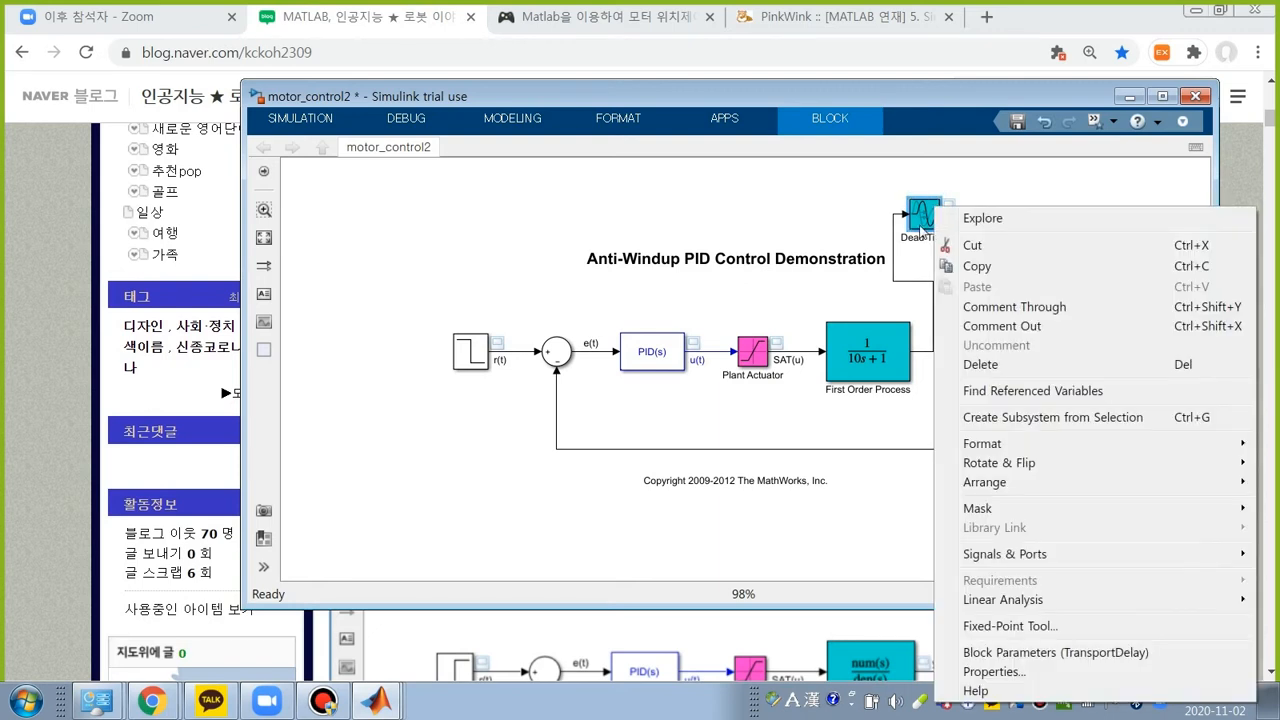
{"action": "left_click", "coordinate": [992, 369]}
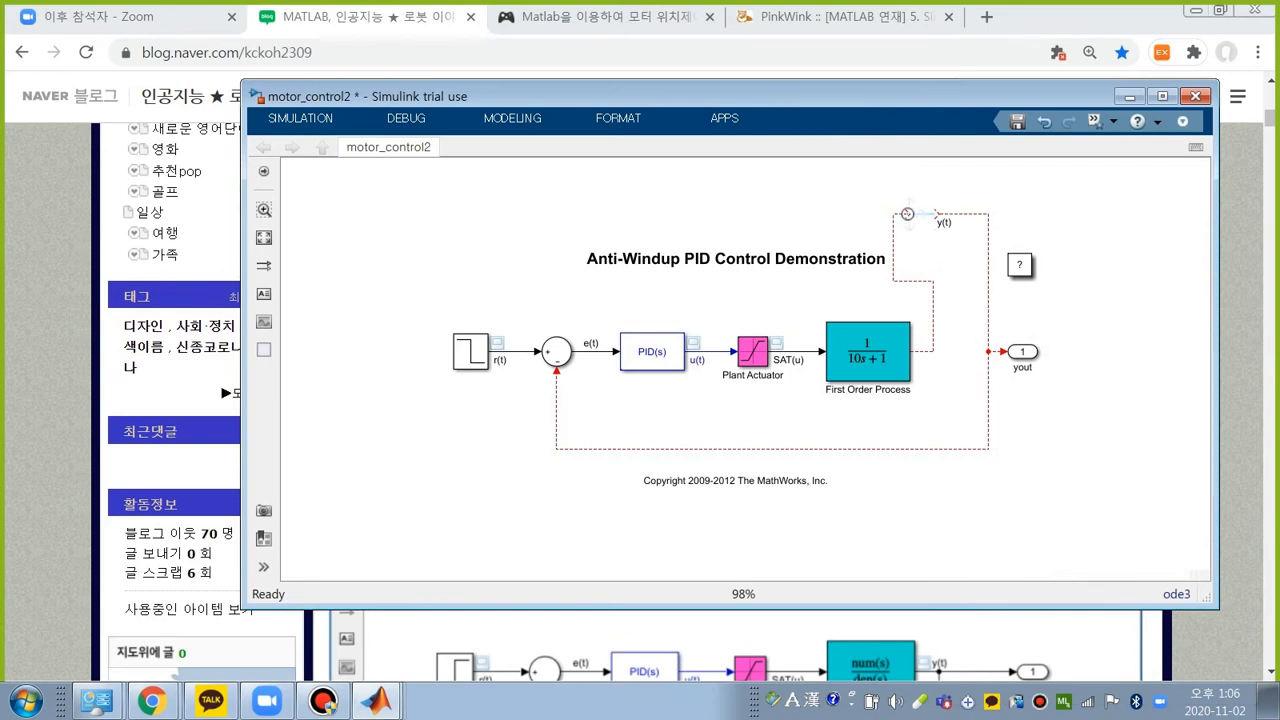
Step: Reconnect the loose y(t) signal line to the First Order Process output so it feeds yout and the feedback loop
{"action": "left_click_drag", "start_coordinate": [907, 213], "coordinate": [956, 253]}
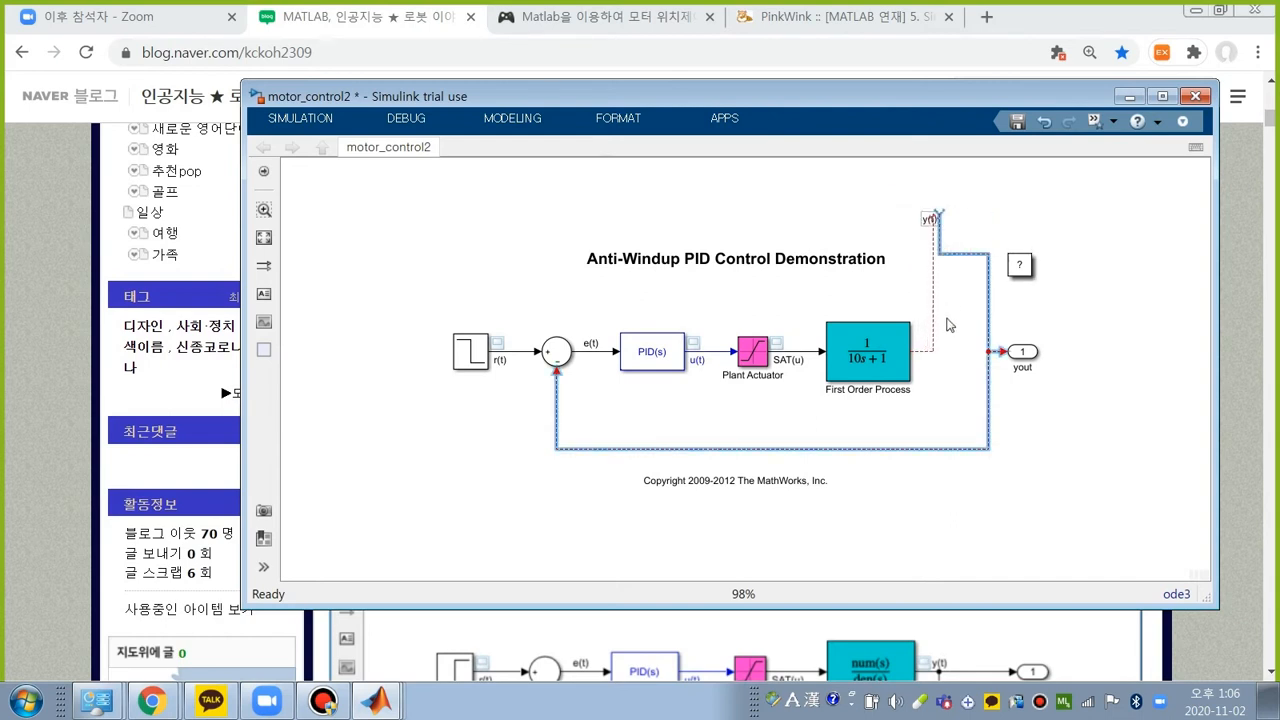
{"action": "left_click_drag", "start_coordinate": [949, 324], "coordinate": [947, 318]}
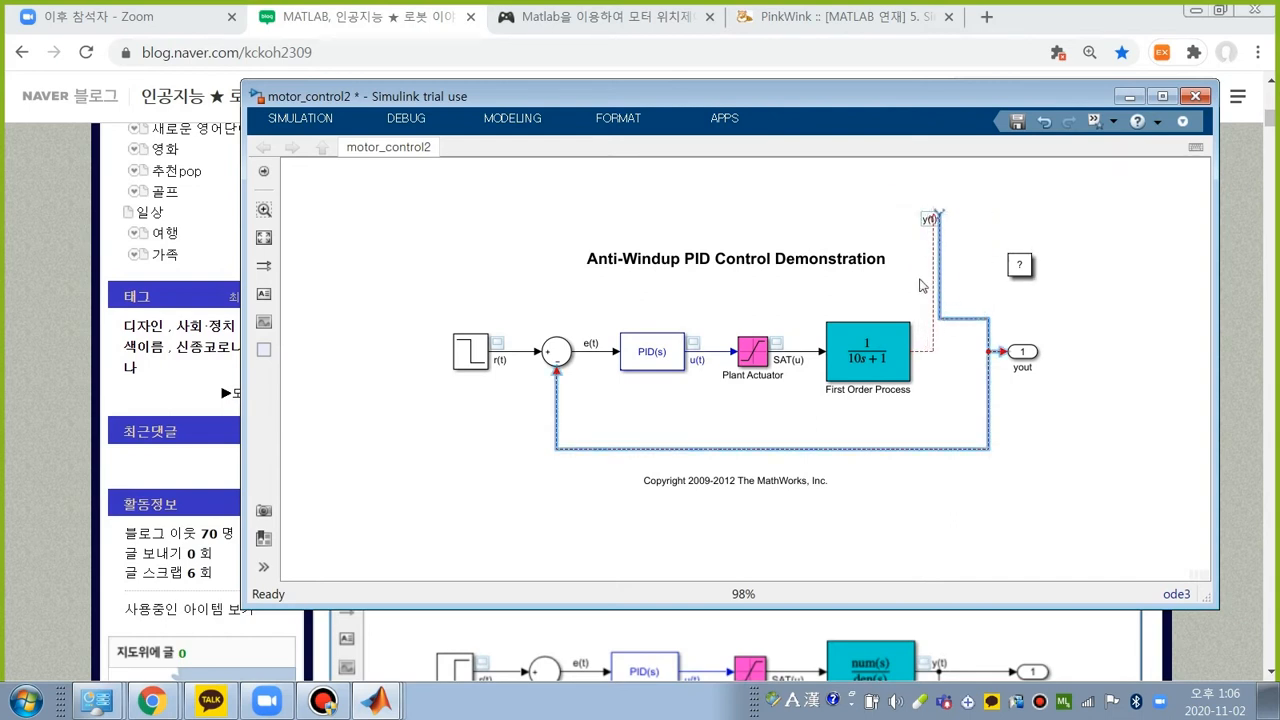
{"action": "left_click", "coordinate": [936, 283]}
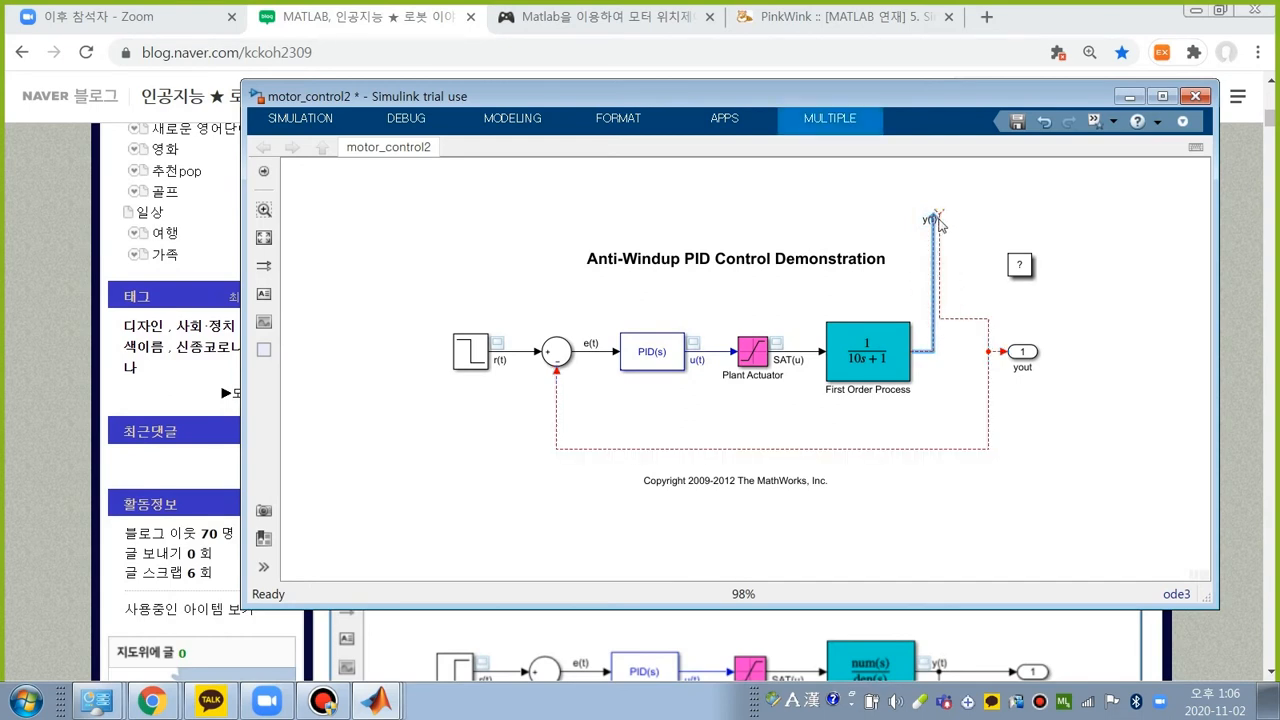
{"action": "left_click_drag", "start_coordinate": [938, 224], "coordinate": [926, 346]}
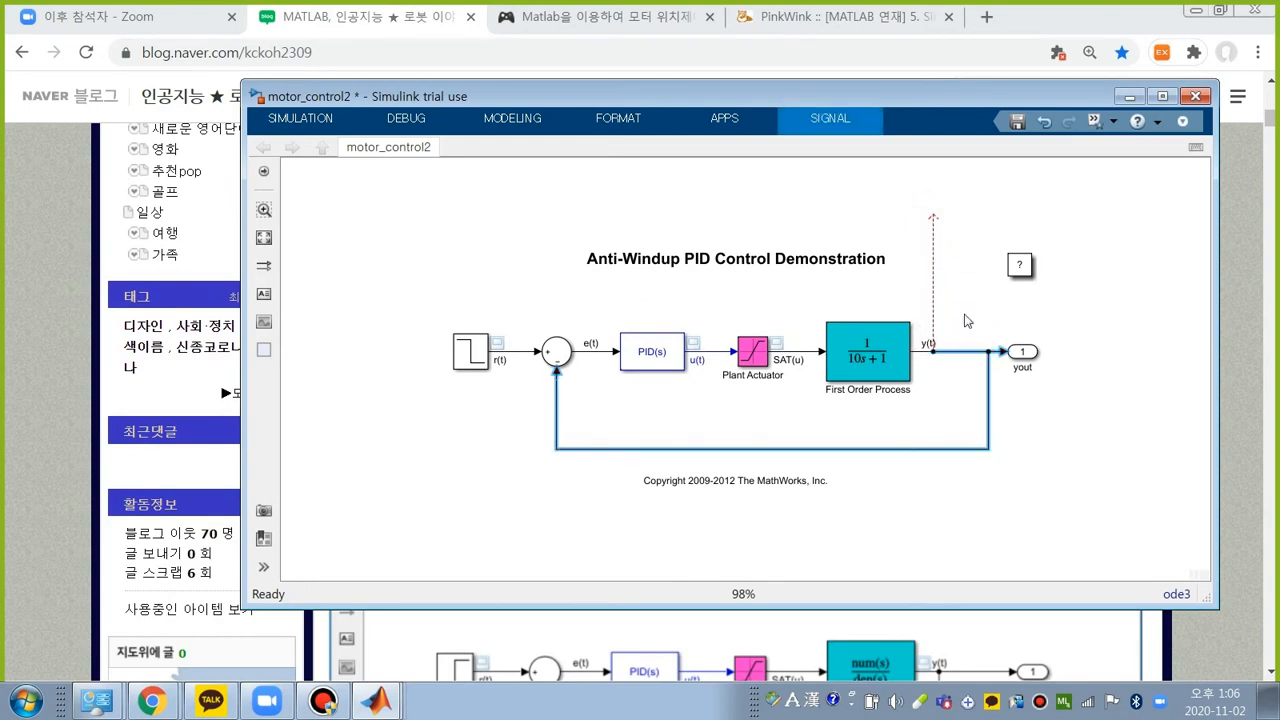
Step: Delete the unconnected branch line rising above the y(t) signal, keeping the y(t) label on the line to yout
{"action": "left_click", "coordinate": [933, 230]}
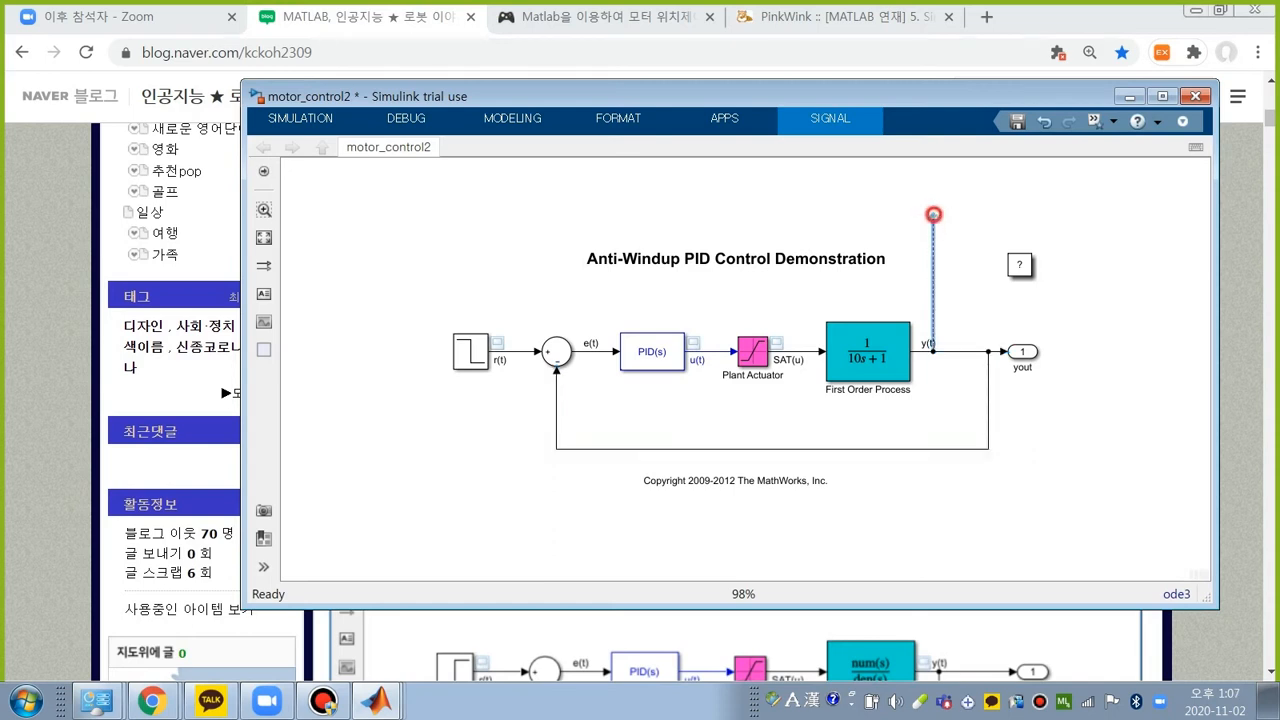
{"action": "left_click_drag", "start_coordinate": [933, 215], "coordinate": [931, 215]}
{"action": "key", "text": "Delete"}
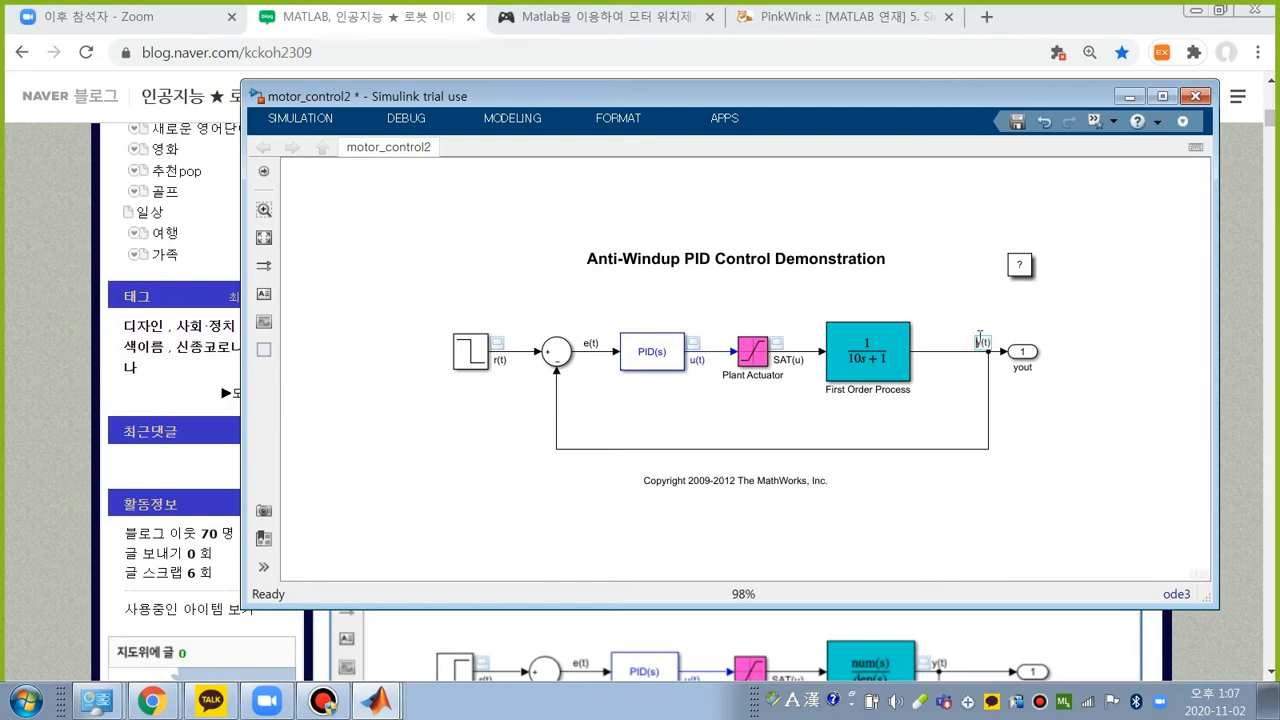
{"action": "left_click", "coordinate": [975, 324]}
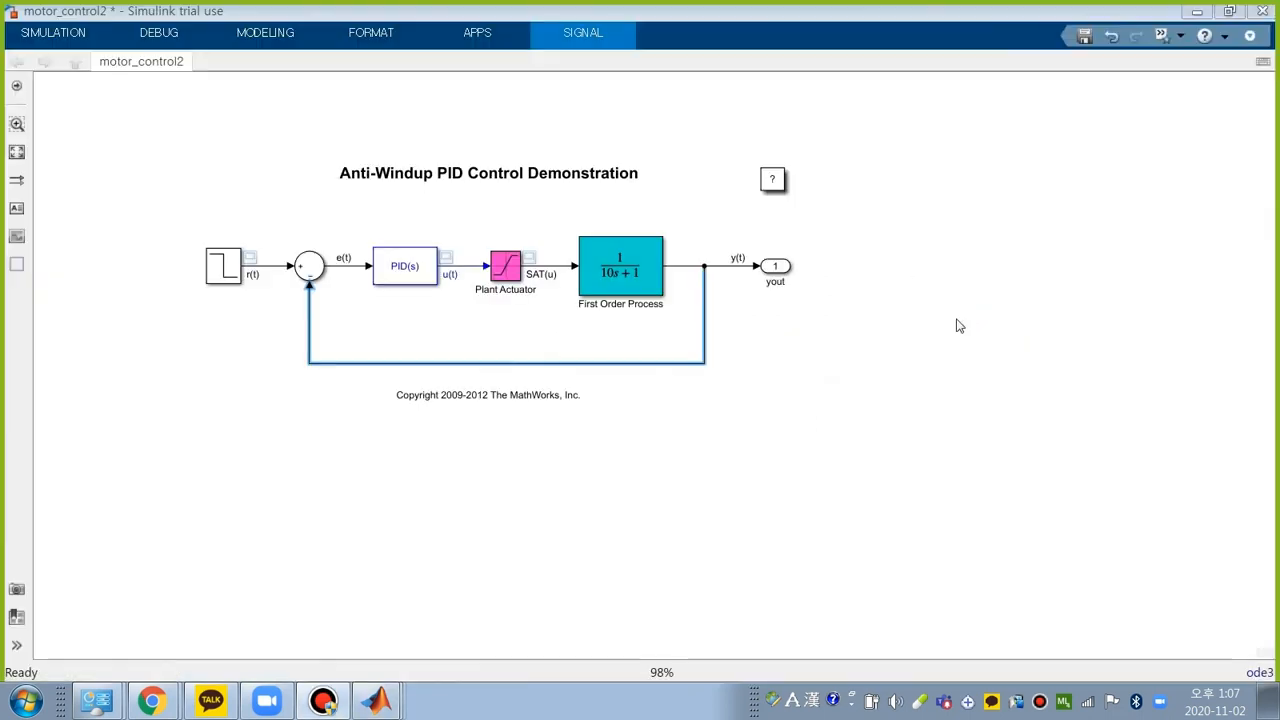
Step: Restore the model window to a smaller size, check the retitled reference diagram in the blog post, and return to motor_control2
{"action": "left_click", "coordinate": [488, 12]}
{"action": "left_click_drag", "start_coordinate": [505, 33], "coordinate": [805, 102]}
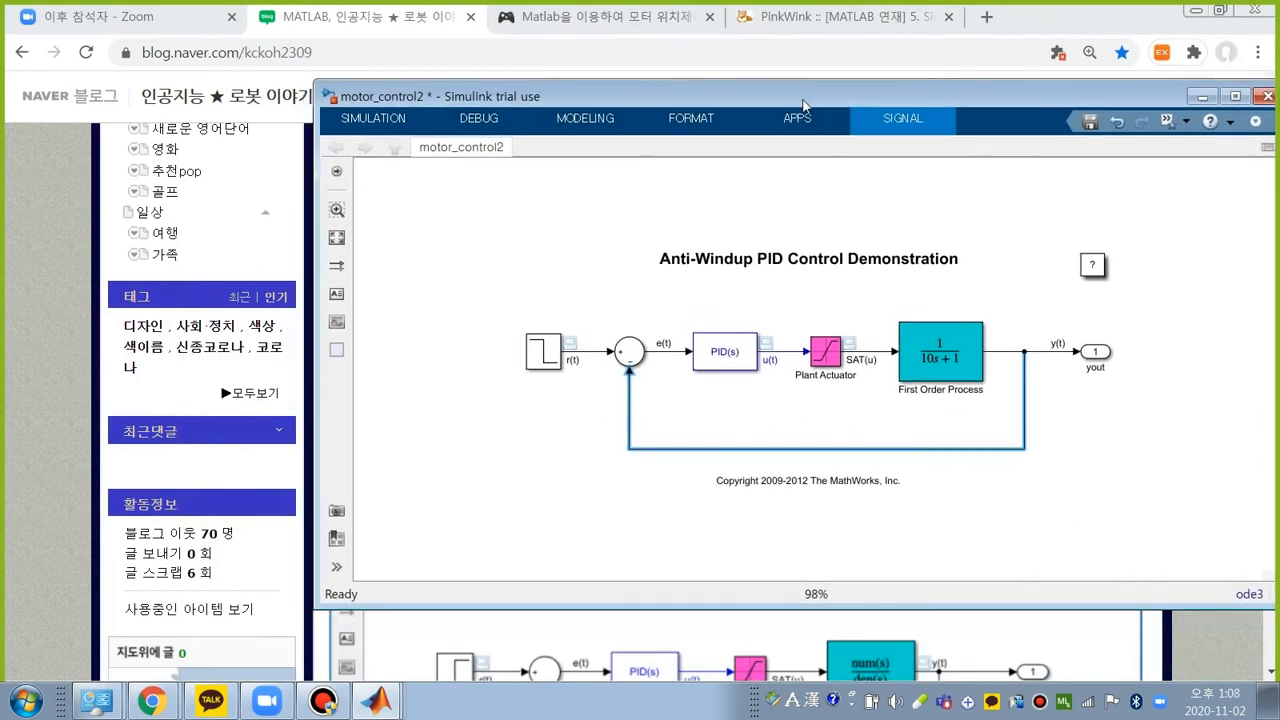
{"action": "left_click", "coordinate": [400, 640]}
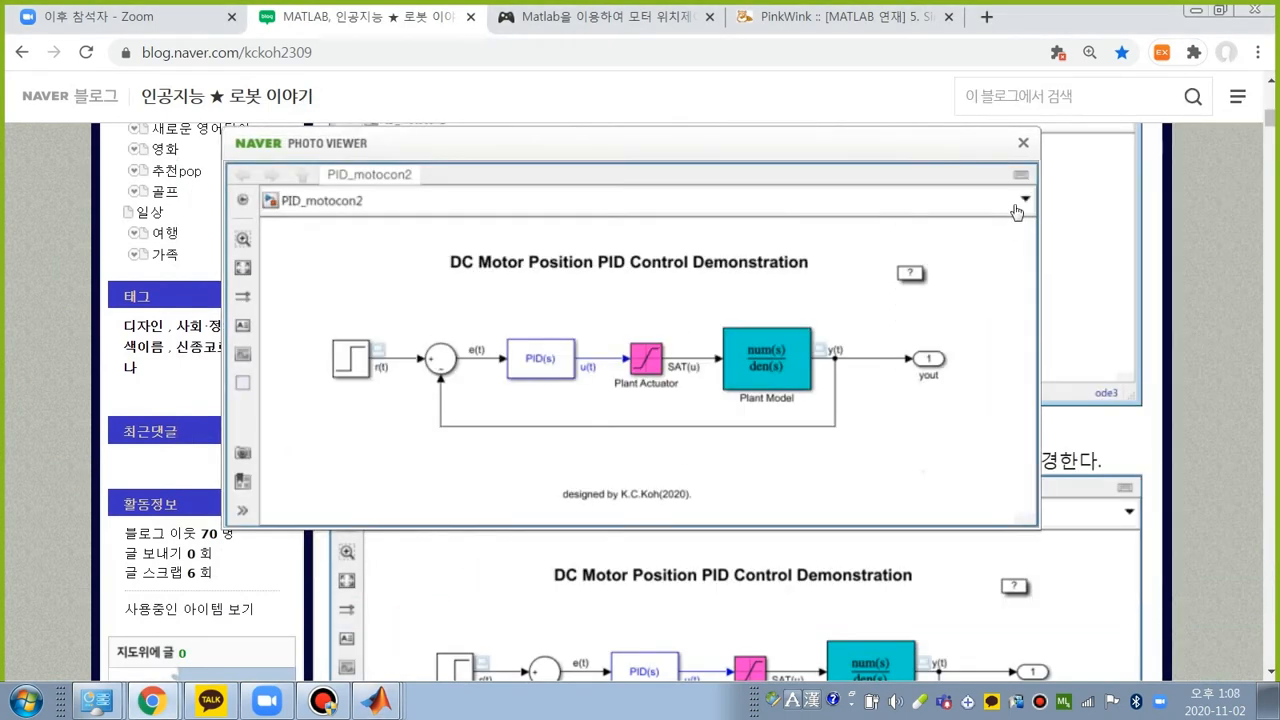
{"action": "left_click", "coordinate": [1024, 144]}
{"action": "scroll", "coordinate": [1040, 363], "scroll_direction": "down", "scroll_amount": 1}
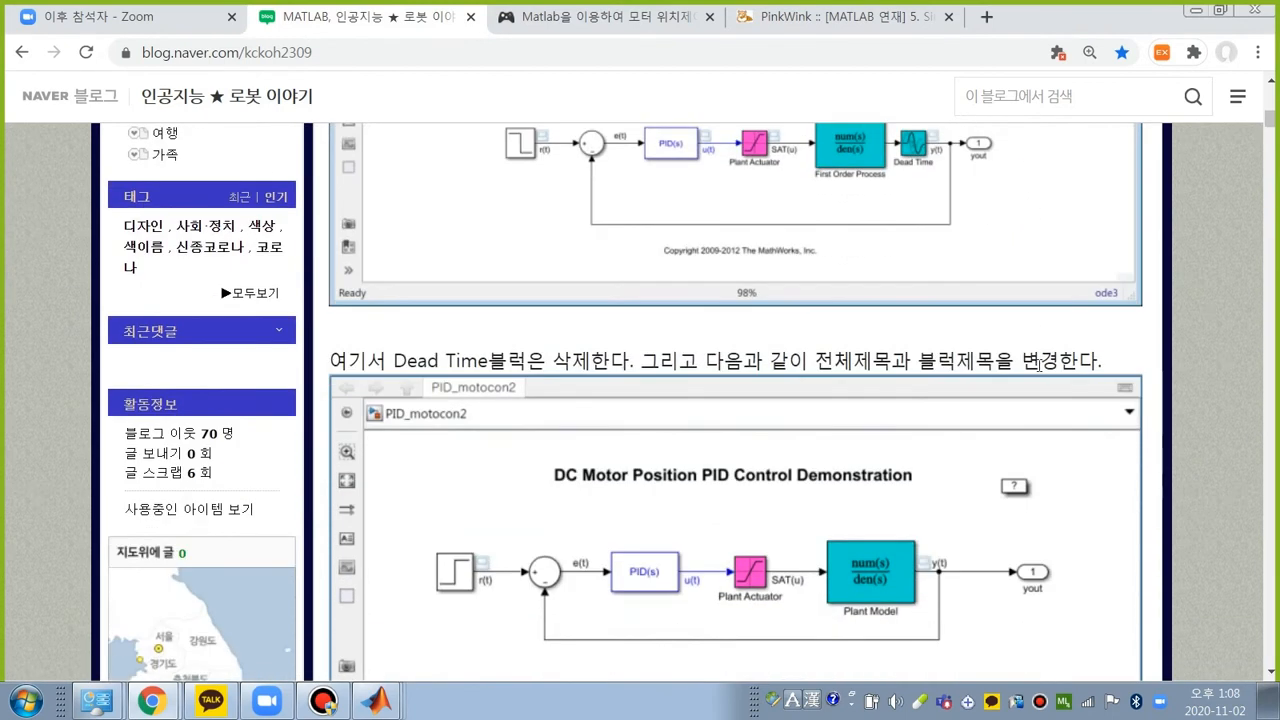
{"action": "scroll", "coordinate": [1040, 363], "scroll_direction": "down", "scroll_amount": 2}
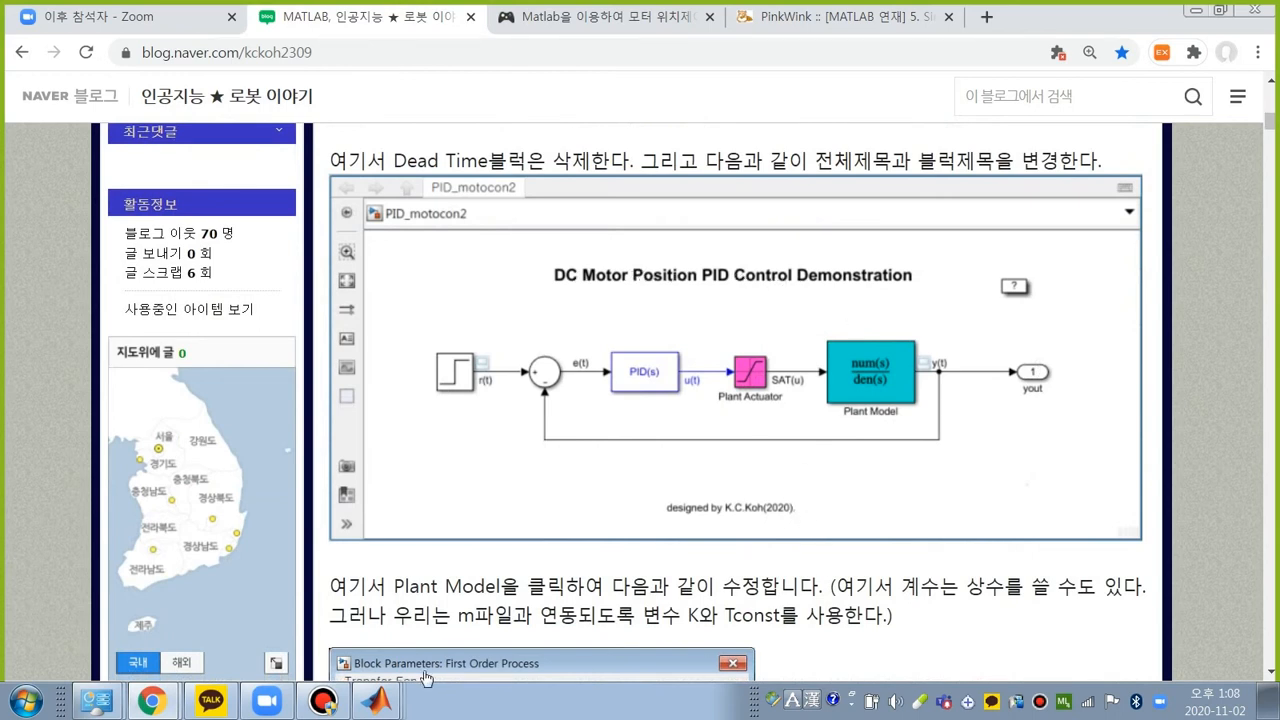
{"action": "mouse_move", "coordinate": [378, 702]}
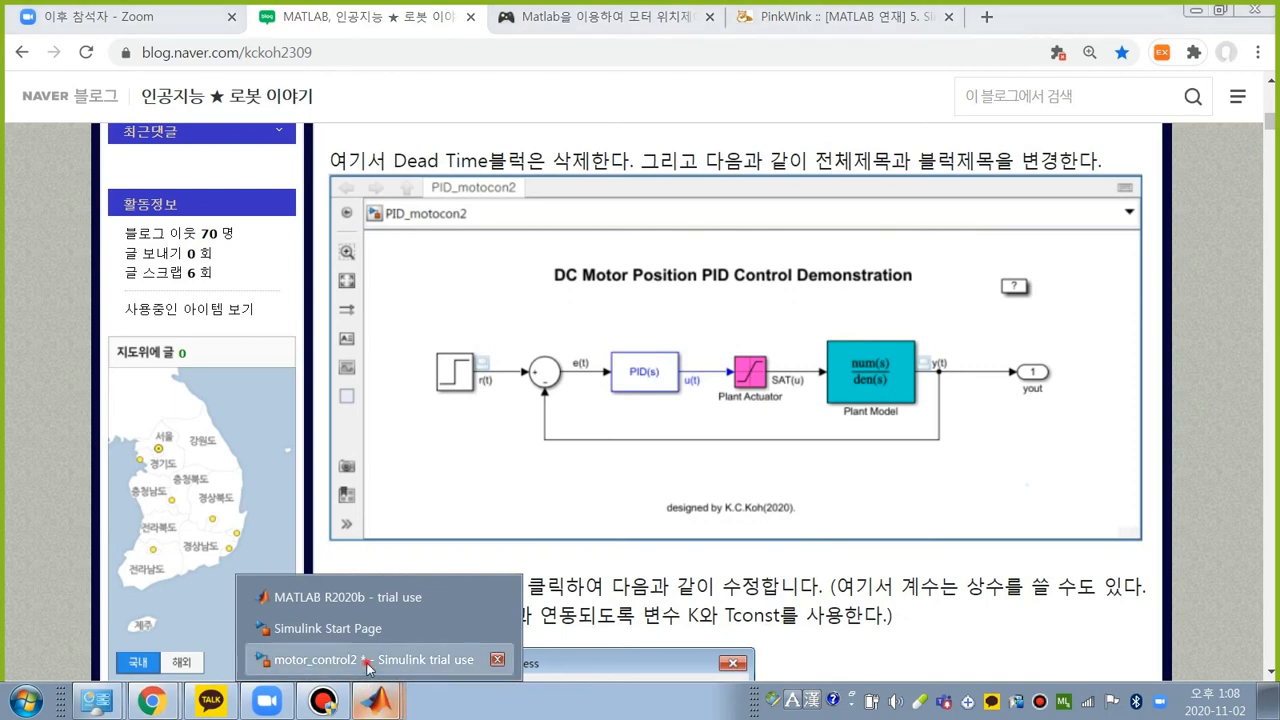
{"action": "left_click", "coordinate": [368, 662]}
Step: Replace "Anti-Windup" with "Motor" in the model's title annotation
{"action": "left_click", "coordinate": [781, 260]}
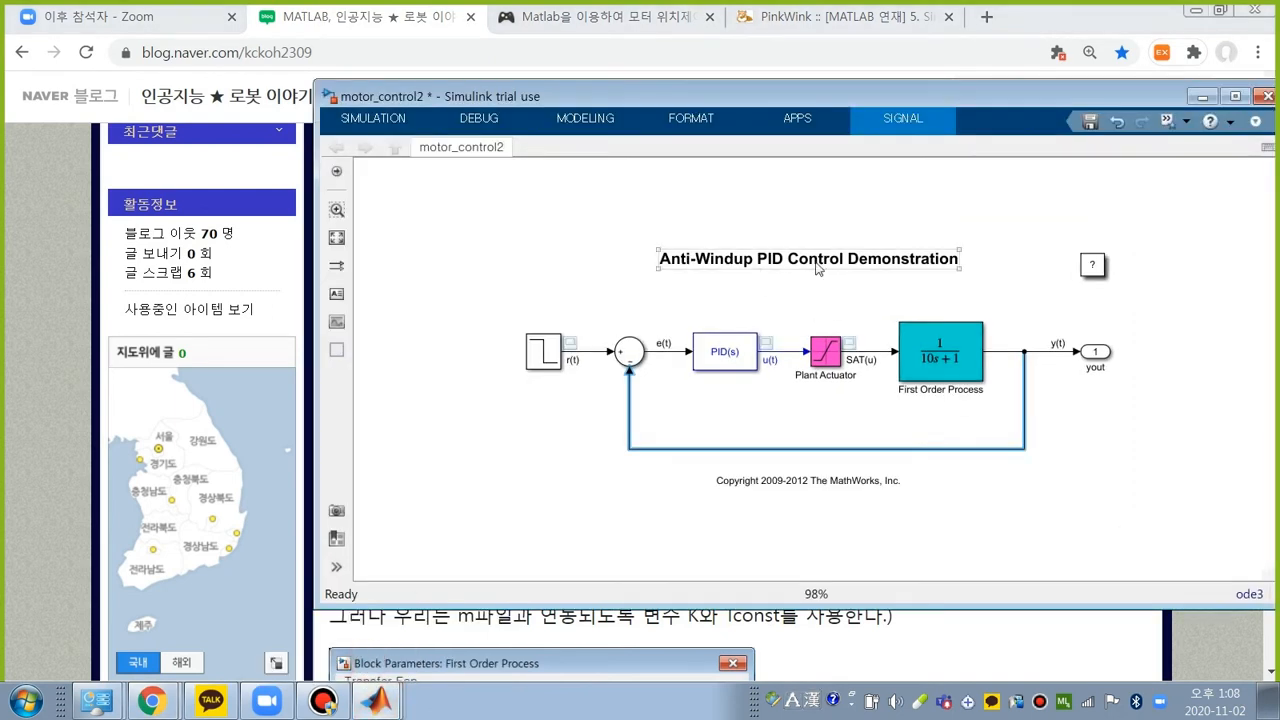
{"action": "left_click", "coordinate": [817, 262]}
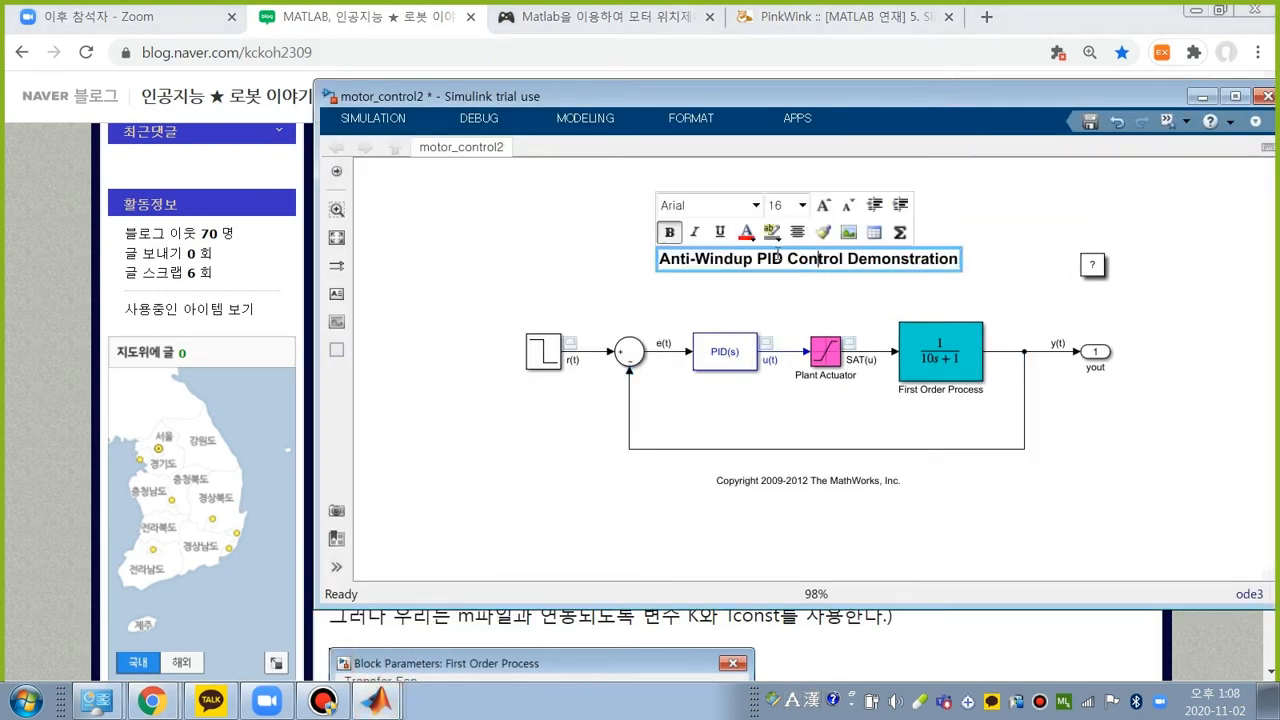
{"action": "left_click_drag", "start_coordinate": [758, 258], "coordinate": [633, 256]}
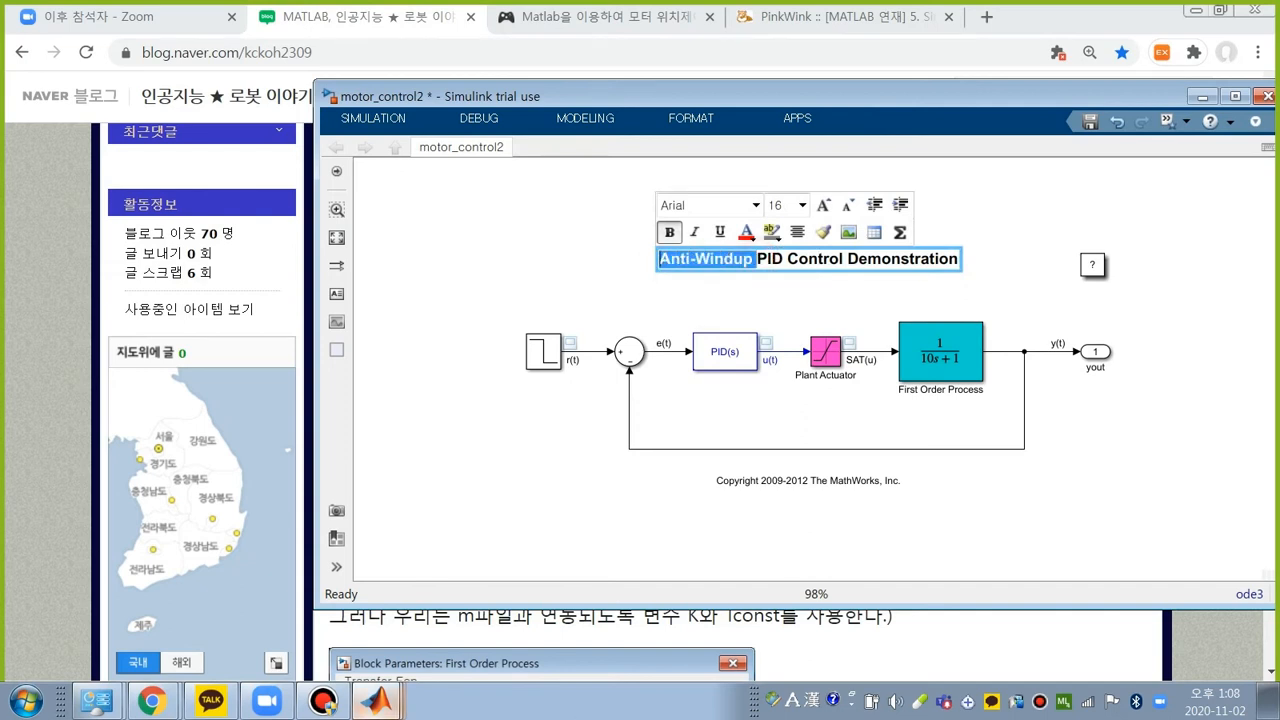
{"action": "mouse_move", "coordinate": [376, 700]}
{"action": "type", "text": "M"}
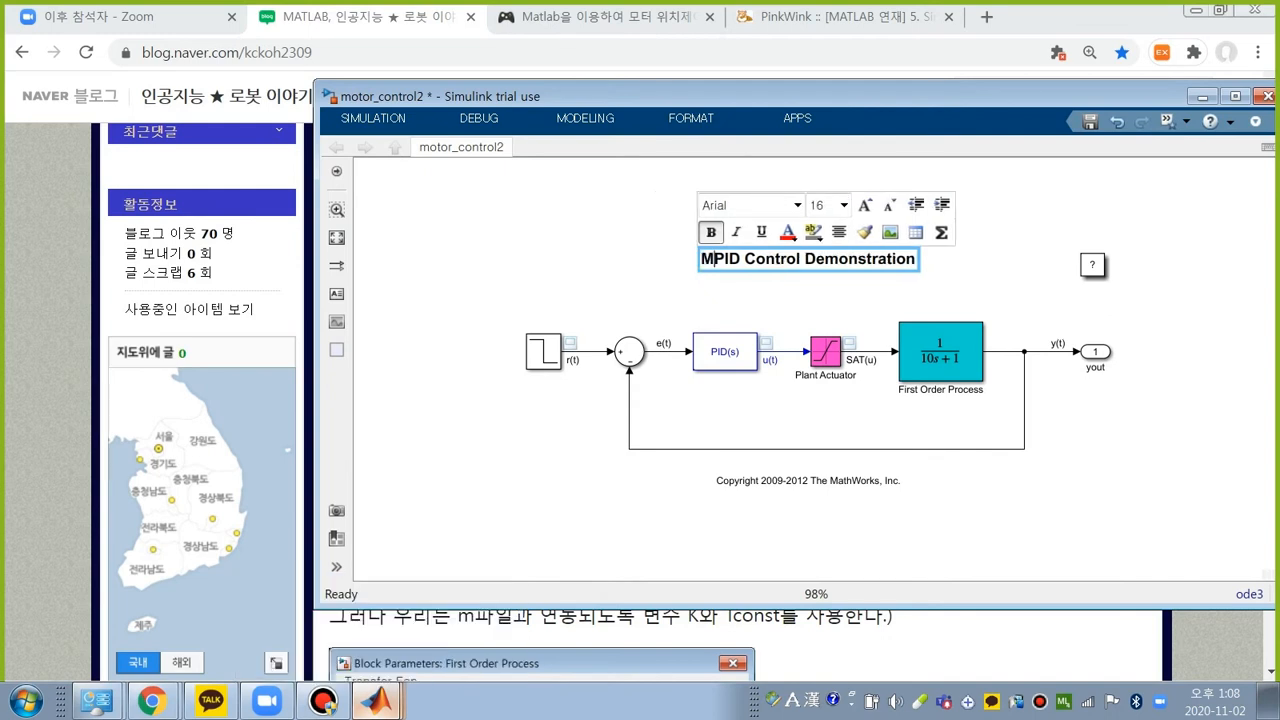
{"action": "type", "text": "otor P"}
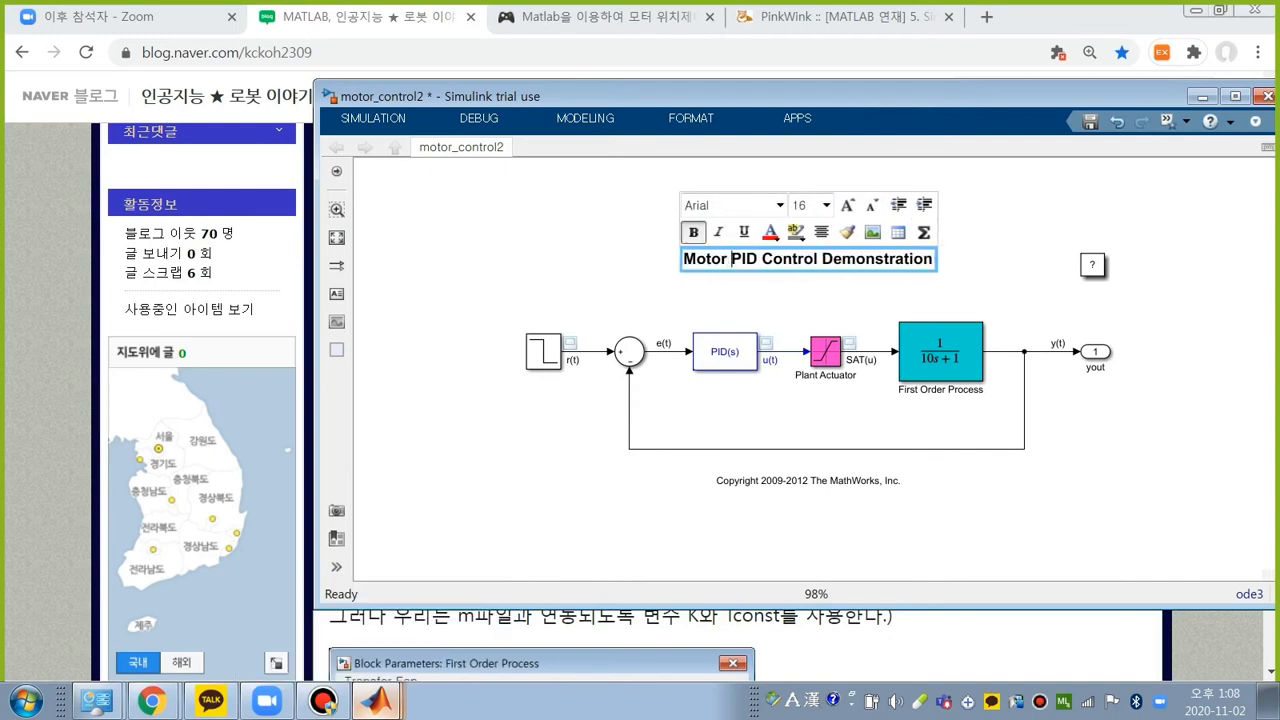
{"action": "type", "text": "osi"}
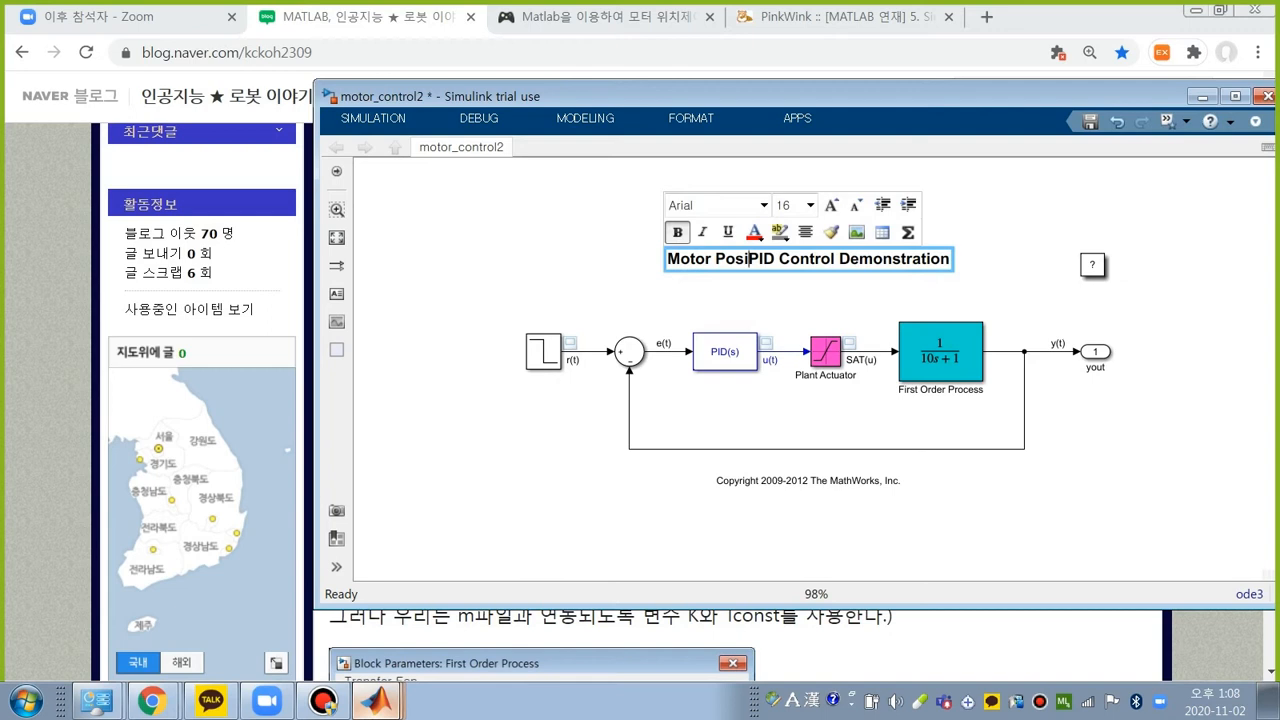
{"action": "key", "text": "BackSpace"}
{"action": "key", "text": "BackSpace"}
{"action": "key", "text": "BackSpace"}
{"action": "key", "text": "BackSpace"}
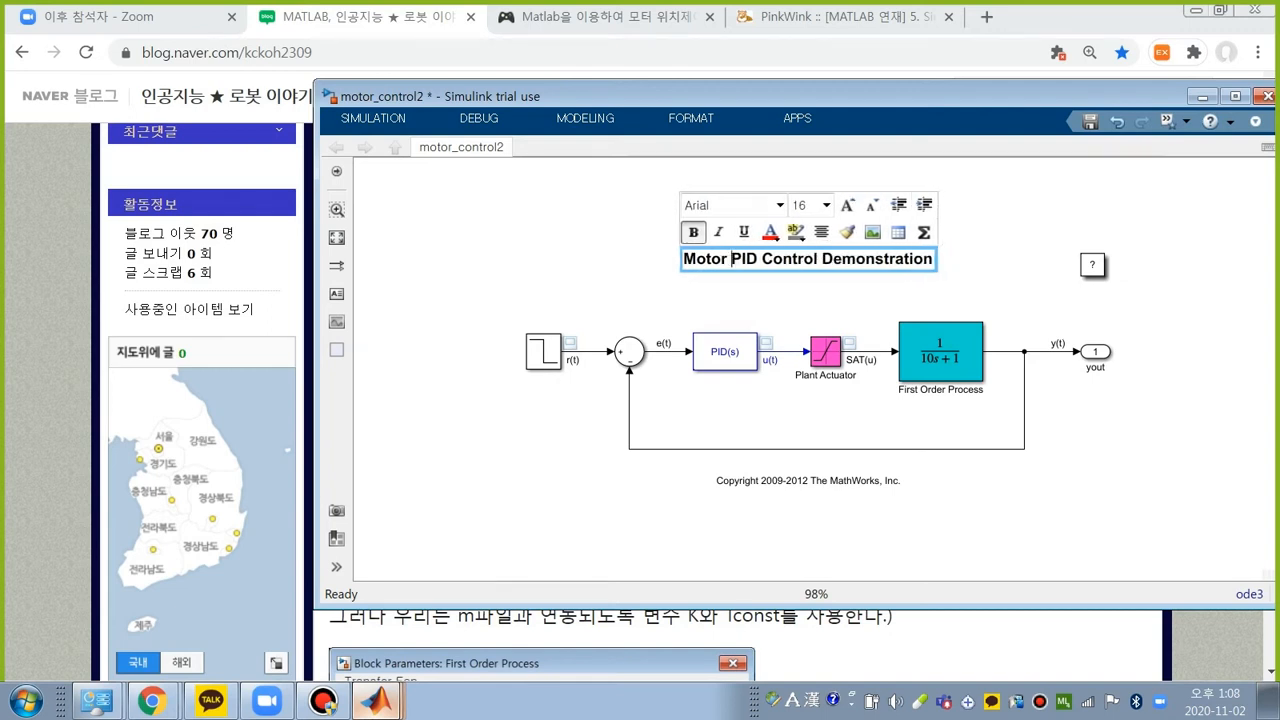
Step: Insert "Position" before "Control" so the title reads "Motor PID Position Control Demonstration"
{"action": "left_click", "coordinate": [763, 259]}
{"action": "type", "text": "P"}
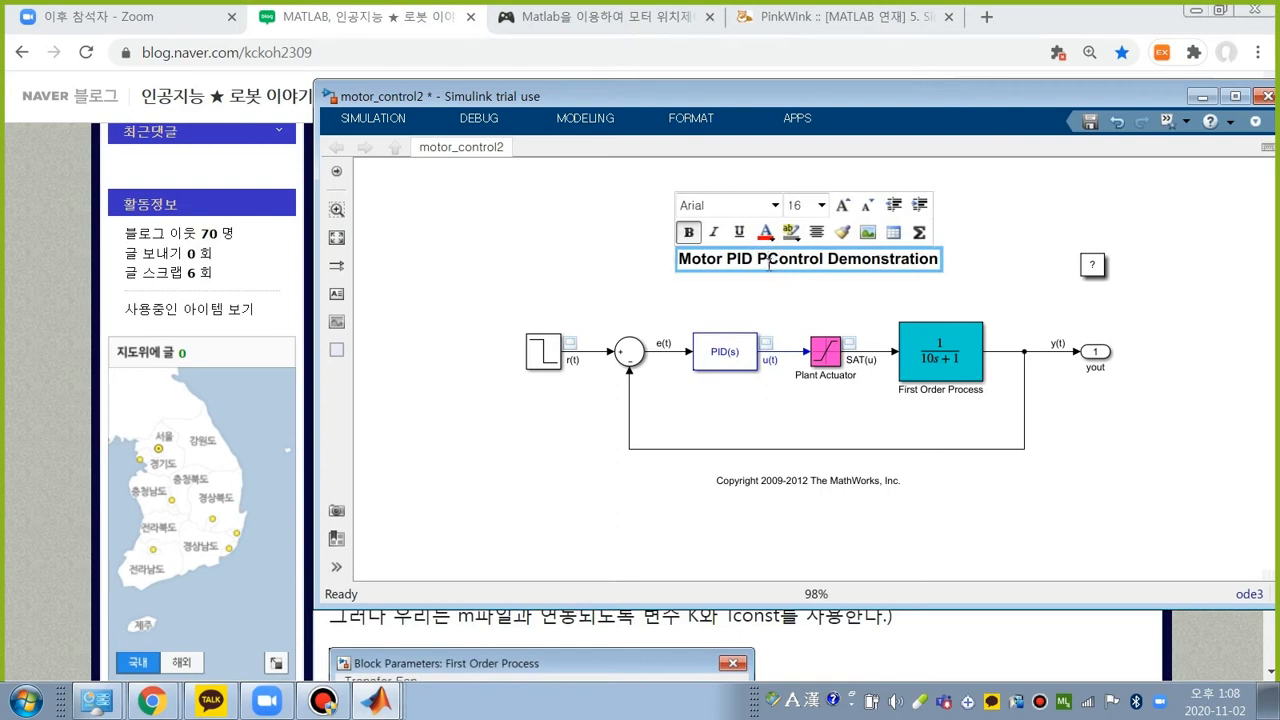
{"action": "type", "text": "osition"}
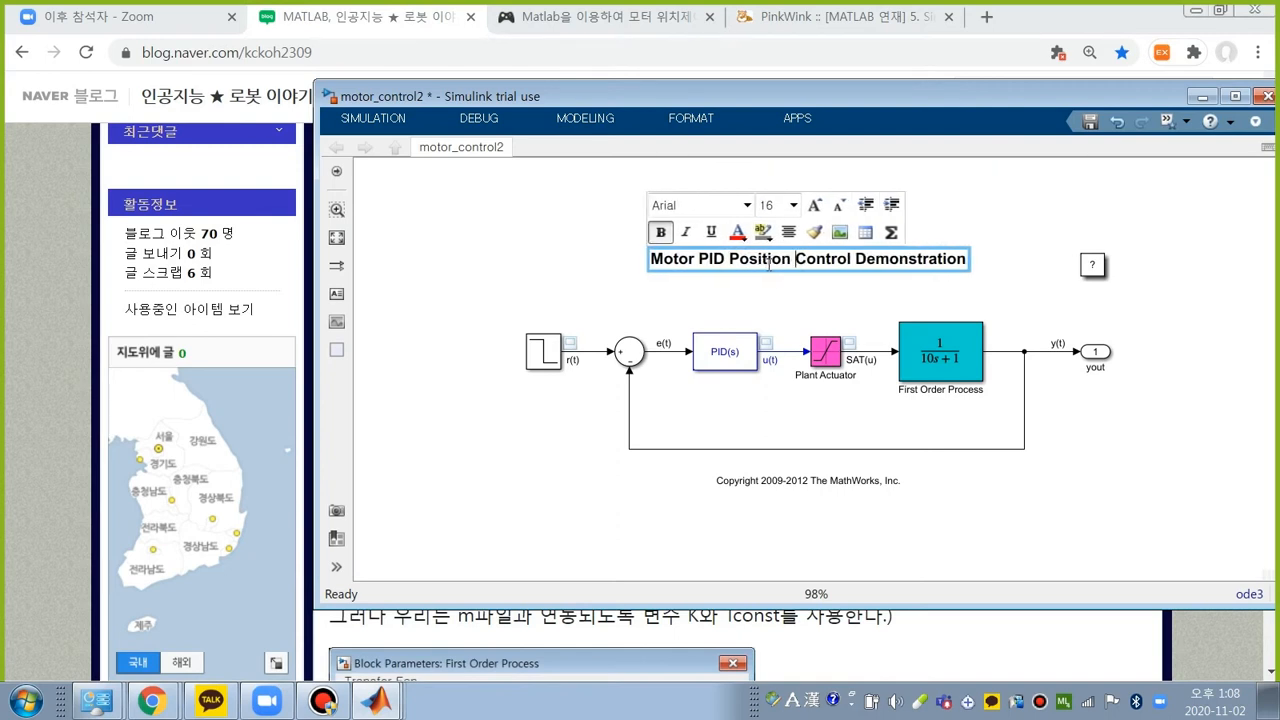
{"action": "left_click", "coordinate": [536, 224]}
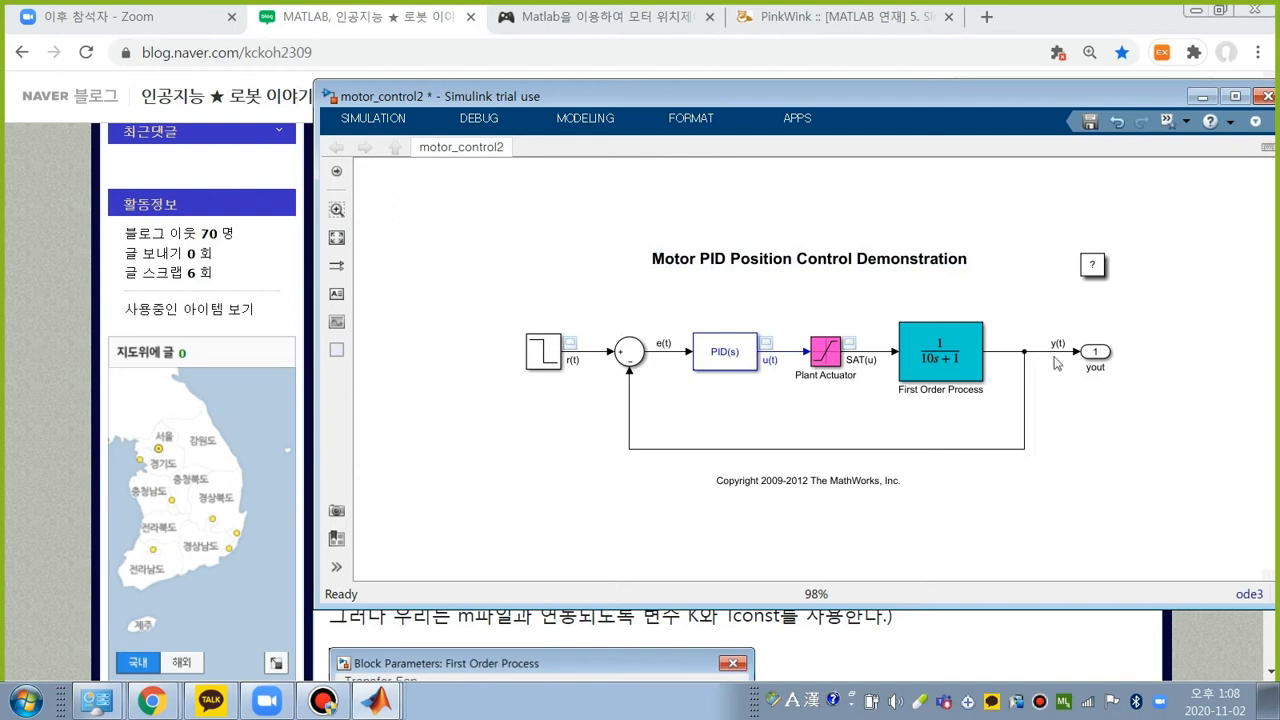
Step: Rename the First Order Process block to "plant model"
{"action": "left_click", "coordinate": [937, 392]}
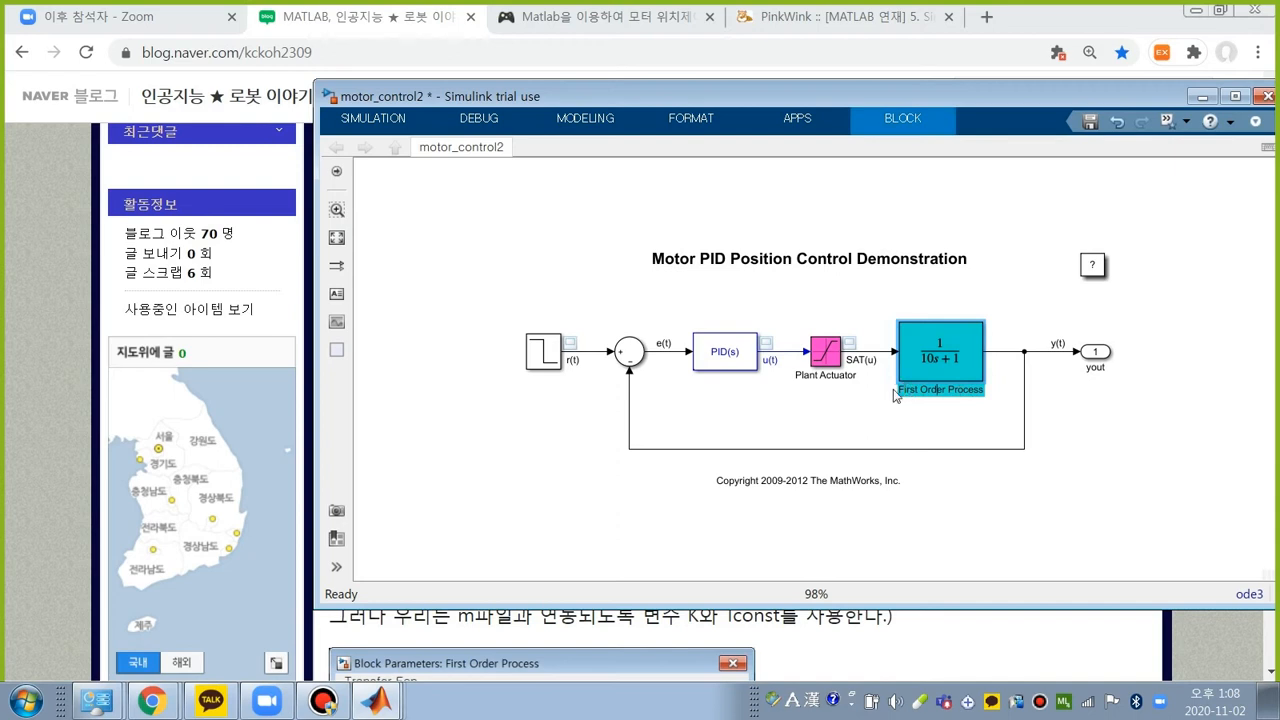
{"action": "left_click_drag", "start_coordinate": [901, 390], "coordinate": [985, 392]}
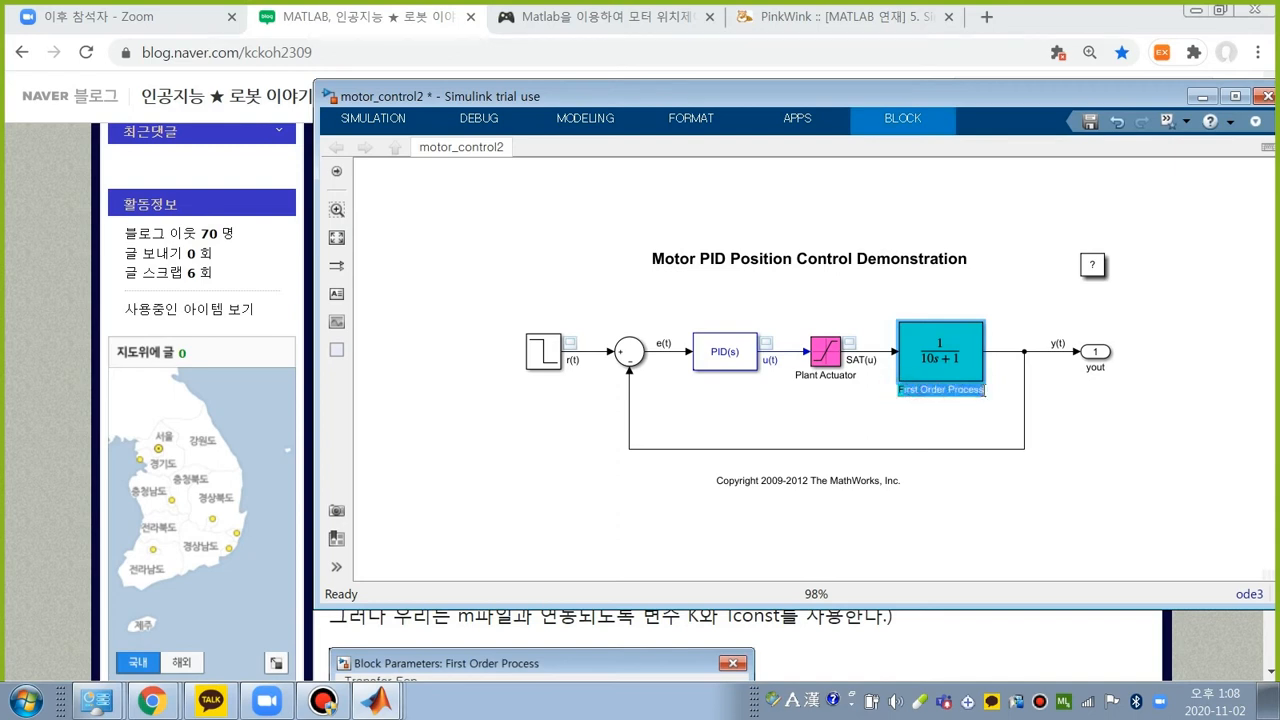
{"action": "type", "text": "F"}
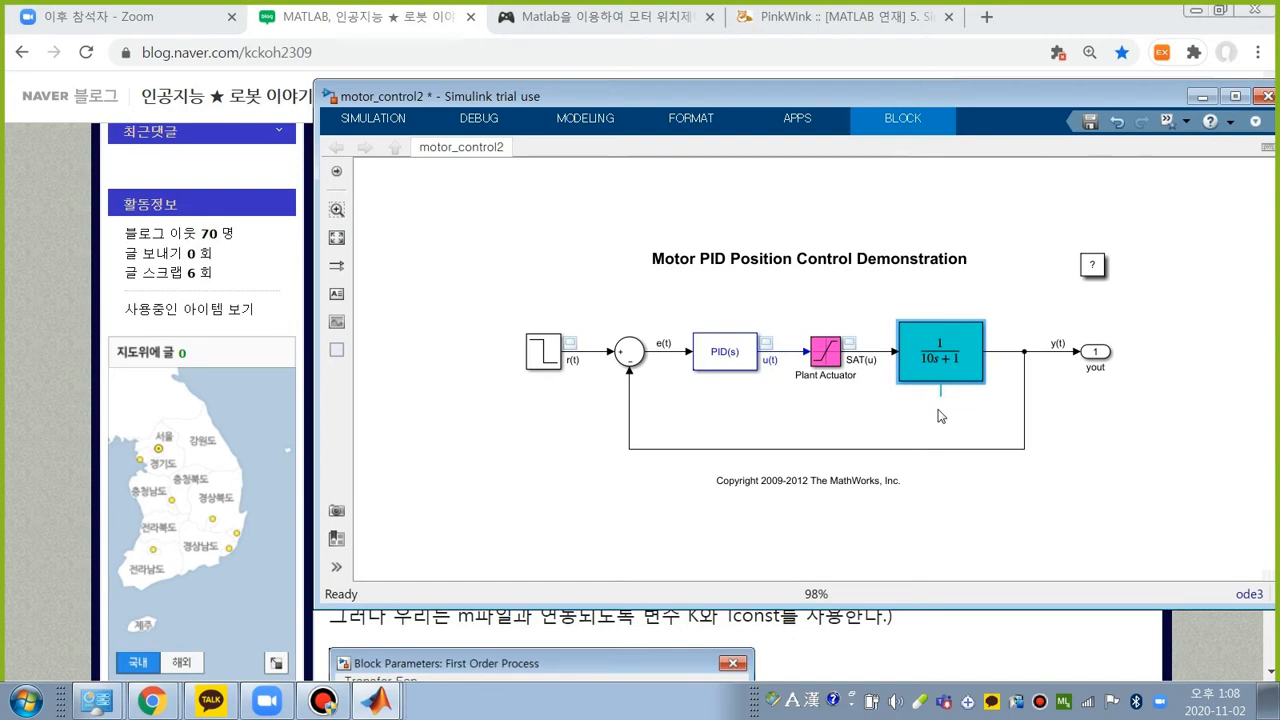
{"action": "type", "text": "plant model"}
{"action": "left_click", "coordinate": [975, 190]}
Step: Shift the copyright note slightly below the feedback loop and replace its text with "design by" followed by the author's name
{"action": "left_click", "coordinate": [866, 490]}
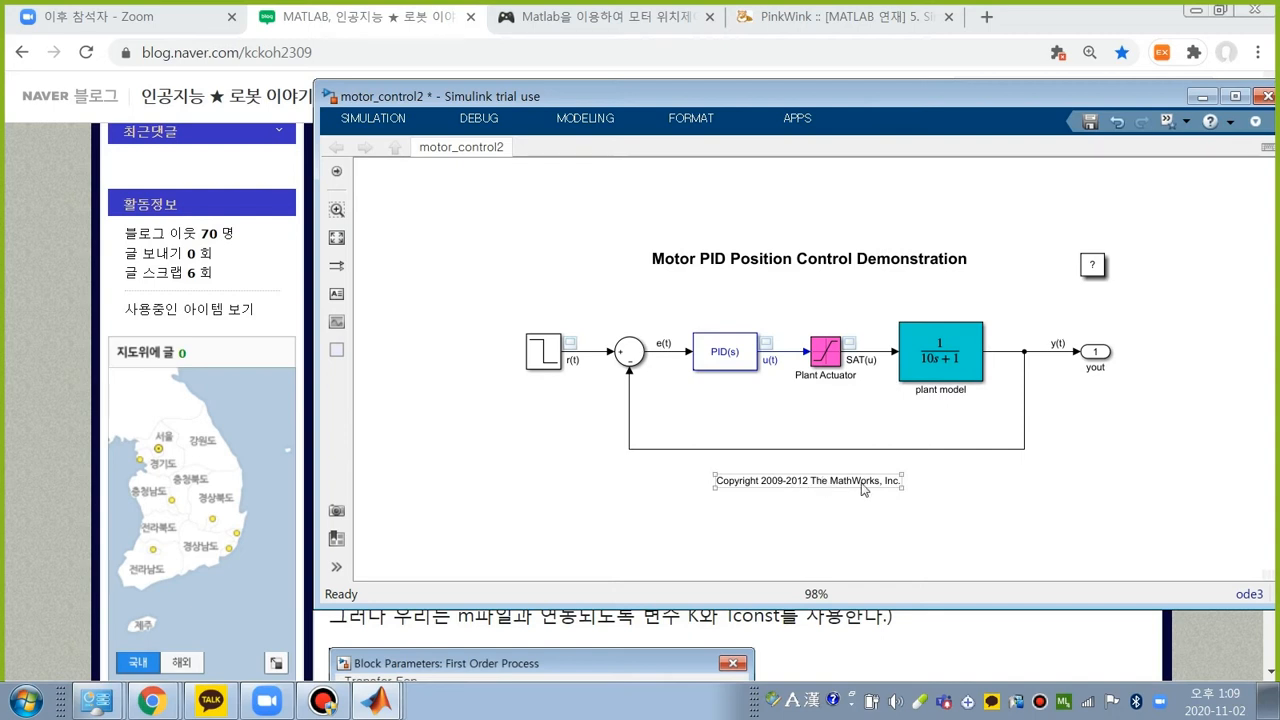
{"action": "double_click", "coordinate": [866, 482]}
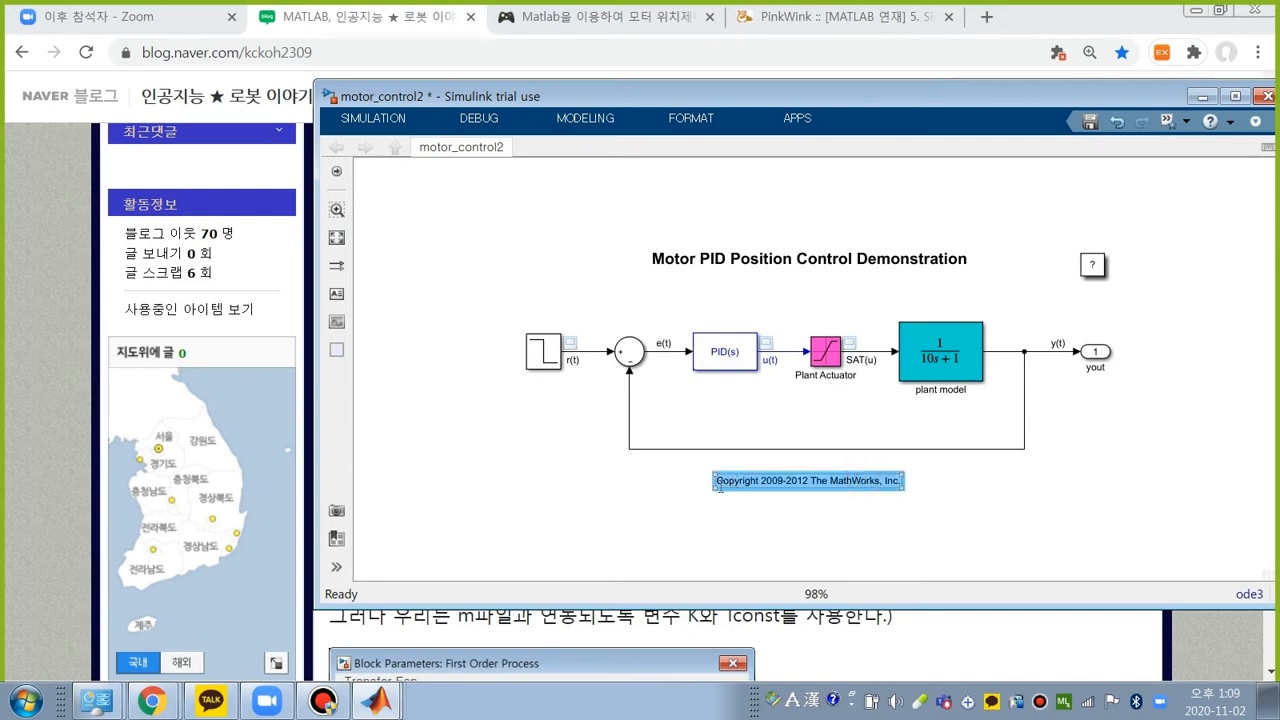
{"action": "mouse_move", "coordinate": [720, 487]}
{"action": "left_mouse_down"}
{"action": "mouse_move", "coordinate": [830, 497]}
{"action": "mouse_move", "coordinate": [697, 500]}
{"action": "left_mouse_up"}
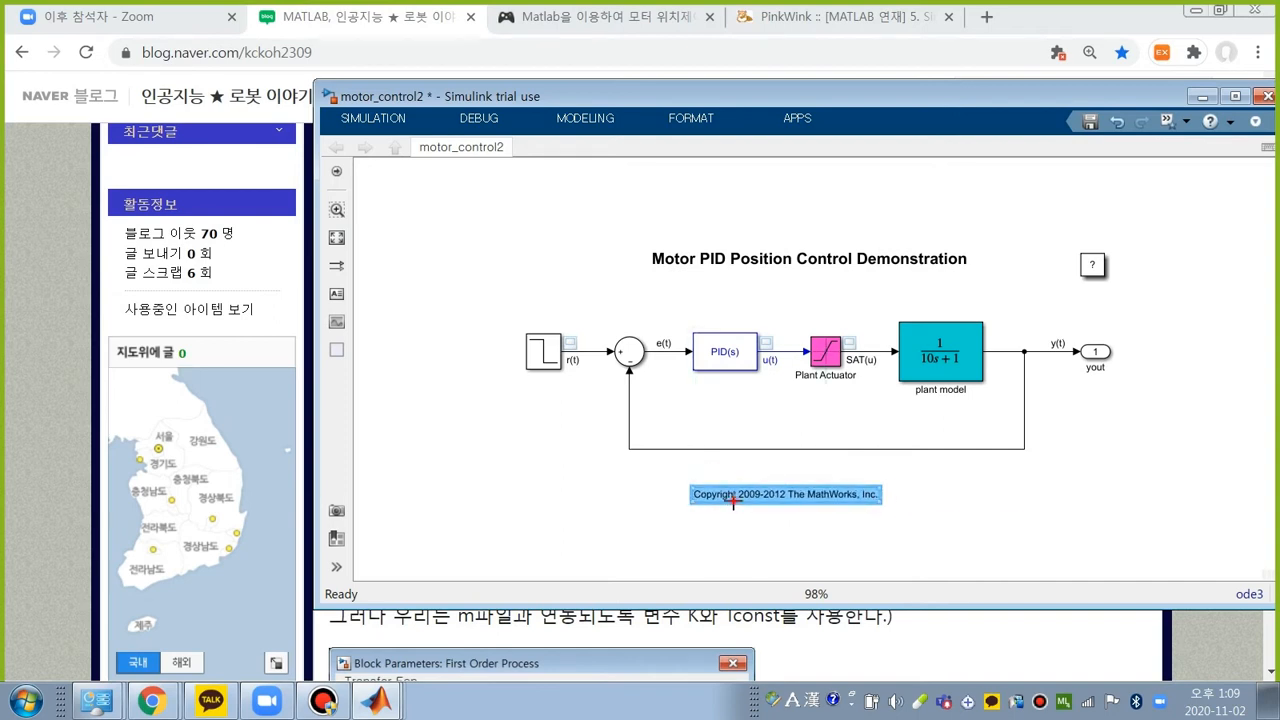
{"action": "double_click", "coordinate": [731, 500]}
{"action": "triple_click", "coordinate": [697, 495]}
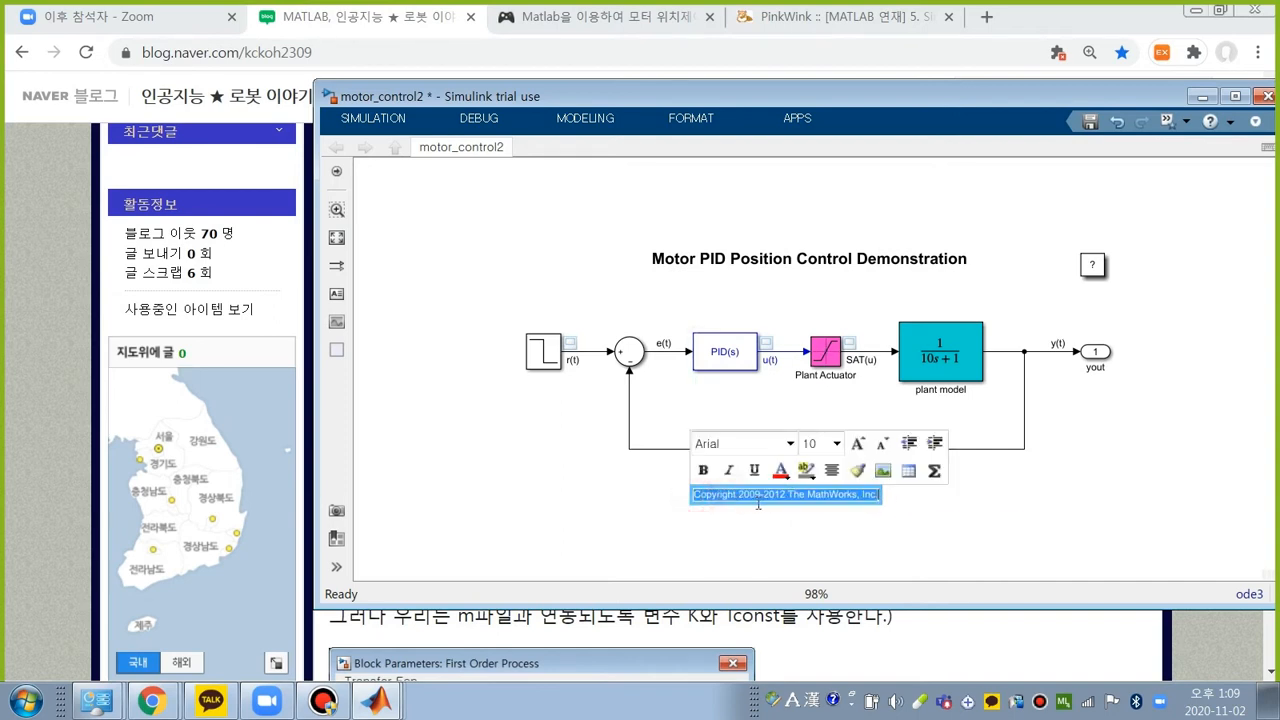
{"action": "key", "text": "Delete"}
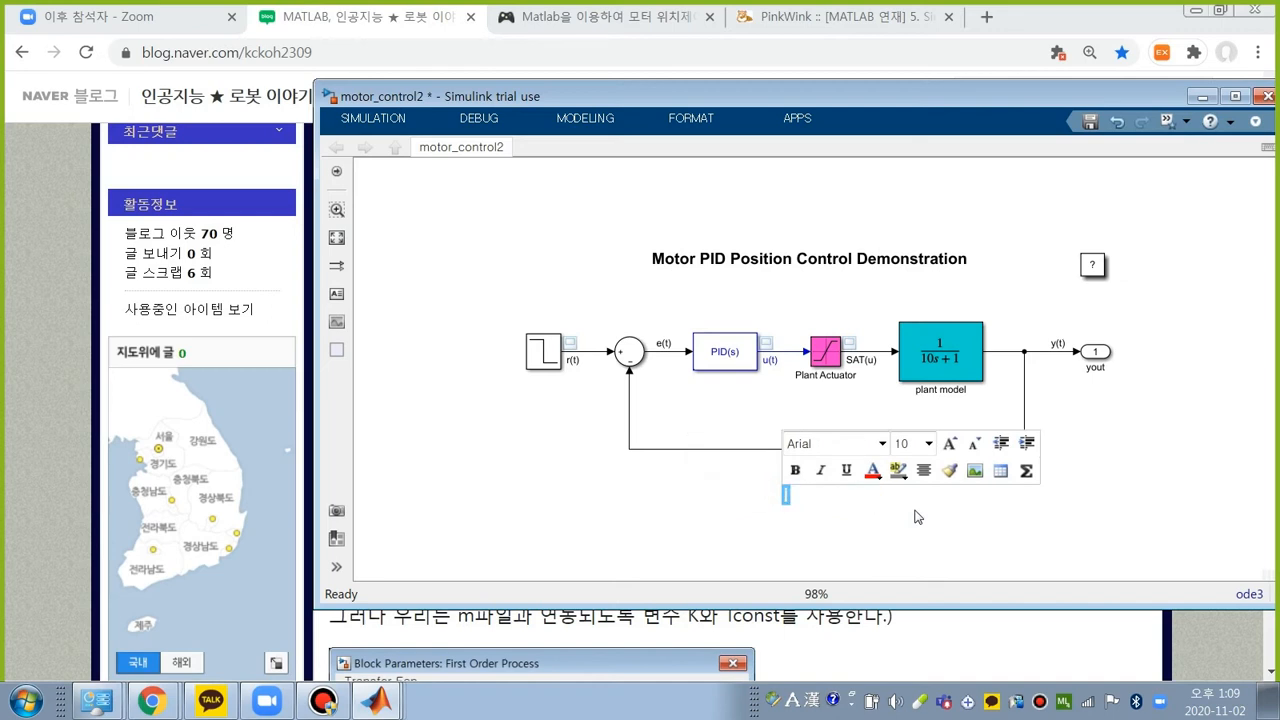
{"action": "type", "text": "de"}
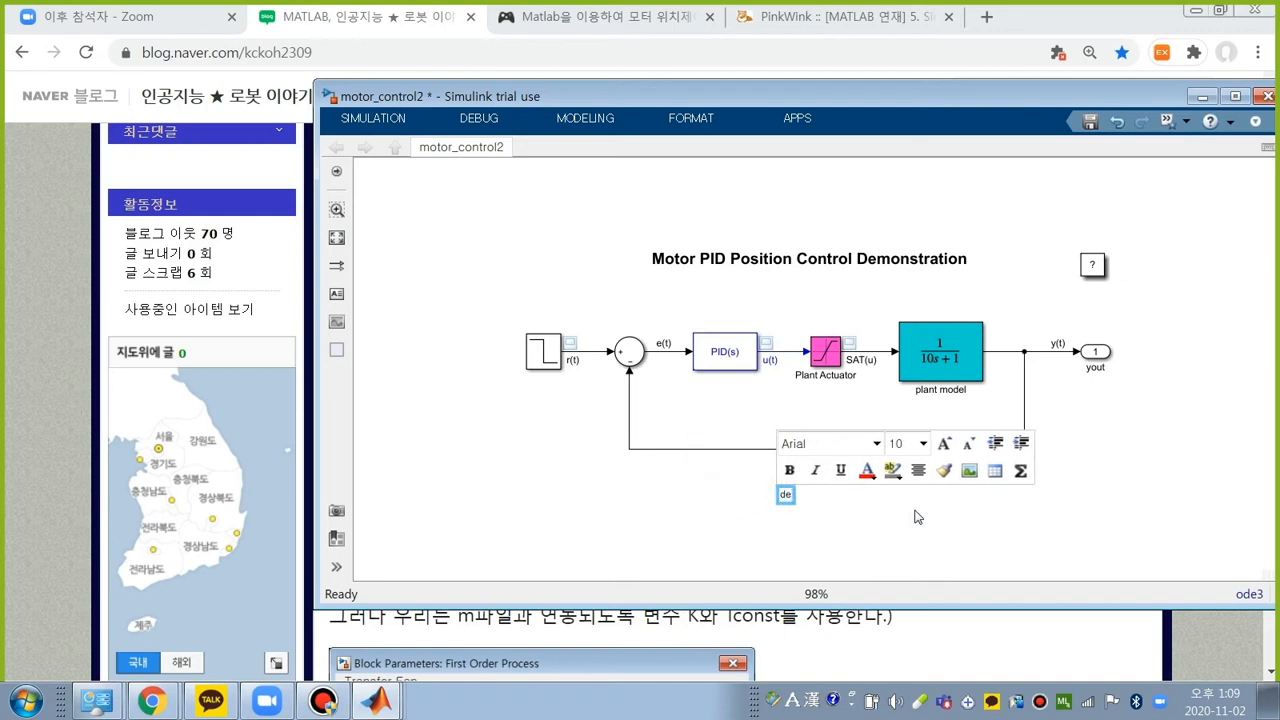
{"action": "type", "text": "sign by "}
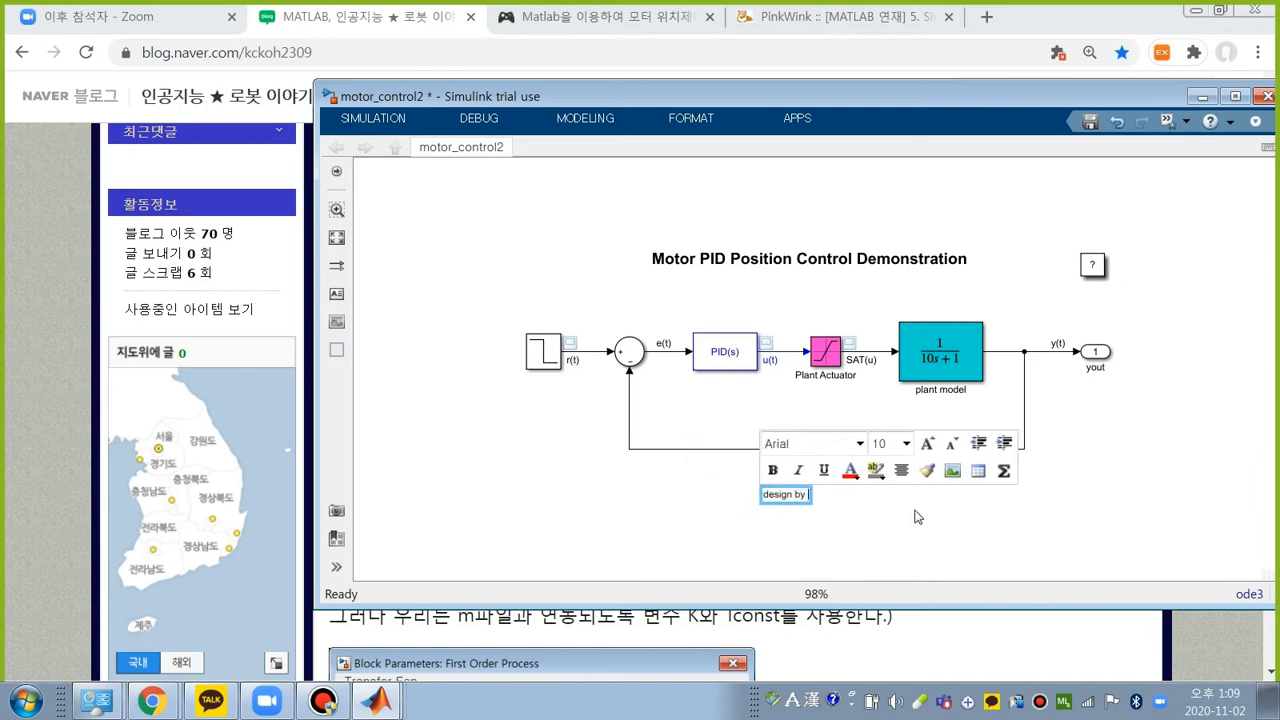
{"action": "type", "text": "K."}
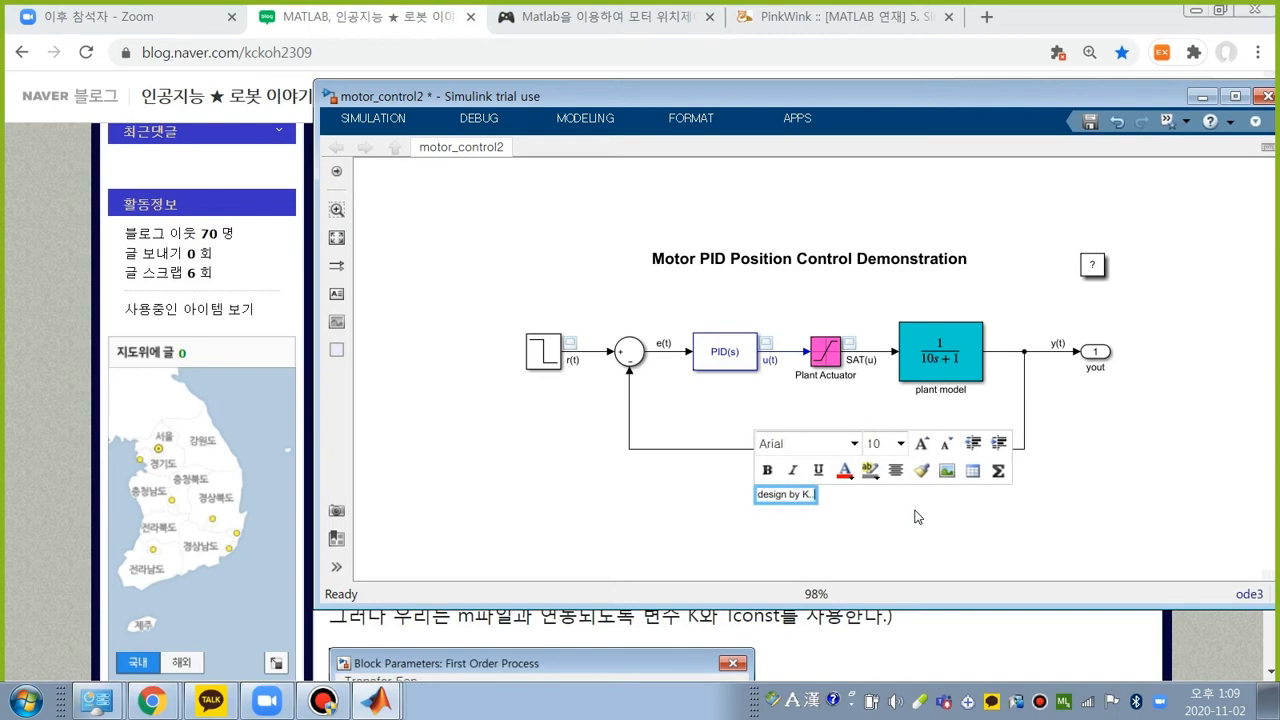
{"action": "type", "text": "C Koh"}
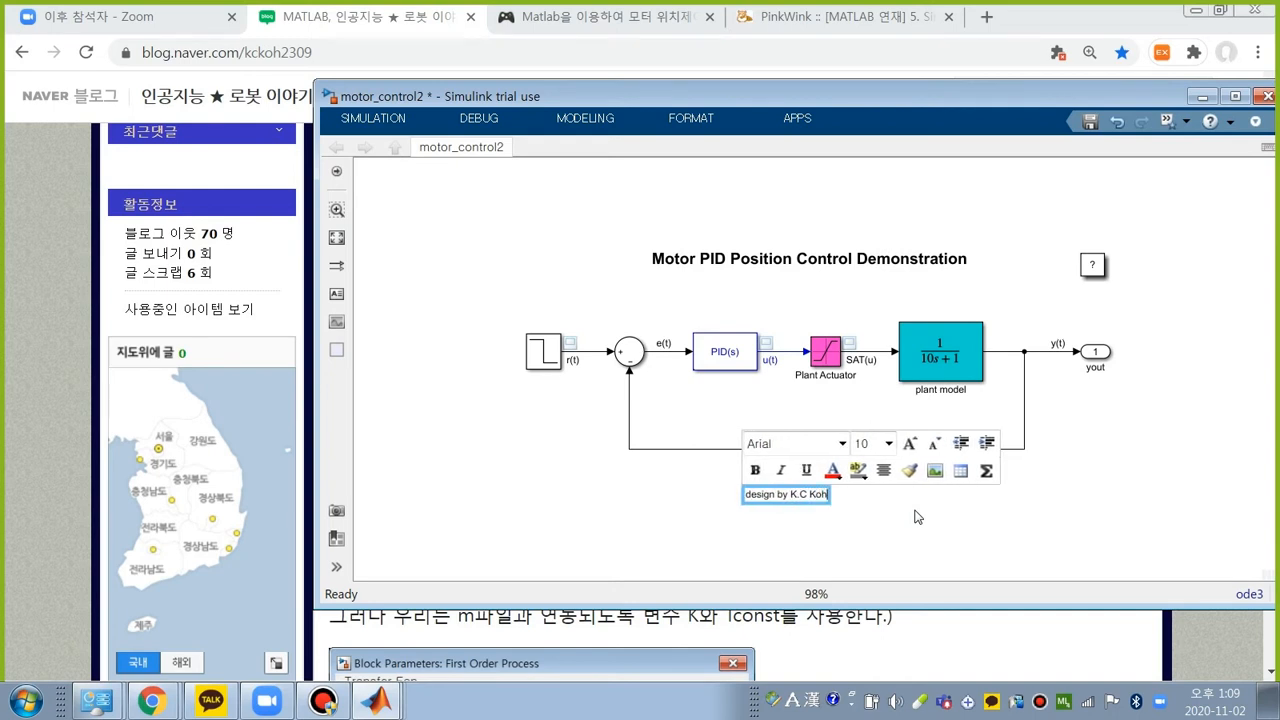
{"action": "left_click", "coordinate": [1006, 517]}
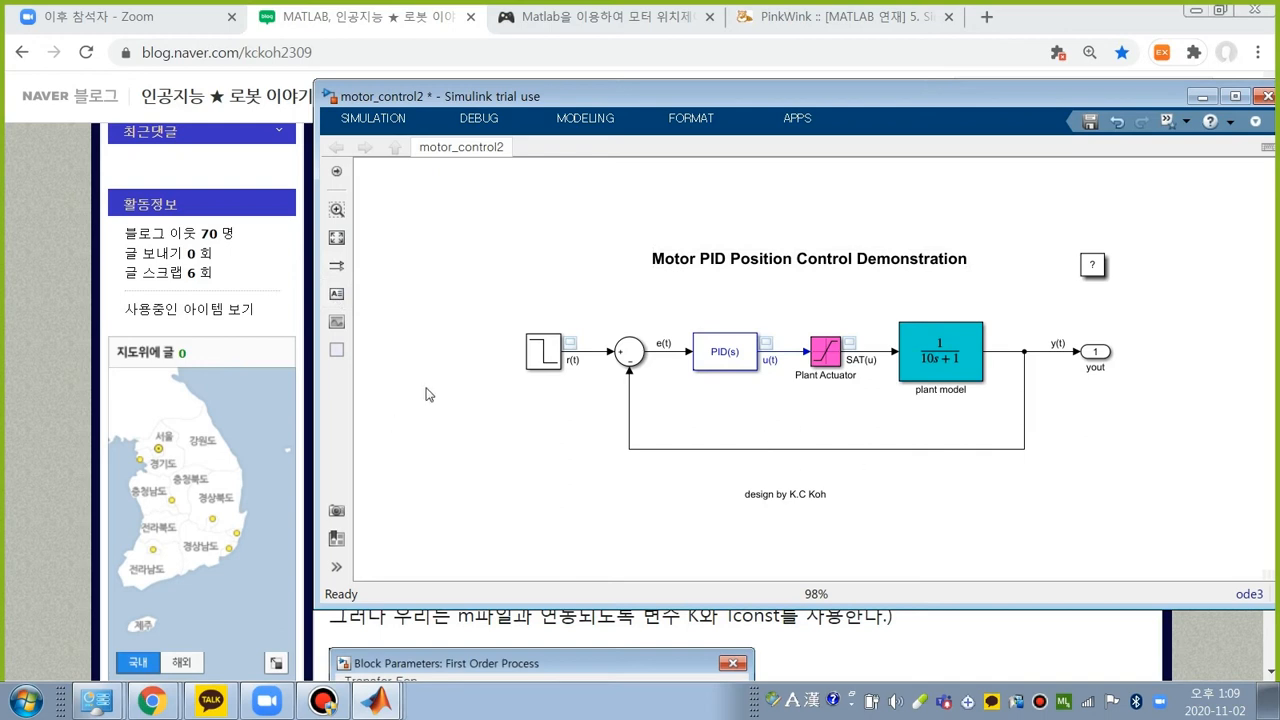
Step: Check the blog post's numerator and denominator coefficients for the Plant Model block, and return to the motor_control2 model
{"action": "left_click", "coordinate": [1005, 628]}
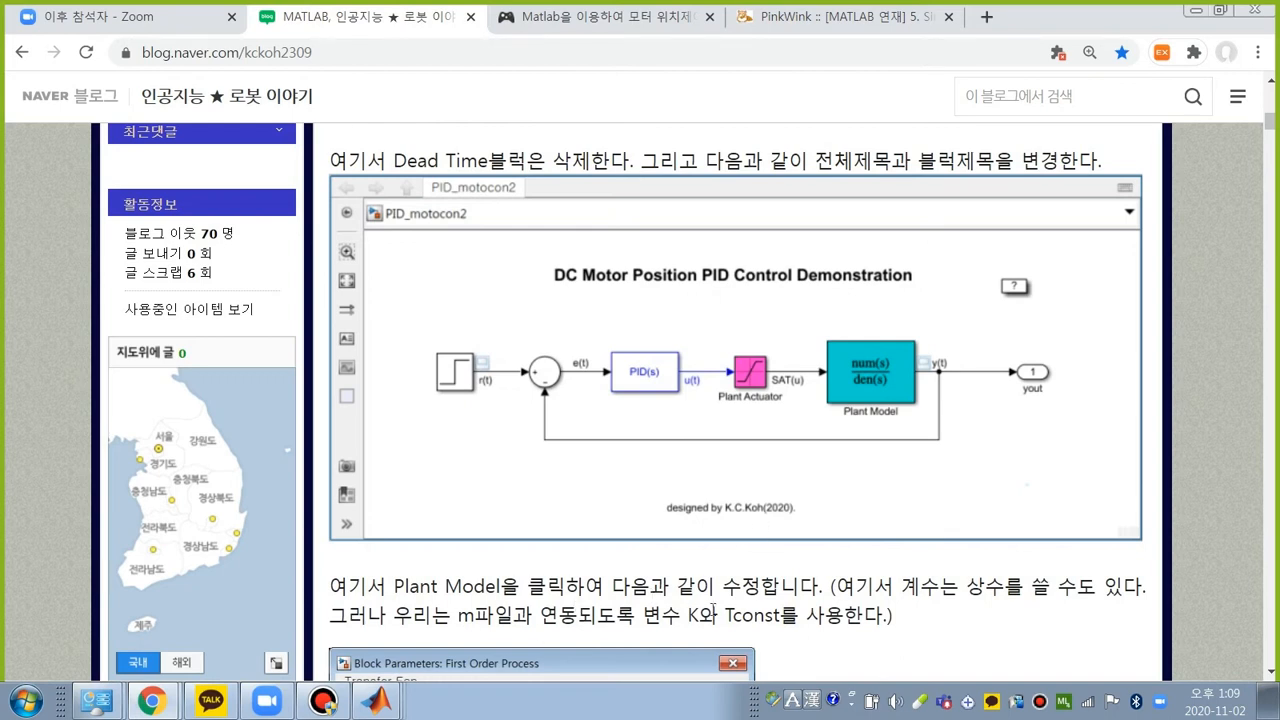
{"action": "scroll", "coordinate": [790, 572], "scroll_direction": "down", "scroll_amount": 4}
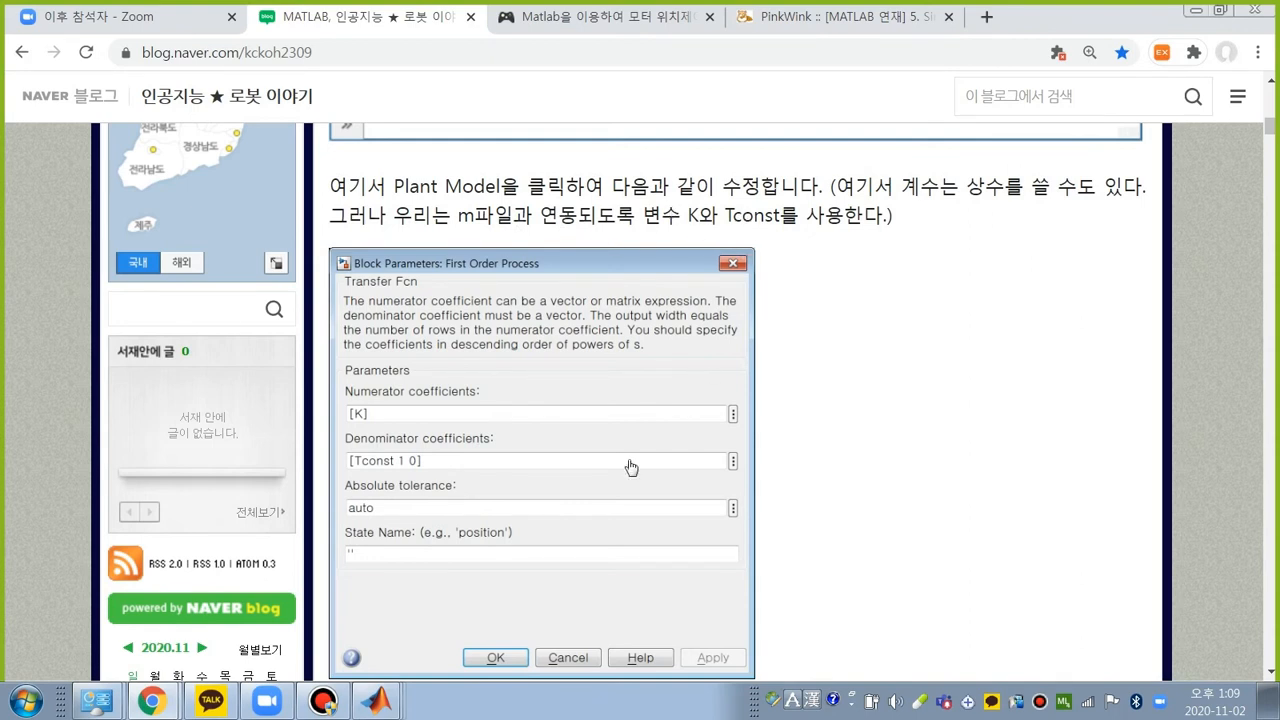
{"action": "left_click", "coordinate": [377, 704]}
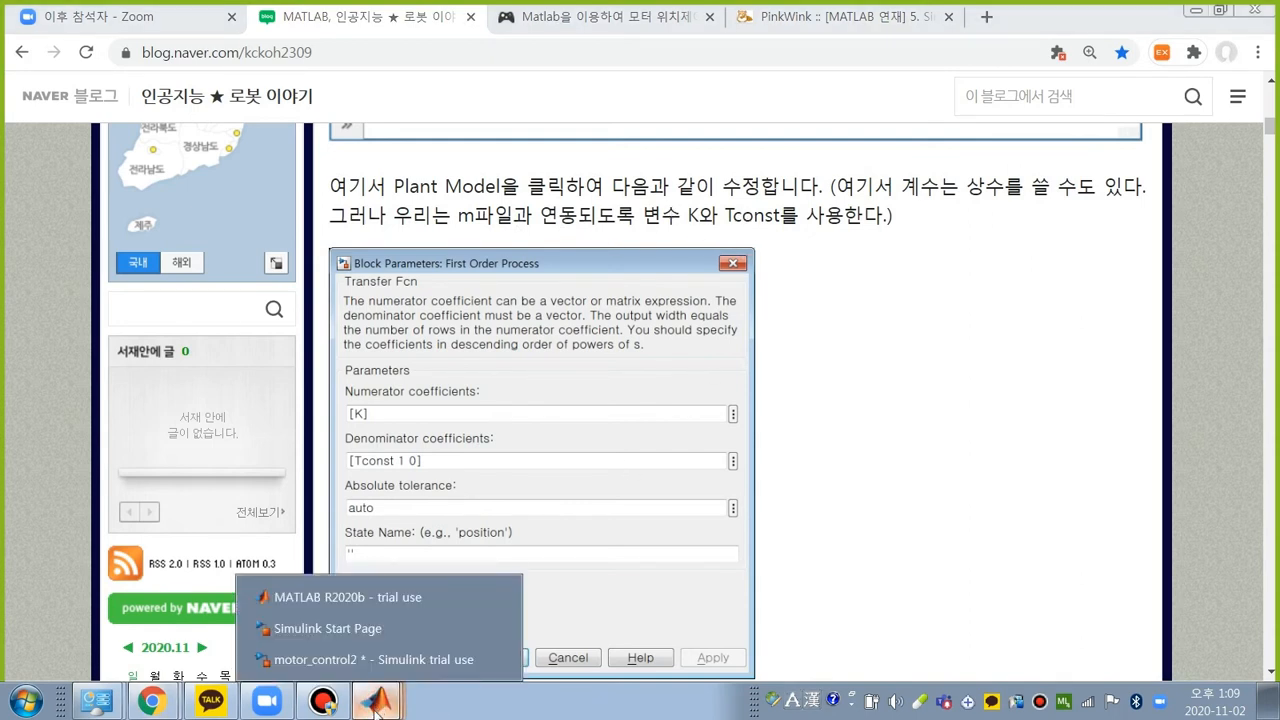
{"action": "left_click", "coordinate": [388, 659]}
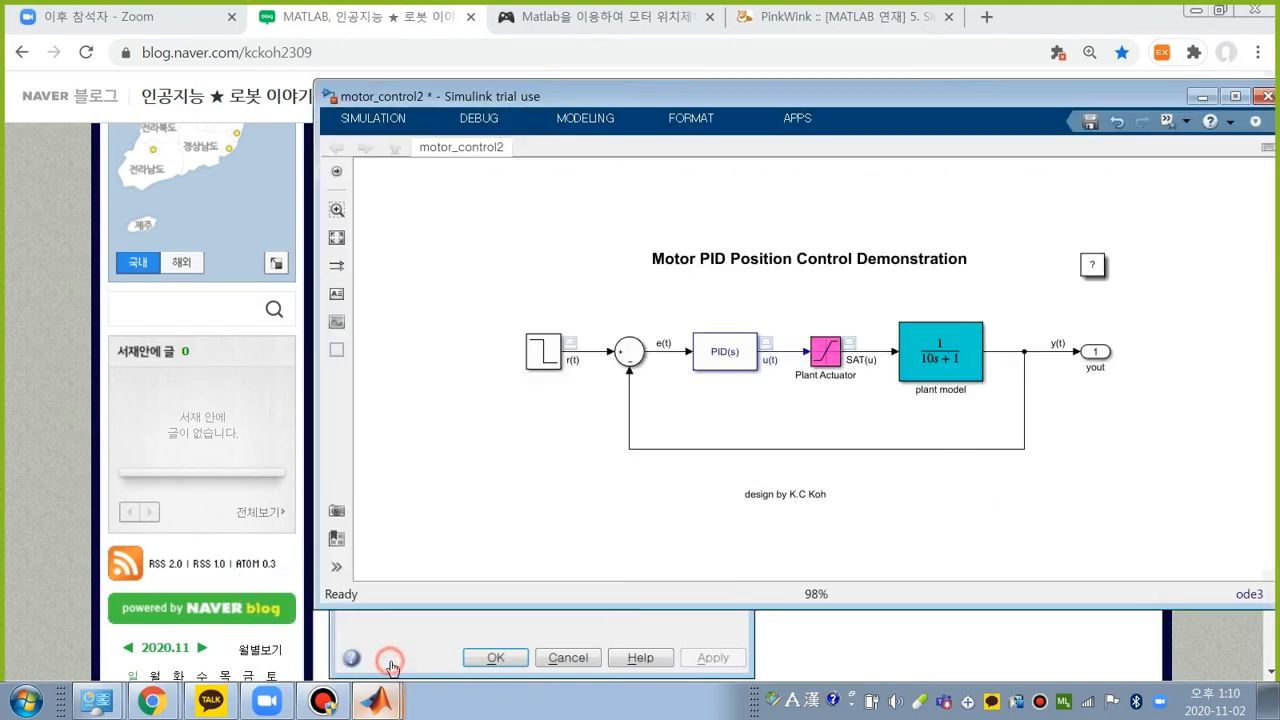
Step: Set the plant model block's numerator coefficients to [K] and its denominator coefficients to [Tconst 1 0]
{"action": "left_click", "coordinate": [945, 355]}
{"action": "double_click", "coordinate": [945, 356]}
{"action": "left_click", "coordinate": [942, 358]}
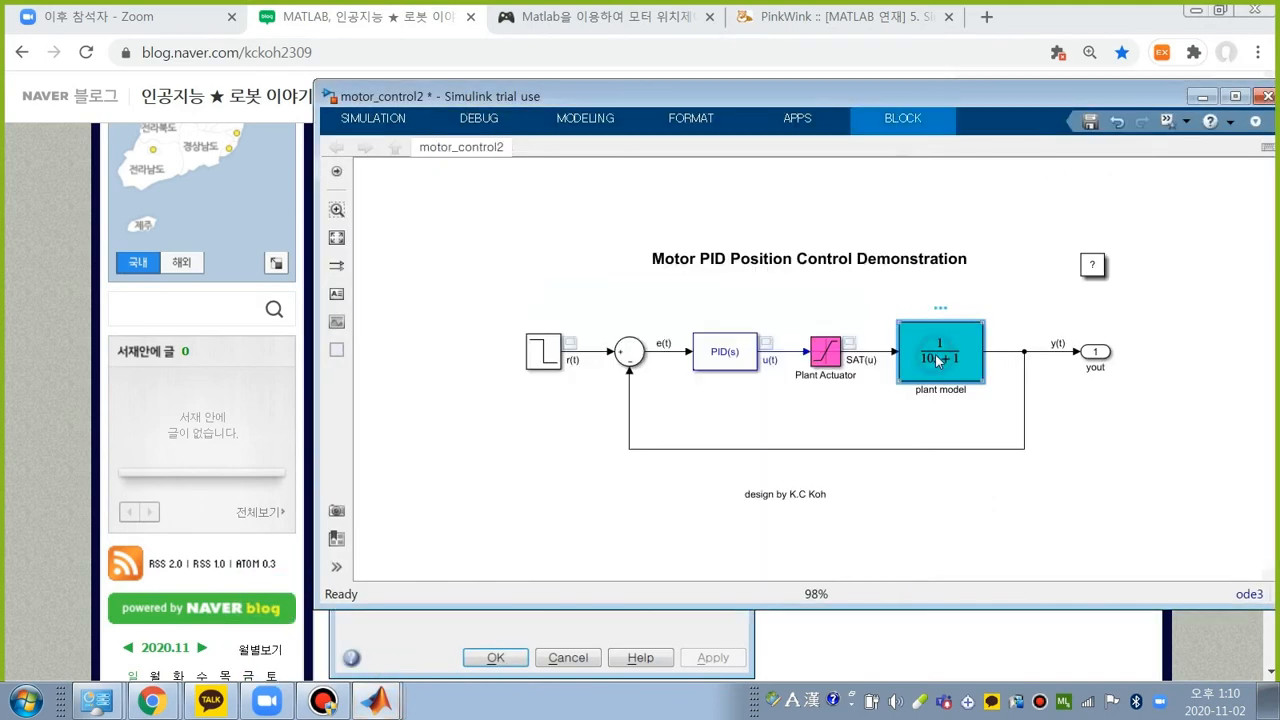
{"action": "double_click", "coordinate": [940, 358]}
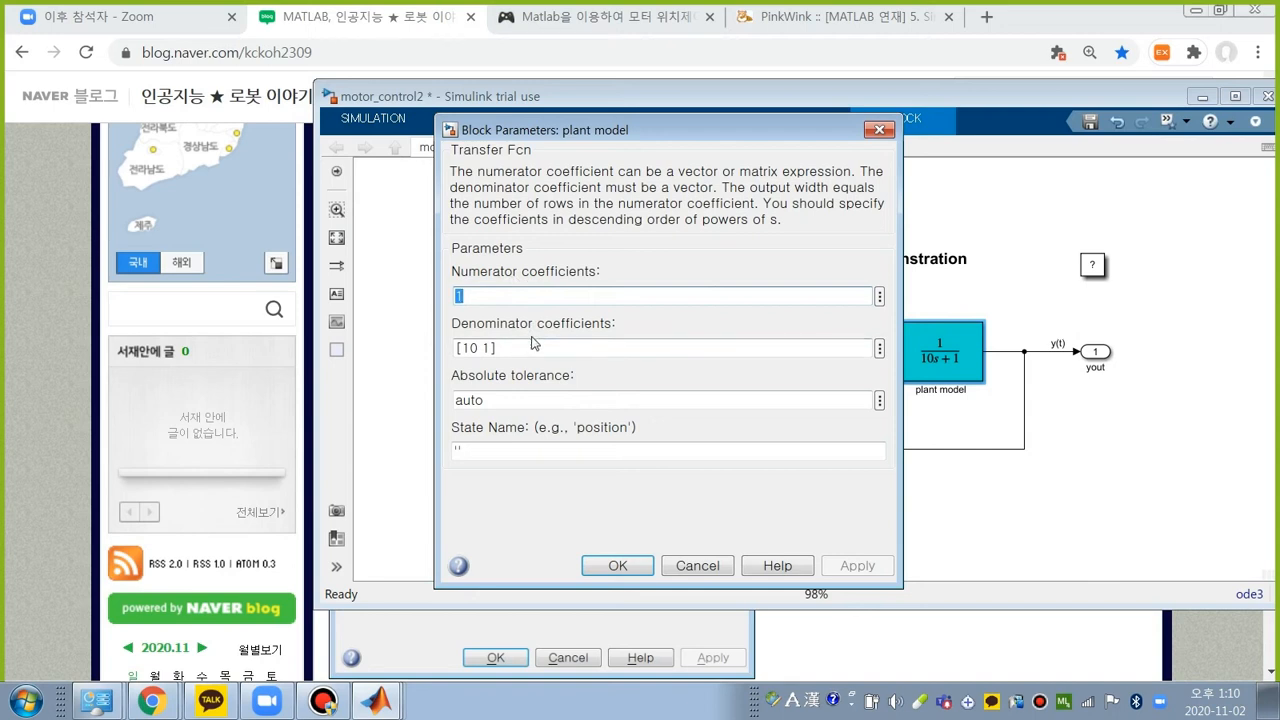
{"action": "type", "text": "["}
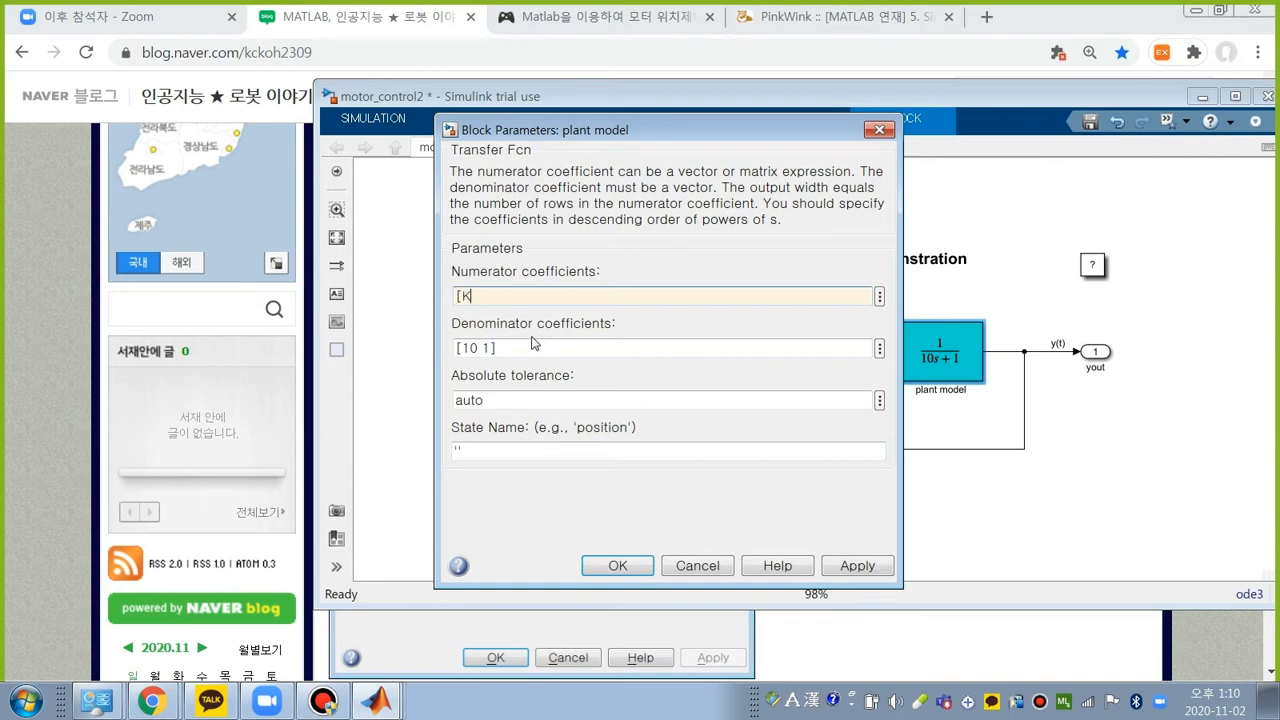
{"action": "type", "text": "K]"}
{"action": "left_click", "coordinate": [503, 348]}
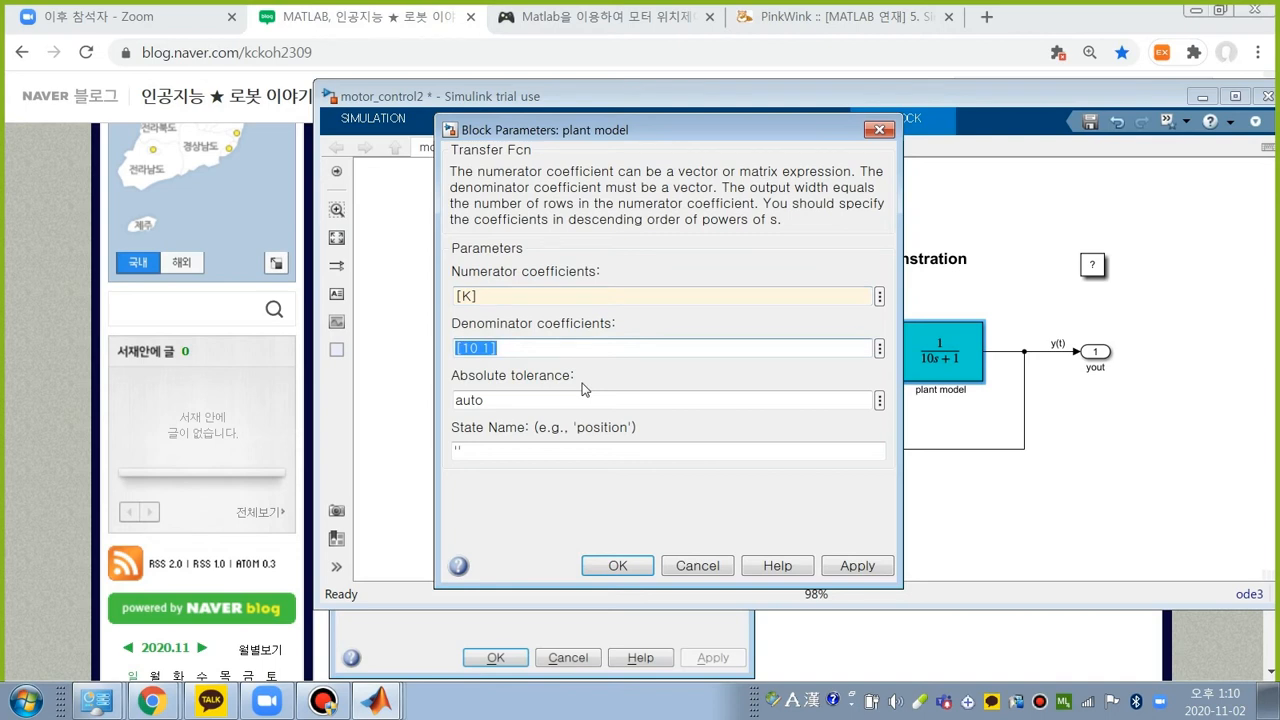
{"action": "type", "text": "[T"}
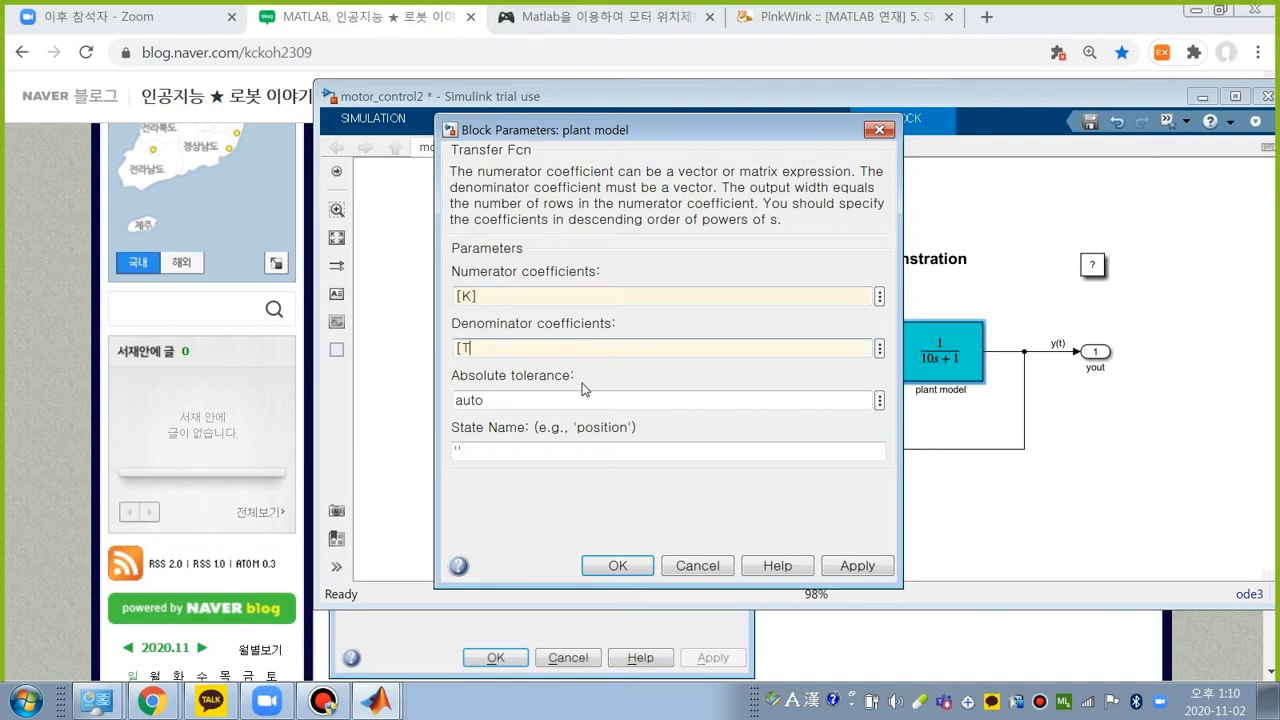
{"action": "type", "text": "const 1 0"}
{"action": "left_click", "coordinate": [619, 566]}
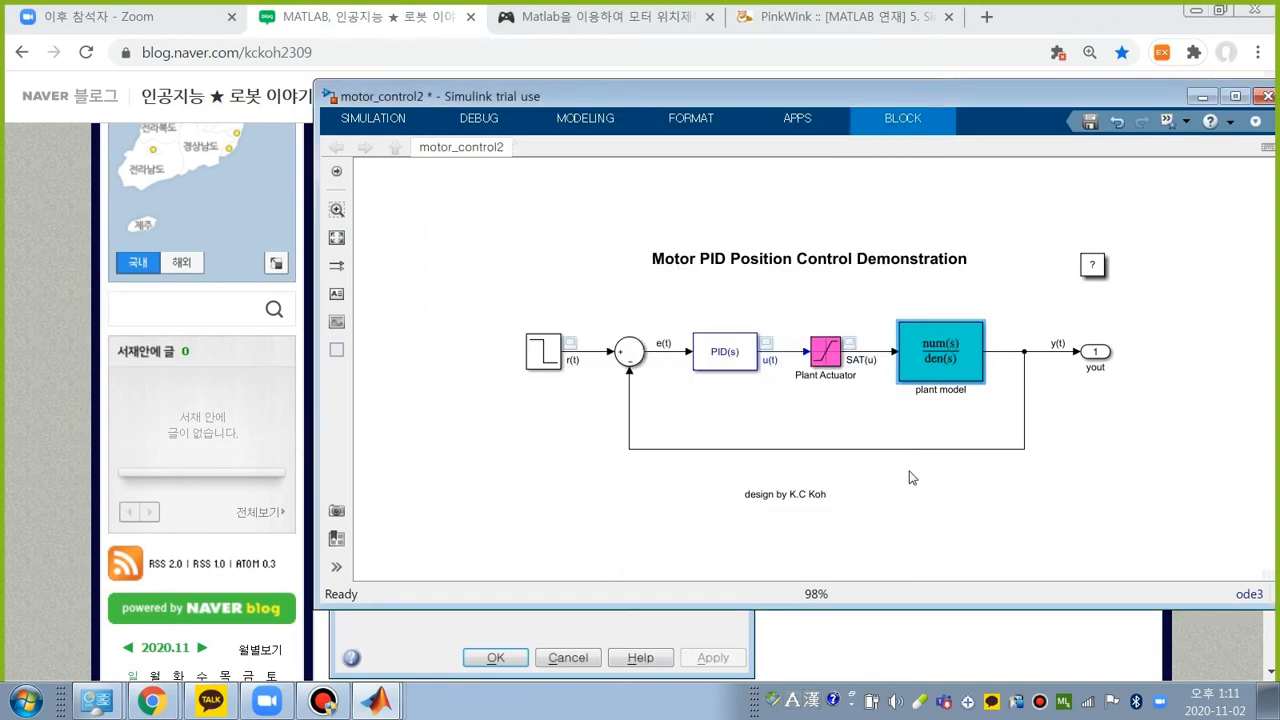
{"action": "double_click", "coordinate": [942, 357]}
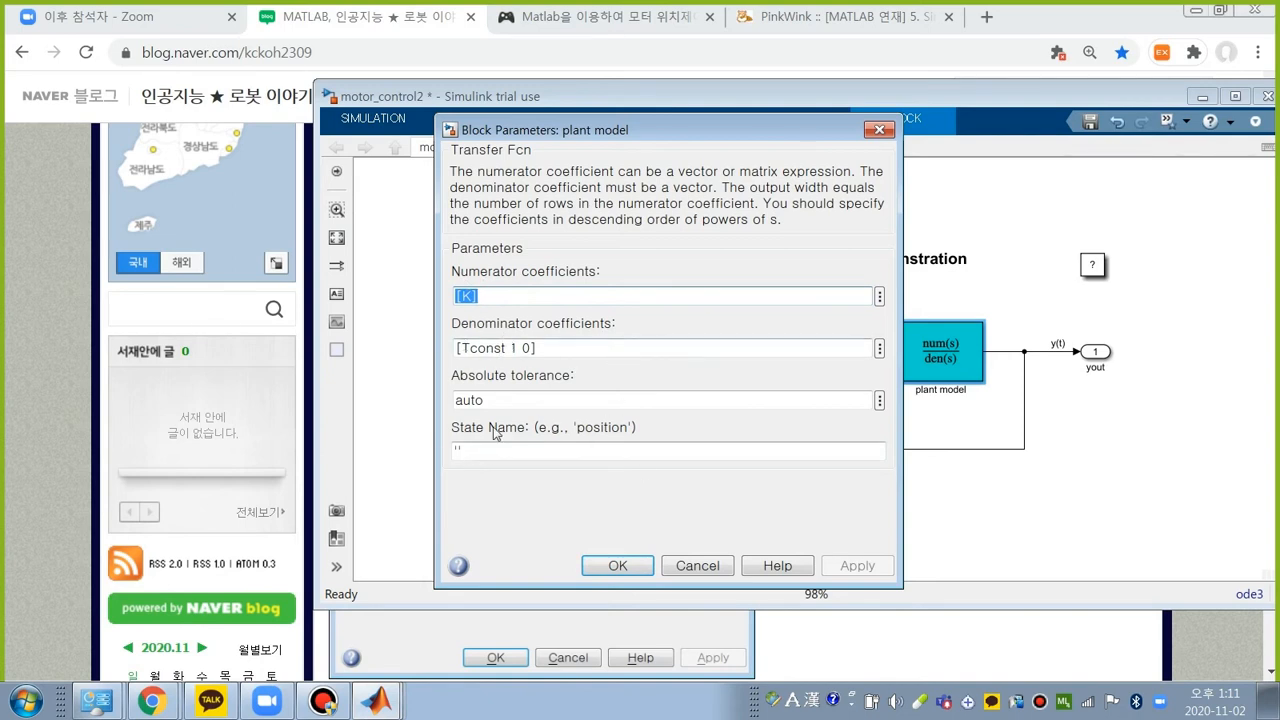
{"action": "left_click", "coordinate": [618, 565]}
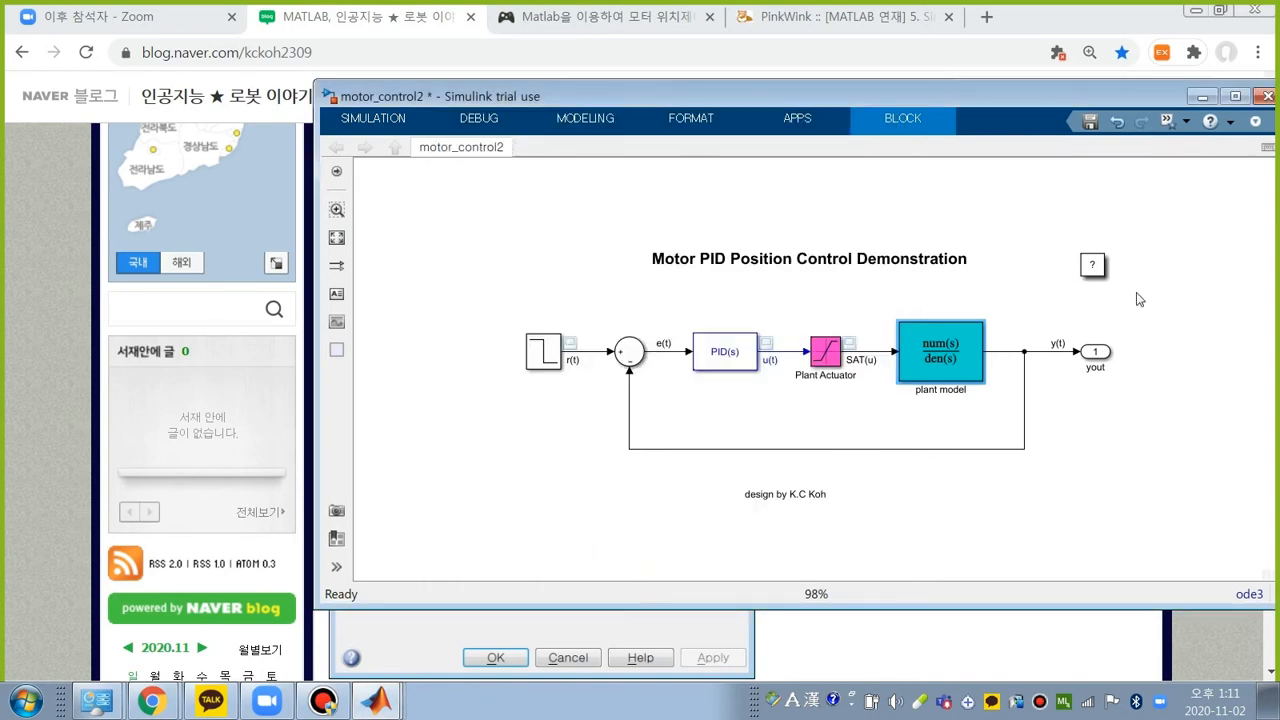
Step: Check the blog post's PID Controller gains and filter coefficient, and return to the motor_control2 model
{"action": "left_click", "coordinate": [941, 675]}
{"action": "scroll", "coordinate": [895, 403], "scroll_direction": "down", "scroll_amount": 3}
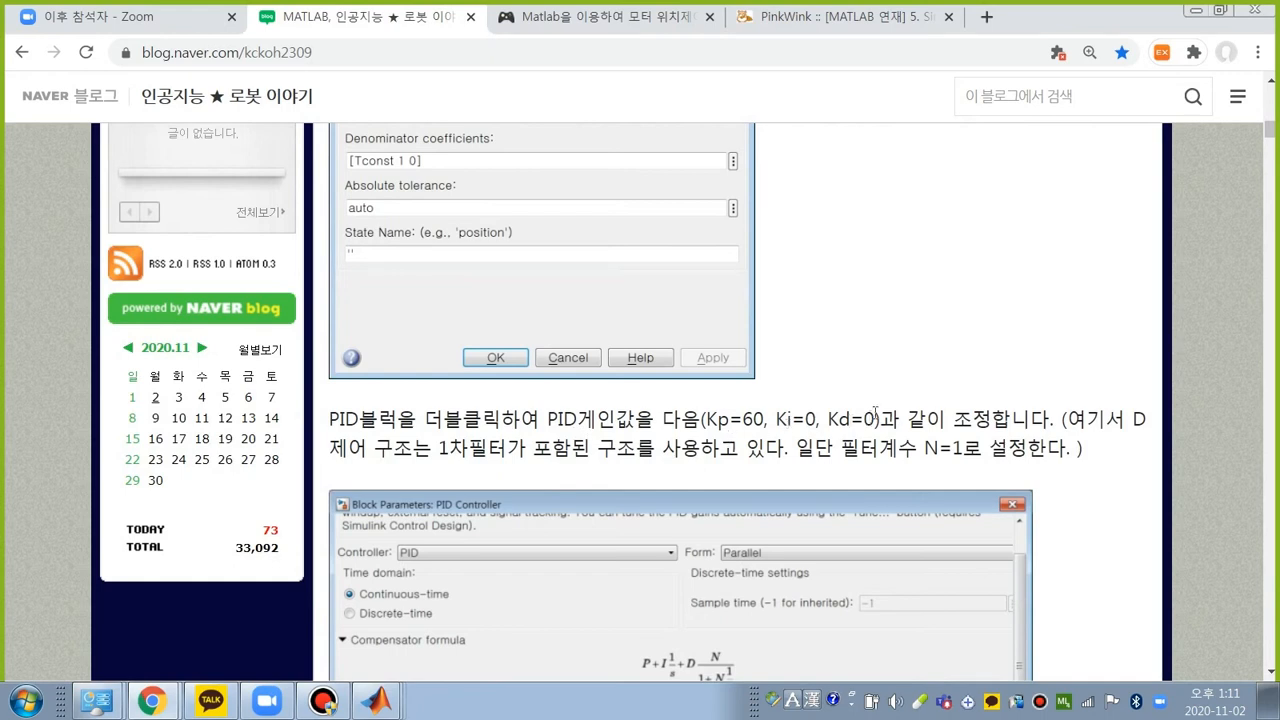
{"action": "scroll", "coordinate": [875, 414], "scroll_direction": "down", "scroll_amount": 2}
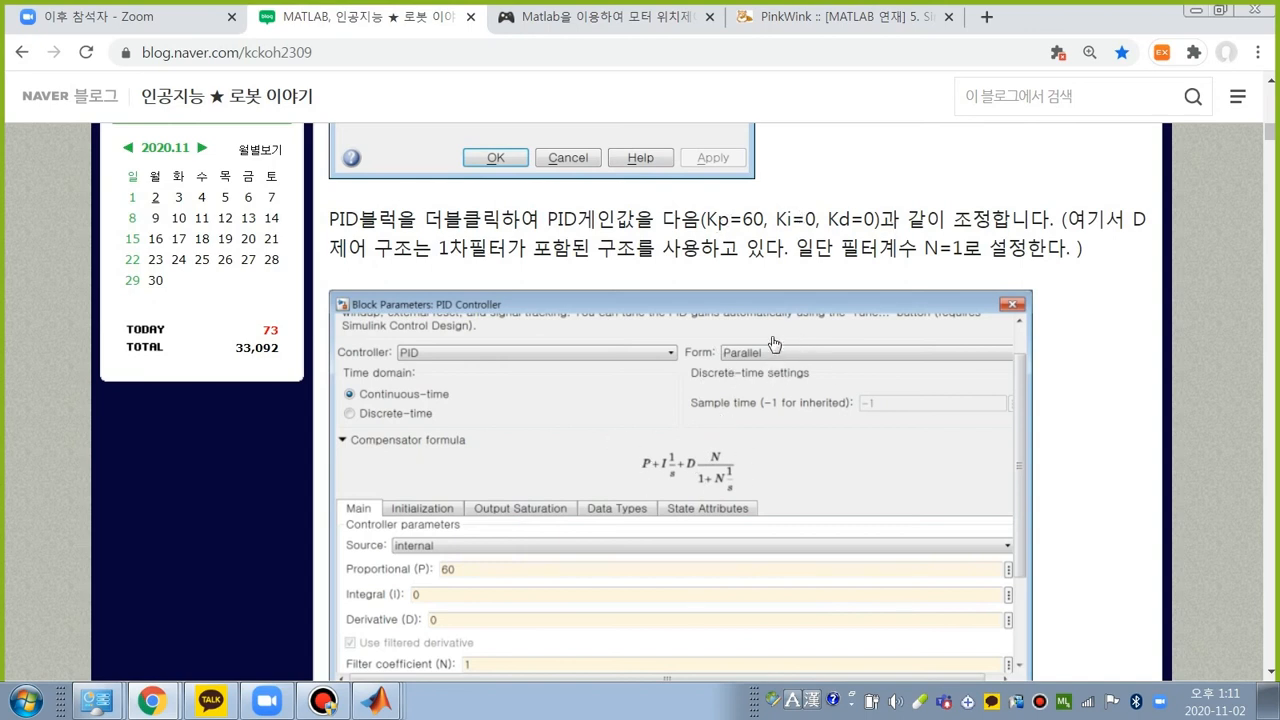
{"action": "left_click", "coordinate": [388, 710]}
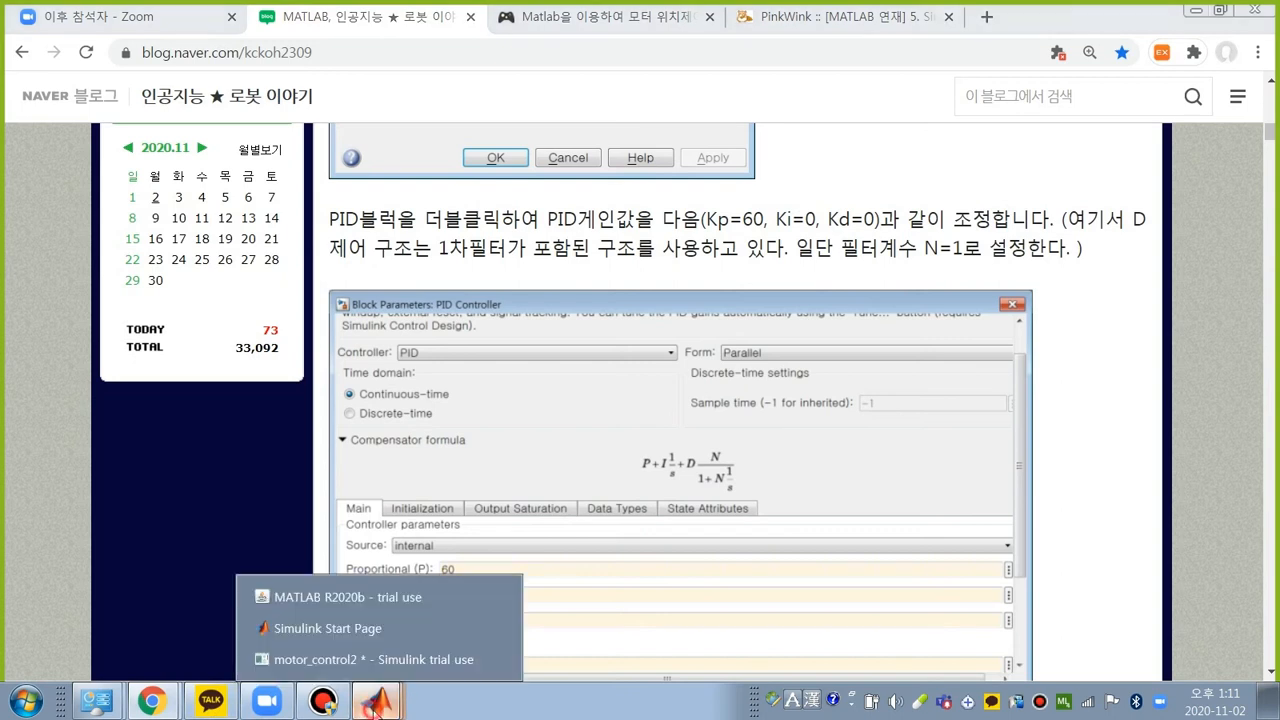
{"action": "left_click", "coordinate": [335, 660]}
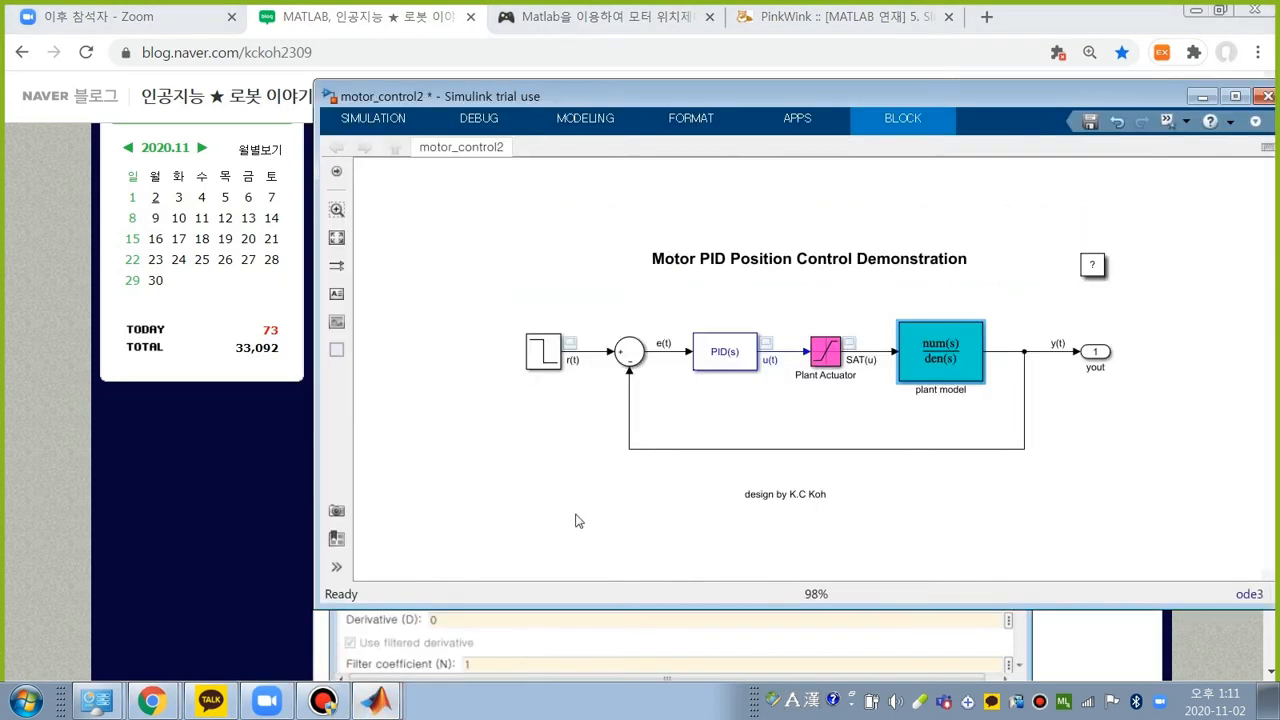
Step: Set the PID Controller block's proportional gain to 60 and its integral and derivative gains to 0
{"action": "double_click", "coordinate": [726, 348]}
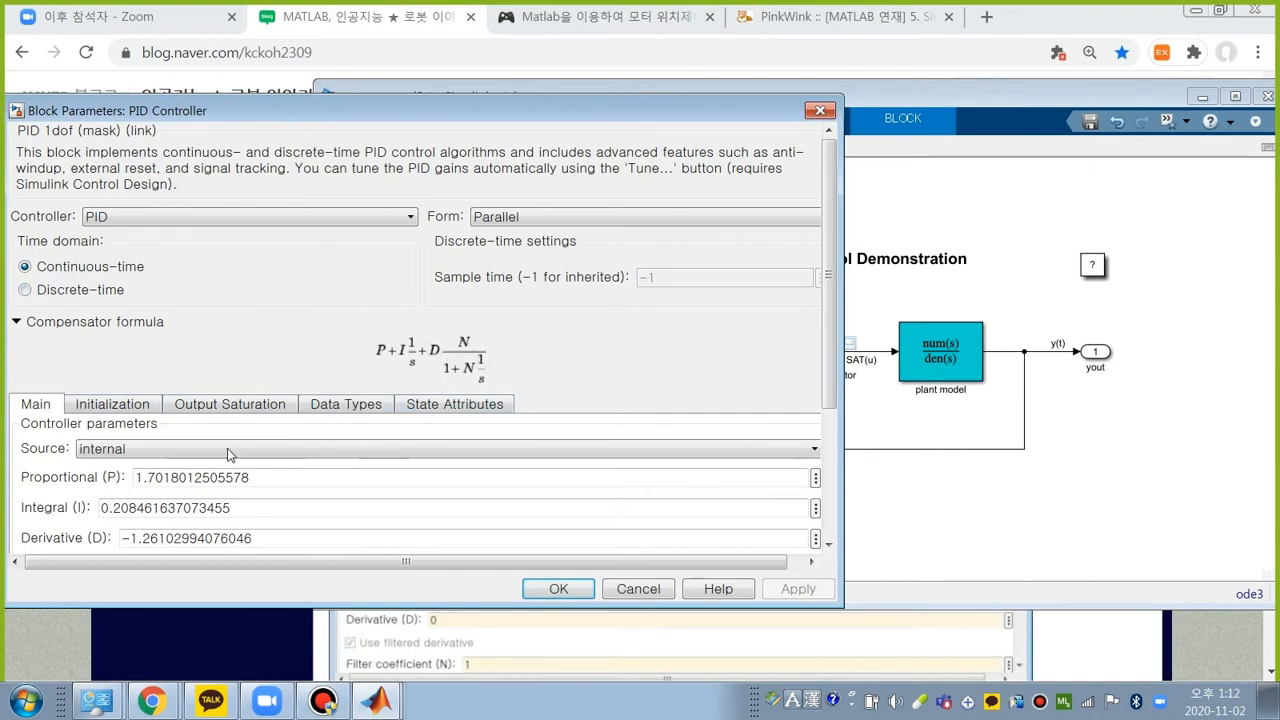
{"action": "double_click", "coordinate": [280, 478]}
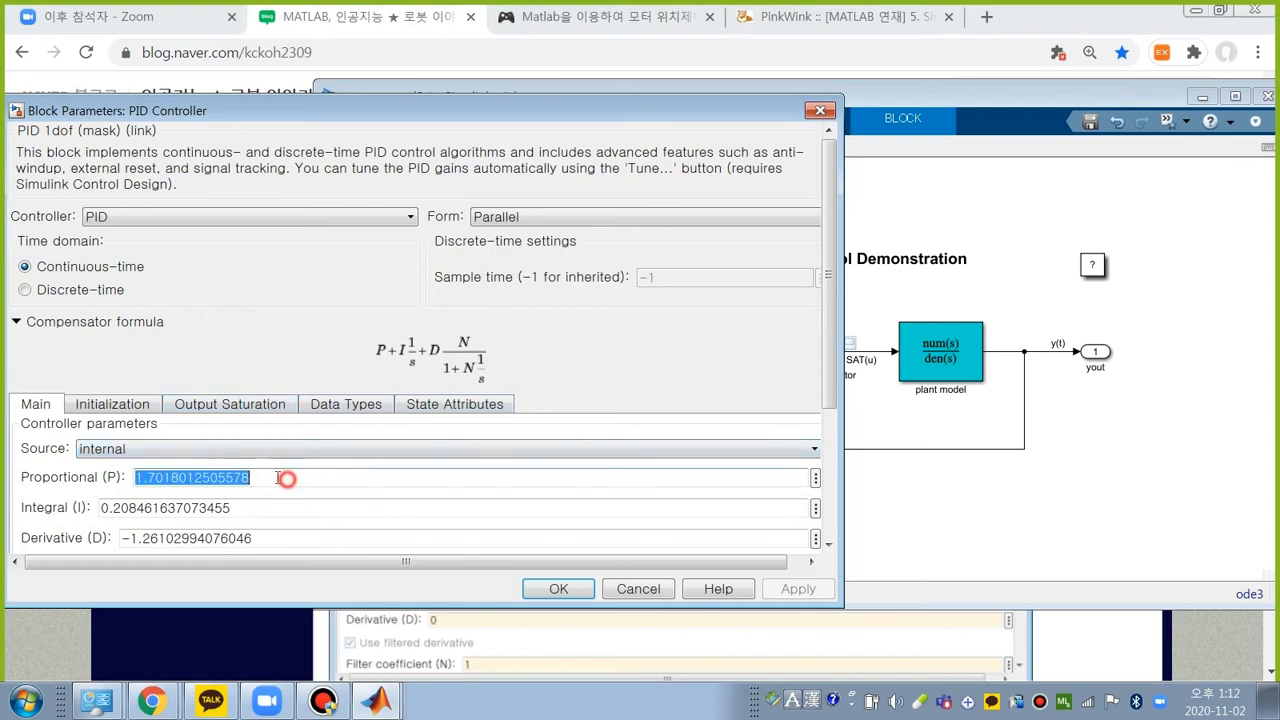
{"action": "type", "text": "60"}
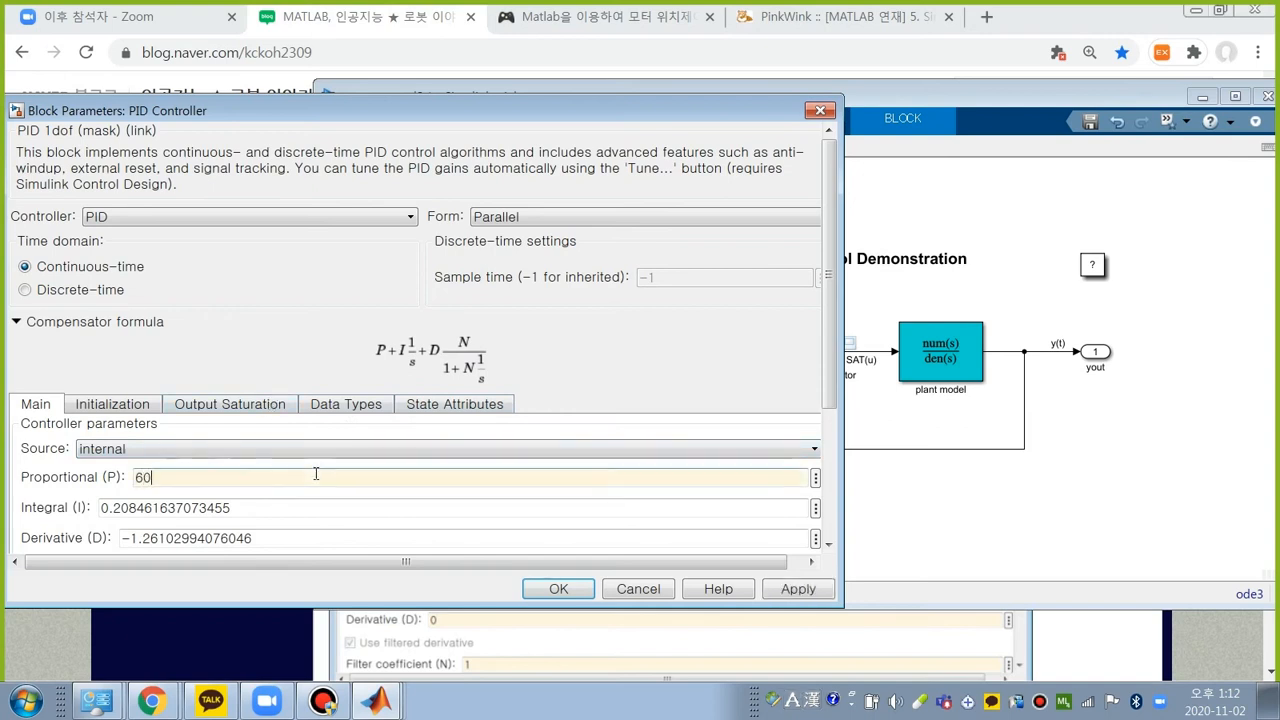
{"action": "left_click", "coordinate": [255, 510]}
{"action": "key", "text": "ctrl+a"}
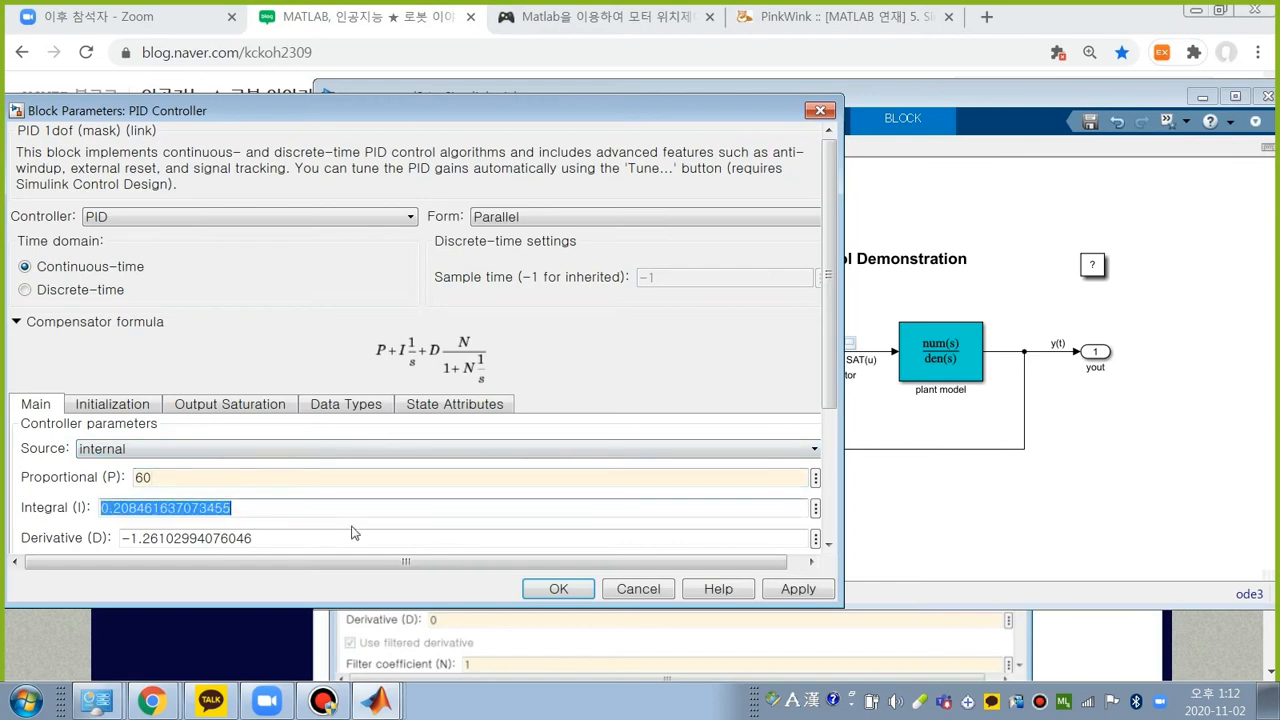
{"action": "type", "text": "0"}
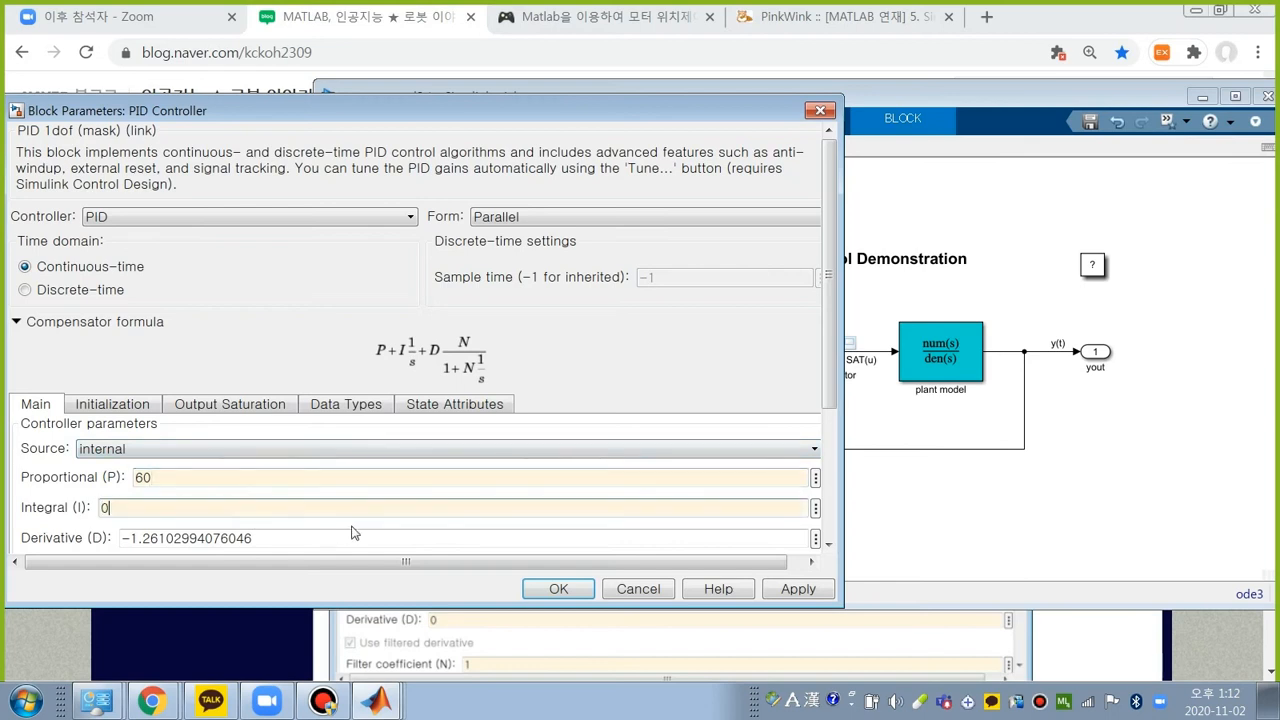
{"action": "left_click", "coordinate": [281, 533]}
{"action": "key", "text": "ctrl+a"}
{"action": "type", "text": "0"}
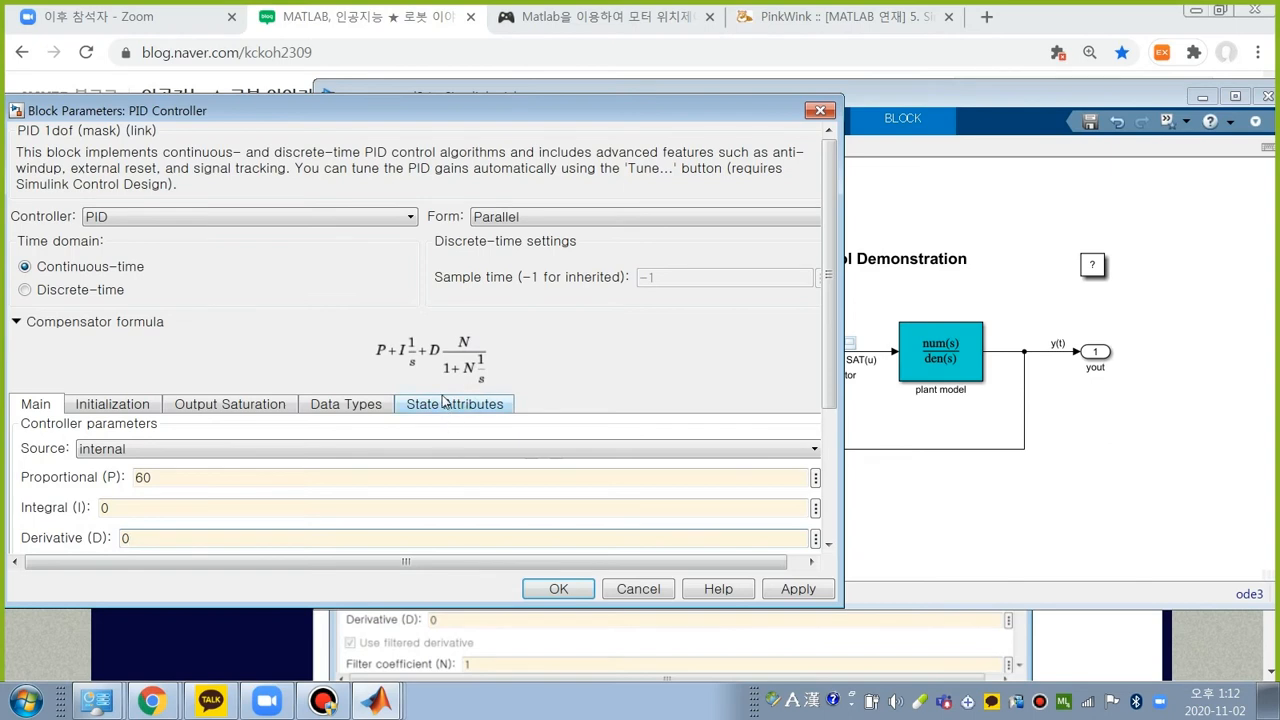
Step: Set the PID Controller's filter coefficient N to 1 and apply the block parameters
{"action": "scroll", "coordinate": [385, 456], "scroll_direction": "down", "scroll_amount": 1}
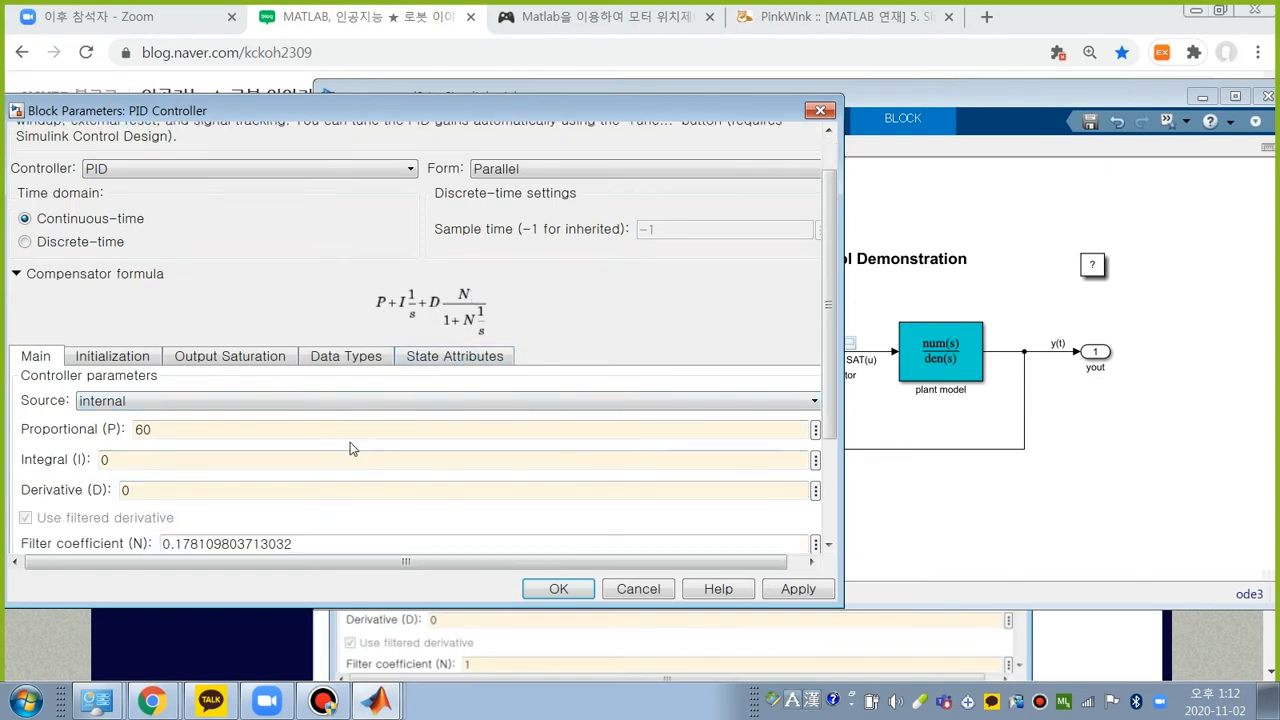
{"action": "left_click_drag", "start_coordinate": [320, 540], "coordinate": [383, 540]}
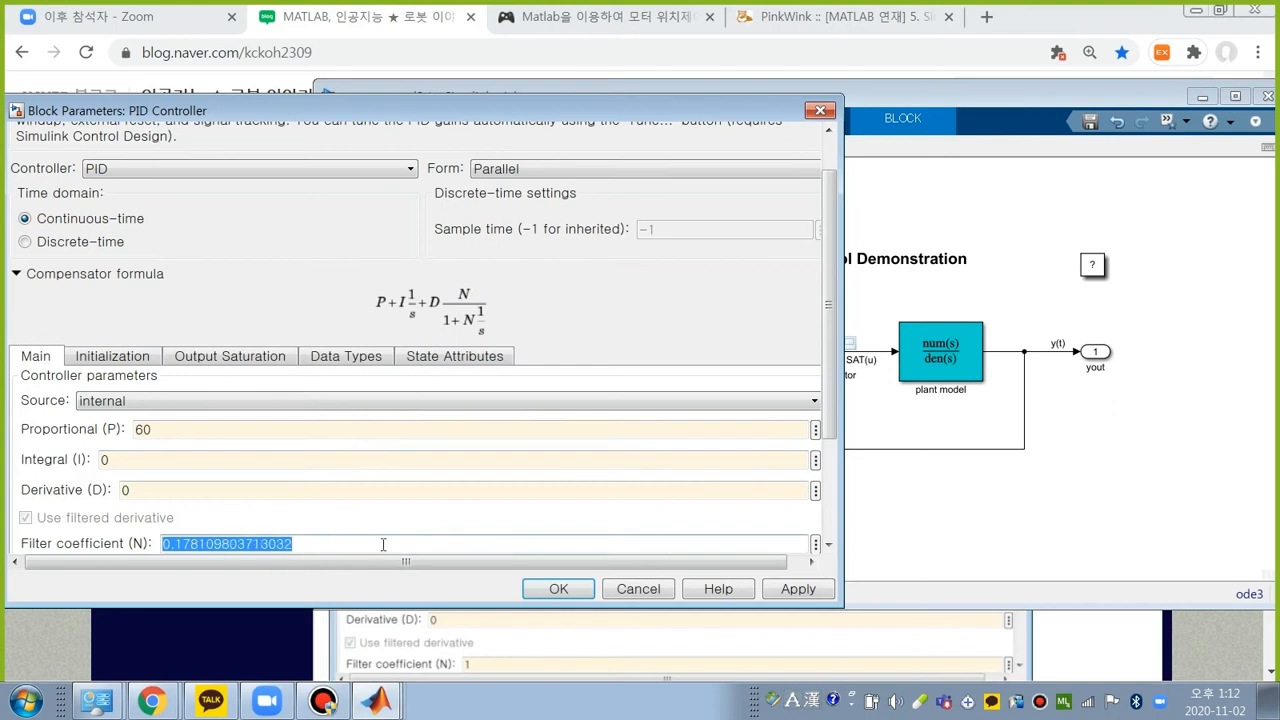
{"action": "type", "text": "1"}
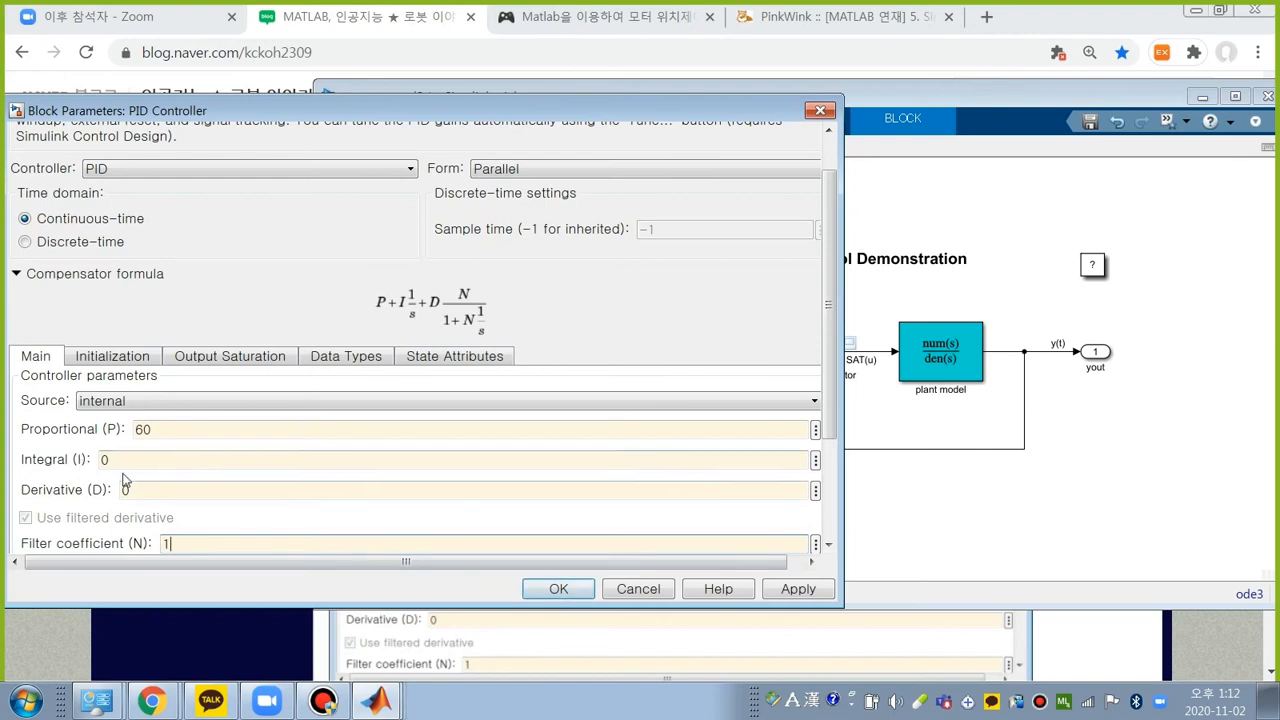
{"action": "left_click", "coordinate": [558, 589]}
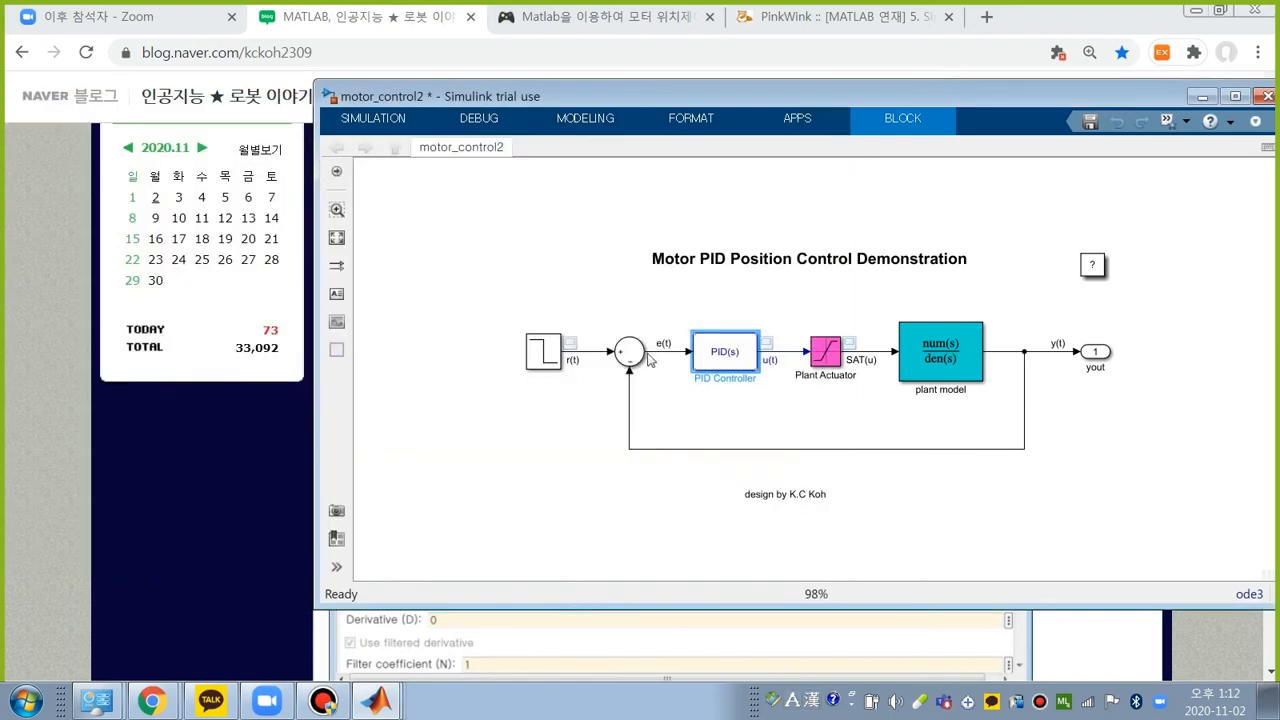
Step: Check the blog post's parameters for the Step input block, and return to the motor_control2 model
{"action": "left_click", "coordinate": [750, 632]}
{"action": "scroll", "coordinate": [730, 493], "scroll_direction": "down", "scroll_amount": 2}
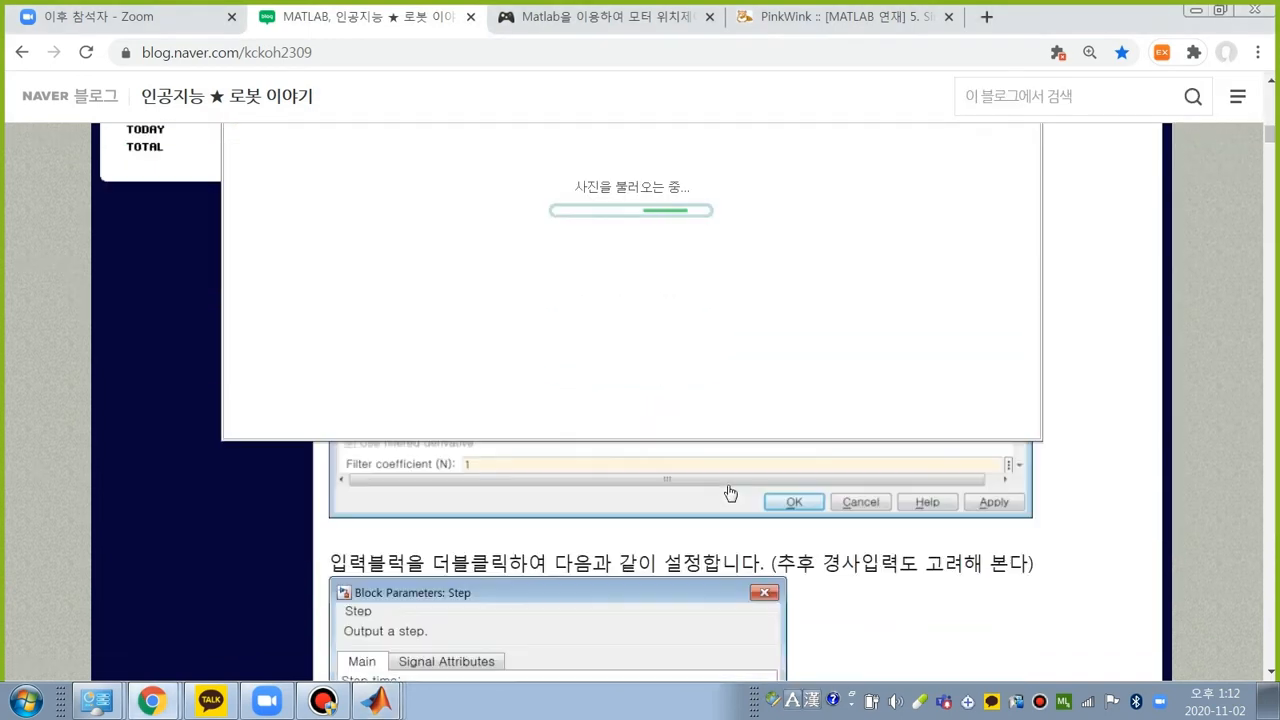
{"action": "scroll", "coordinate": [897, 523], "scroll_direction": "down", "scroll_amount": 2}
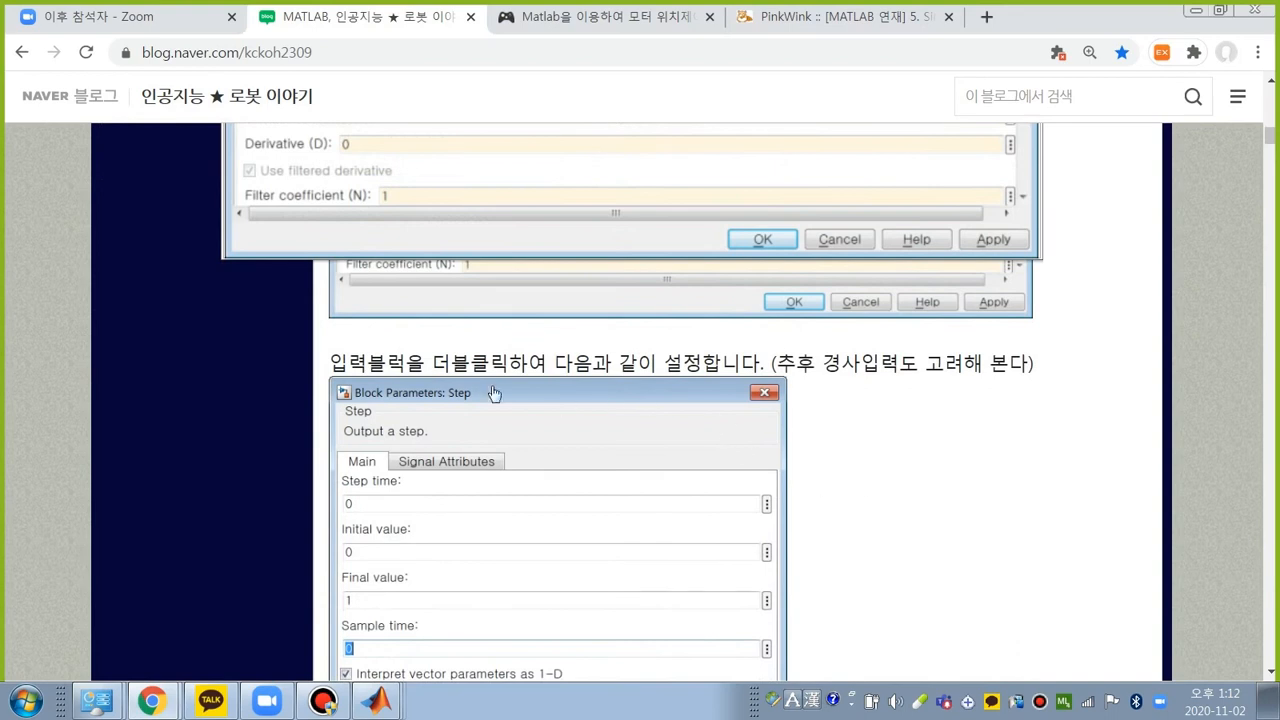
{"action": "scroll", "coordinate": [700, 408], "scroll_direction": "down", "scroll_amount": 2}
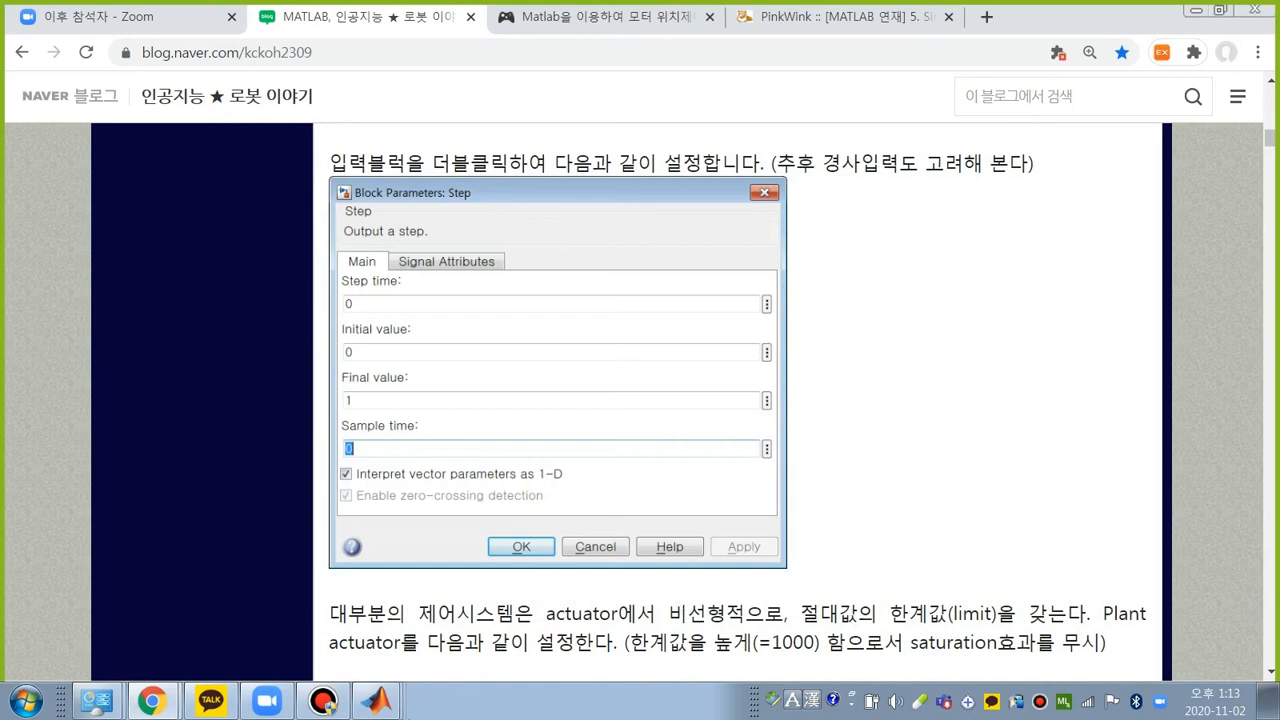
{"action": "mouse_move", "coordinate": [375, 702]}
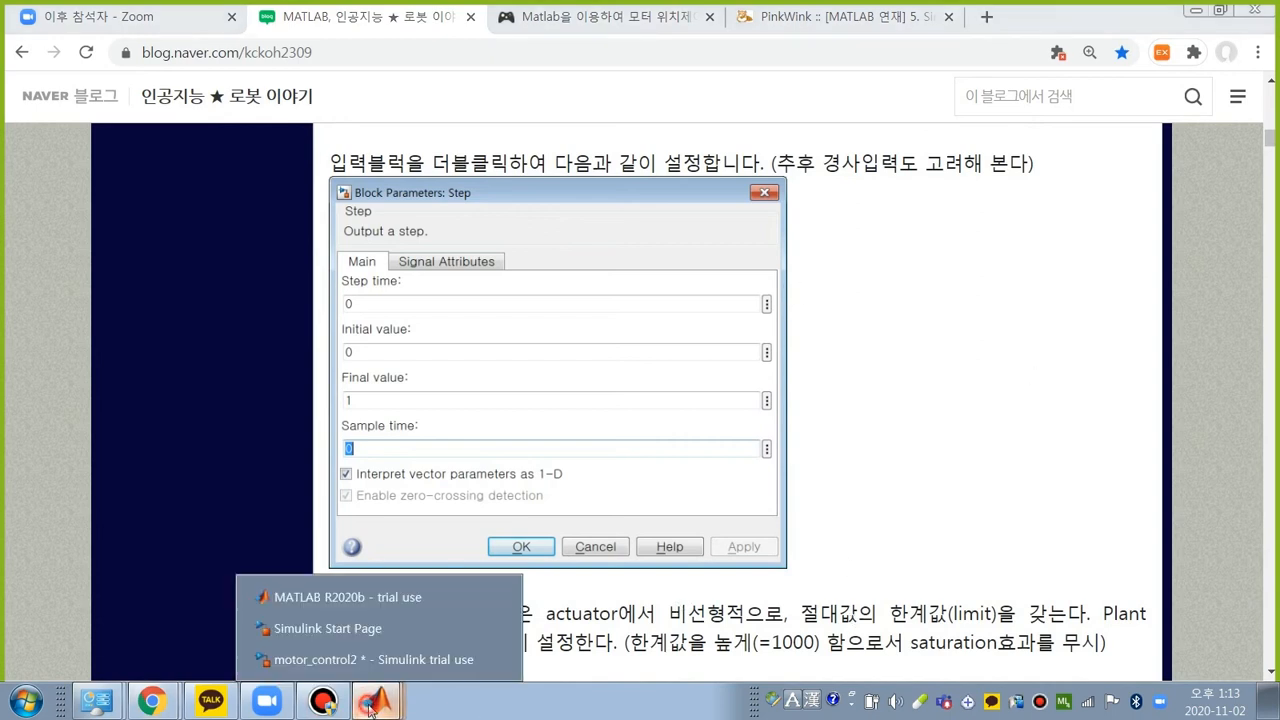
{"action": "left_click", "coordinate": [323, 668]}
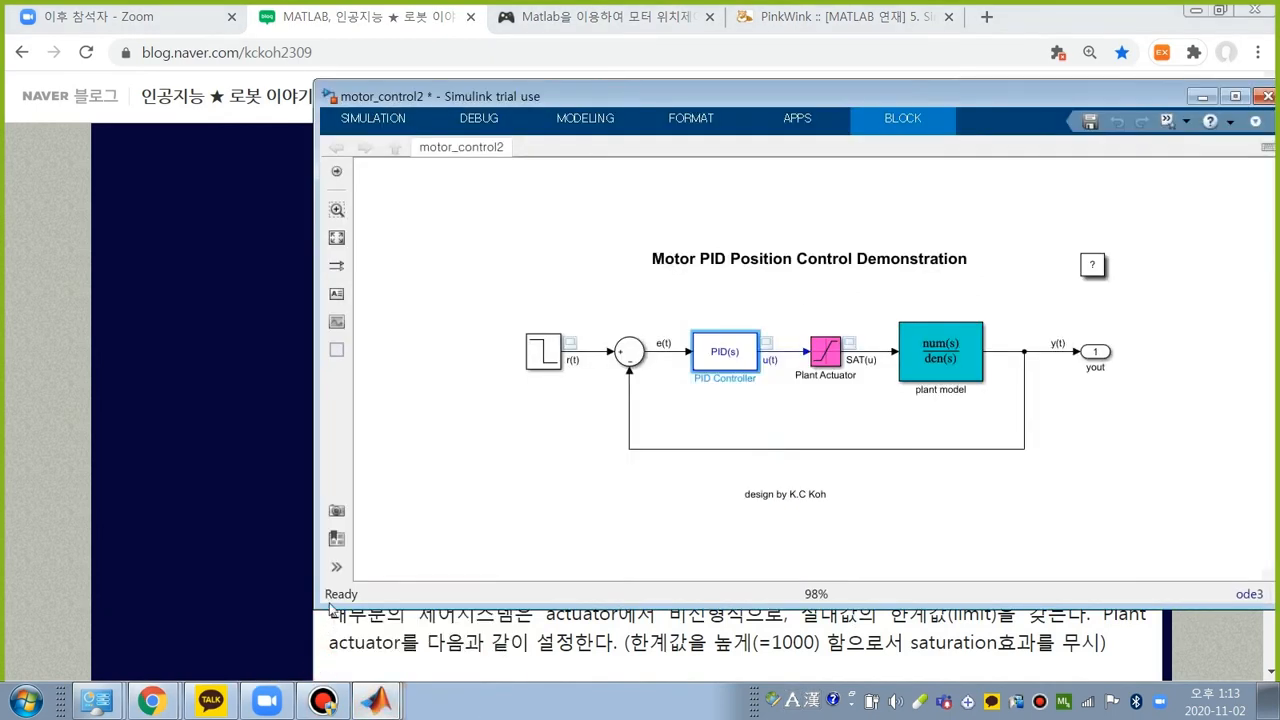
Step: Set the Step block's step time to 0, initial value to 0 and final value to 1
{"action": "double_click", "coordinate": [543, 350]}
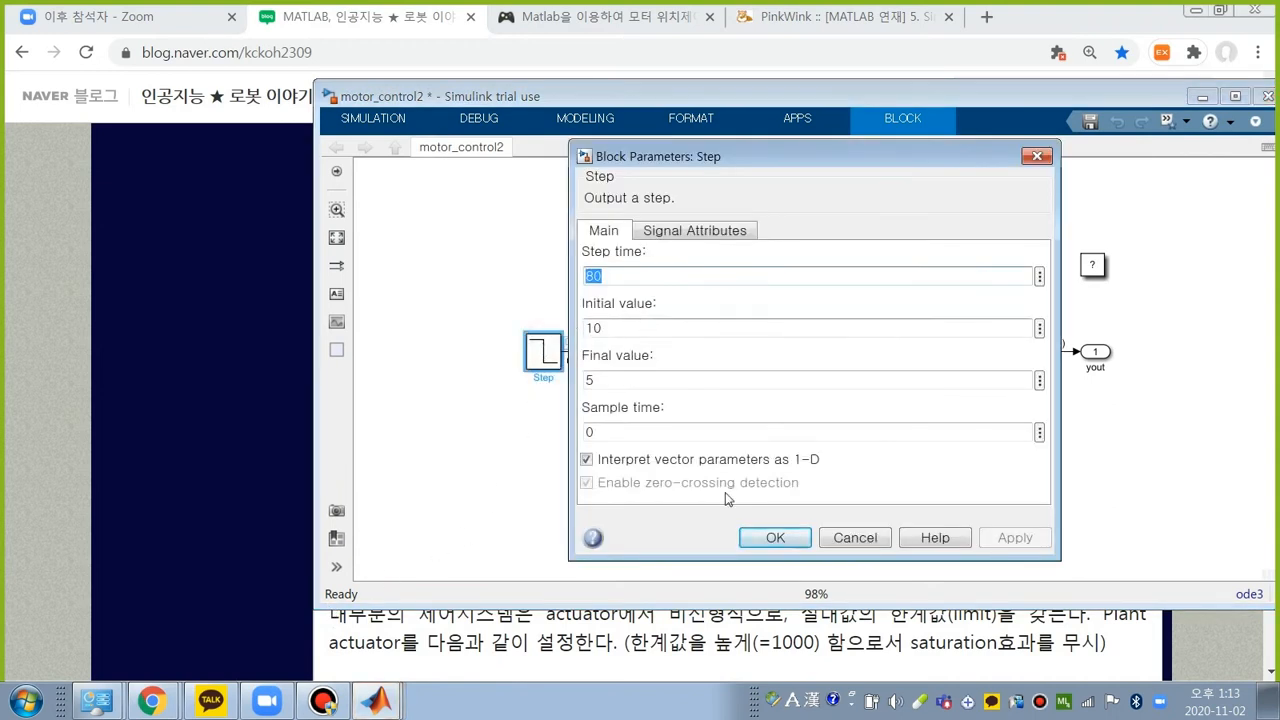
{"action": "type", "text": "0"}
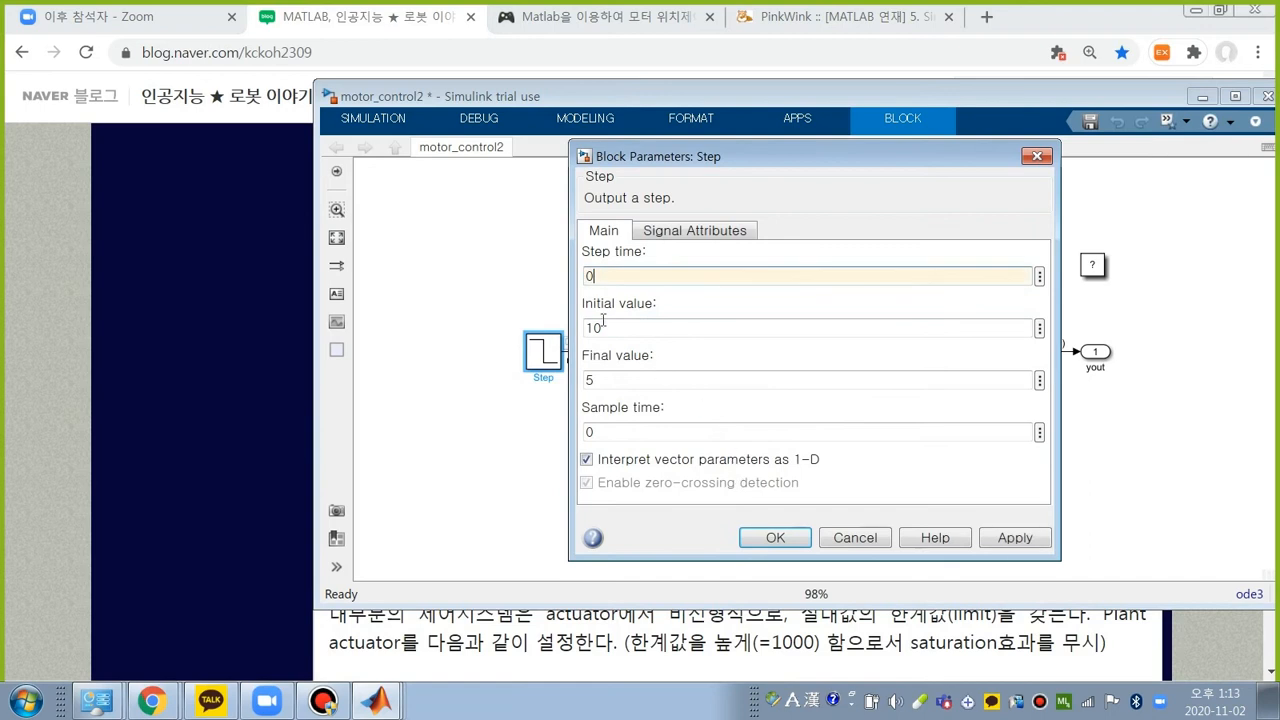
{"action": "double_click", "coordinate": [605, 327]}
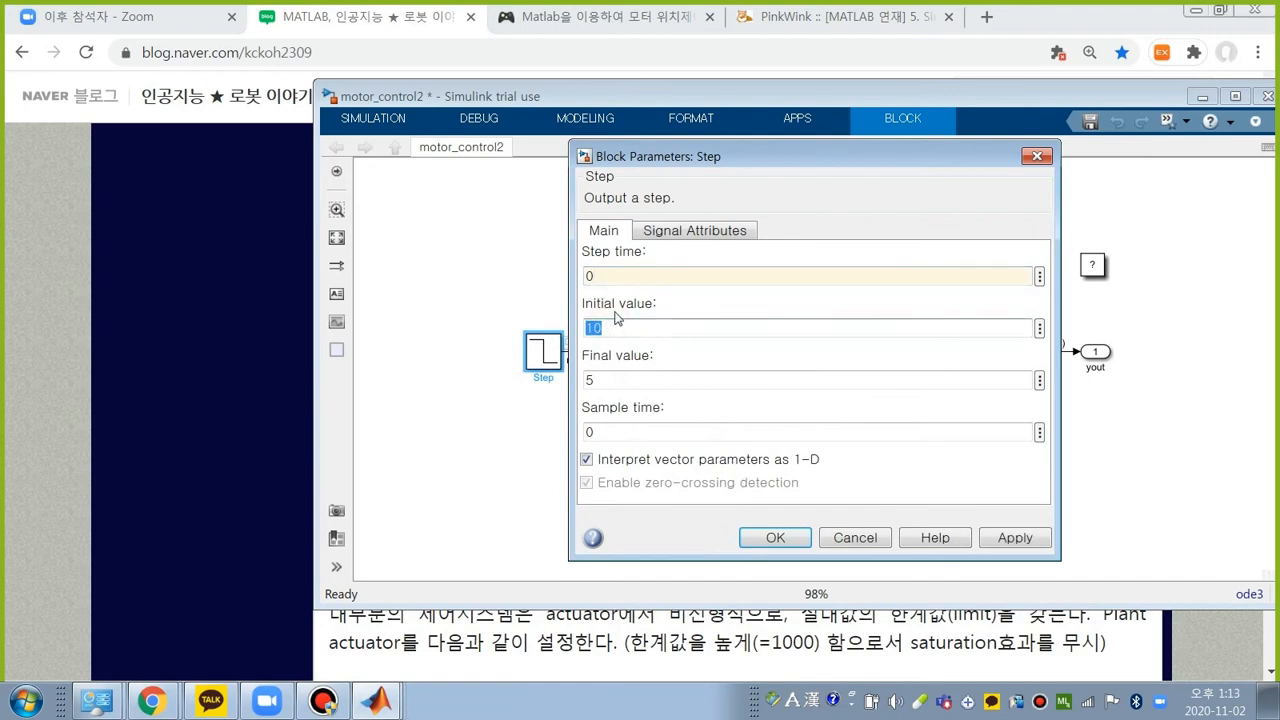
{"action": "type", "text": "1"}
{"action": "left_click", "coordinate": [587, 380]}
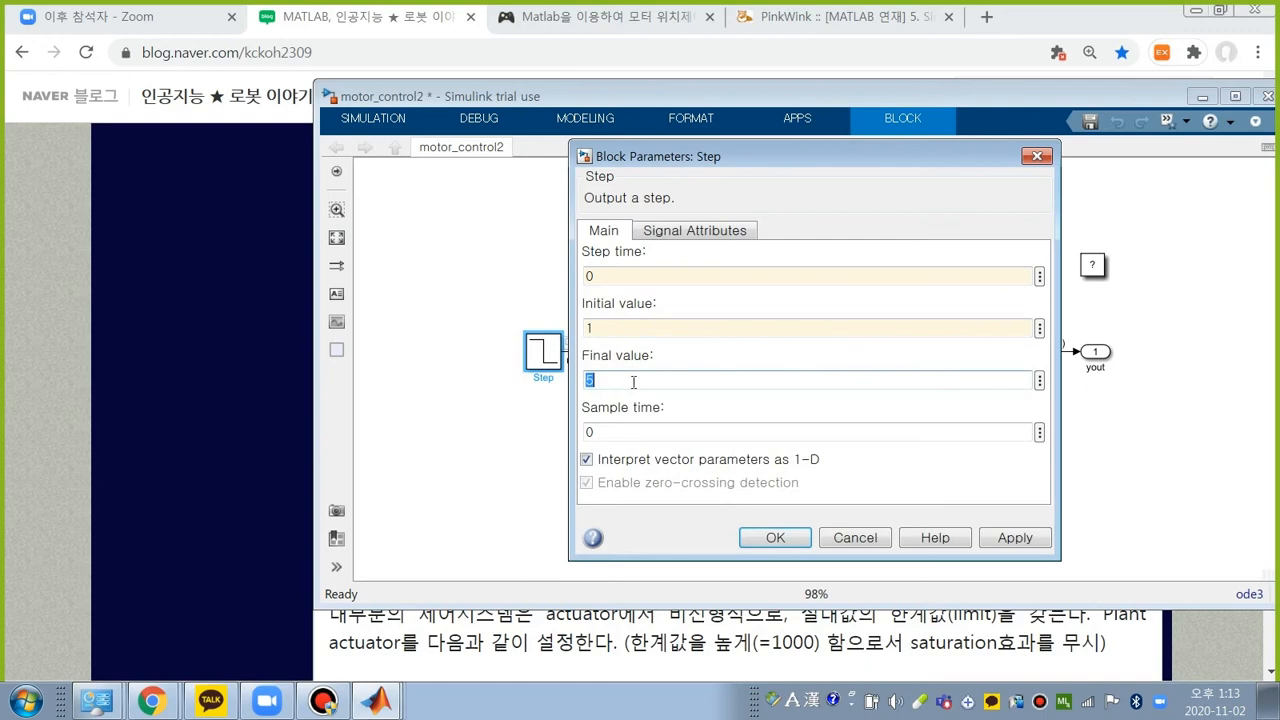
{"action": "double_click", "coordinate": [620, 330]}
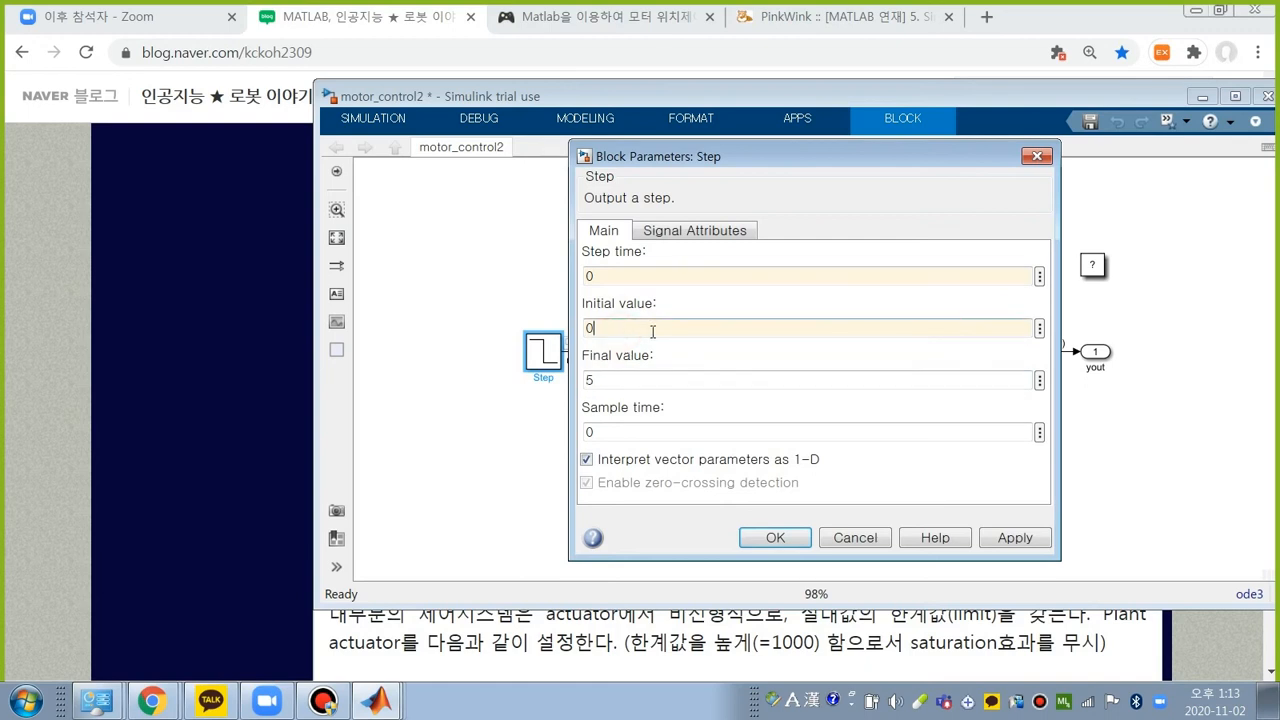
{"action": "type", "text": "0"}
{"action": "double_click", "coordinate": [600, 380]}
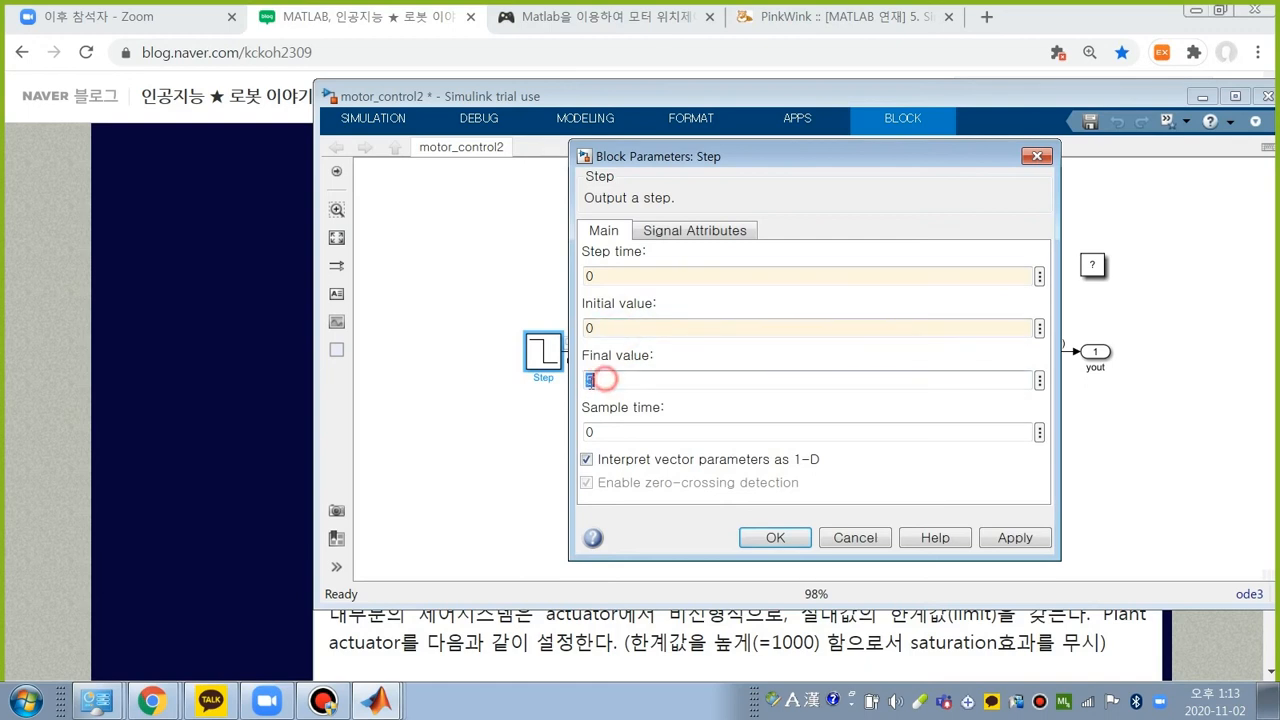
{"action": "type", "text": "1"}
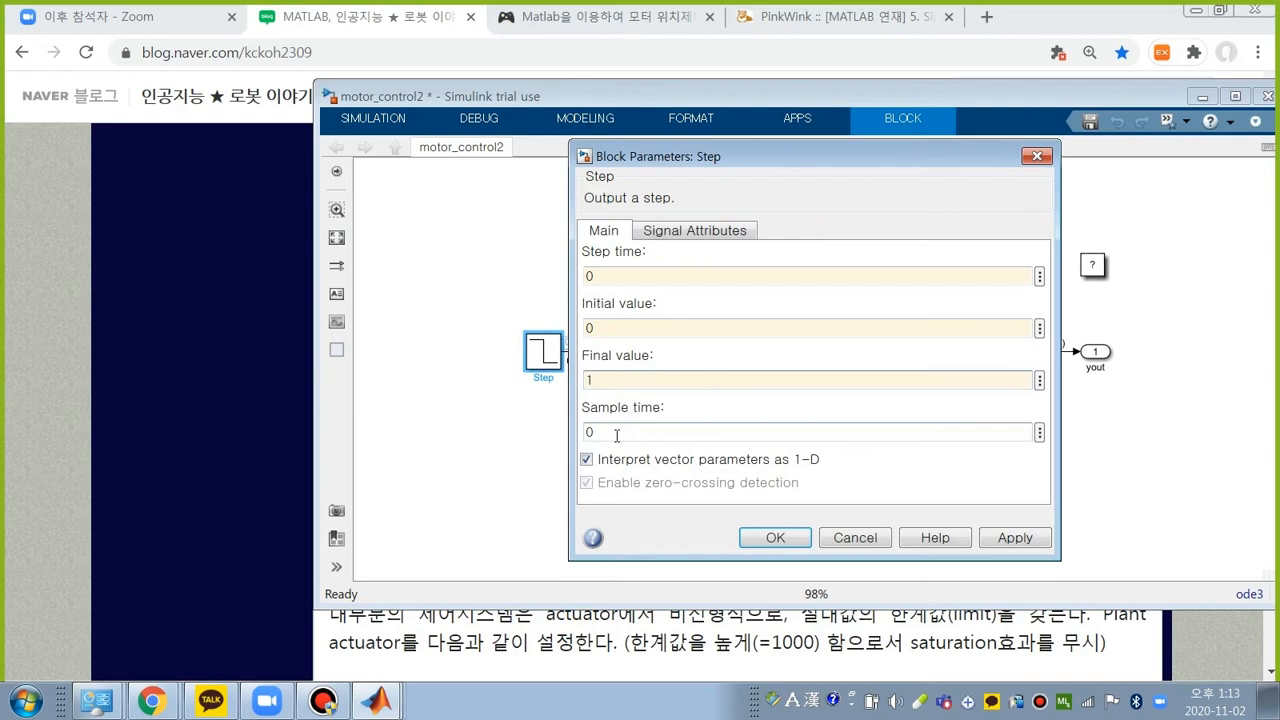
{"action": "left_click", "coordinate": [774, 542]}
{"action": "scroll", "coordinate": [675, 492], "scroll_direction": "down", "scroll_amount": 2}
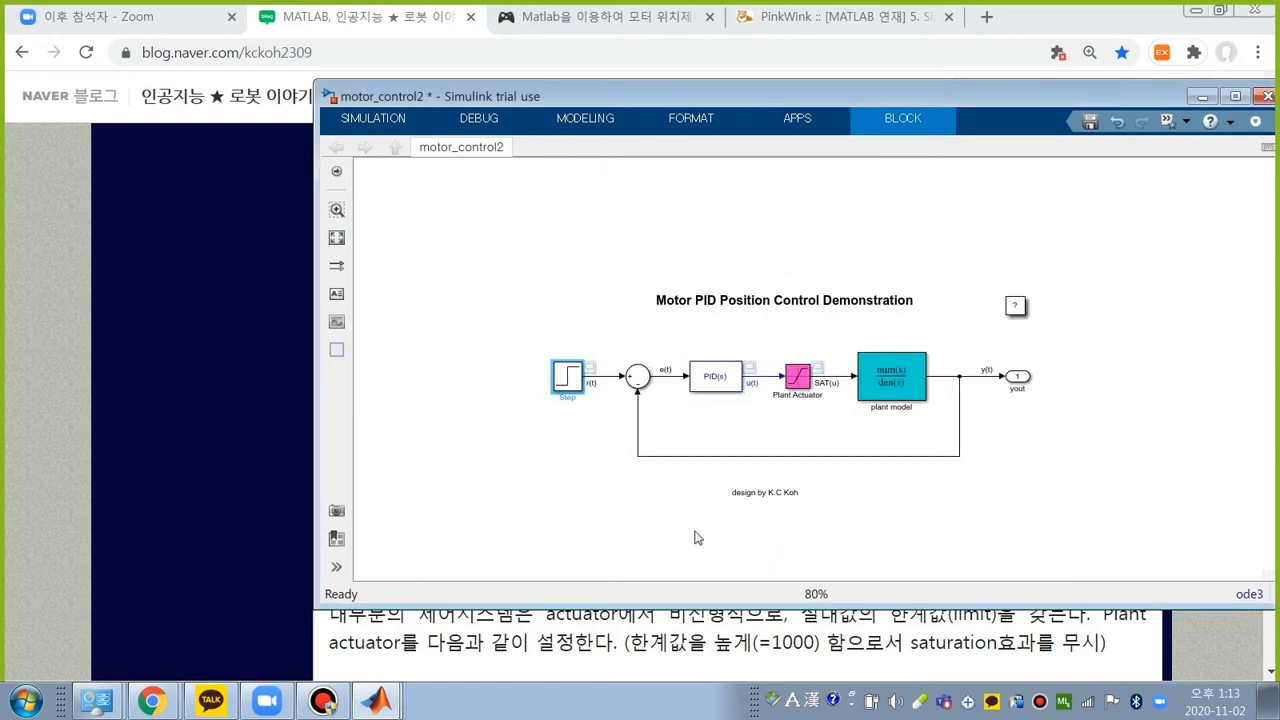
Step: Check the blog post's saturation limits for the Plant Actuator block, and return to the motor_control2 model
{"action": "left_click", "coordinate": [720, 645]}
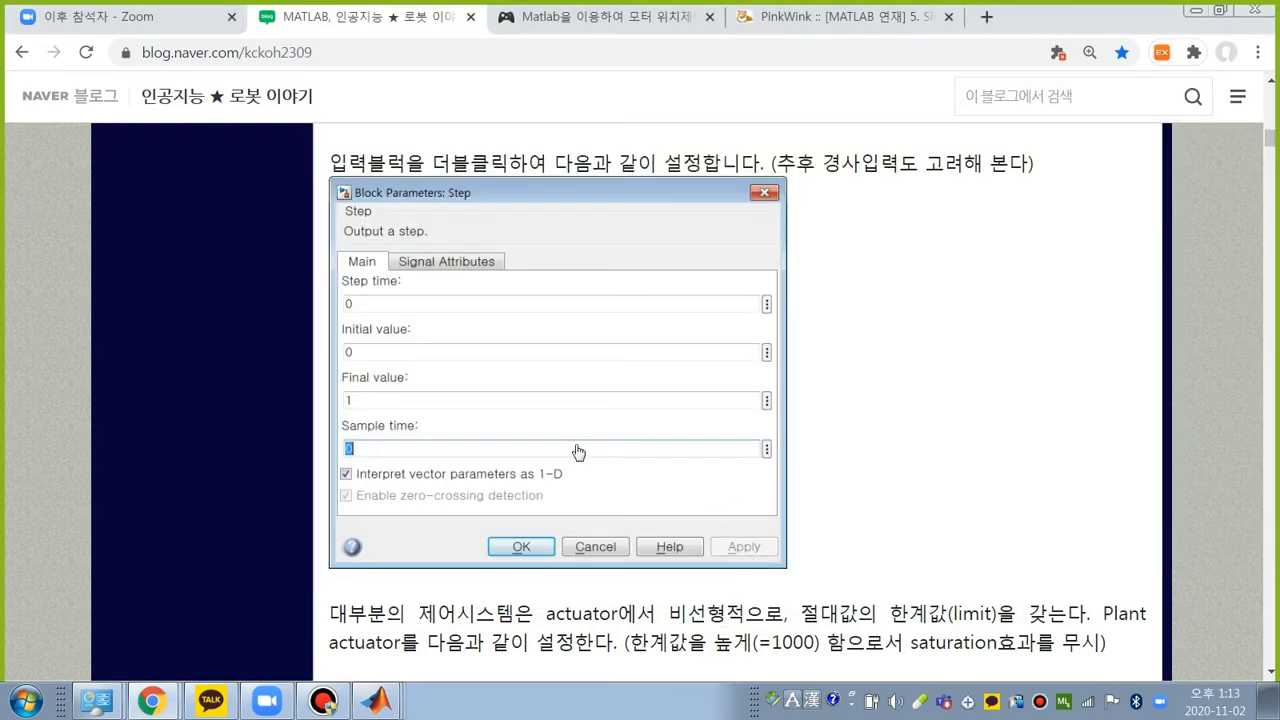
{"action": "scroll", "coordinate": [399, 352], "scroll_direction": "down", "scroll_amount": 1}
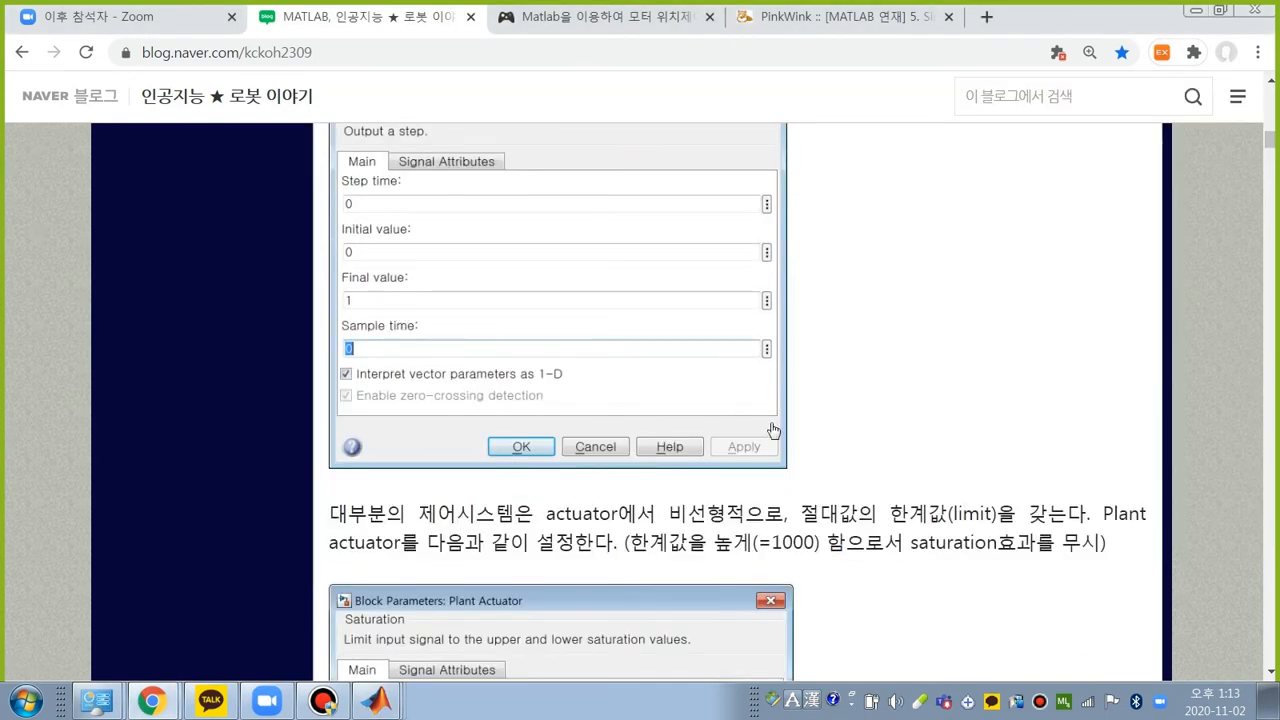
{"action": "scroll", "coordinate": [607, 478], "scroll_direction": "down", "scroll_amount": 1}
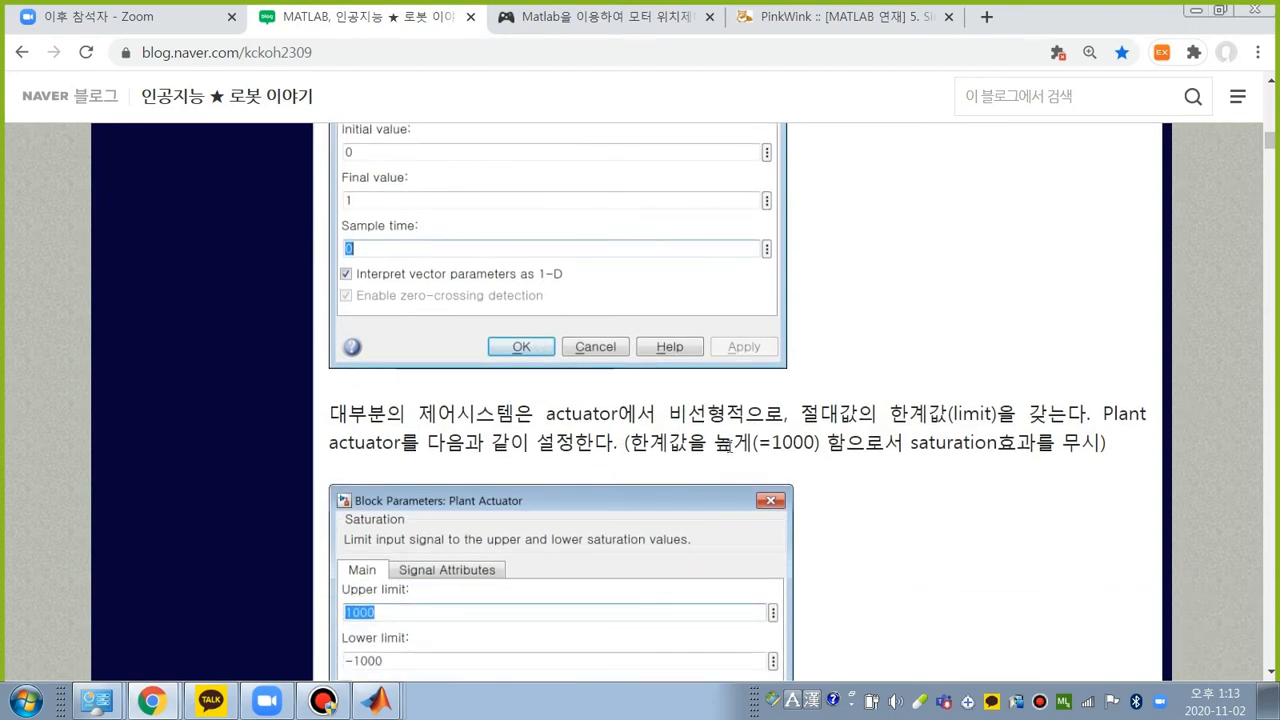
{"action": "scroll", "coordinate": [725, 455], "scroll_direction": "down", "scroll_amount": 2}
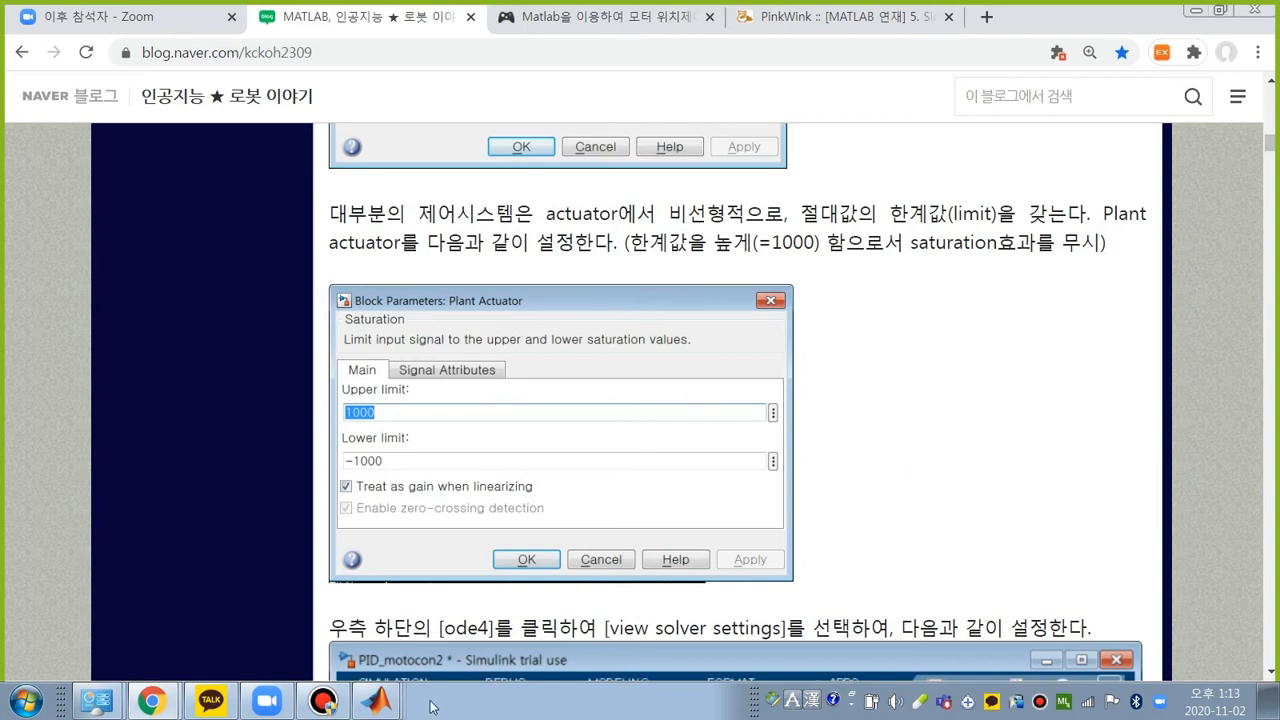
{"action": "mouse_move", "coordinate": [393, 706]}
{"action": "left_click", "coordinate": [383, 668]}
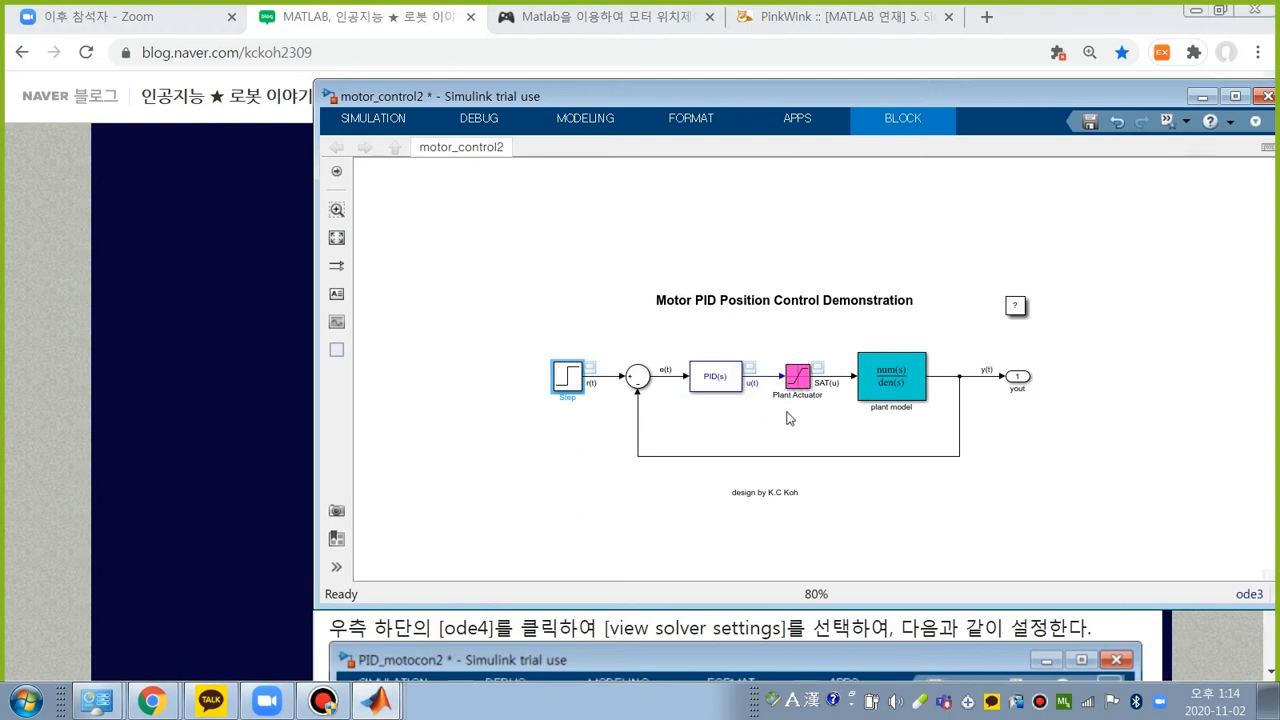
Step: Set the Plant Actuator block's upper limit to 1000 and lower limit to -1000
{"action": "left_click", "coordinate": [797, 380]}
{"action": "double_click", "coordinate": [797, 380]}
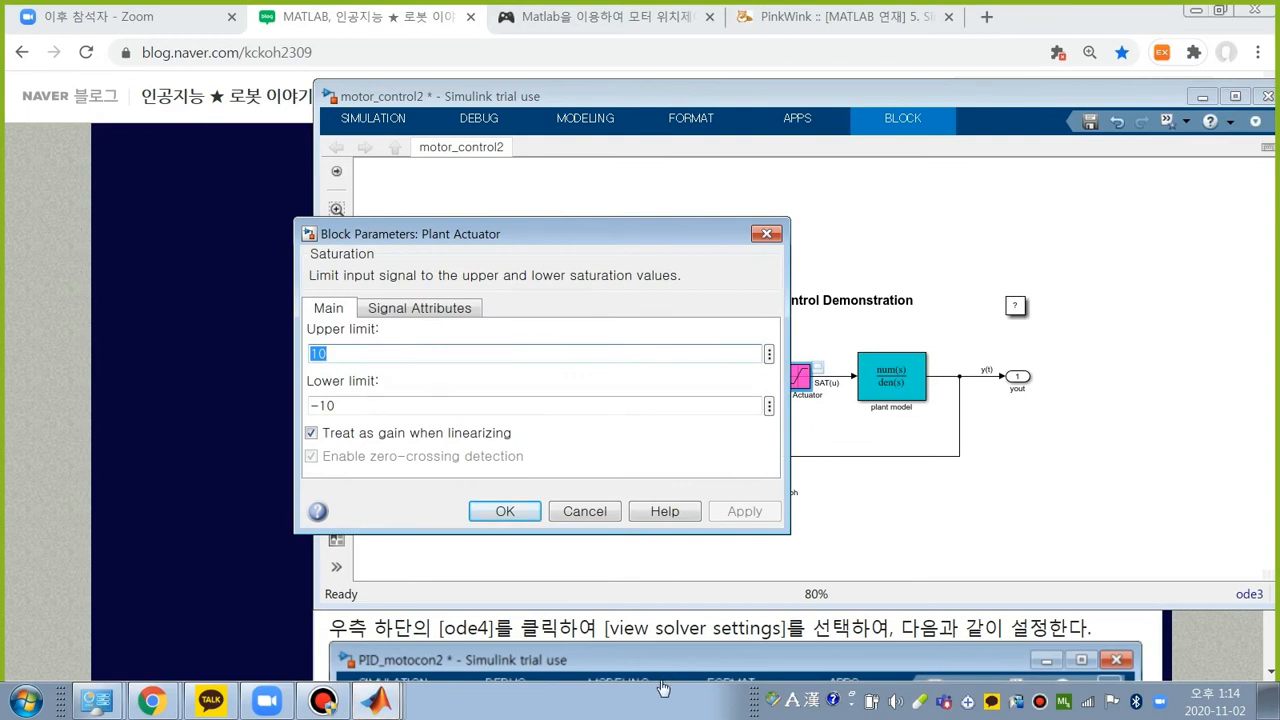
{"action": "type", "text": "1000"}
{"action": "left_click", "coordinate": [377, 406]}
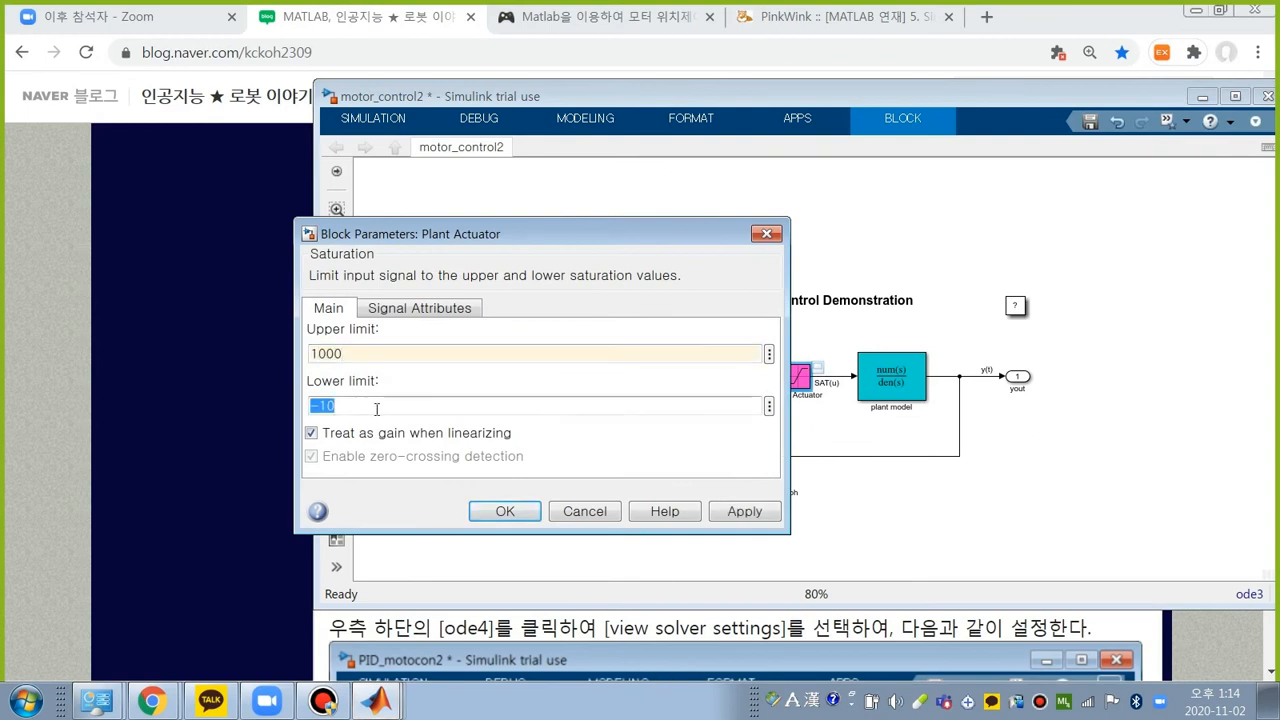
{"action": "type", "text": "-"}
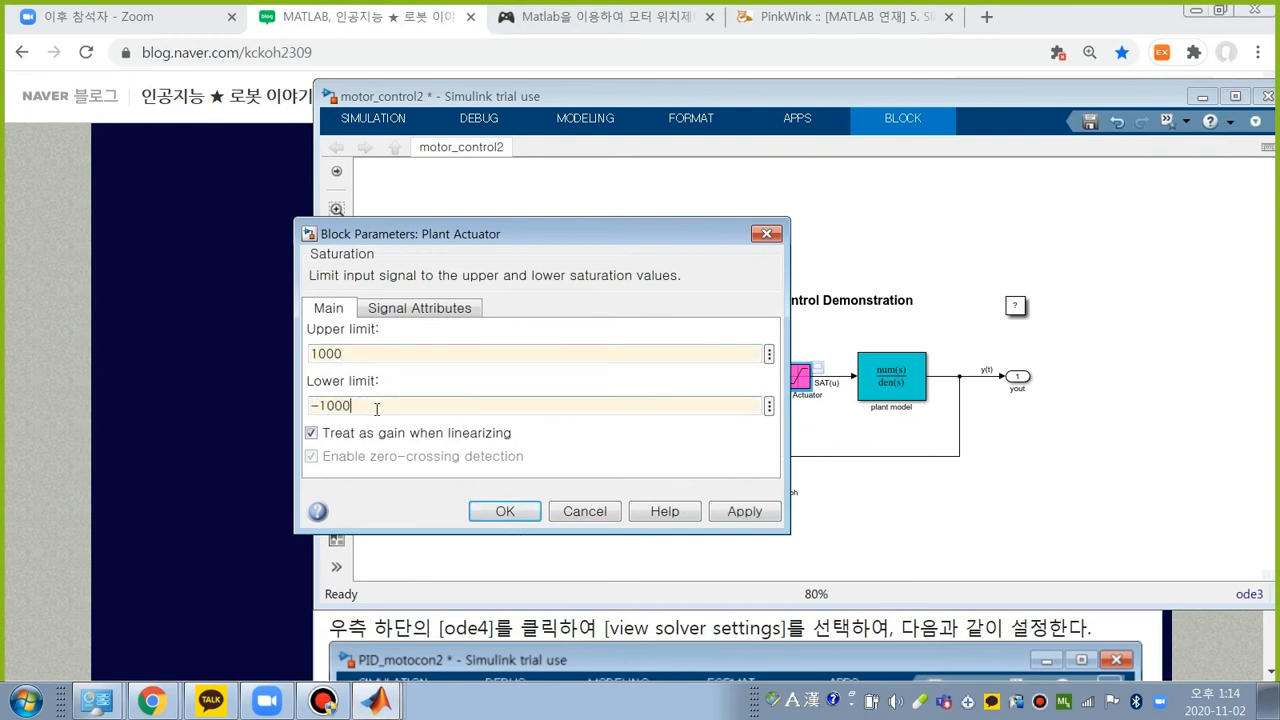
{"action": "left_click", "coordinate": [512, 510]}
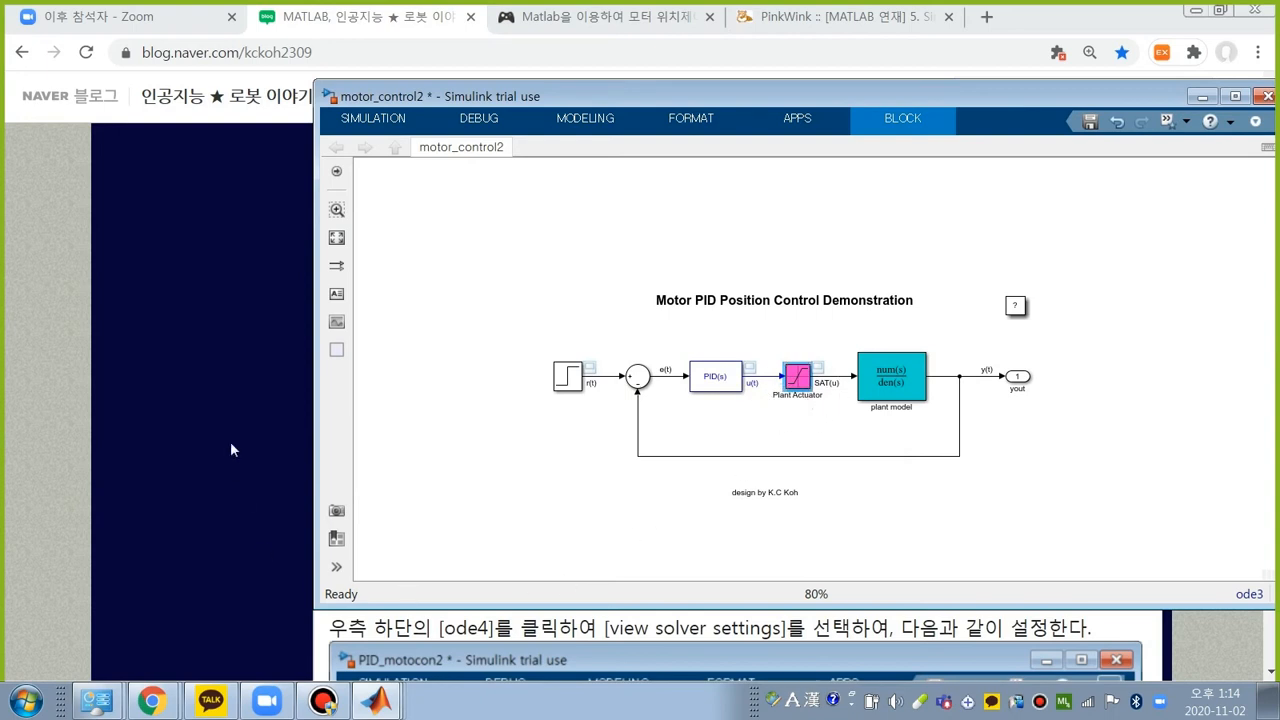
Step: Review the blog post's instructions for opening the solver settings, and return to the motor_control2 model
{"action": "left_click", "coordinate": [229, 403]}
{"action": "scroll", "coordinate": [680, 485], "scroll_direction": "down", "scroll_amount": 2}
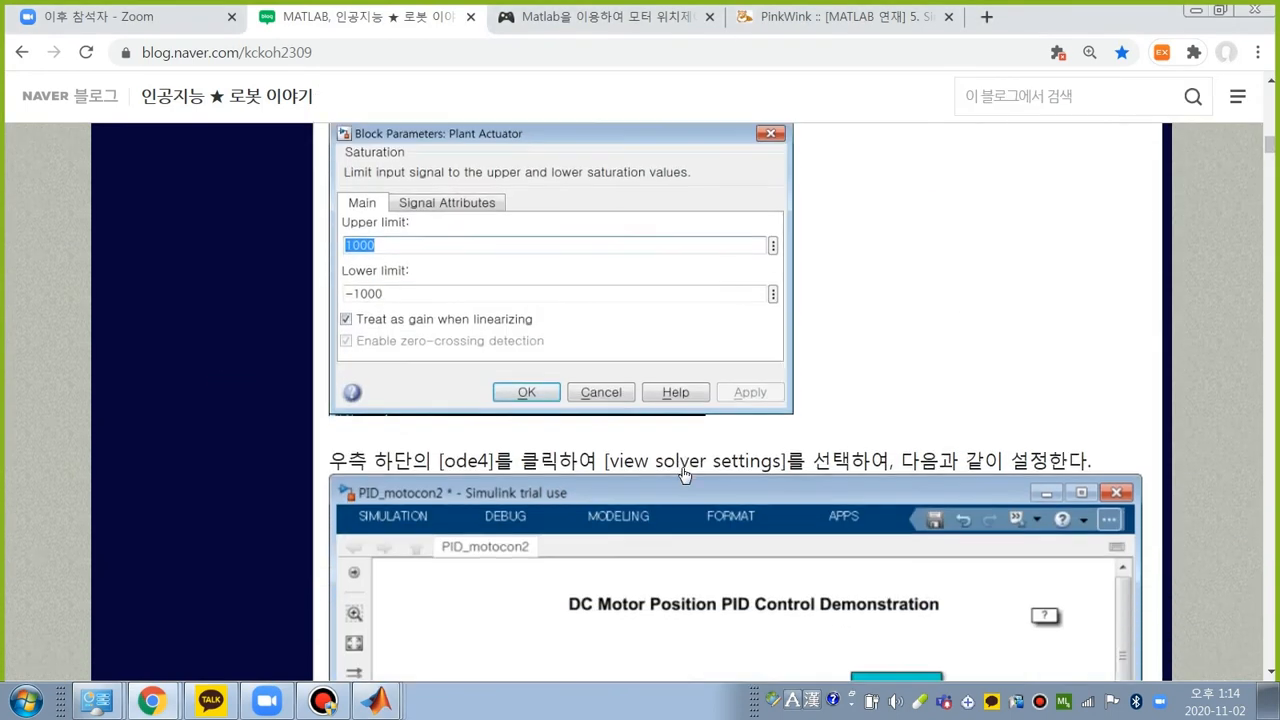
{"action": "scroll", "coordinate": [620, 420], "scroll_direction": "up", "scroll_amount": 1}
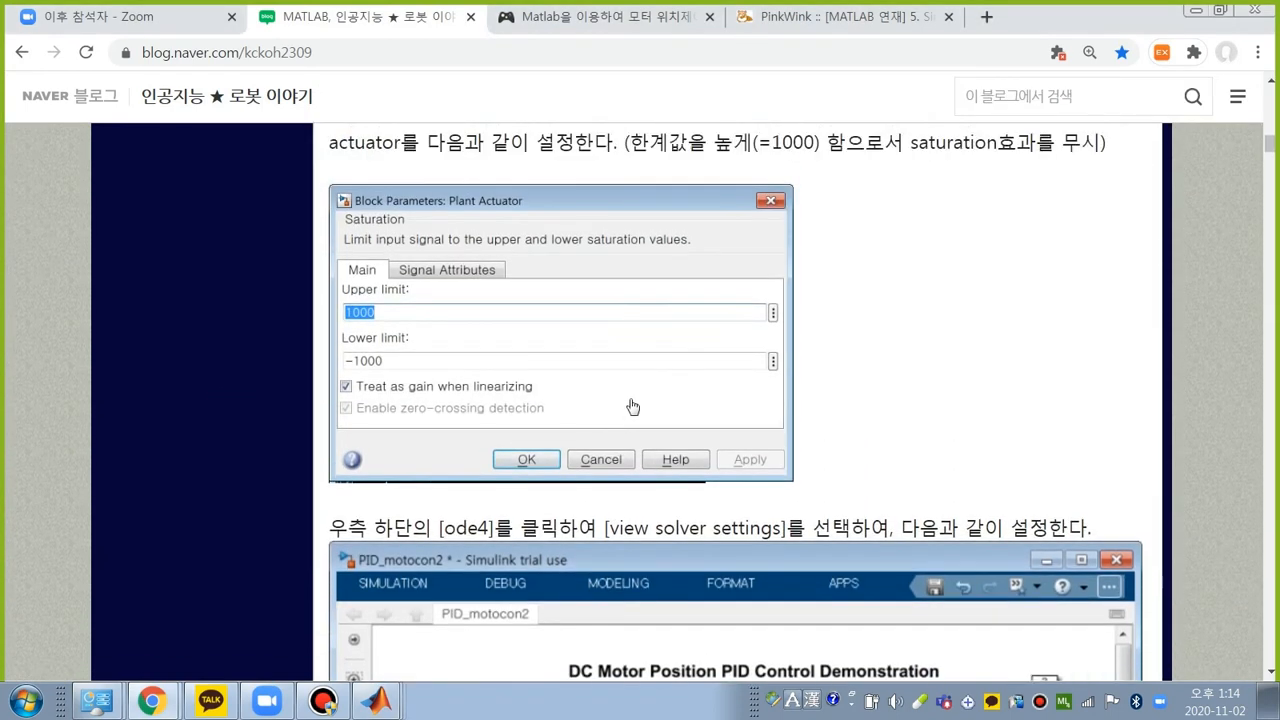
{"action": "scroll", "coordinate": [1033, 275], "scroll_direction": "up", "scroll_amount": 4}
{"action": "scroll", "coordinate": [1033, 275], "scroll_direction": "down", "scroll_amount": 2}
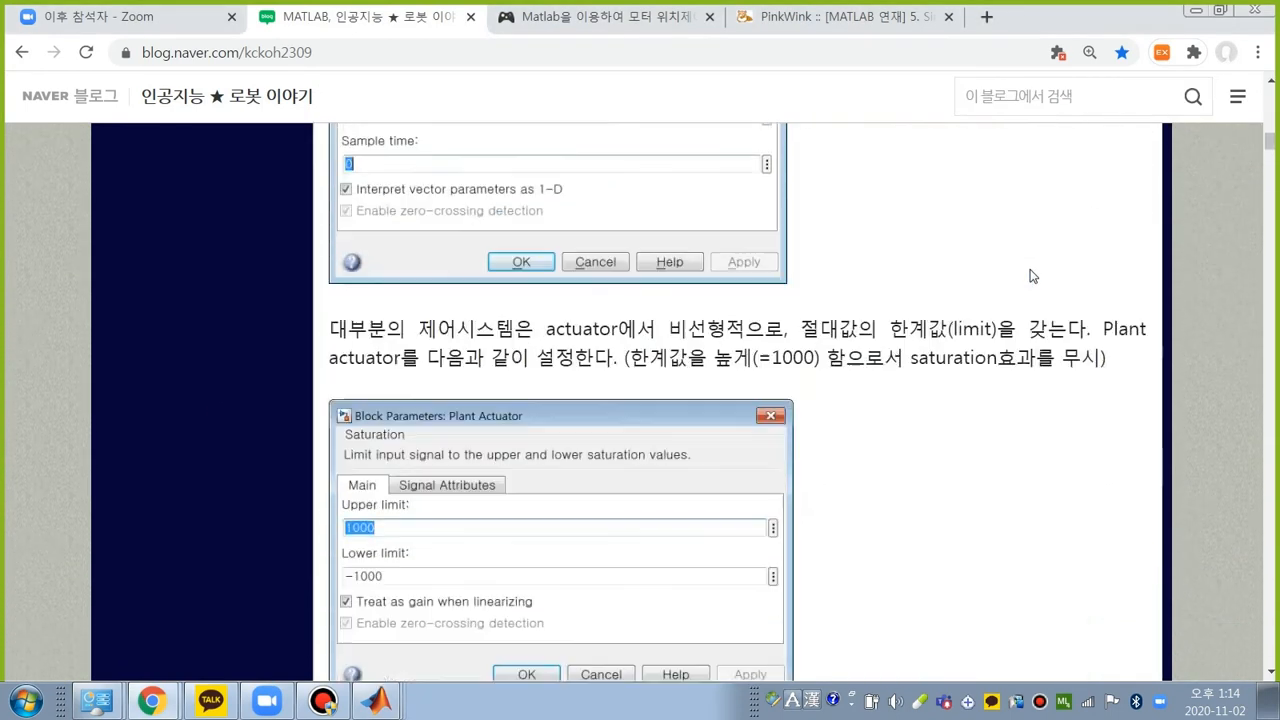
{"action": "scroll", "coordinate": [808, 360], "scroll_direction": "down", "scroll_amount": 5}
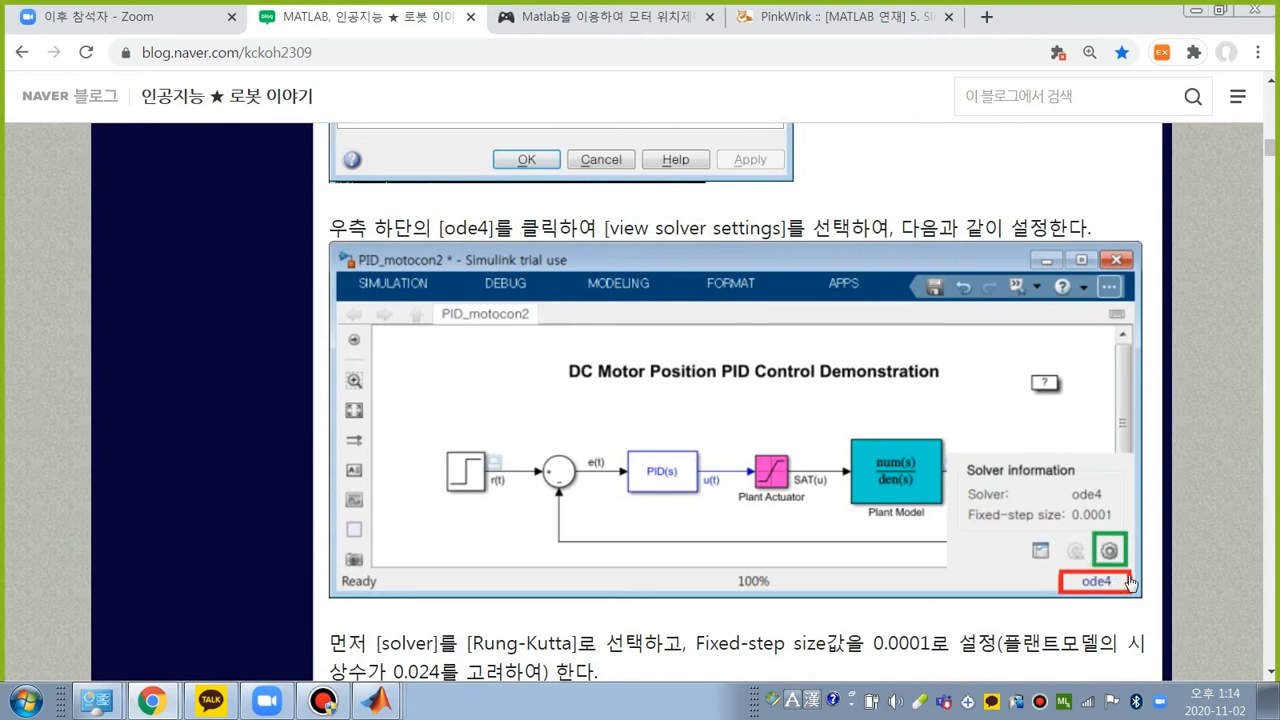
{"action": "left_click", "coordinate": [387, 709]}
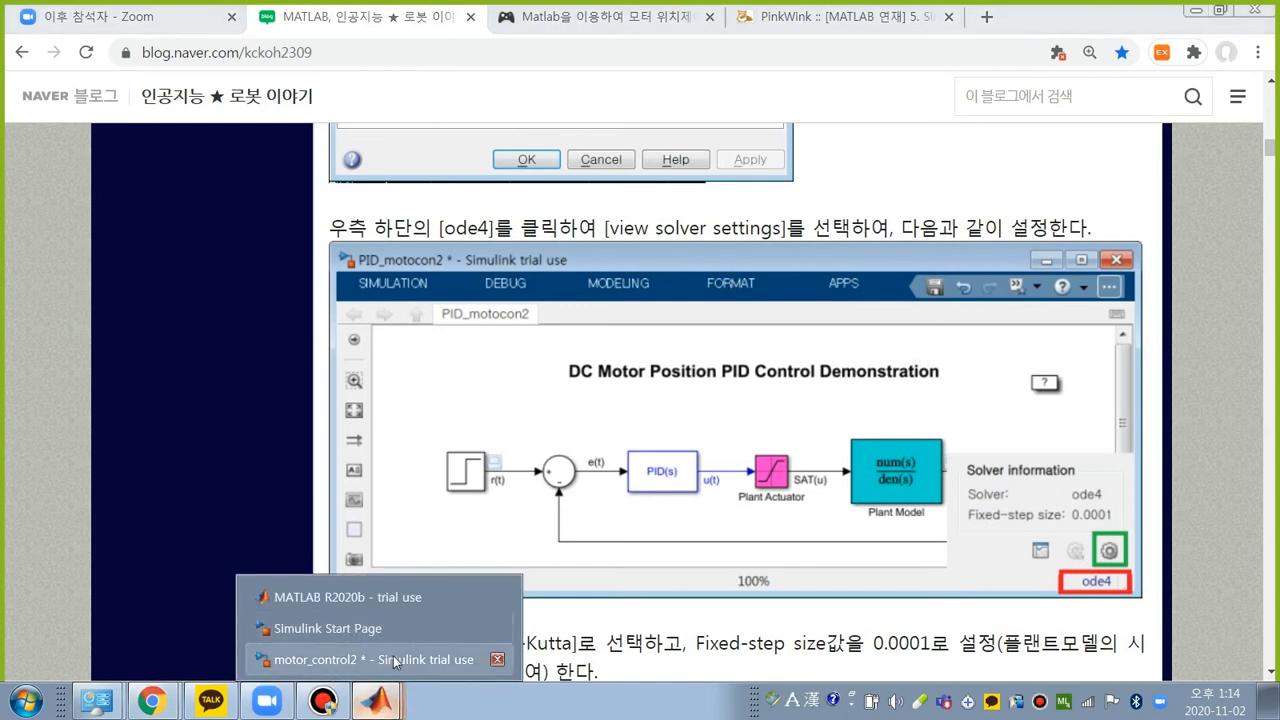
{"action": "left_click", "coordinate": [370, 658]}
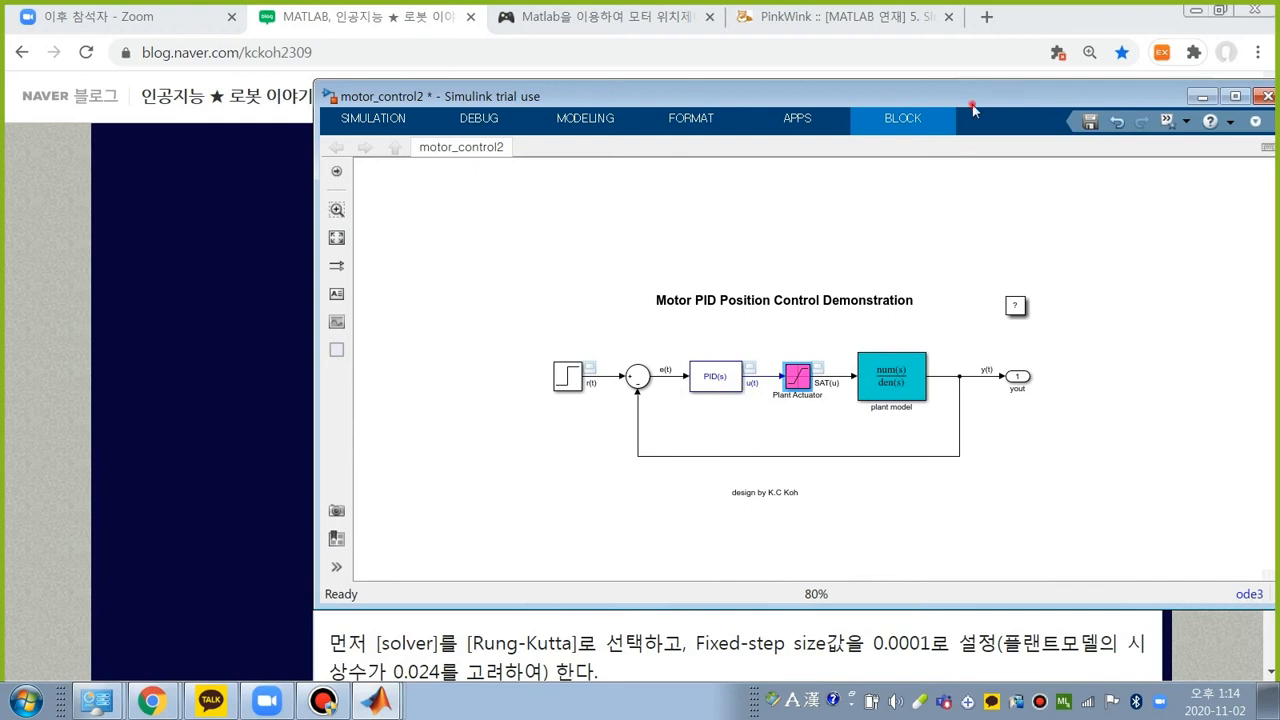
Step: Open the model's solver settings and choose the ode4 (Runge-Kutta) solver
{"action": "left_click_drag", "start_coordinate": [972, 104], "coordinate": [766, 56]}
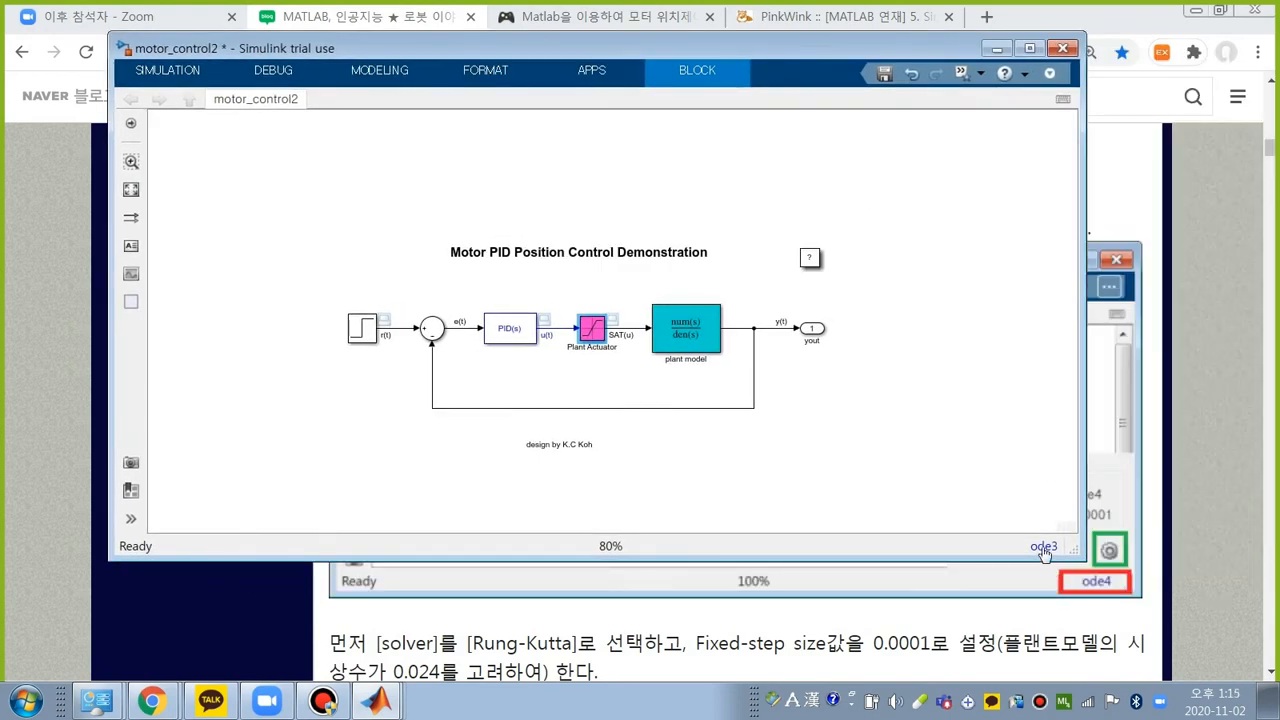
{"action": "left_click", "coordinate": [1041, 549]}
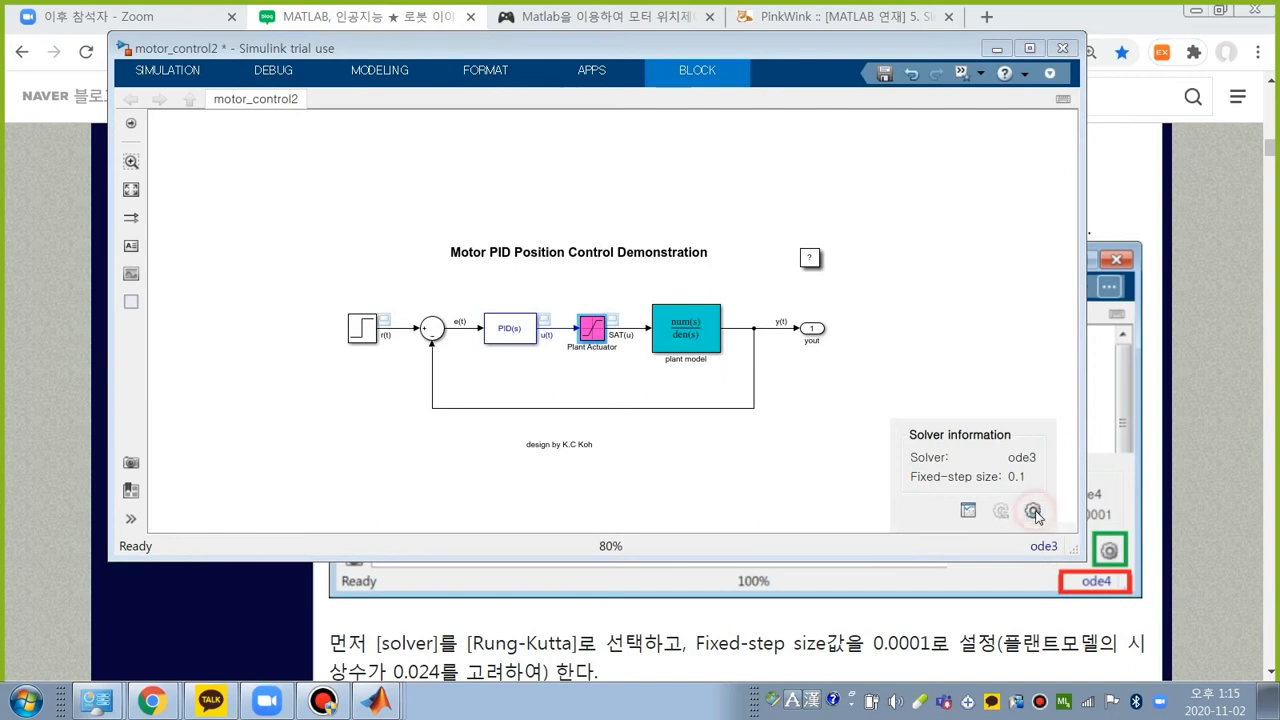
{"action": "left_click", "coordinate": [1034, 512]}
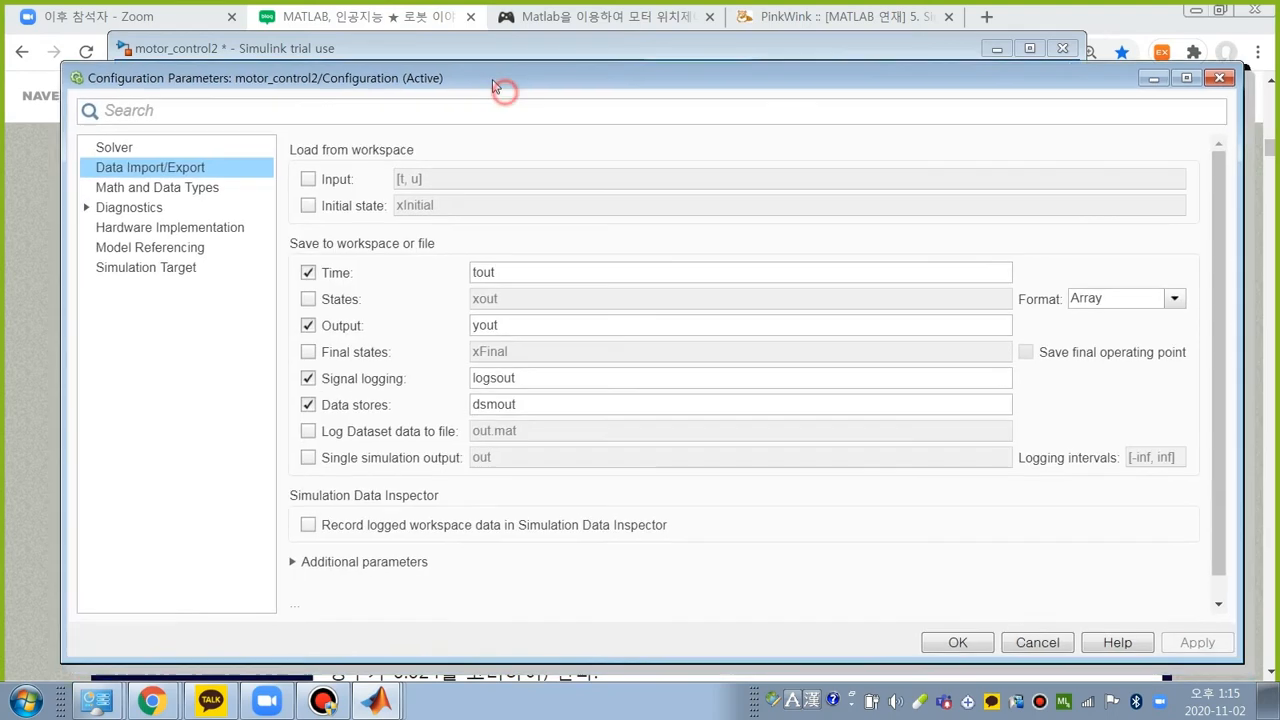
{"action": "left_click_drag", "start_coordinate": [503, 91], "coordinate": [477, 63]}
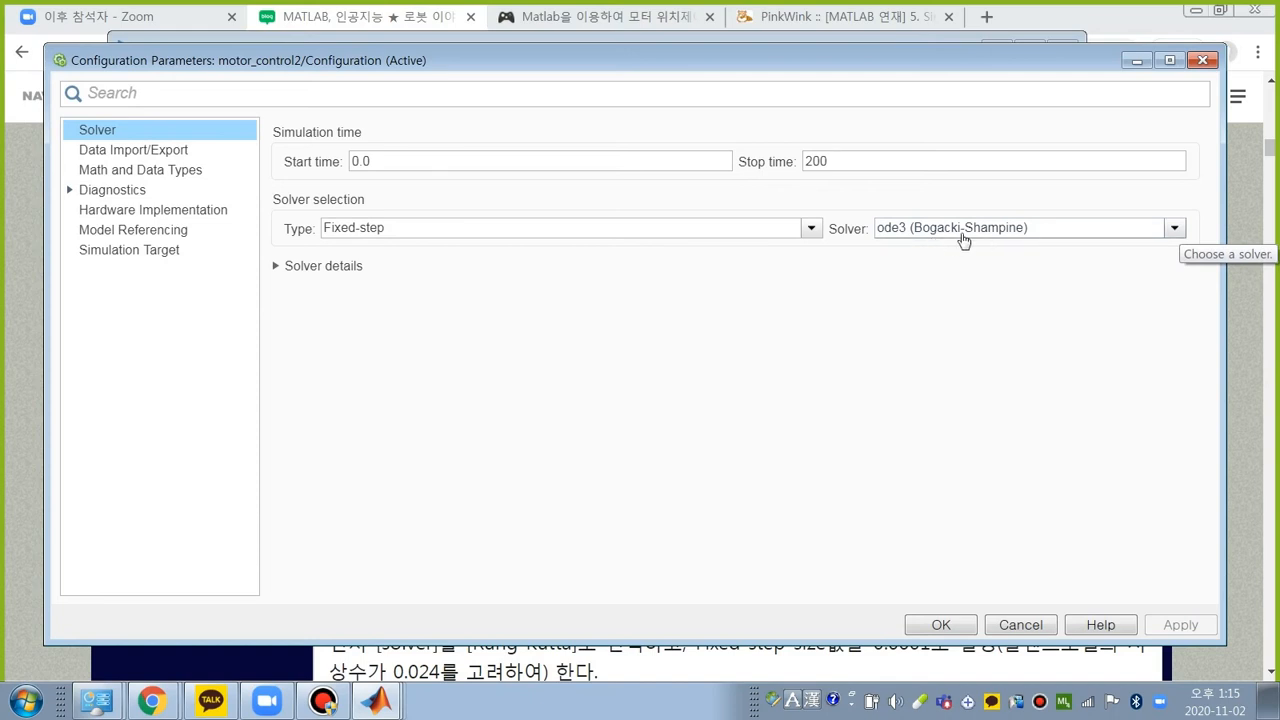
{"action": "left_click", "coordinate": [1175, 229]}
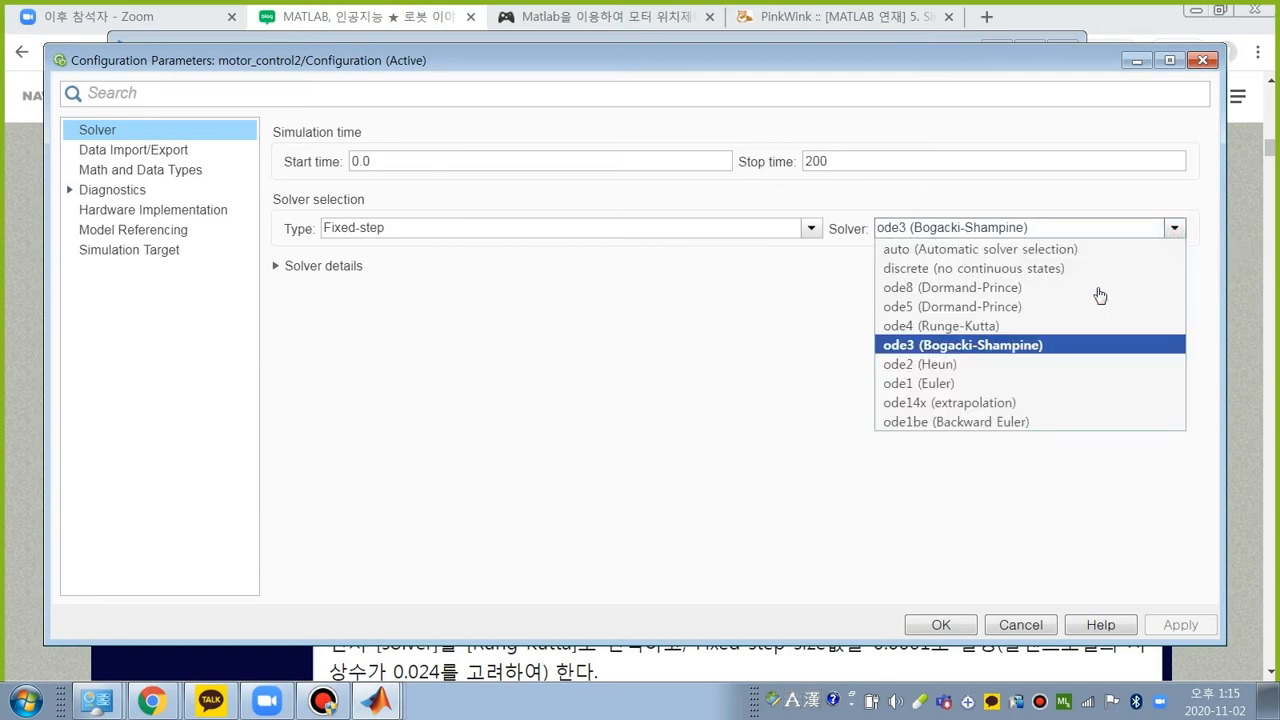
{"action": "left_click", "coordinate": [978, 328]}
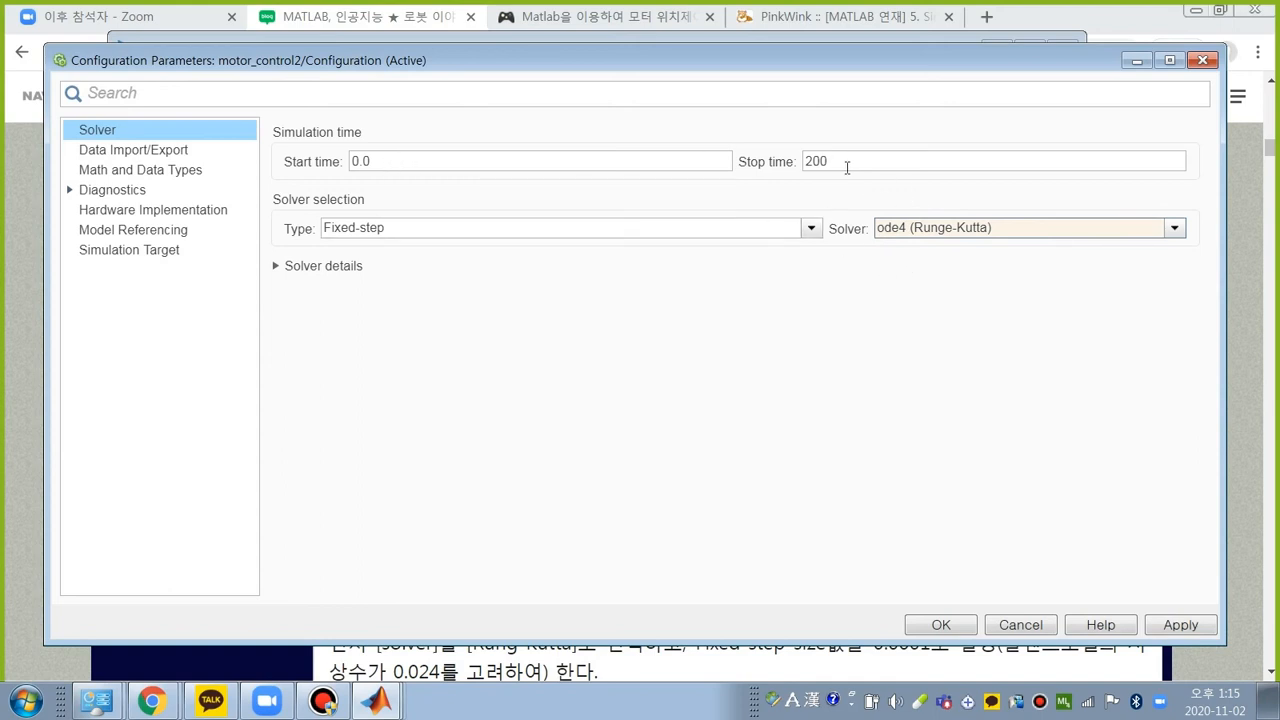
Step: Check the time range of the step response plot in the P-control blog post, and set the simulation stop time to 0.3
{"action": "left_click_drag", "start_coordinate": [827, 161], "coordinate": [788, 163]}
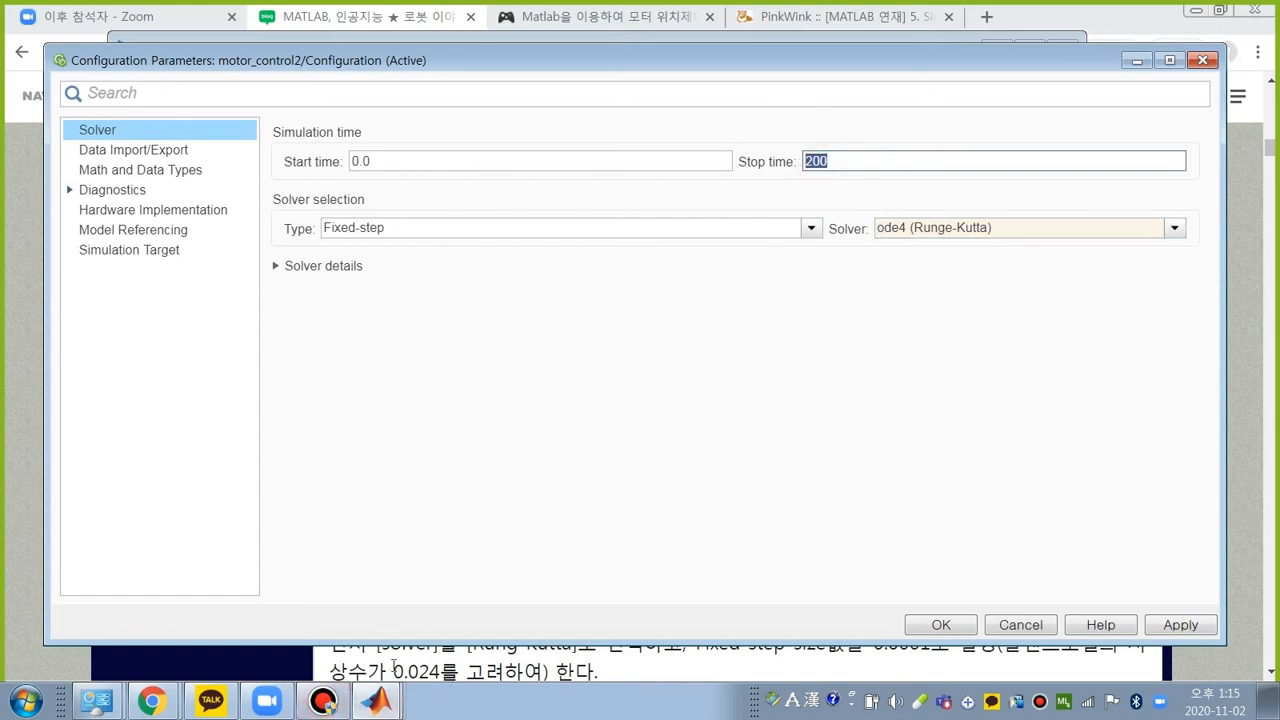
{"action": "left_click", "coordinate": [158, 703]}
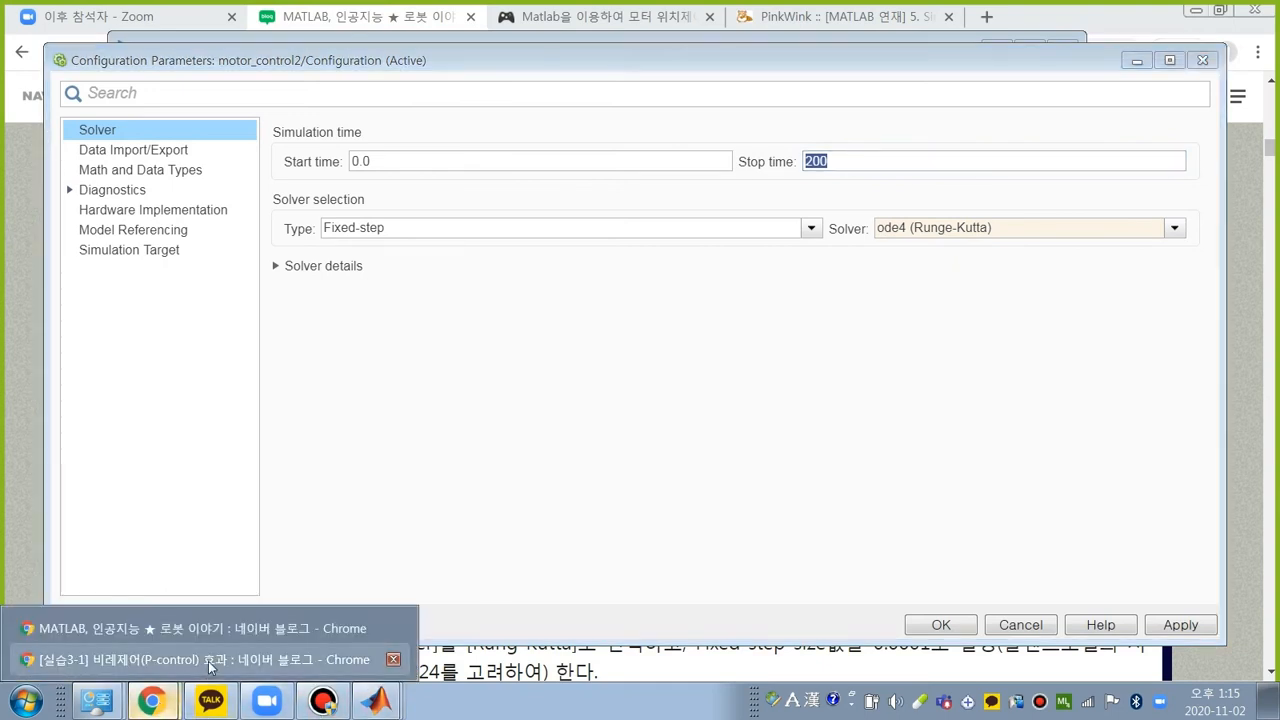
{"action": "left_click", "coordinate": [210, 660]}
{"action": "scroll", "coordinate": [1058, 429], "scroll_direction": "down", "scroll_amount": 15}
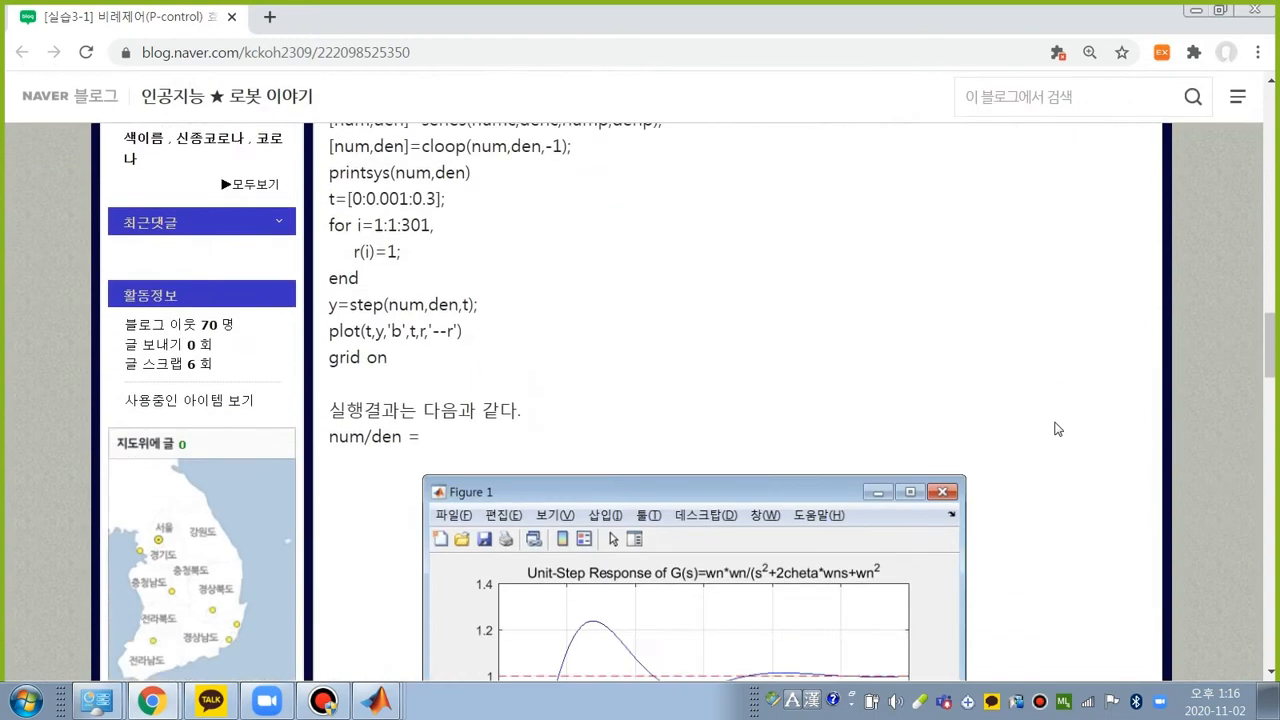
{"action": "scroll", "coordinate": [1058, 429], "scroll_direction": "down", "scroll_amount": 5}
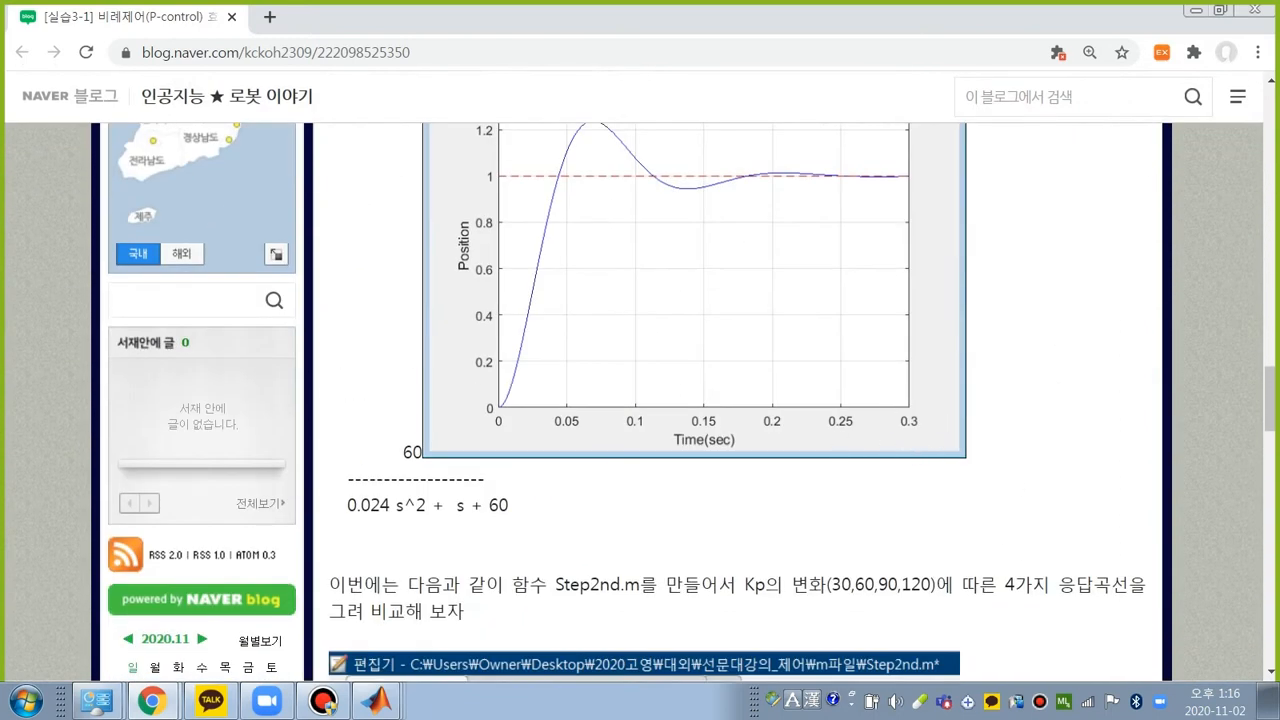
{"action": "left_click", "coordinate": [1197, 11]}
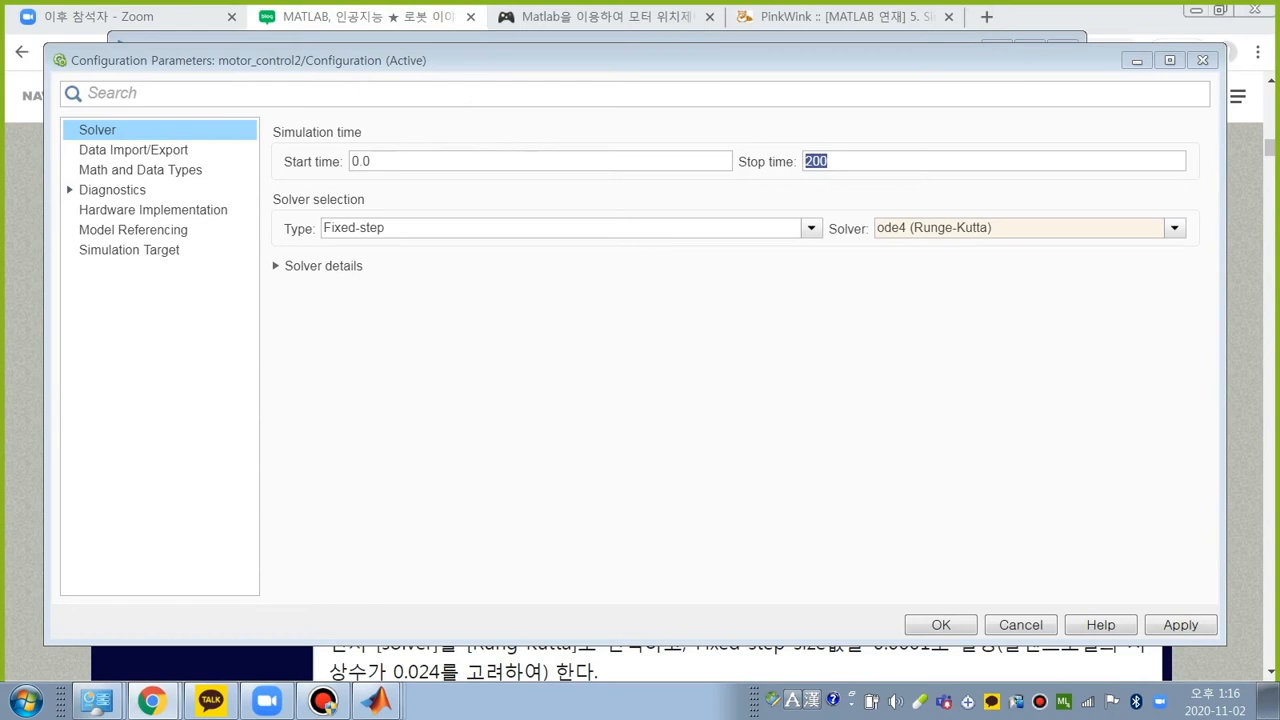
{"action": "type", "text": "0.3"}
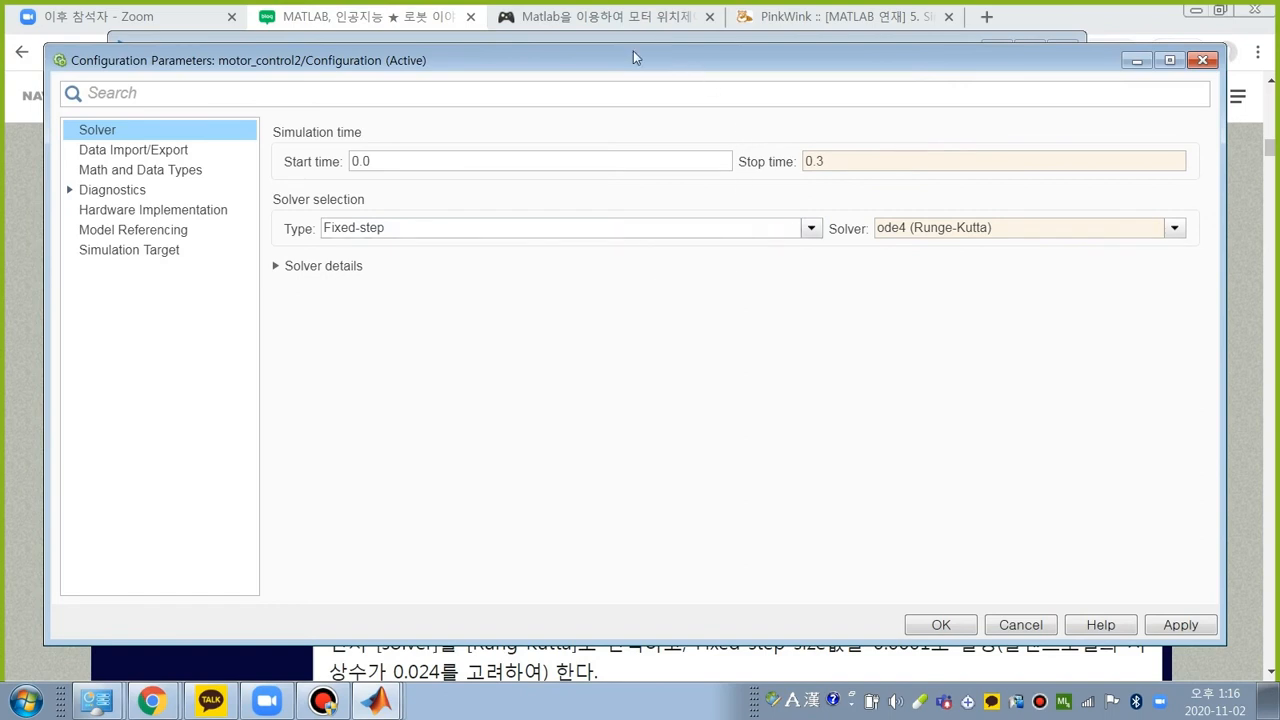
{"action": "left_click_drag", "start_coordinate": [634, 59], "coordinate": [703, 62]}
{"action": "left_click", "coordinate": [1008, 628]}
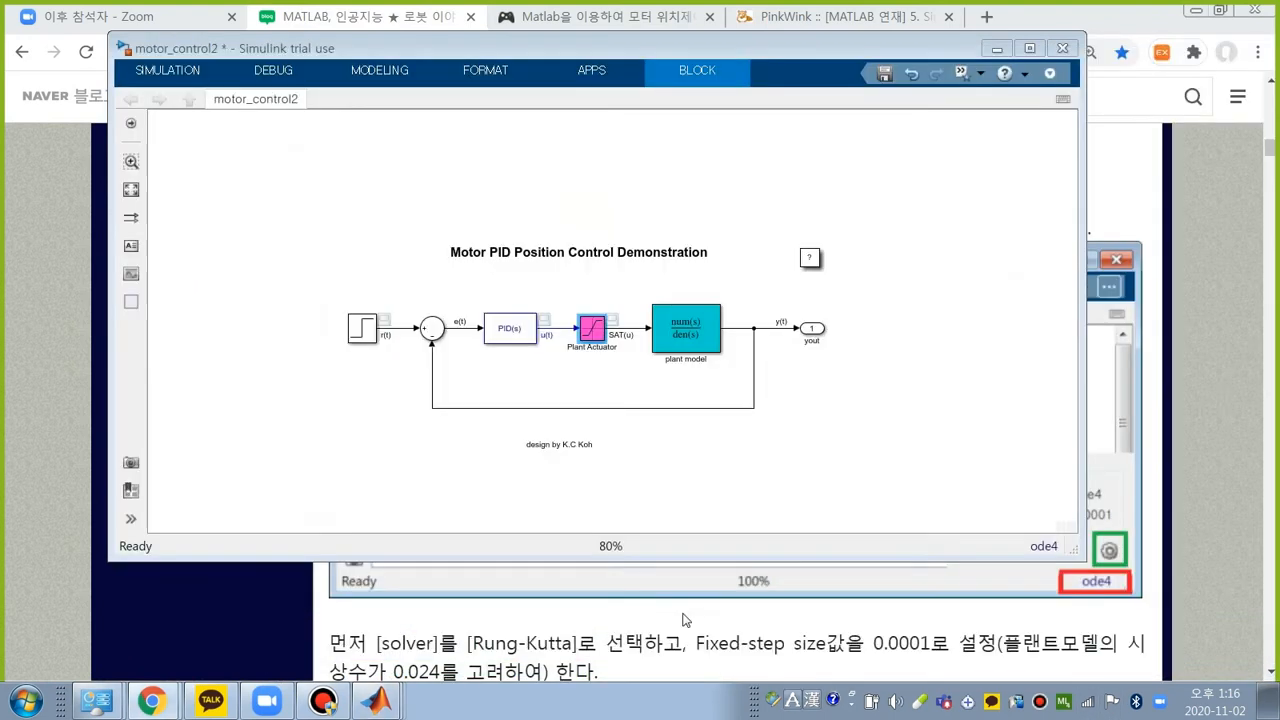
Step: Read the blog post's solver type and fixed-step size instructions, and return to the motor_control2 model
{"action": "left_click", "coordinate": [685, 620]}
{"action": "scroll", "coordinate": [935, 600], "scroll_direction": "down", "scroll_amount": 1}
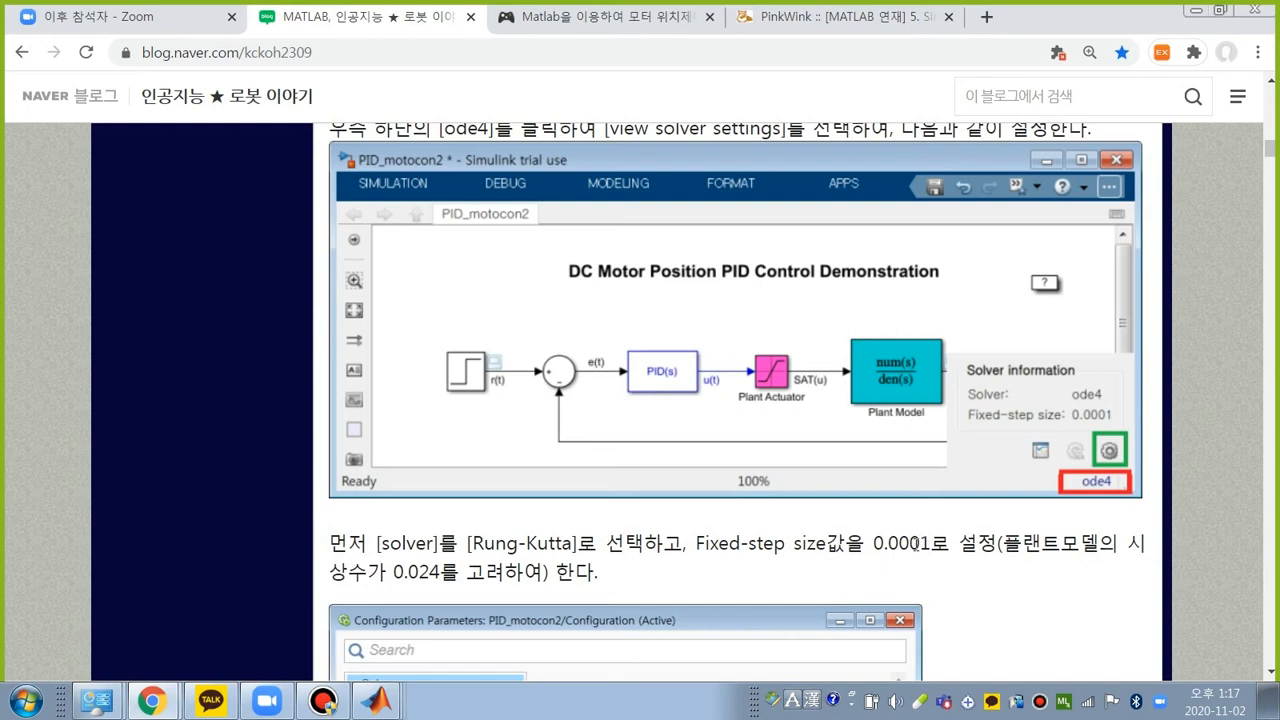
{"action": "left_click_drag", "start_coordinate": [419, 572], "coordinate": [439, 572]}
{"action": "left_click", "coordinate": [377, 700]}
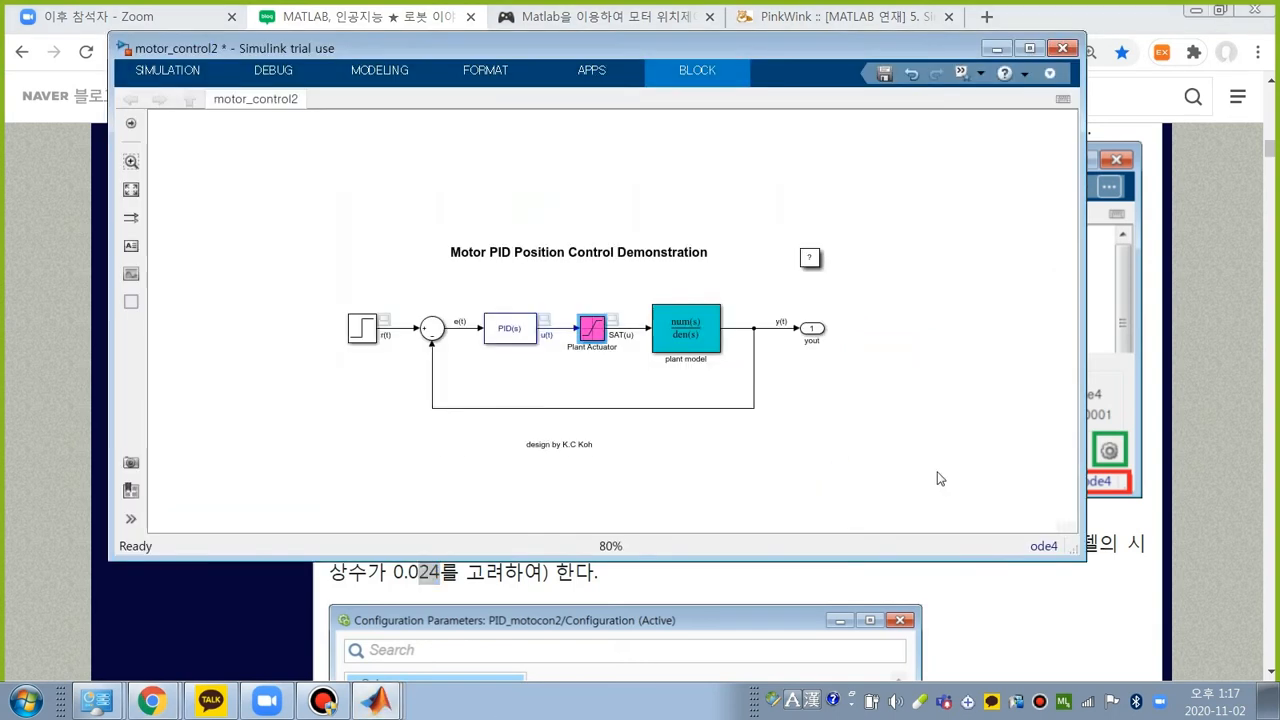
Step: Open the solver's configuration parameters, keep the Fixed-step type with ode4 (Runge-Kutta), and set the fixed-step size to 0.0001
{"action": "left_click", "coordinate": [1045, 547]}
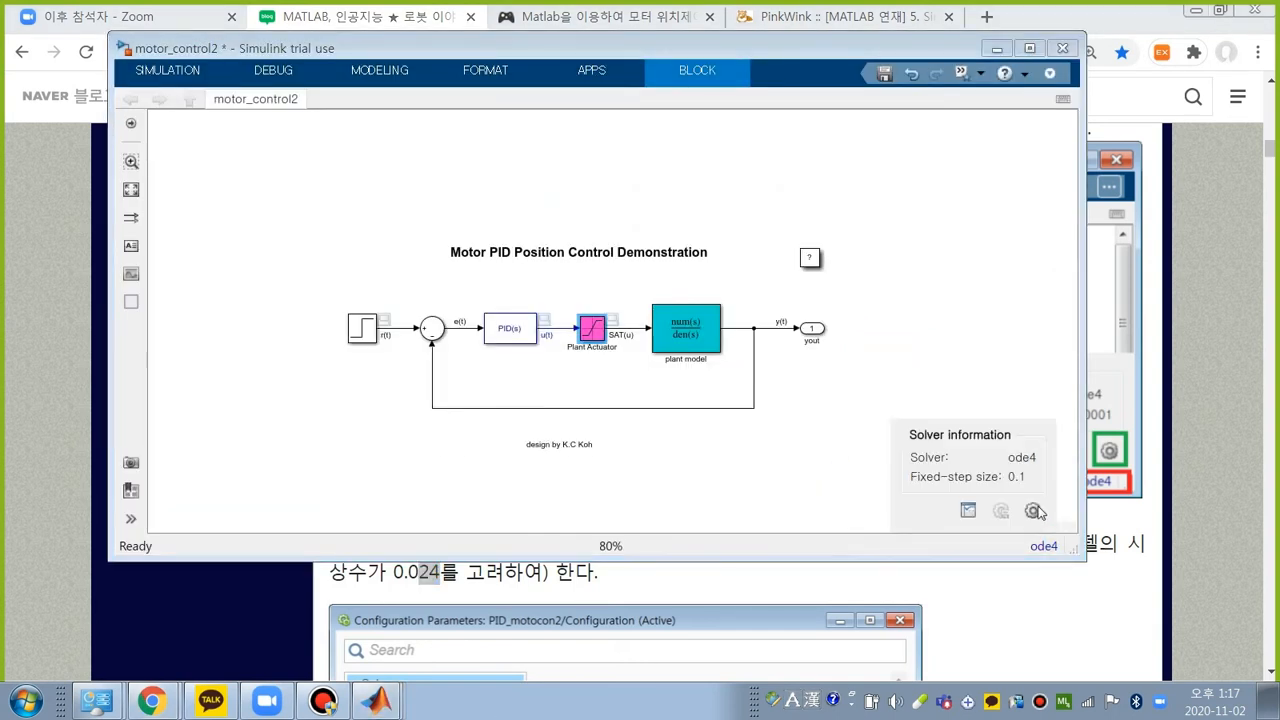
{"action": "left_click", "coordinate": [1033, 511]}
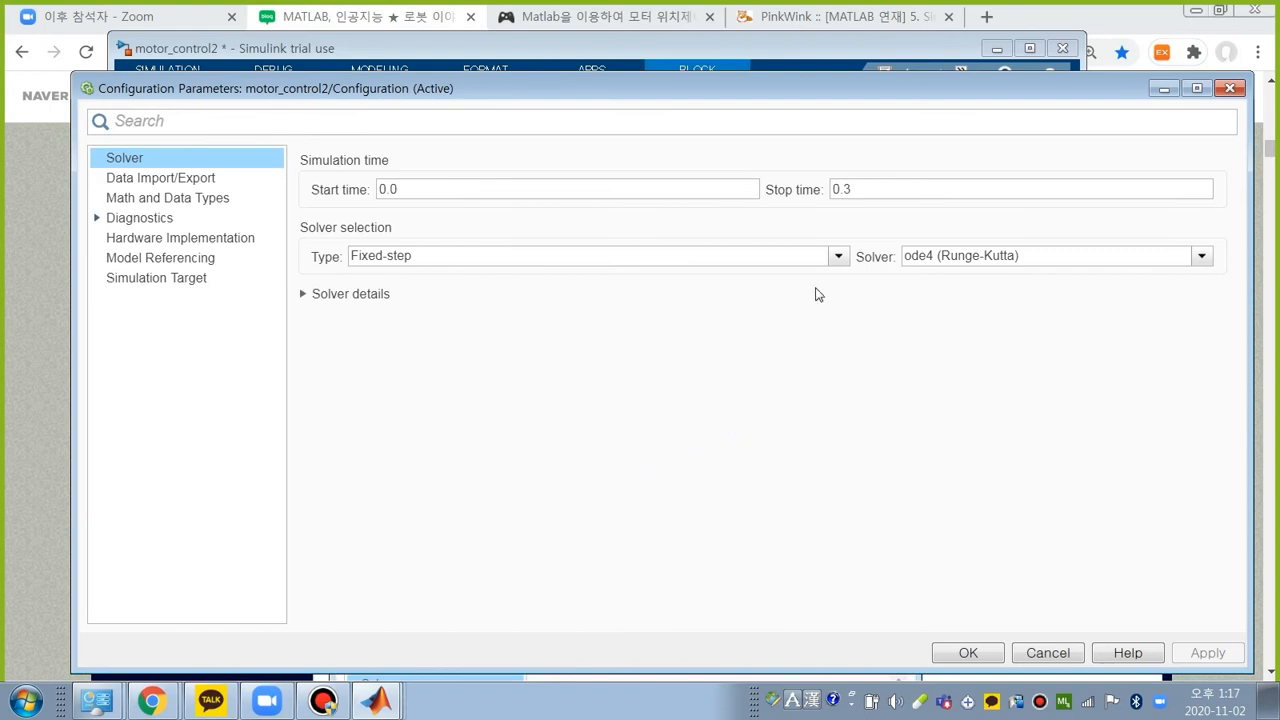
{"action": "left_click", "coordinate": [839, 257]}
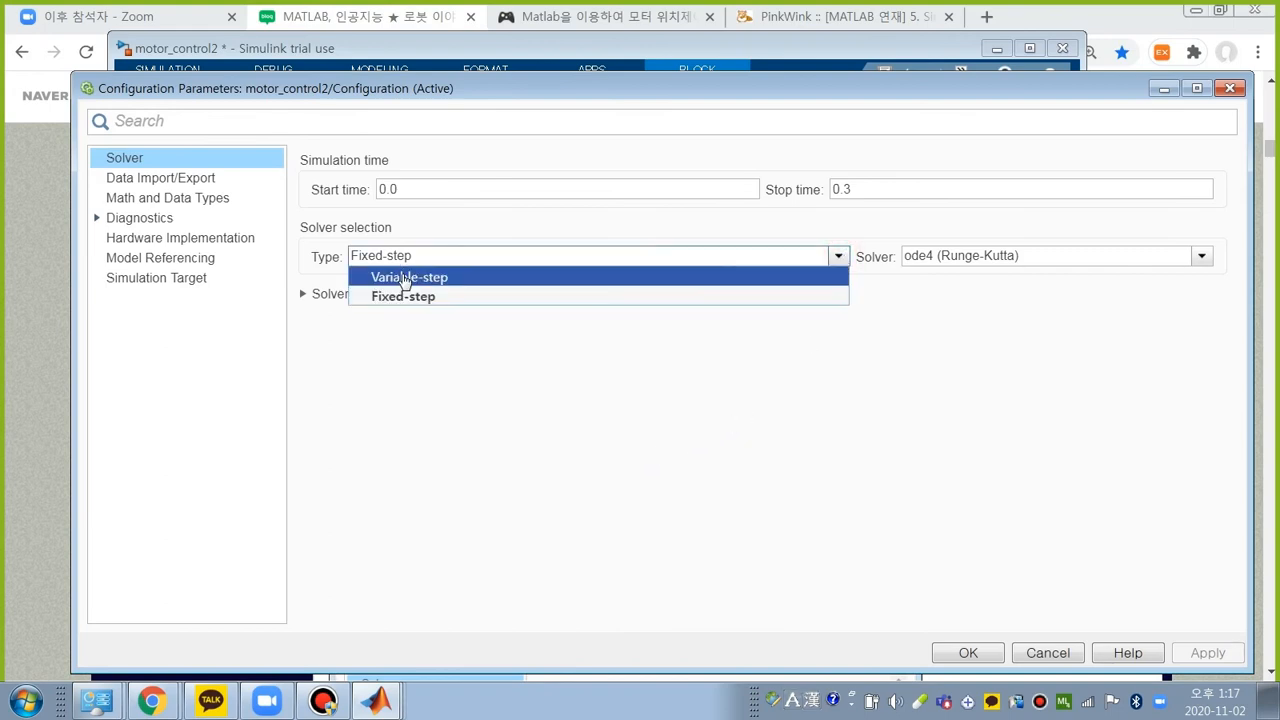
{"action": "left_click", "coordinate": [324, 701]}
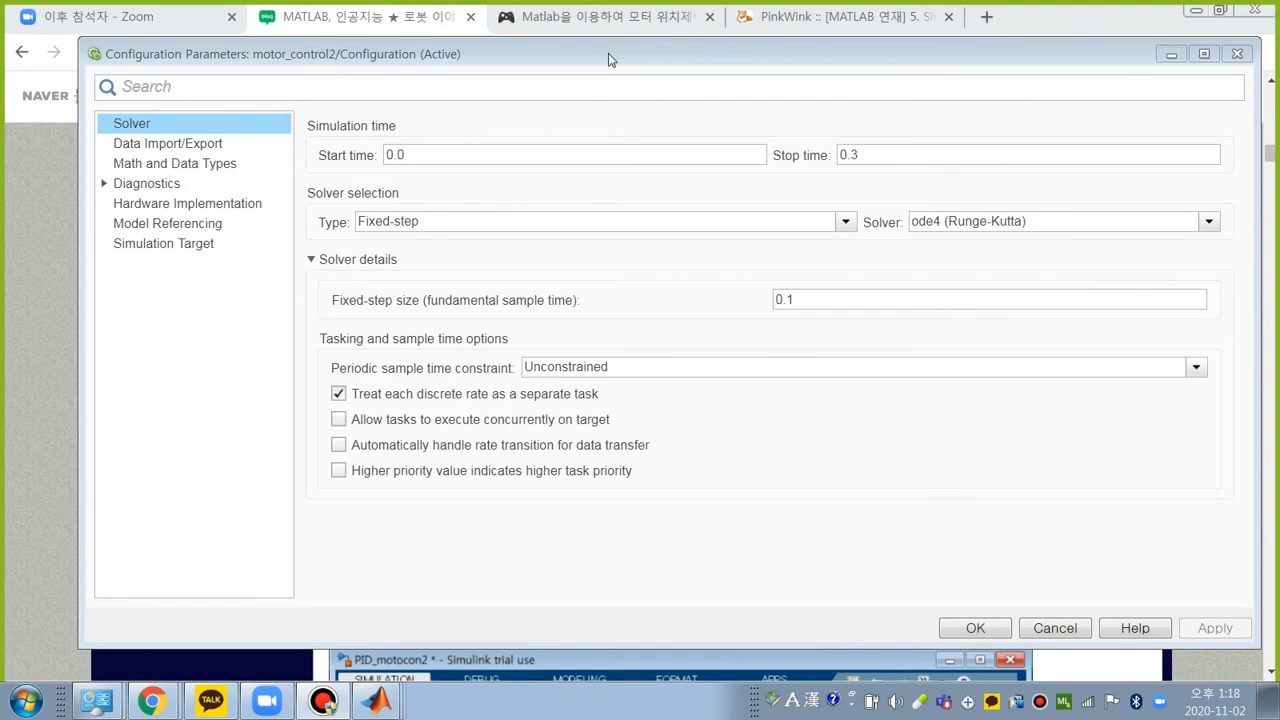
{"action": "left_click_drag", "start_coordinate": [609, 54], "coordinate": [623, 76]}
{"action": "left_click", "coordinate": [822, 317]}
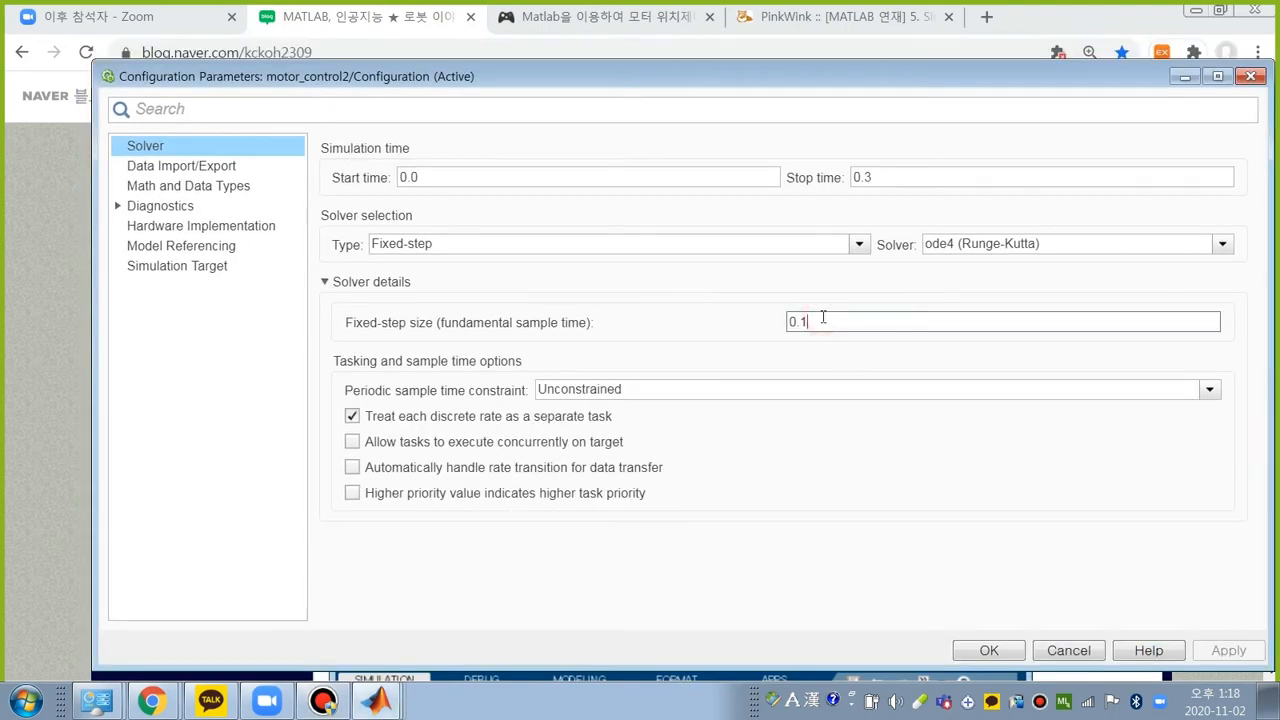
{"action": "double_click", "coordinate": [822, 317]}
{"action": "type", "text": "000"}
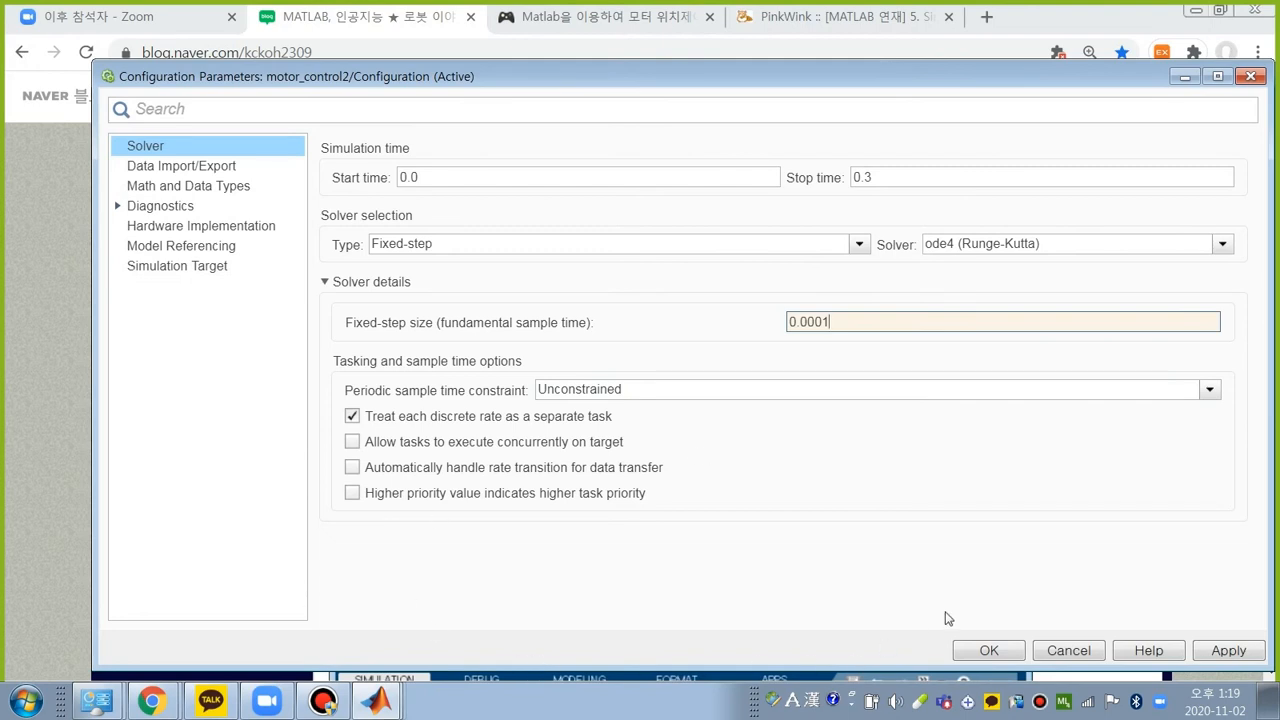
{"action": "left_click", "coordinate": [986, 651]}
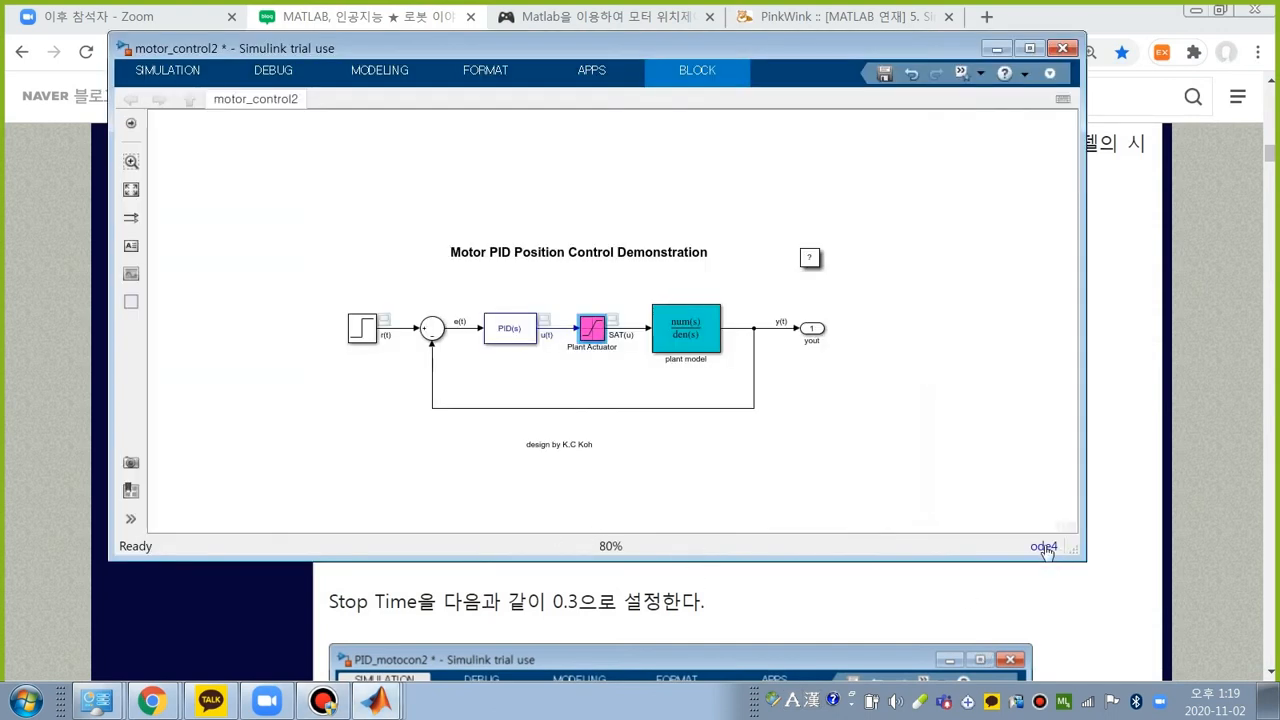
{"action": "mouse_move", "coordinate": [1044, 552]}
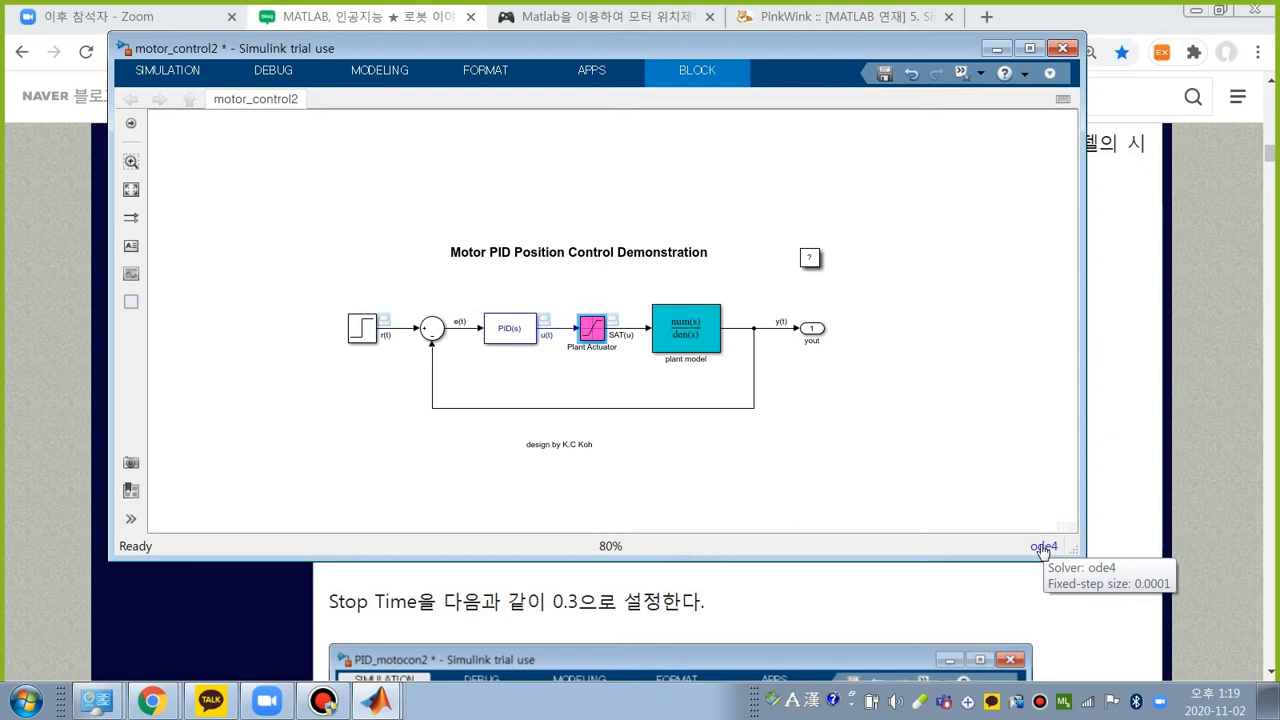
Step: Compare the stop time instruction in the blog post with the simulation stop time set in the motor_control2 model
{"action": "left_click", "coordinate": [809, 577]}
{"action": "scroll", "coordinate": [790, 560], "scroll_direction": "down", "scroll_amount": 4}
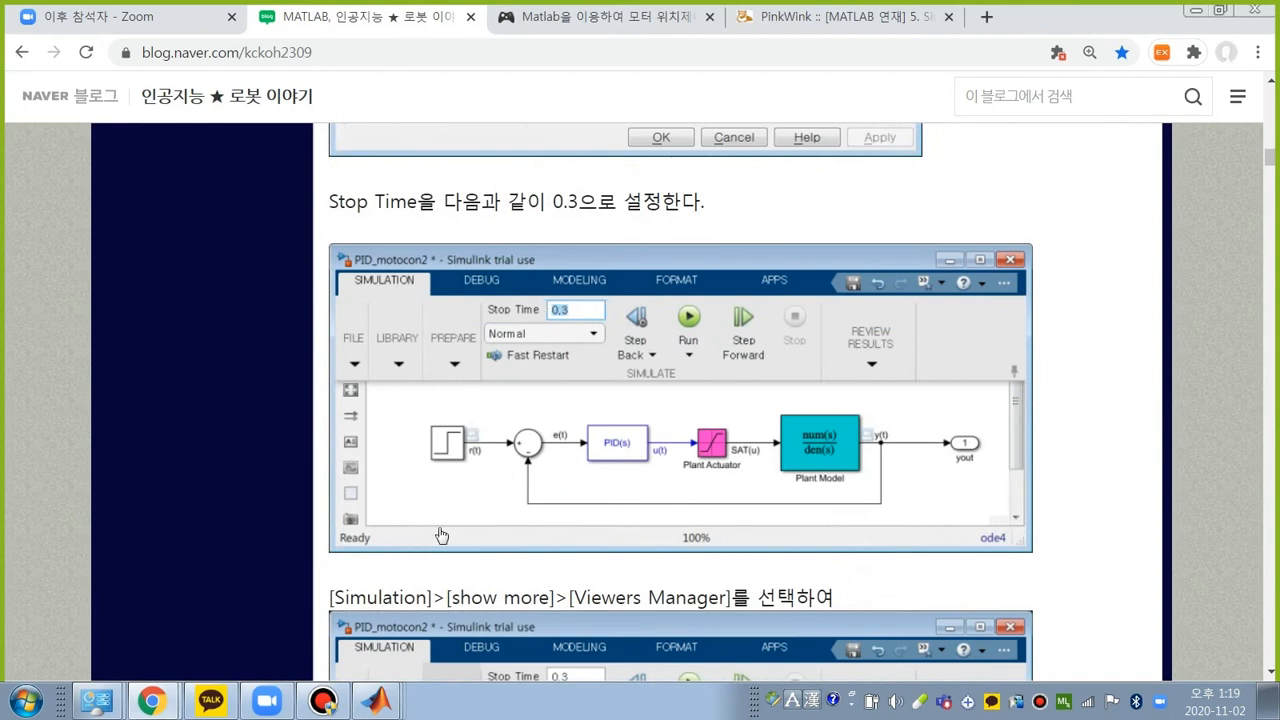
{"action": "mouse_move", "coordinate": [378, 704]}
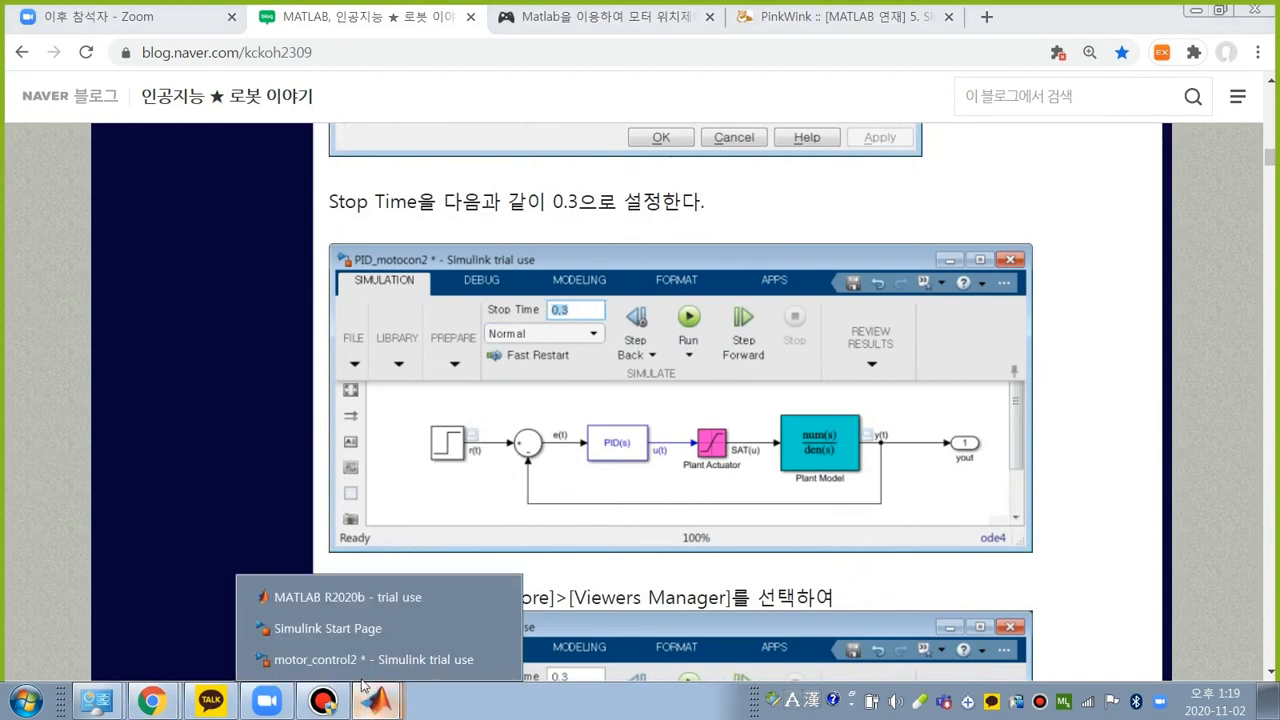
{"action": "left_click", "coordinate": [355, 660]}
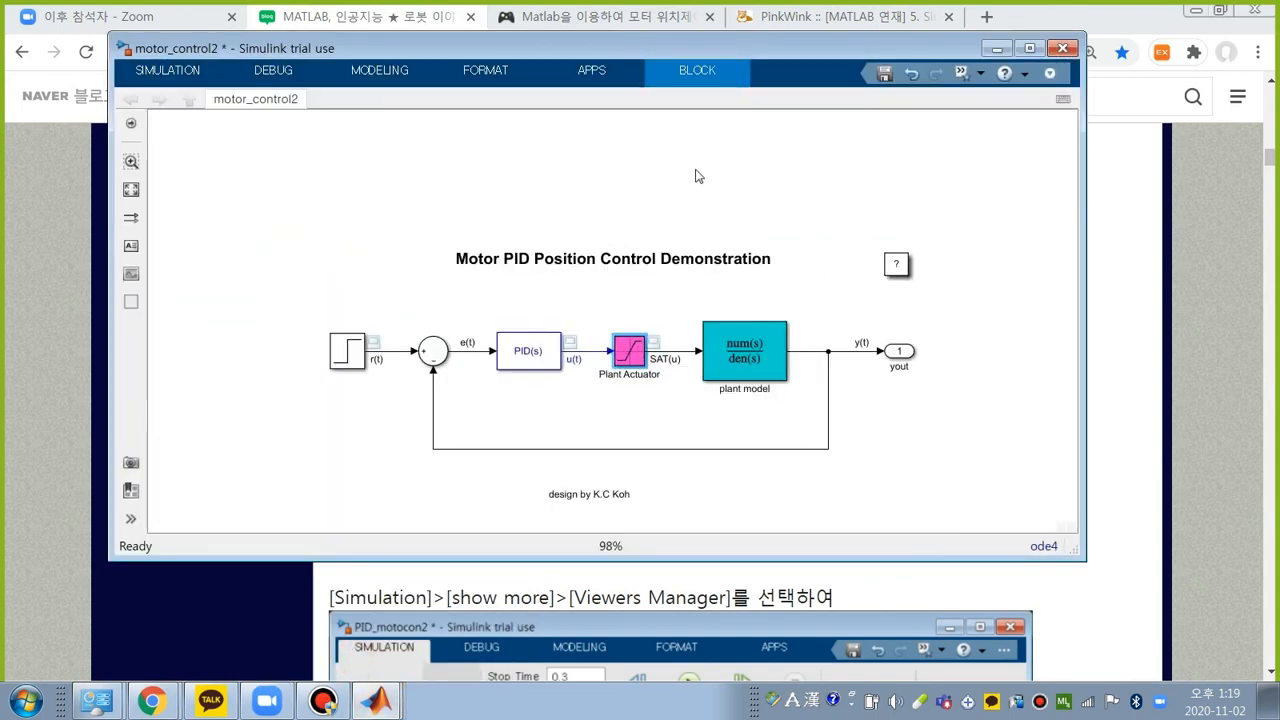
{"action": "left_click_drag", "start_coordinate": [628, 46], "coordinate": [719, 125]}
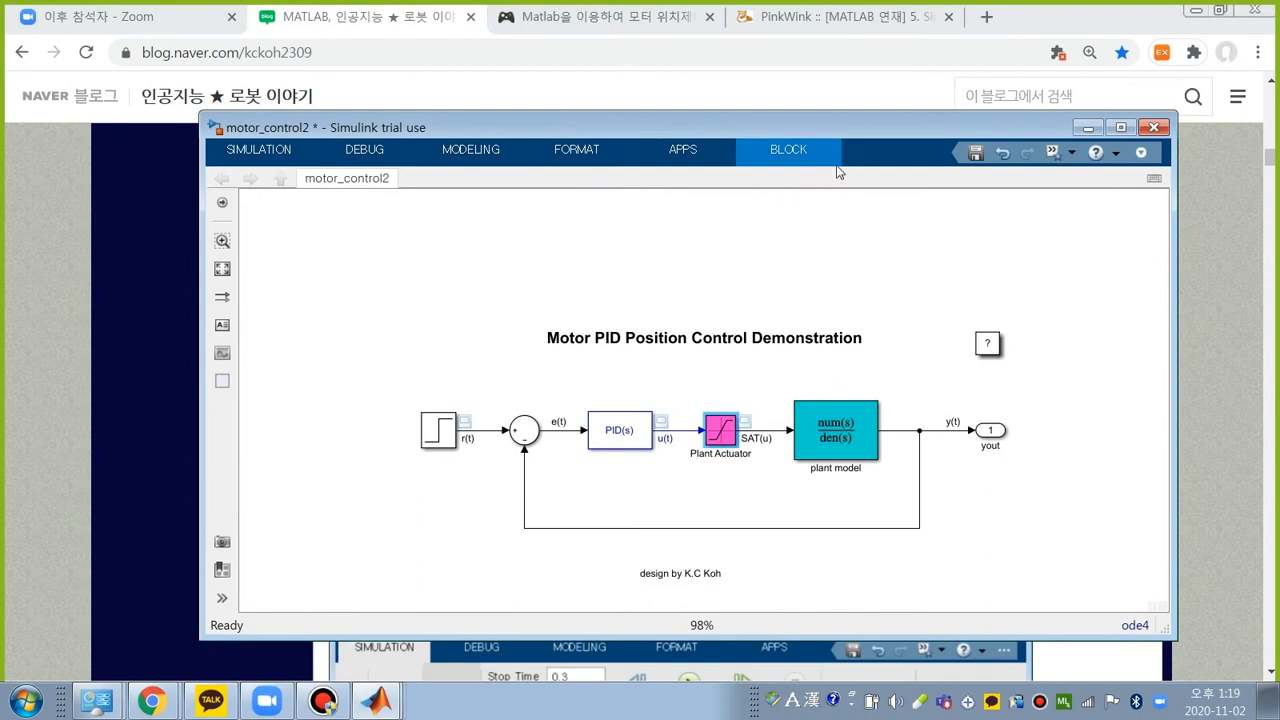
{"action": "left_click", "coordinate": [262, 152]}
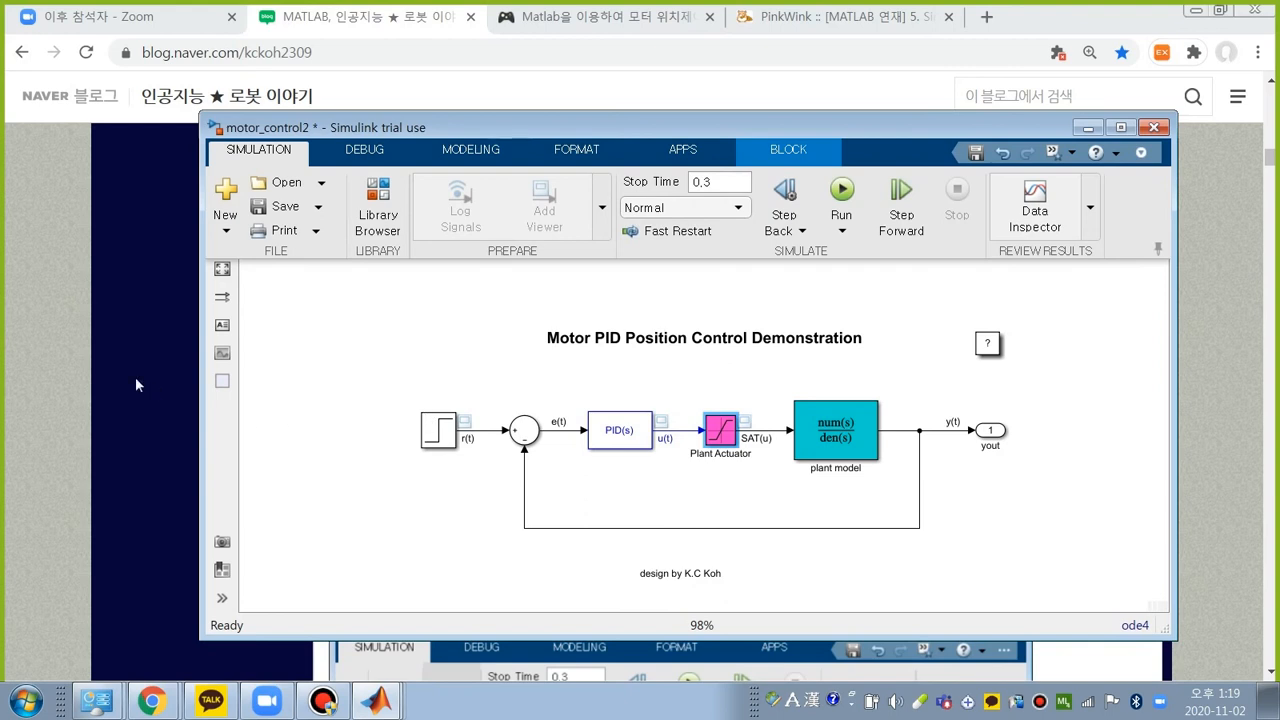
Step: Read the blog post's Viewers Manager instructions, return to the motor_control2 model, and open the Viewers Manager
{"action": "scroll", "coordinate": [365, 368], "scroll_direction": "down", "scroll_amount": 5}
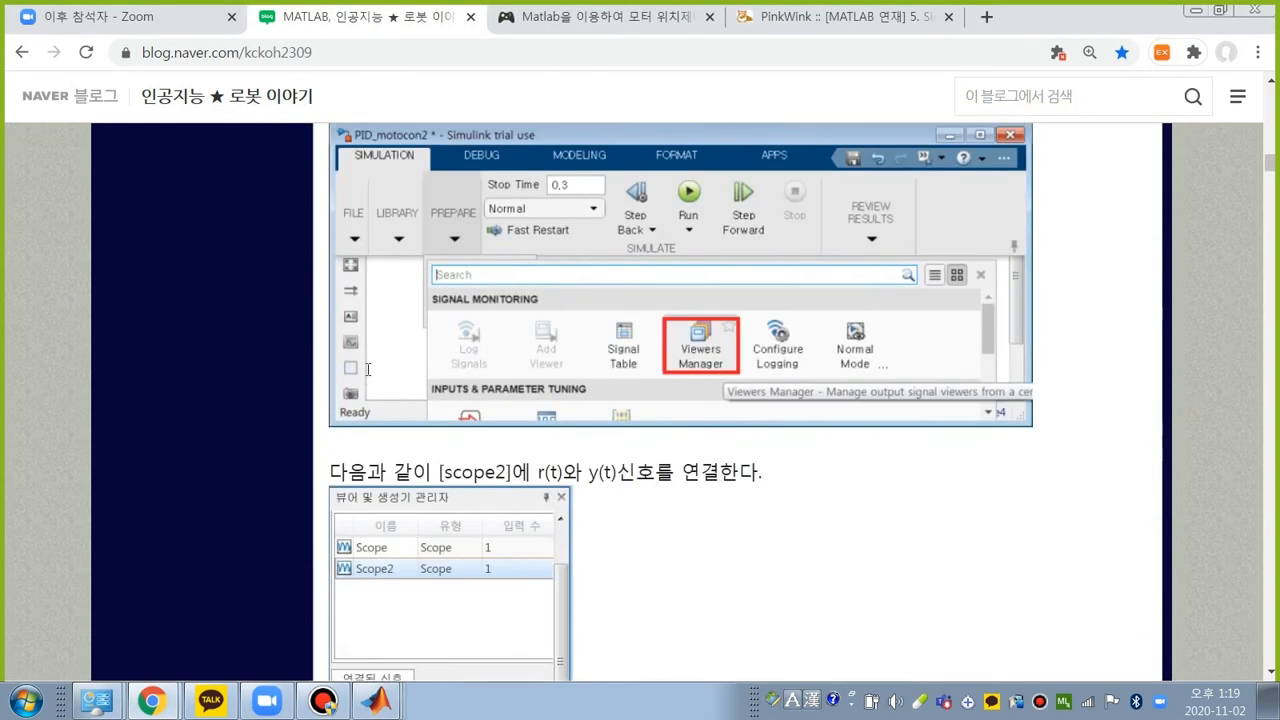
{"action": "scroll", "coordinate": [400, 362], "scroll_direction": "up", "scroll_amount": 2}
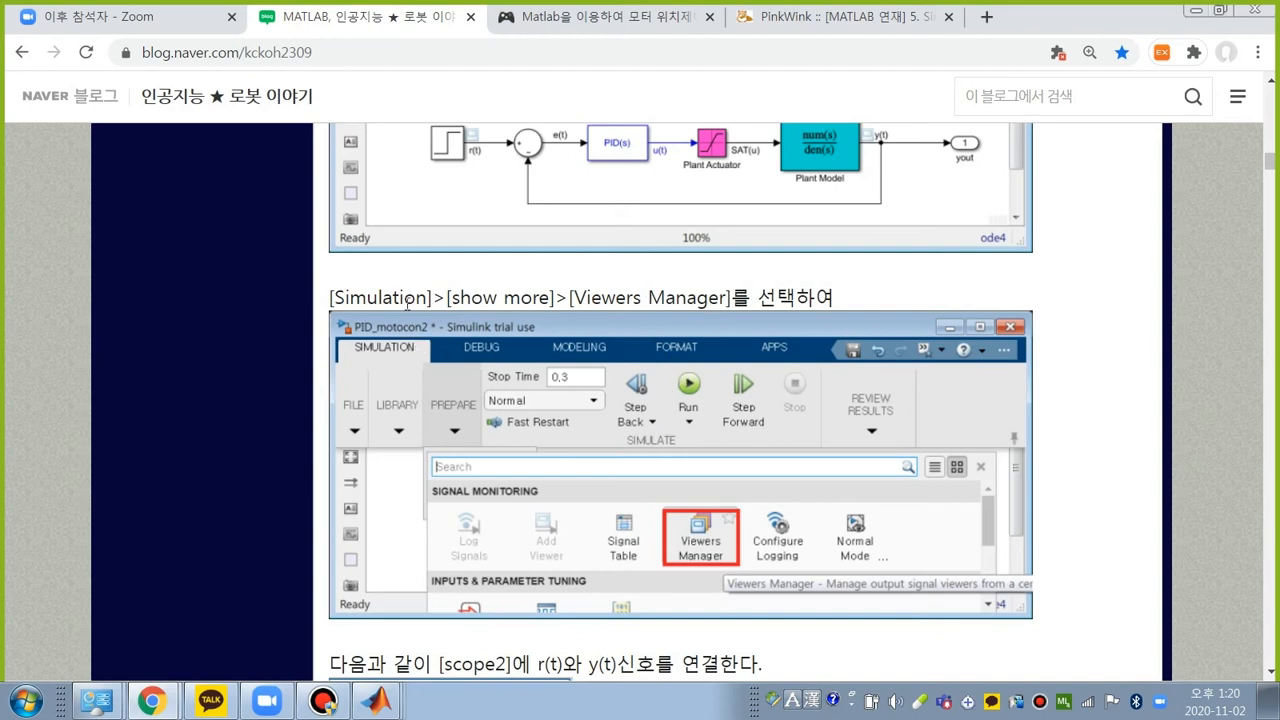
{"action": "left_click", "coordinate": [377, 700]}
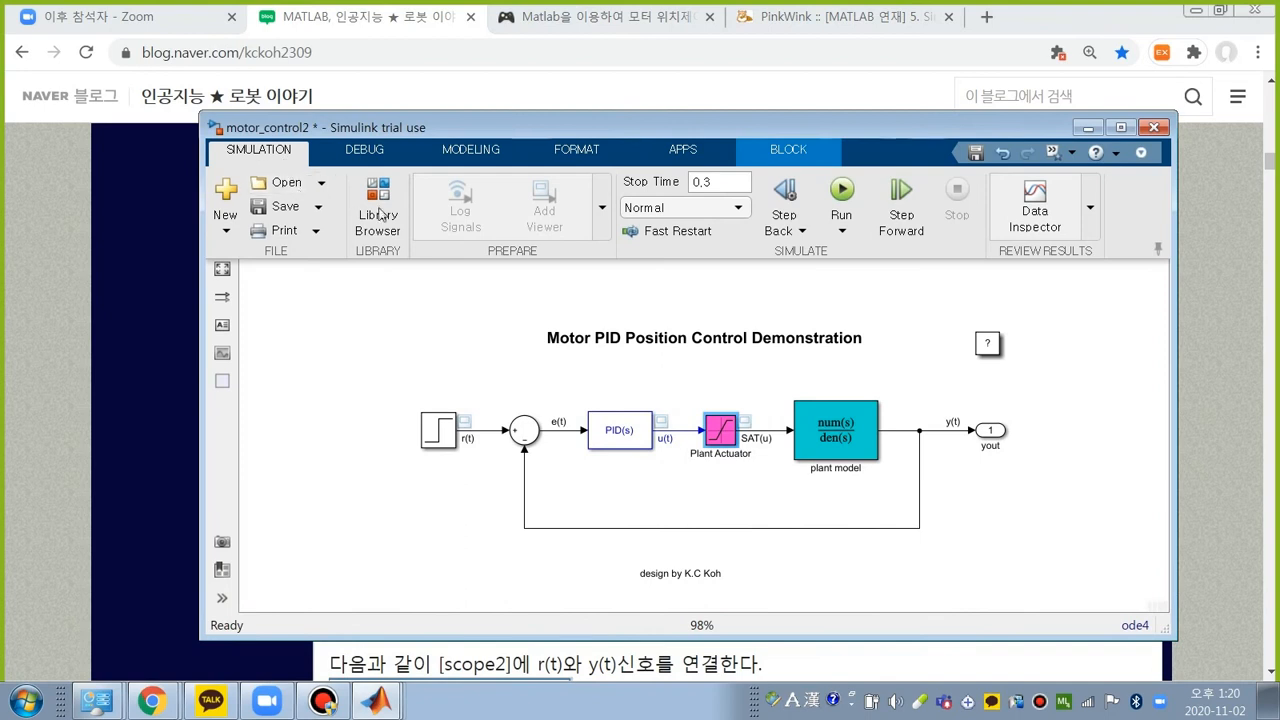
{"action": "left_click", "coordinate": [603, 207]}
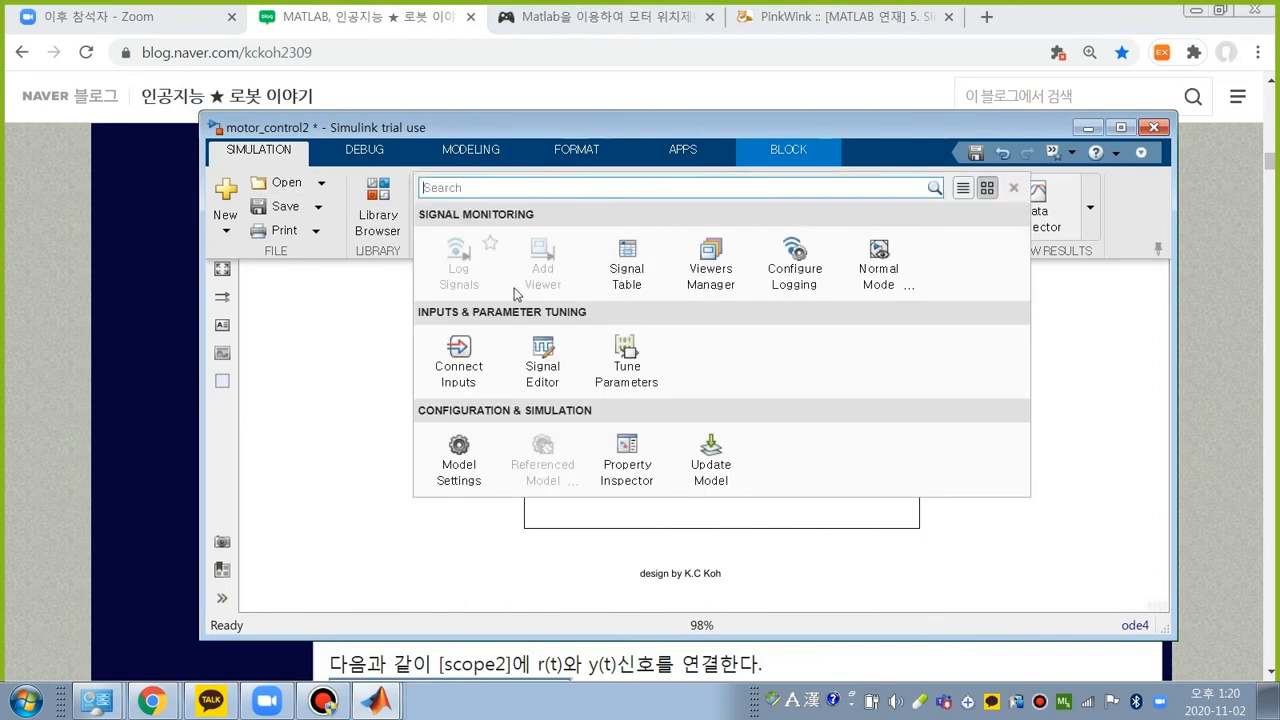
{"action": "left_click", "coordinate": [710, 258]}
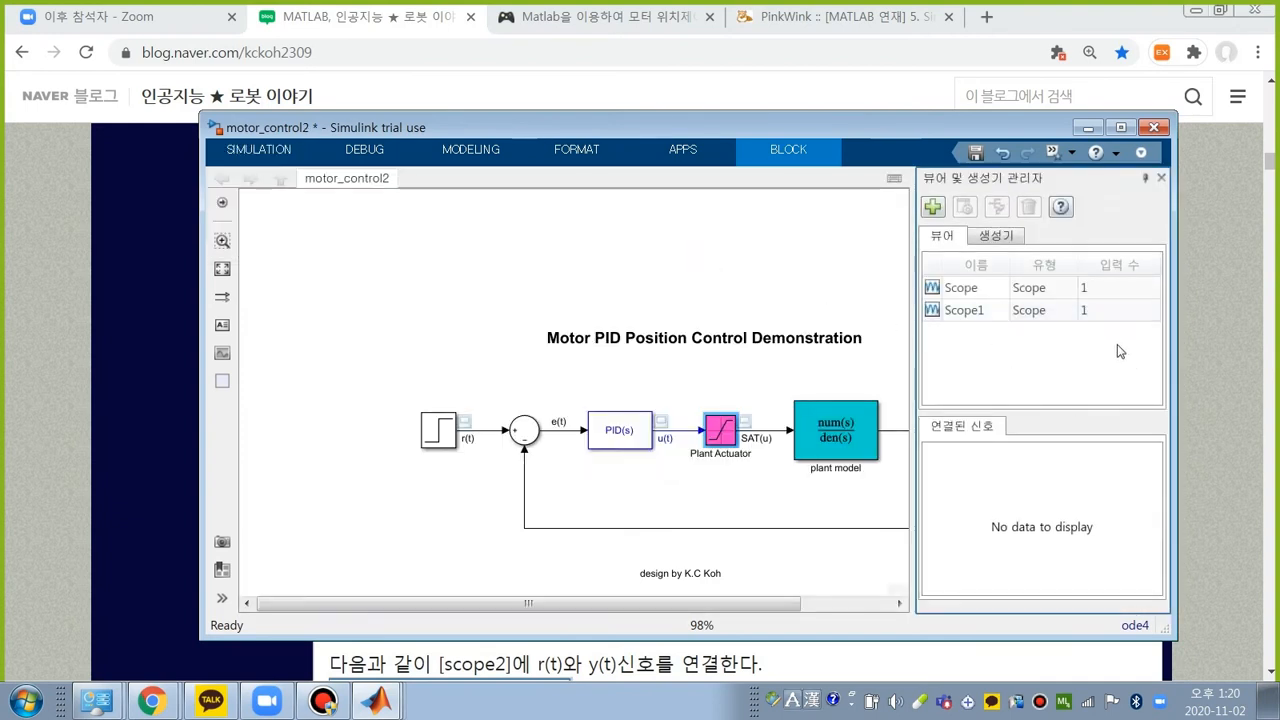
Step: Check which signals are connected to Scope and Scope1, and widen the model window to show the whole diagram
{"action": "left_click", "coordinate": [654, 129]}
{"action": "left_click_drag", "start_coordinate": [654, 129], "coordinate": [484, 62]}
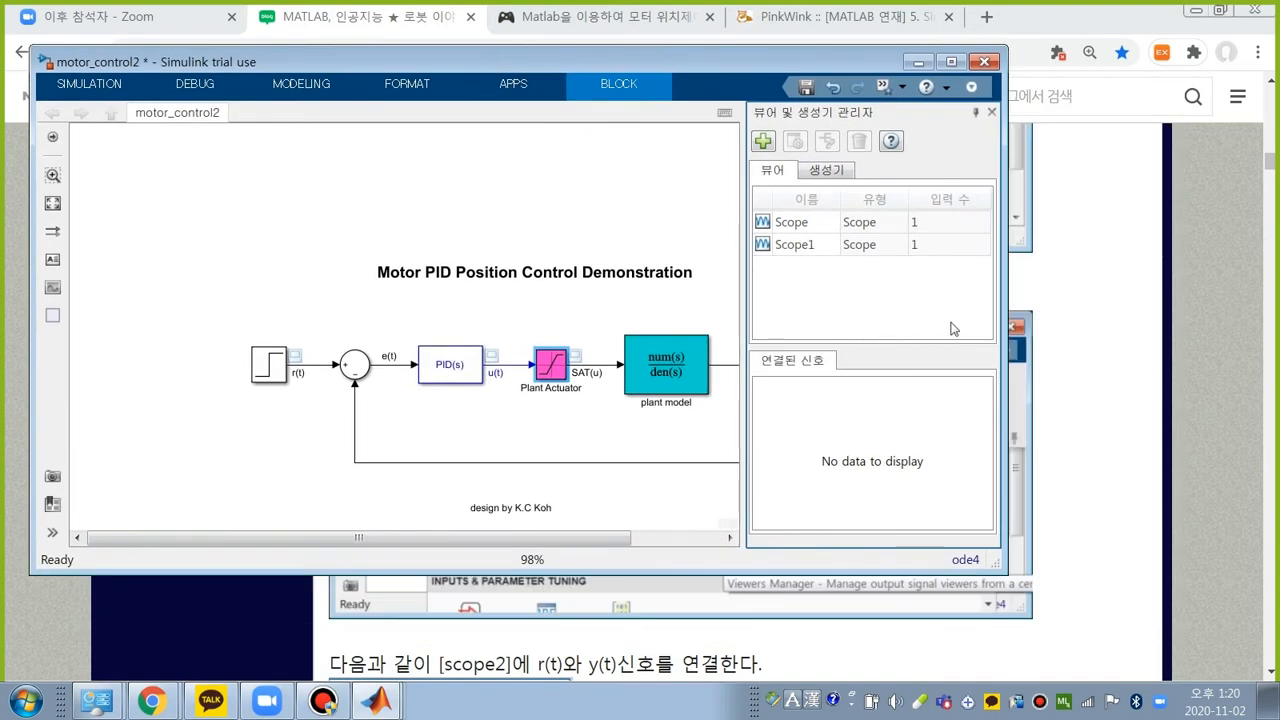
{"action": "double_click", "coordinate": [792, 224]}
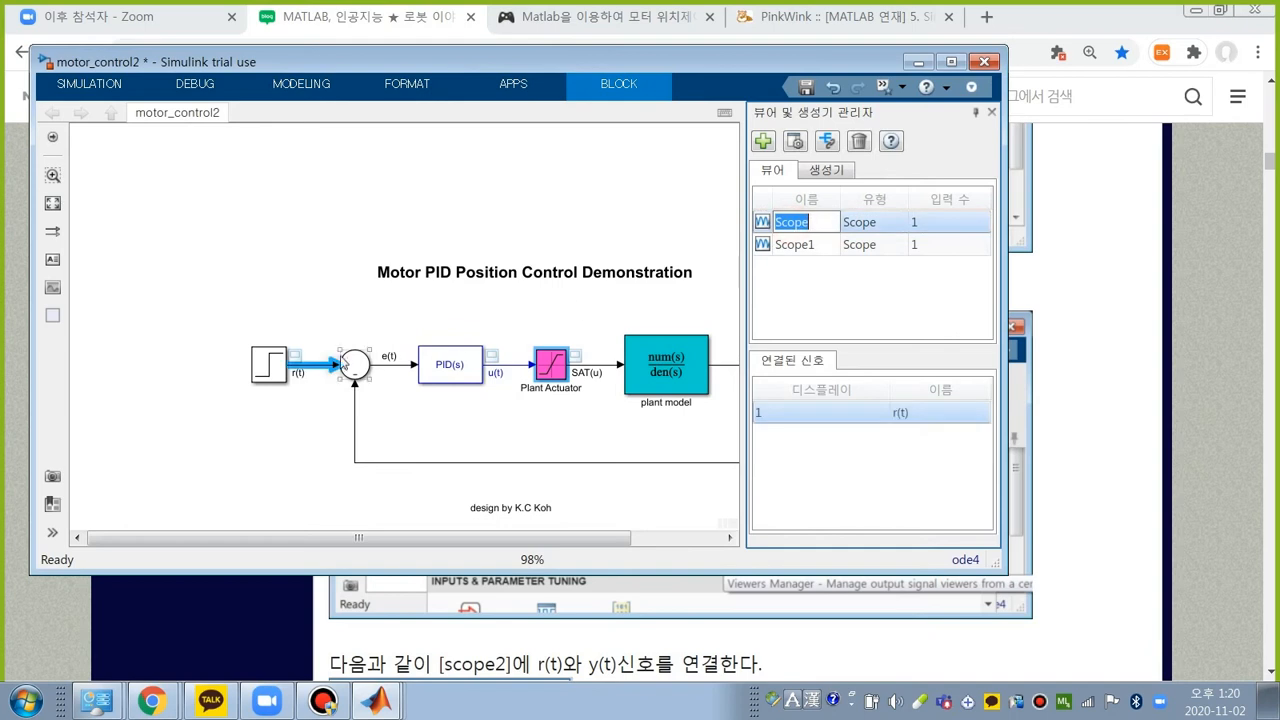
{"action": "left_click", "coordinate": [770, 246]}
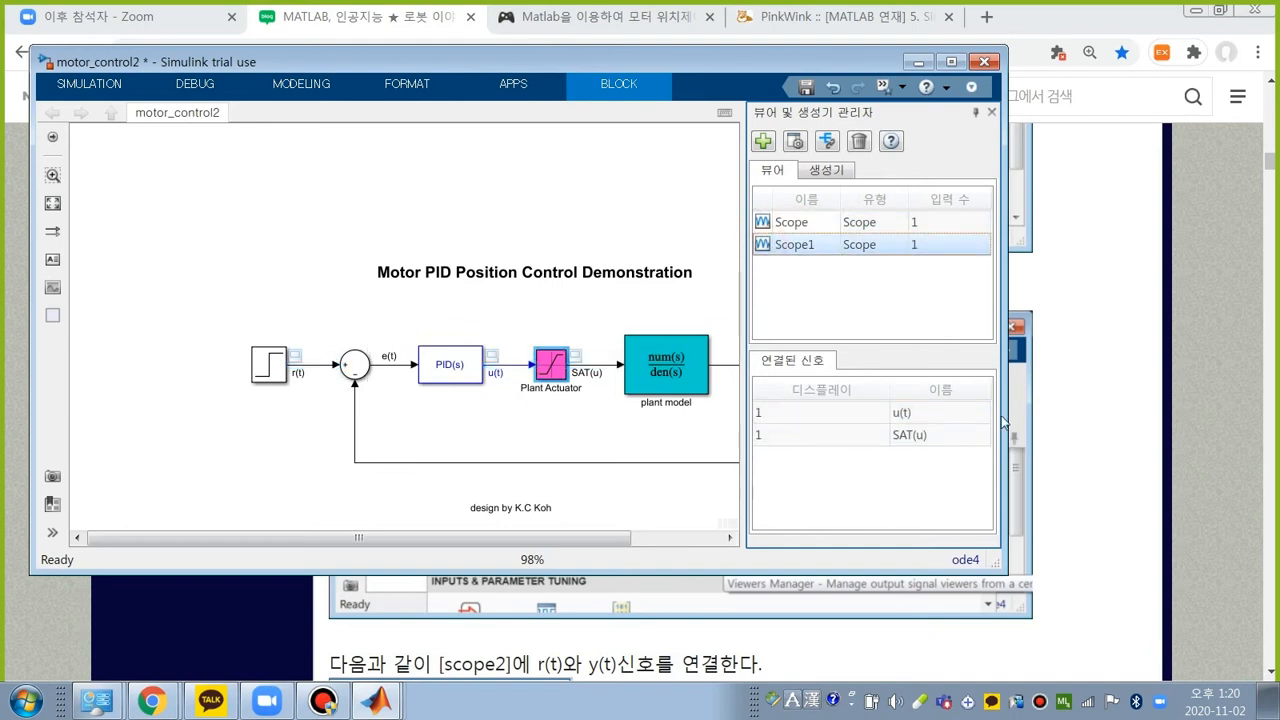
{"action": "left_click_drag", "start_coordinate": [1008, 322], "coordinate": [1143, 328]}
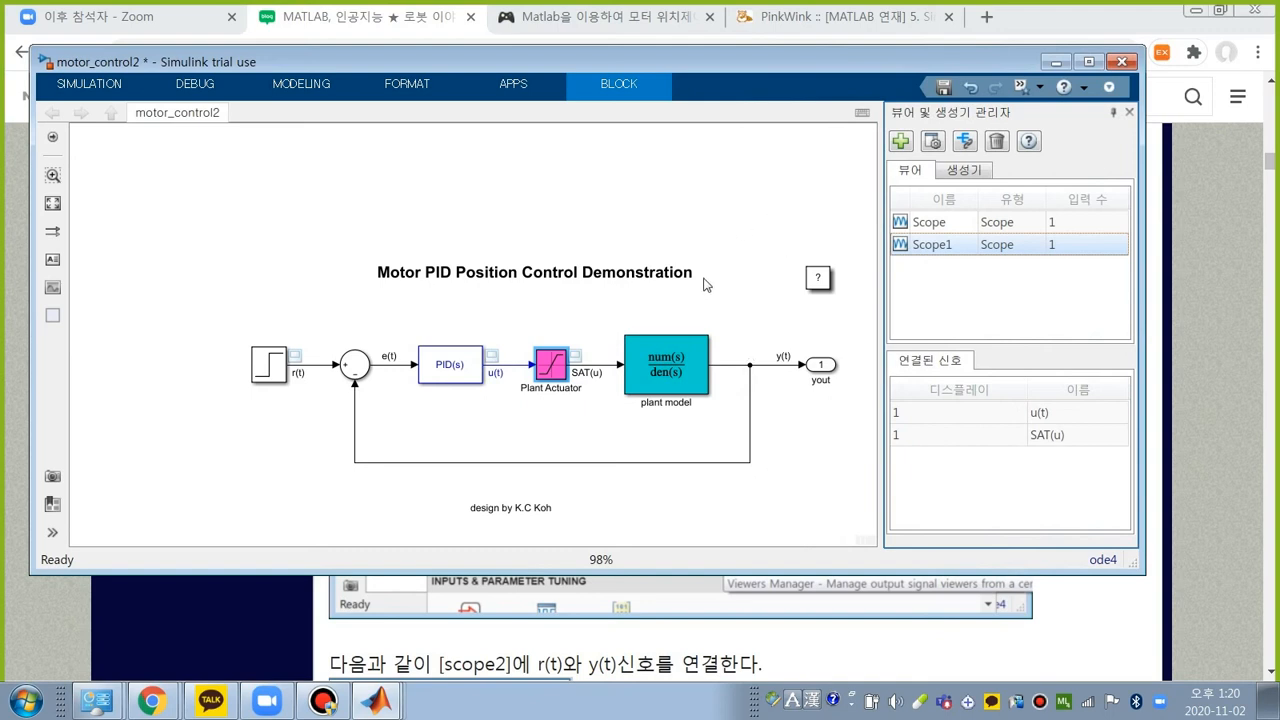
Step: Add another Scope viewer to the motor_control2 model from the Viewers Manager
{"action": "left_click", "coordinate": [903, 143]}
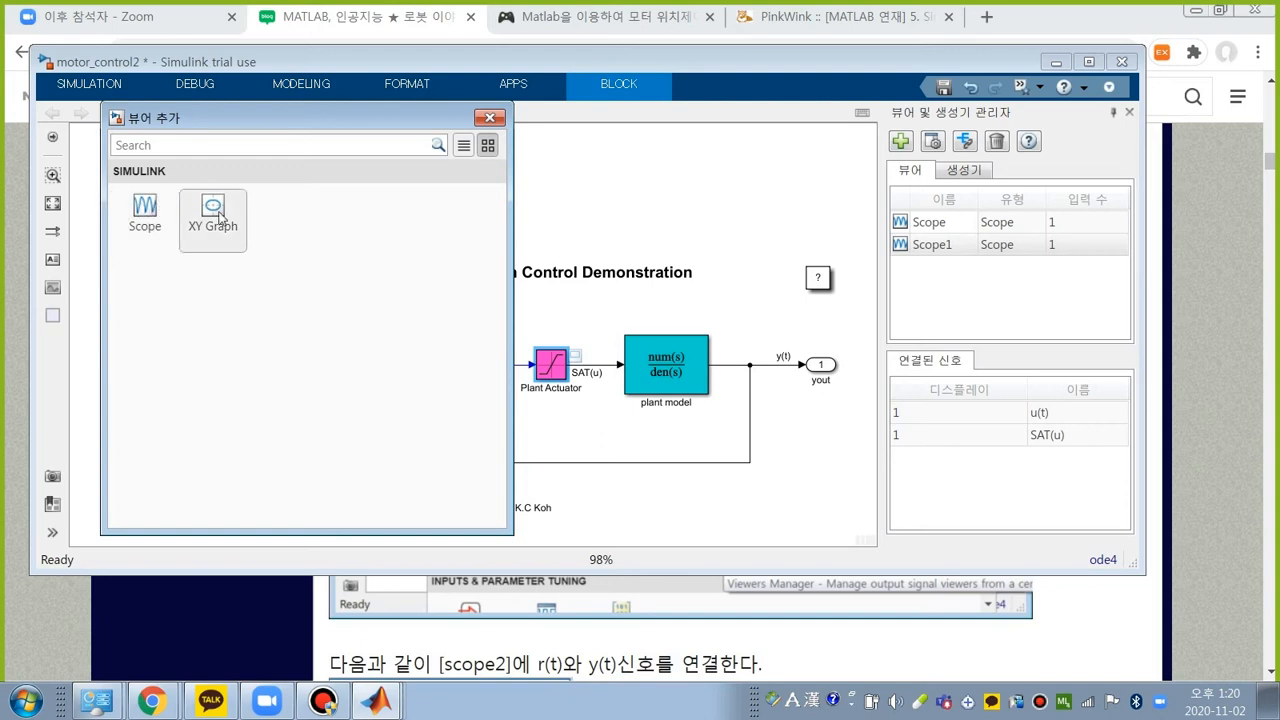
{"action": "left_click", "coordinate": [144, 213]}
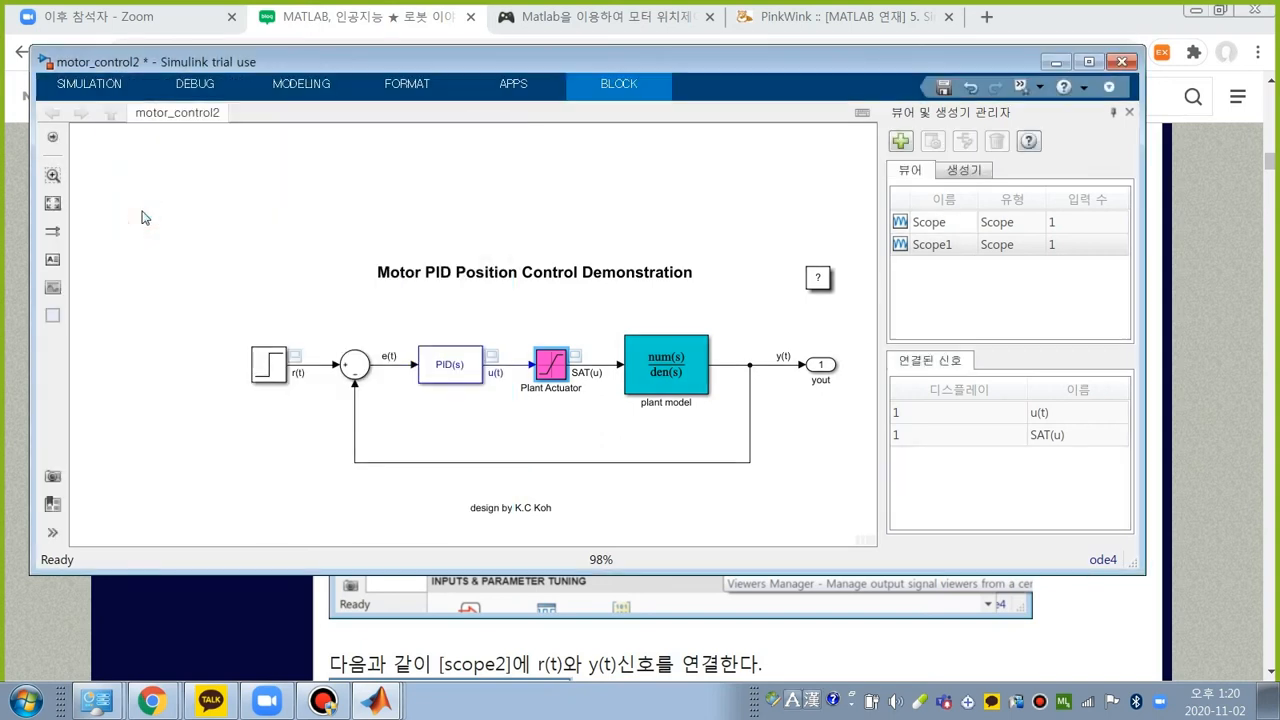
{"action": "left_click", "coordinate": [281, 264]}
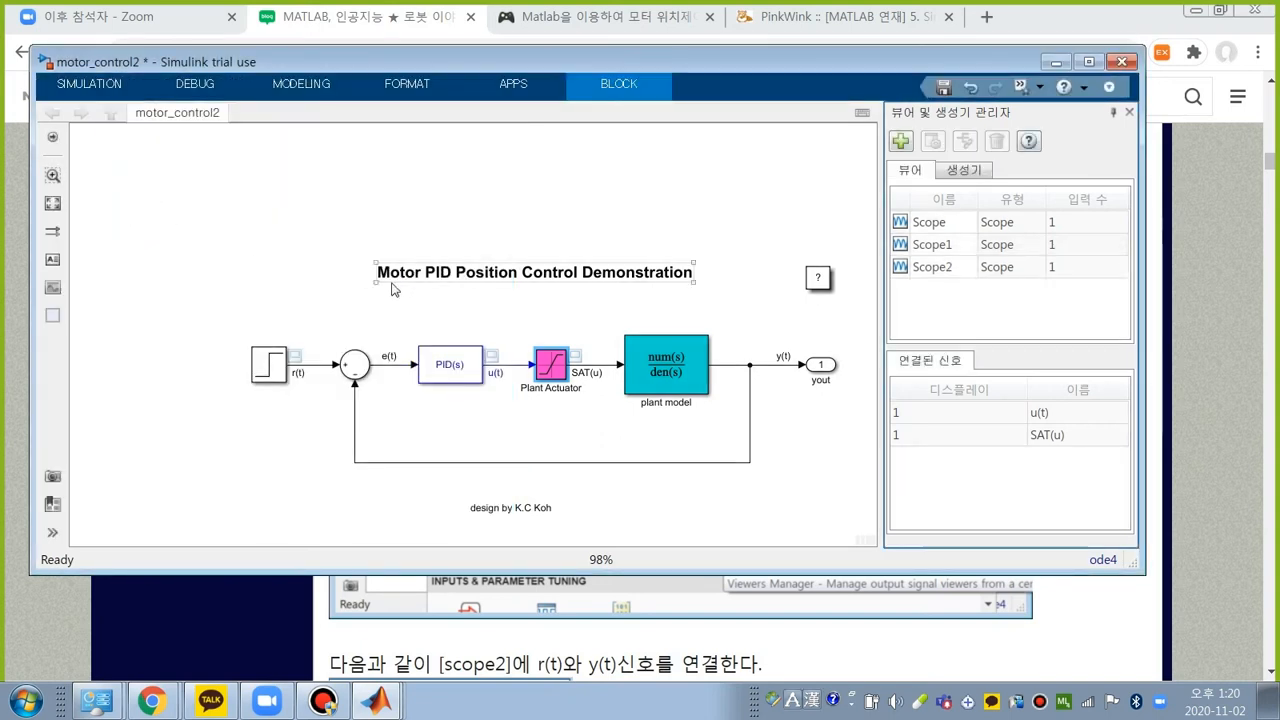
{"action": "left_click", "coordinate": [745, 357]}
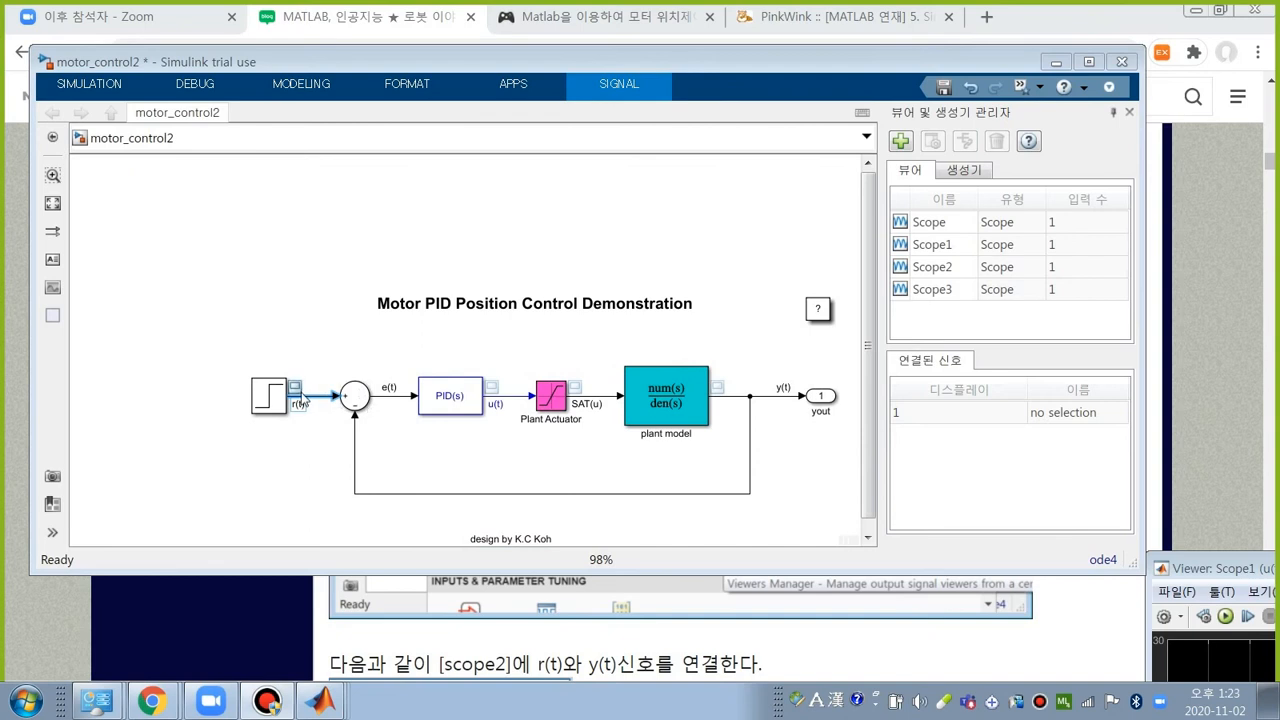
Step: Connect the reference signal r(t) from the Step block to the Scope3 viewer
{"action": "right_click", "coordinate": [307, 399]}
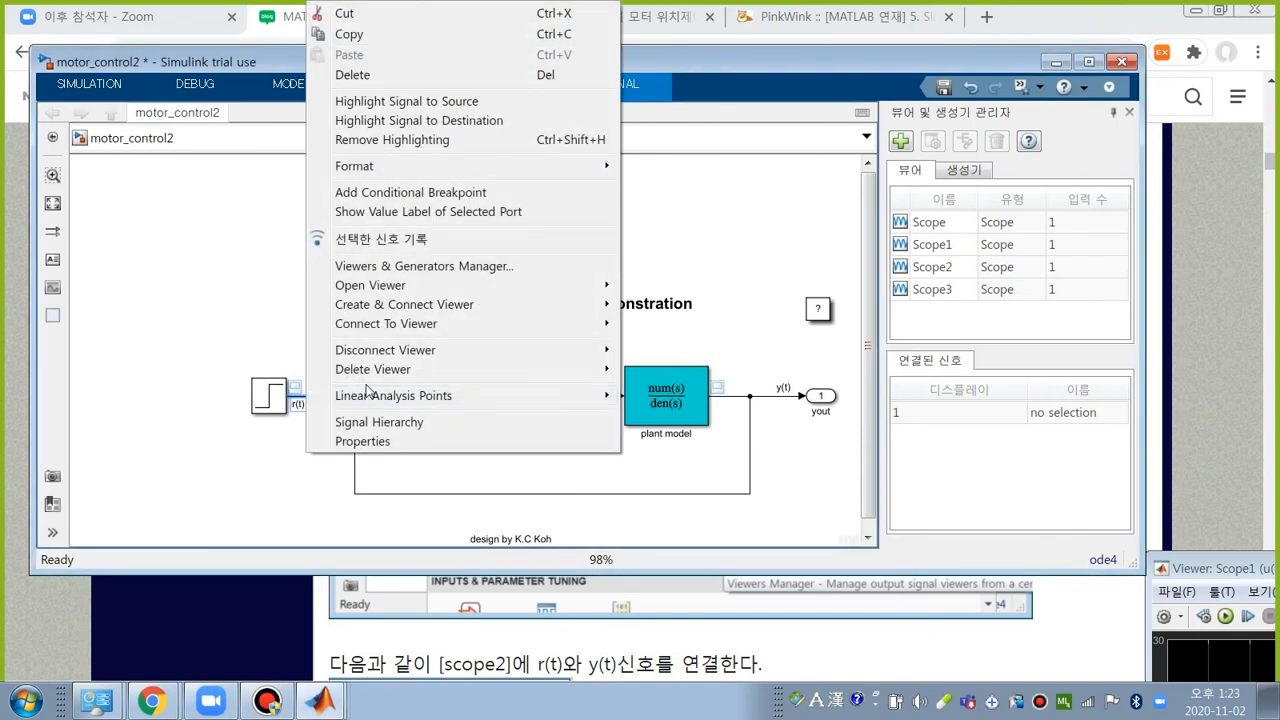
{"action": "mouse_move", "coordinate": [431, 323]}
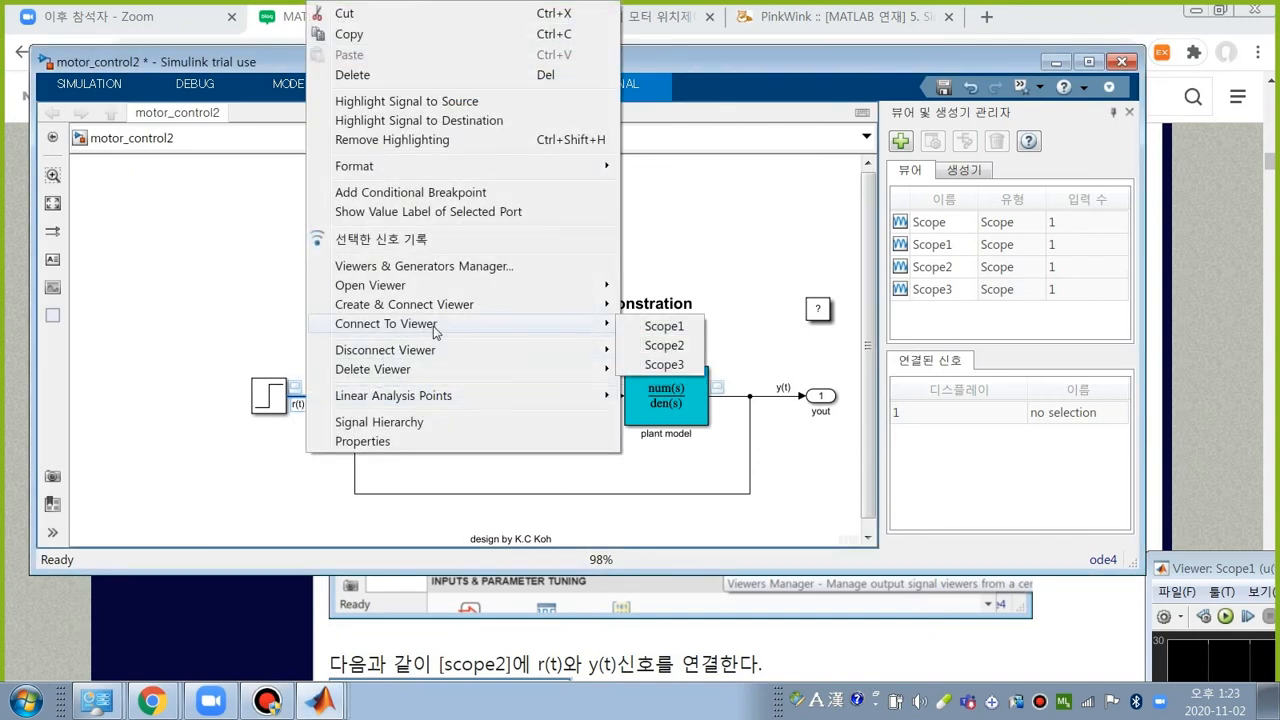
{"action": "left_click", "coordinate": [674, 367]}
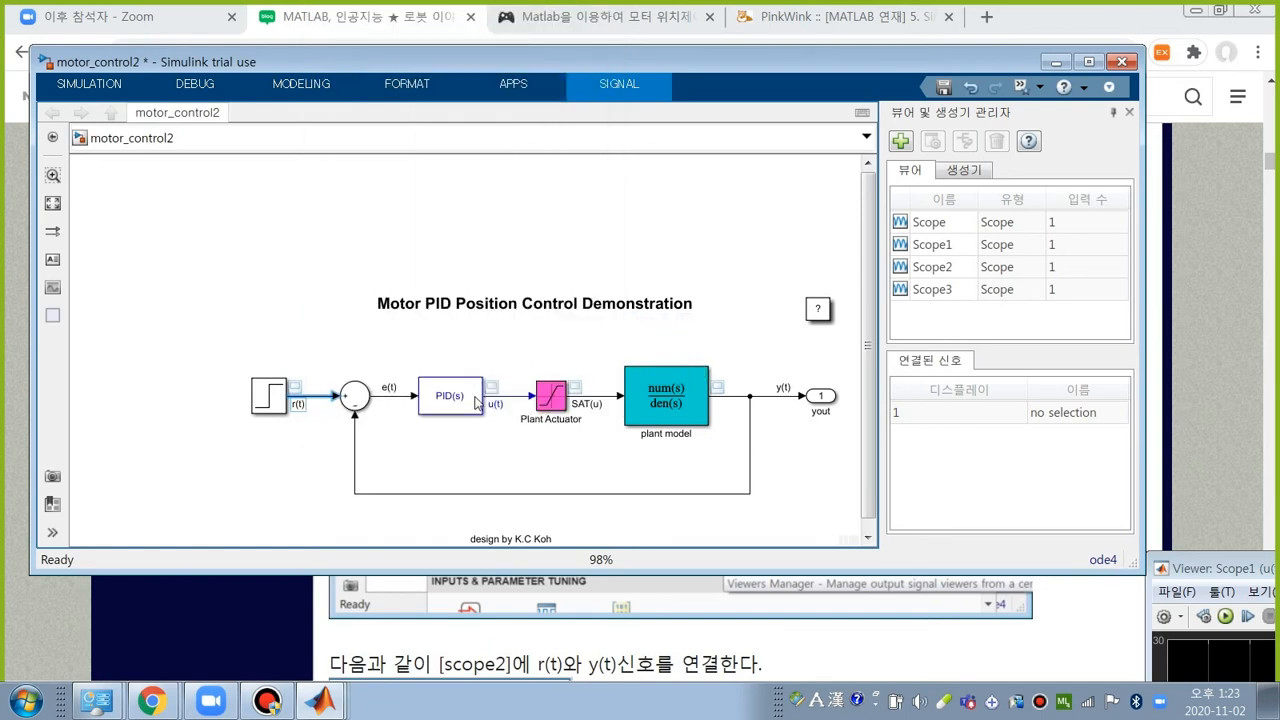
Step: Open and close the plant output's Scope3 viewer, and check its connected signals in the Viewers Manager
{"action": "left_click", "coordinate": [717, 385]}
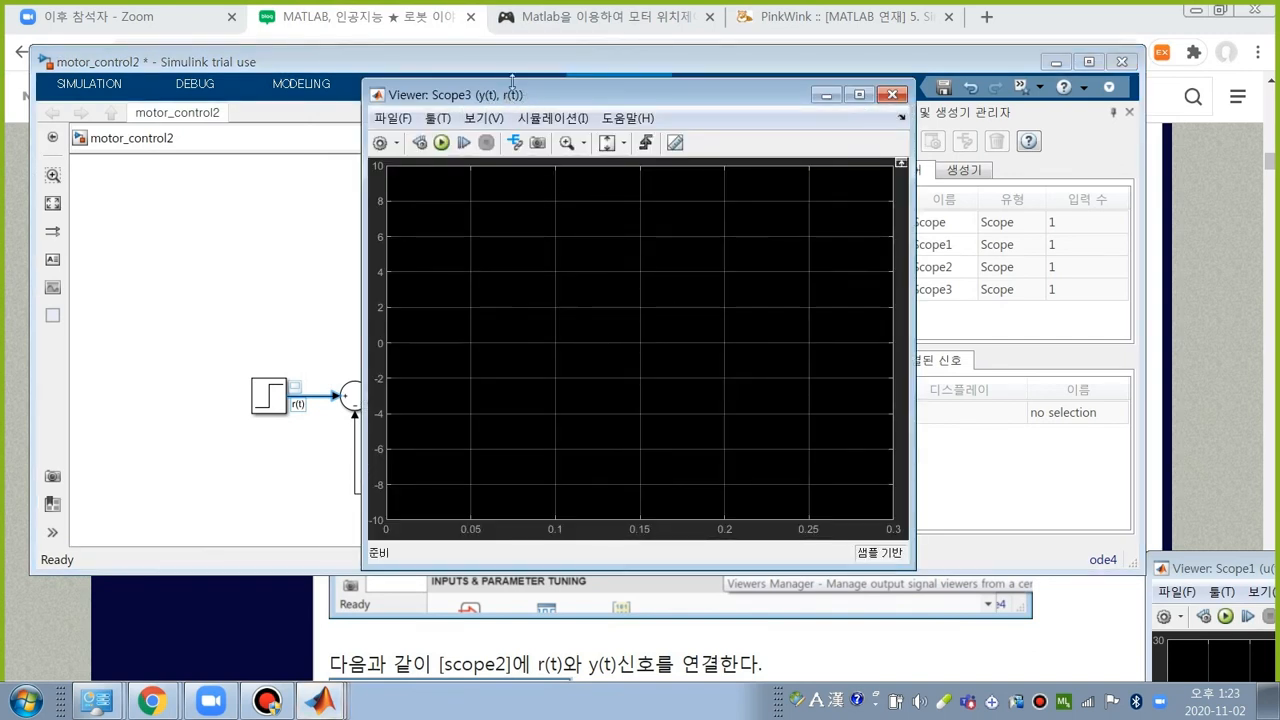
{"action": "left_click", "coordinate": [892, 94]}
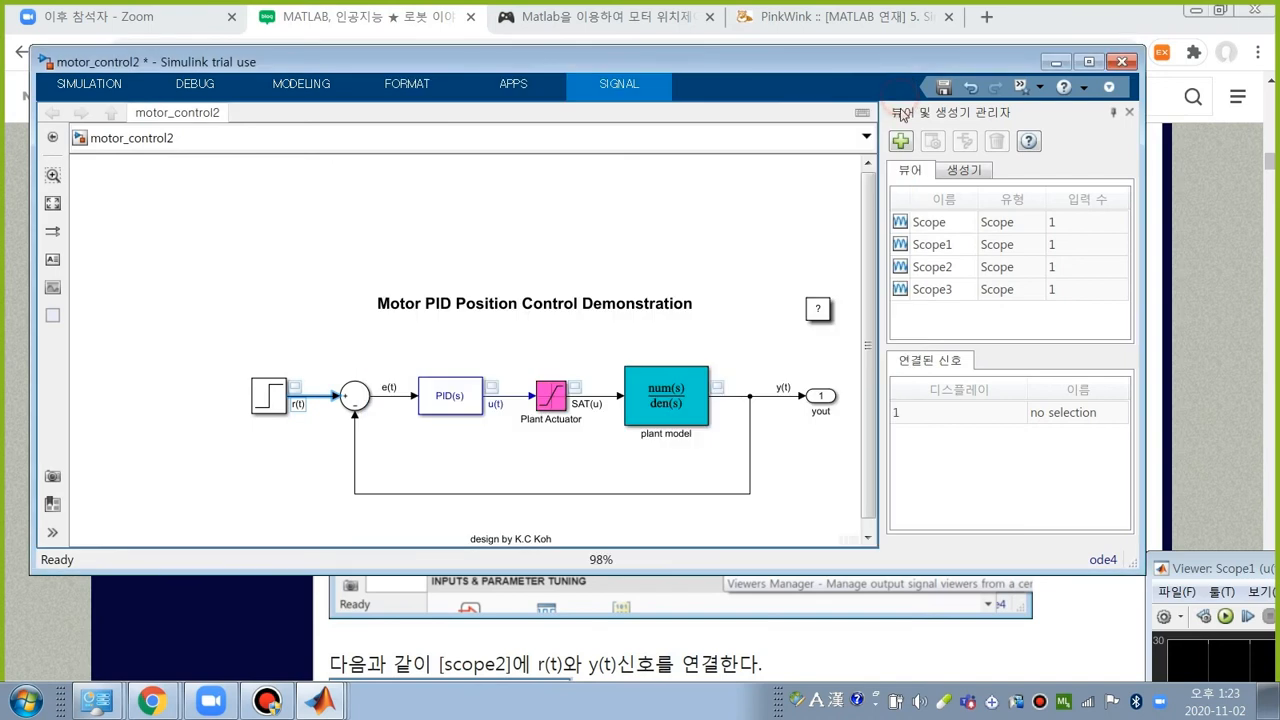
{"action": "left_click", "coordinate": [930, 290]}
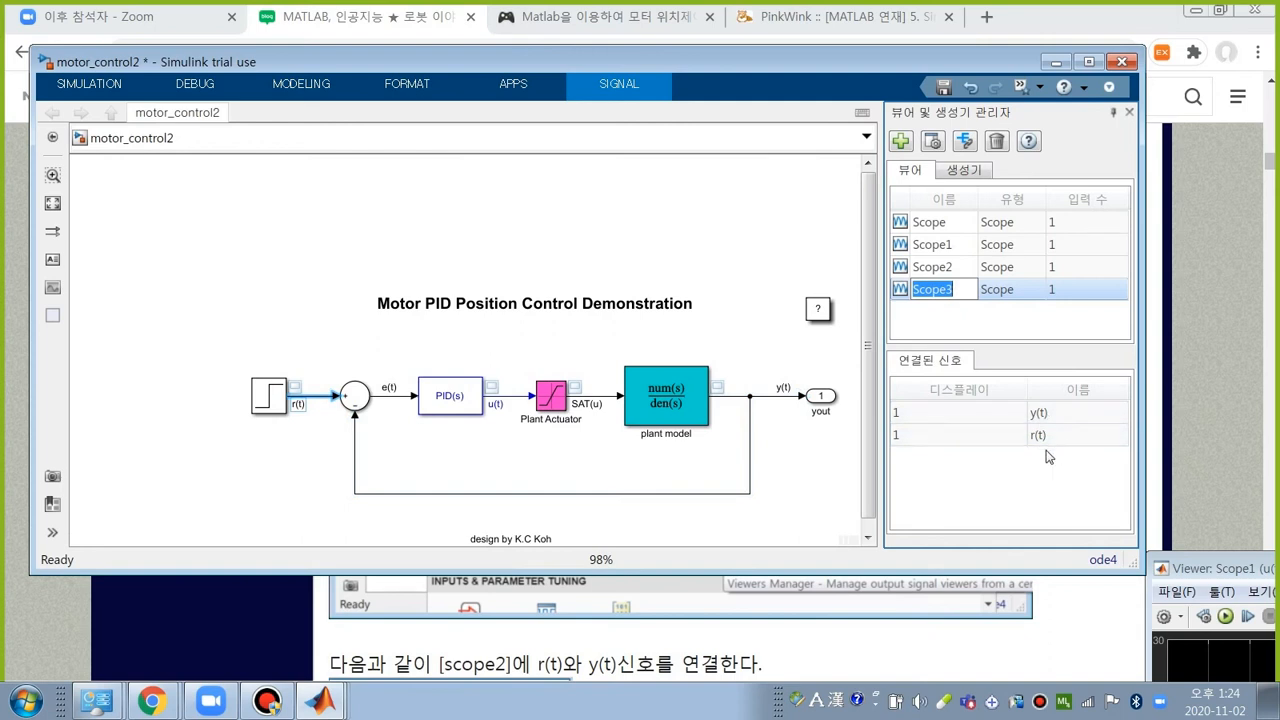
{"action": "left_click", "coordinate": [788, 478]}
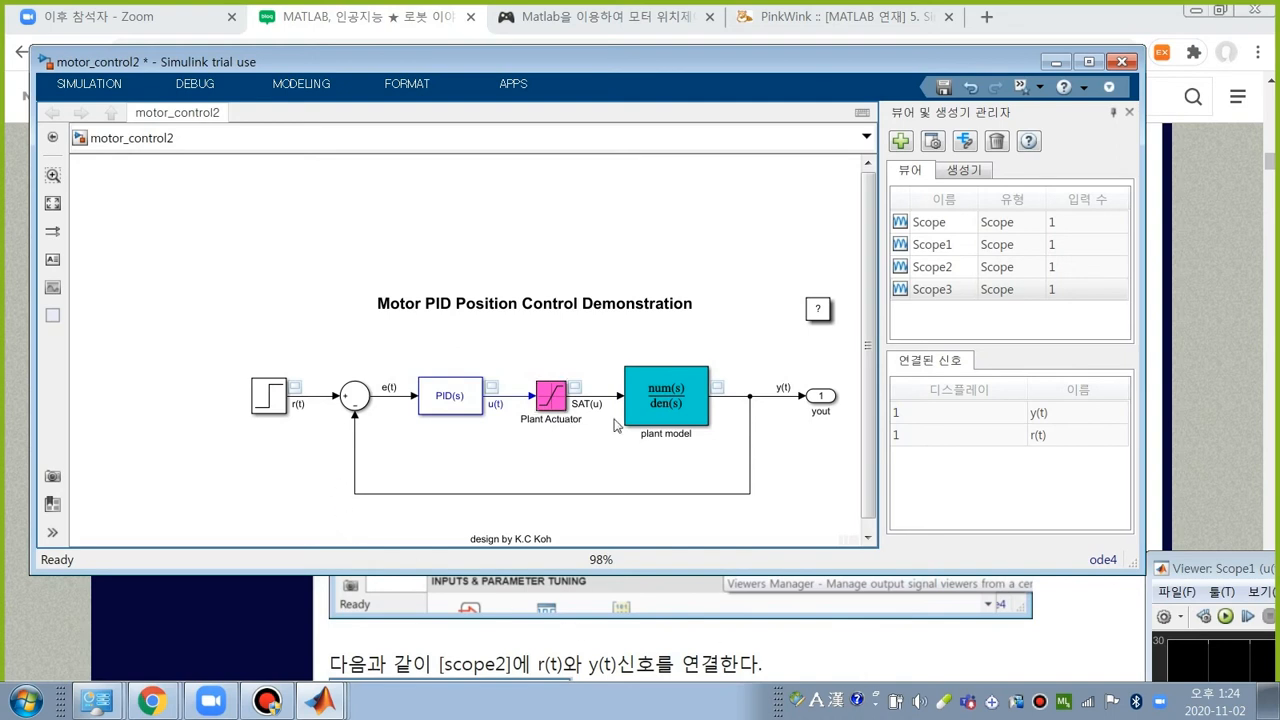
Step: Review the blog post's scope connection example and its instructions for running the simulation and viewing the scope result
{"action": "left_click", "coordinate": [848, 642]}
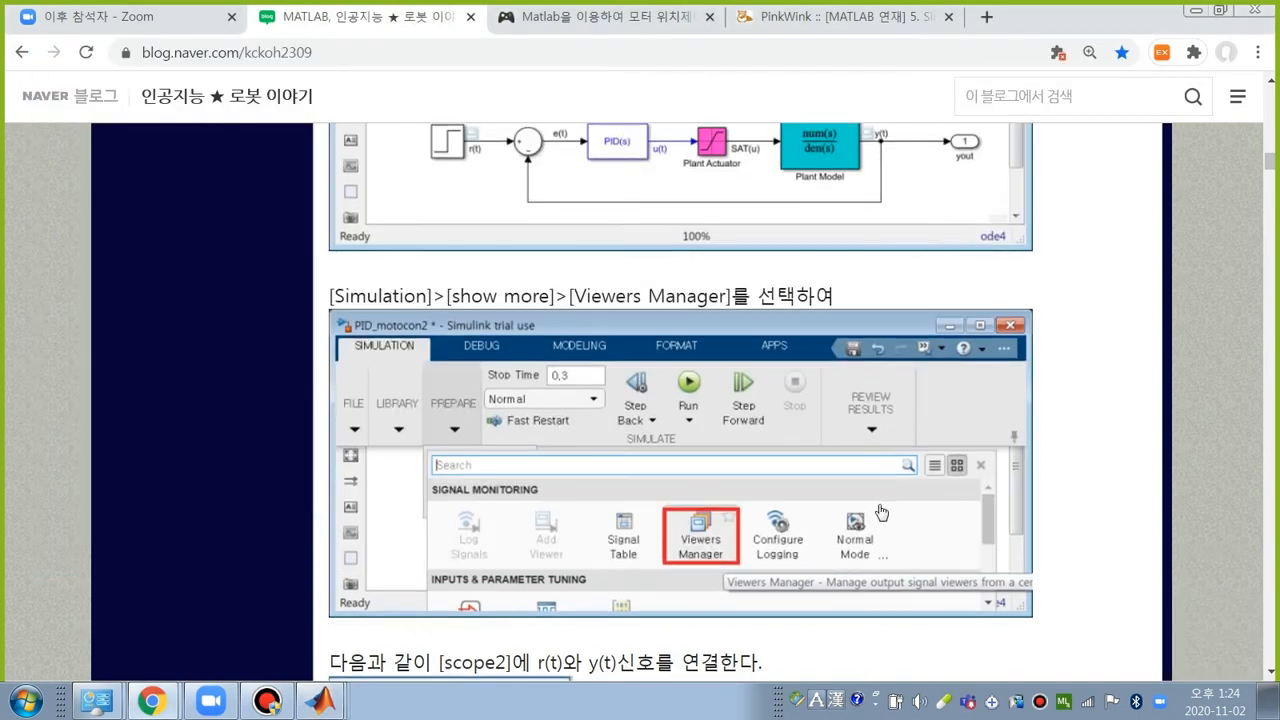
{"action": "scroll", "coordinate": [855, 540], "scroll_direction": "down", "scroll_amount": 2}
{"action": "scroll", "coordinate": [855, 507], "scroll_direction": "down", "scroll_amount": 4}
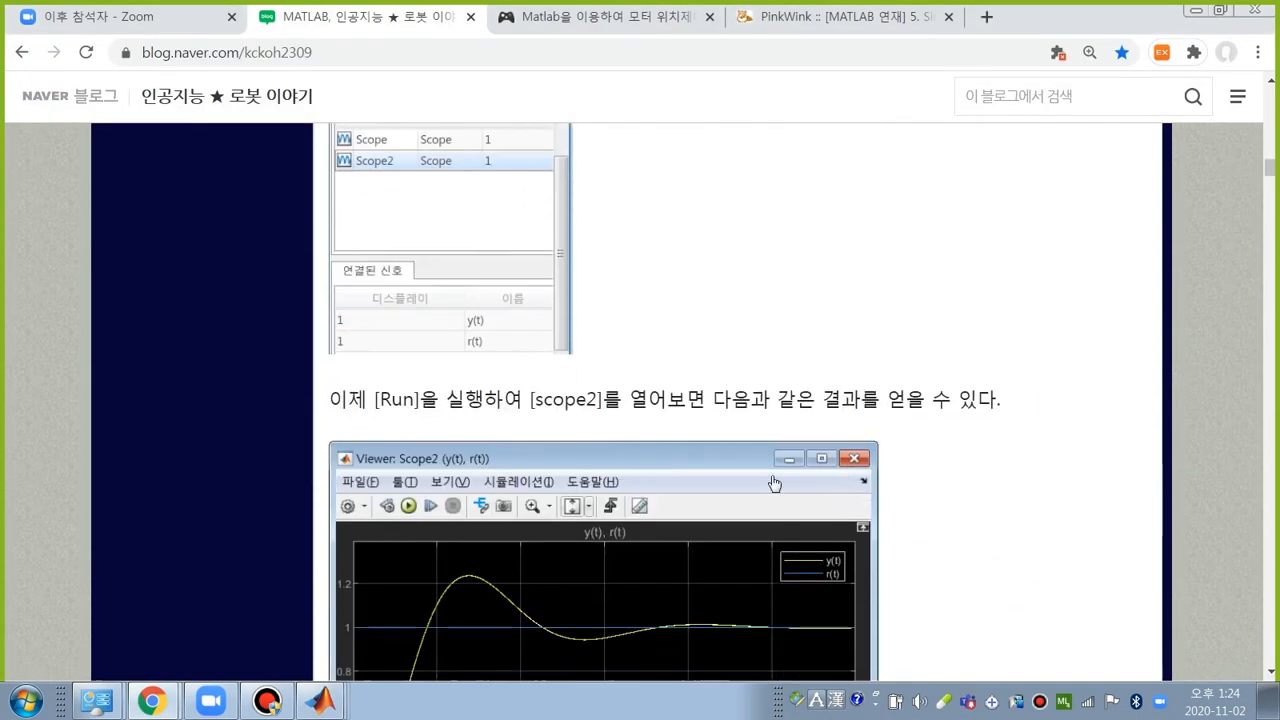
Step: Review the blog post's expected Scope2 response plot and compare it with the MATLAB m-file simulation figure
{"action": "scroll", "coordinate": [600, 330], "scroll_direction": "down", "scroll_amount": 1}
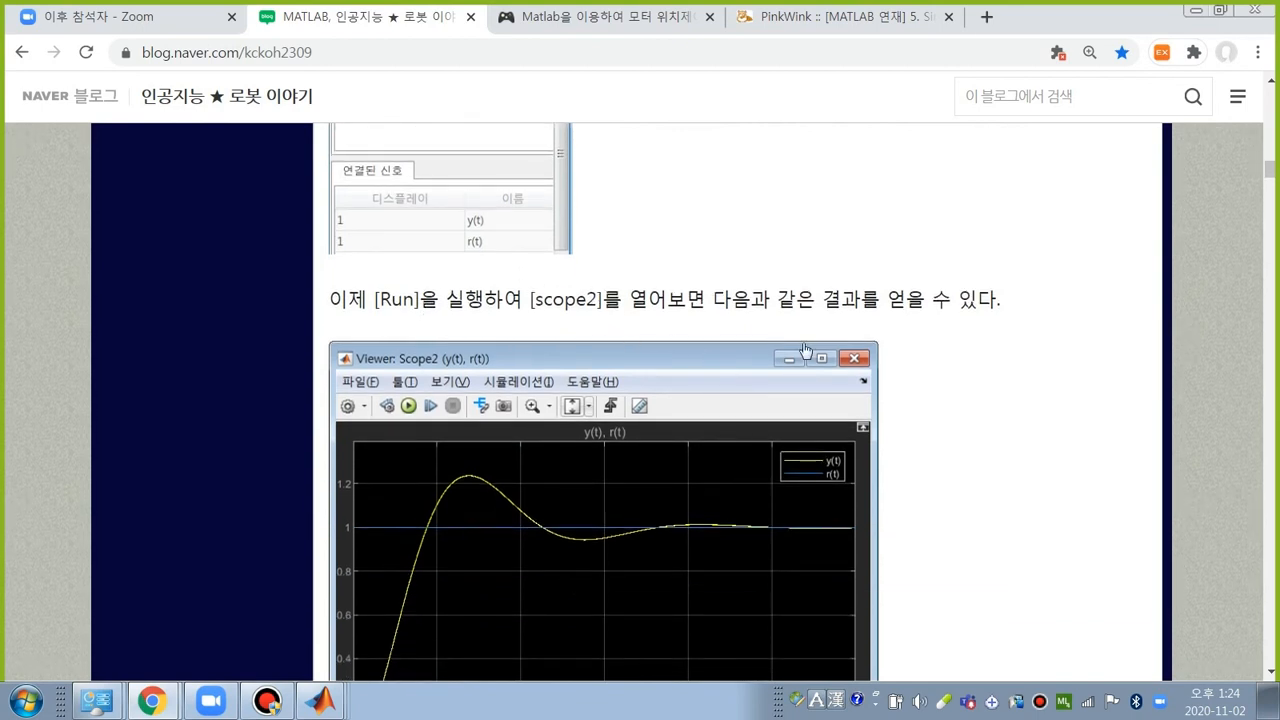
{"action": "scroll", "coordinate": [805, 355], "scroll_direction": "down", "scroll_amount": 1}
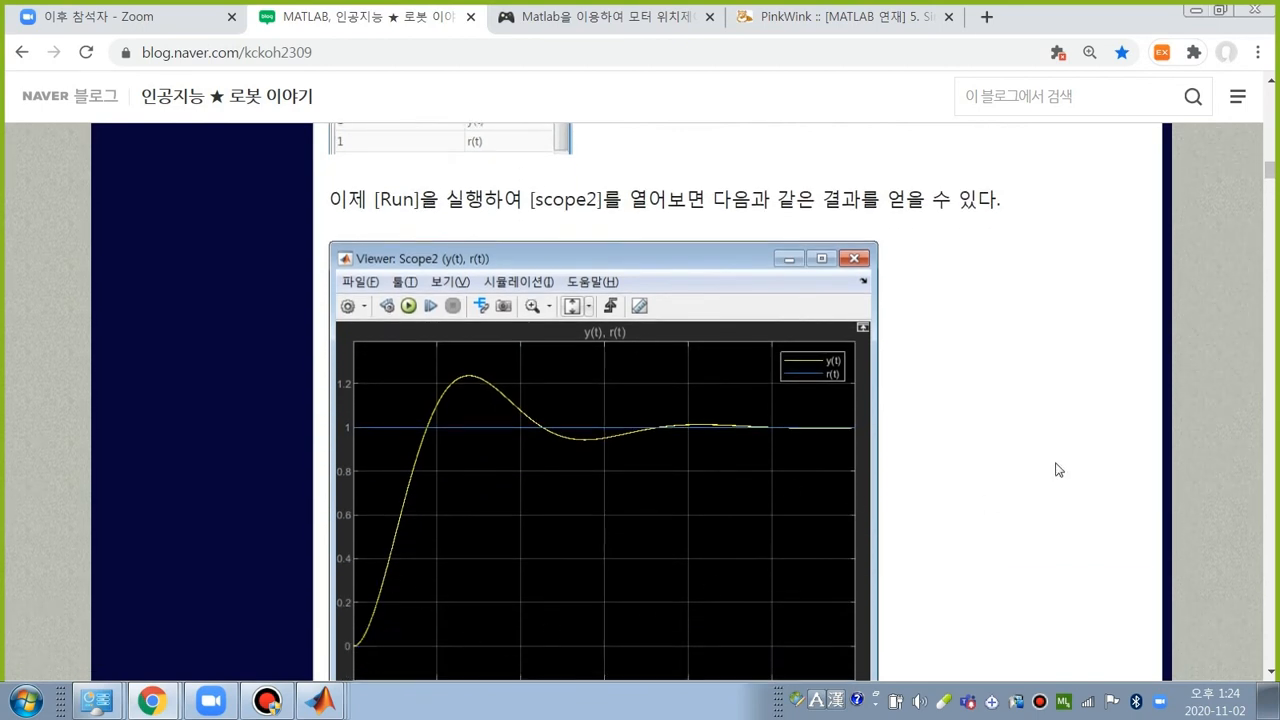
{"action": "scroll", "coordinate": [1057, 468], "scroll_direction": "down", "scroll_amount": 5}
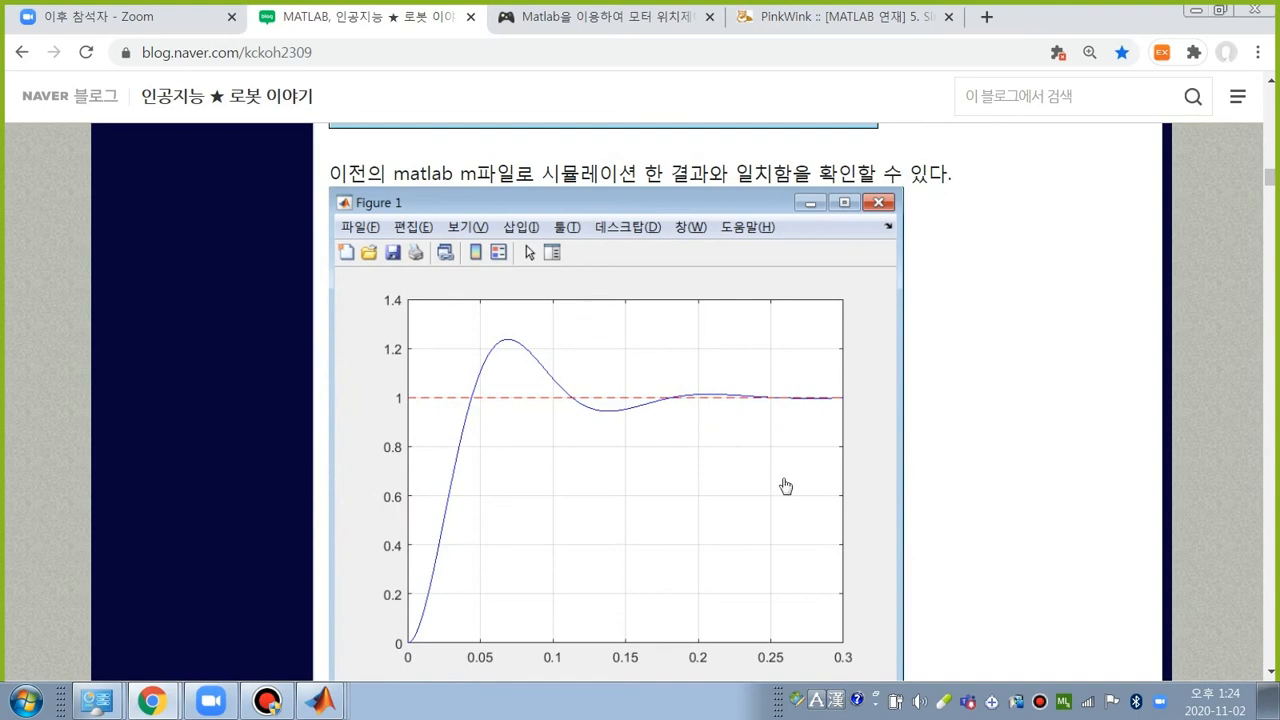
{"action": "scroll", "coordinate": [906, 455], "scroll_direction": "up", "scroll_amount": 2}
{"action": "scroll", "coordinate": [906, 463], "scroll_direction": "up", "scroll_amount": 4}
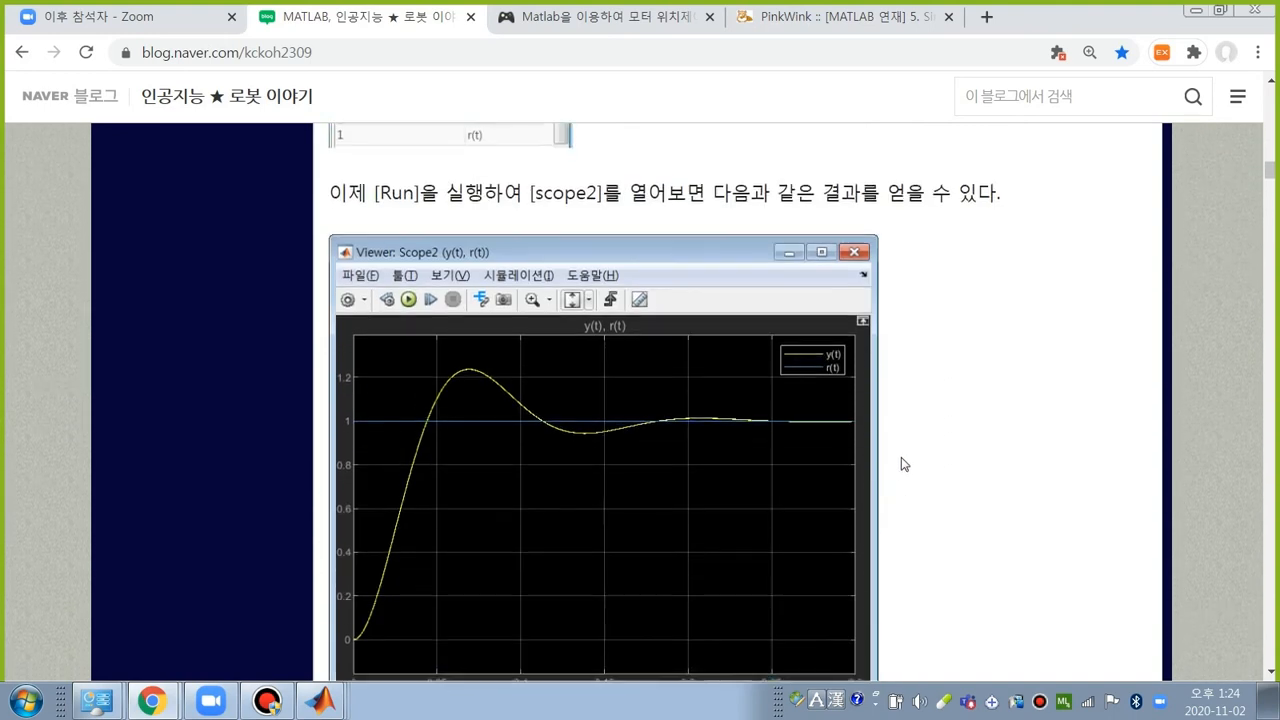
{"action": "scroll", "coordinate": [683, 475], "scroll_direction": "down", "scroll_amount": 1}
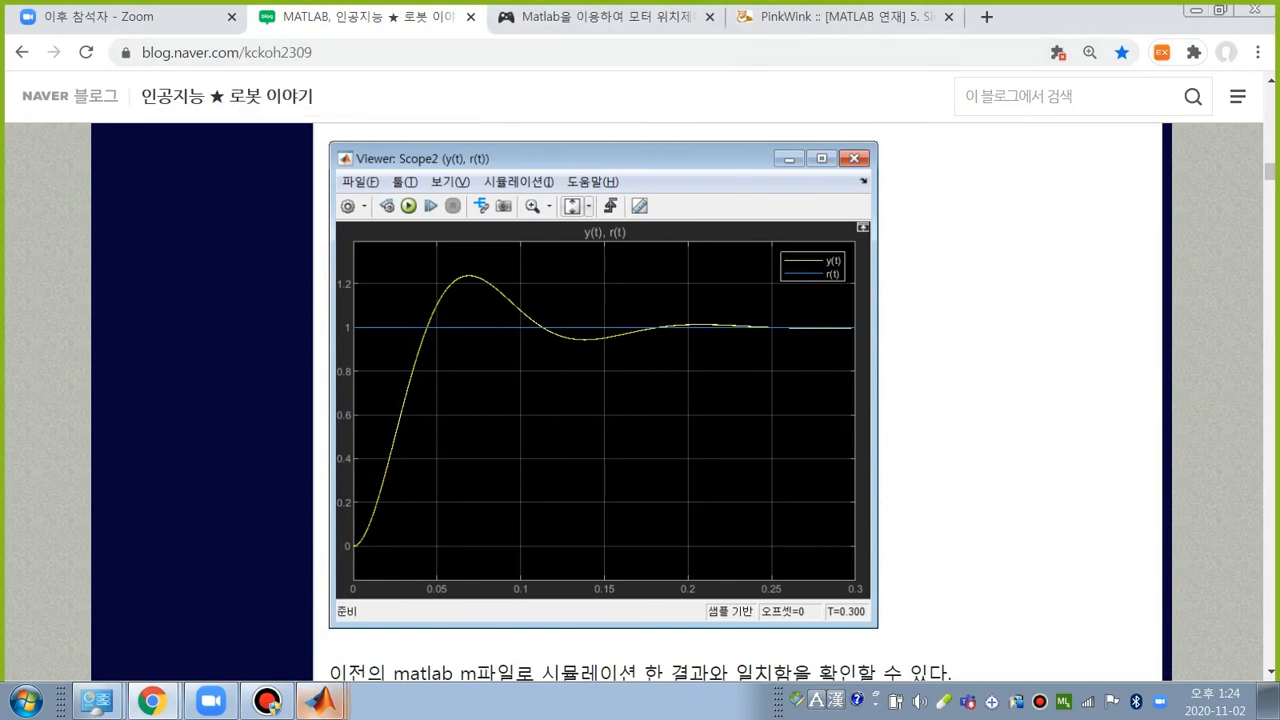
Step: Switch to the motor_control2 model in Simulink, run the simulation, and open the plant output's Scope3 viewer
{"action": "mouse_move", "coordinate": [318, 708]}
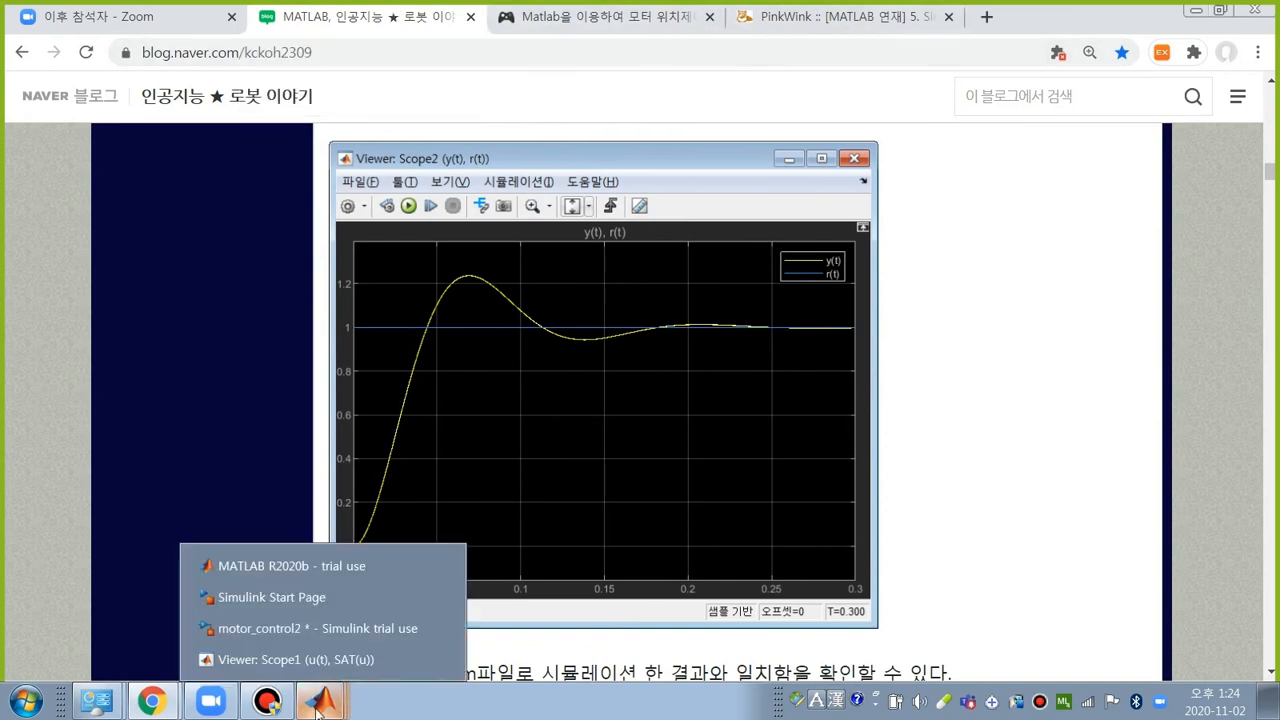
{"action": "left_click", "coordinate": [309, 631]}
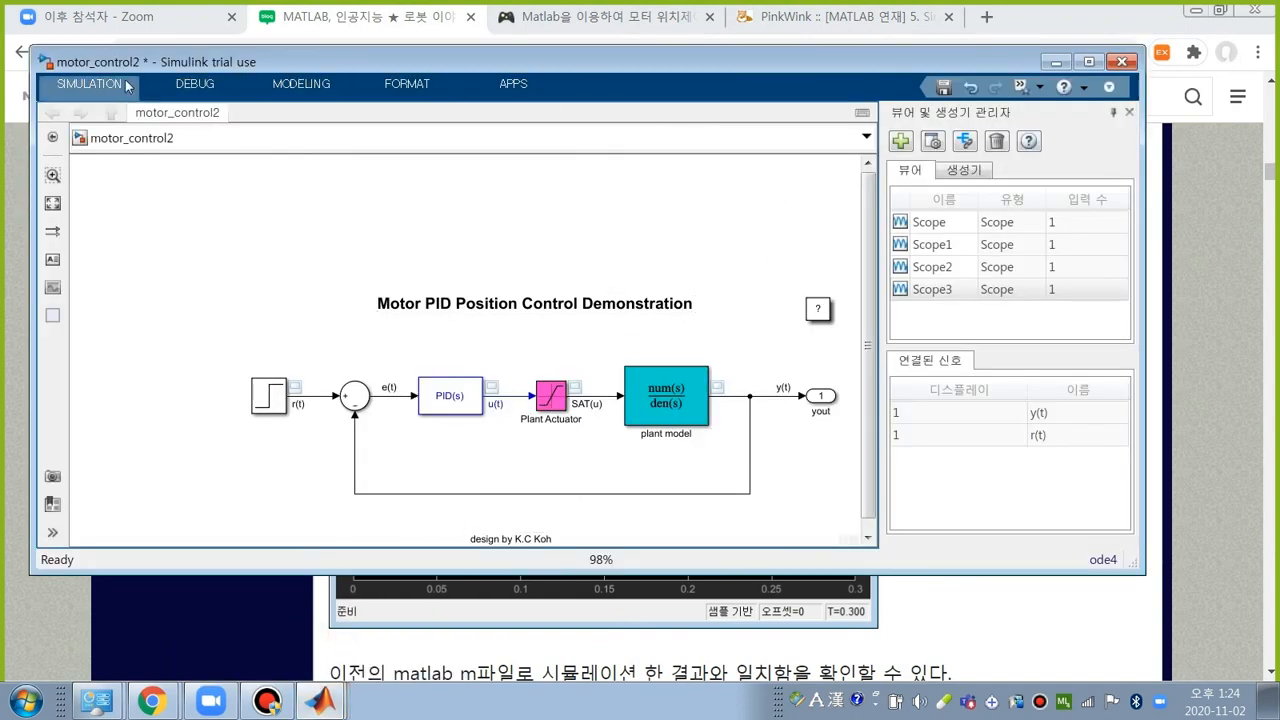
{"action": "left_click", "coordinate": [90, 84]}
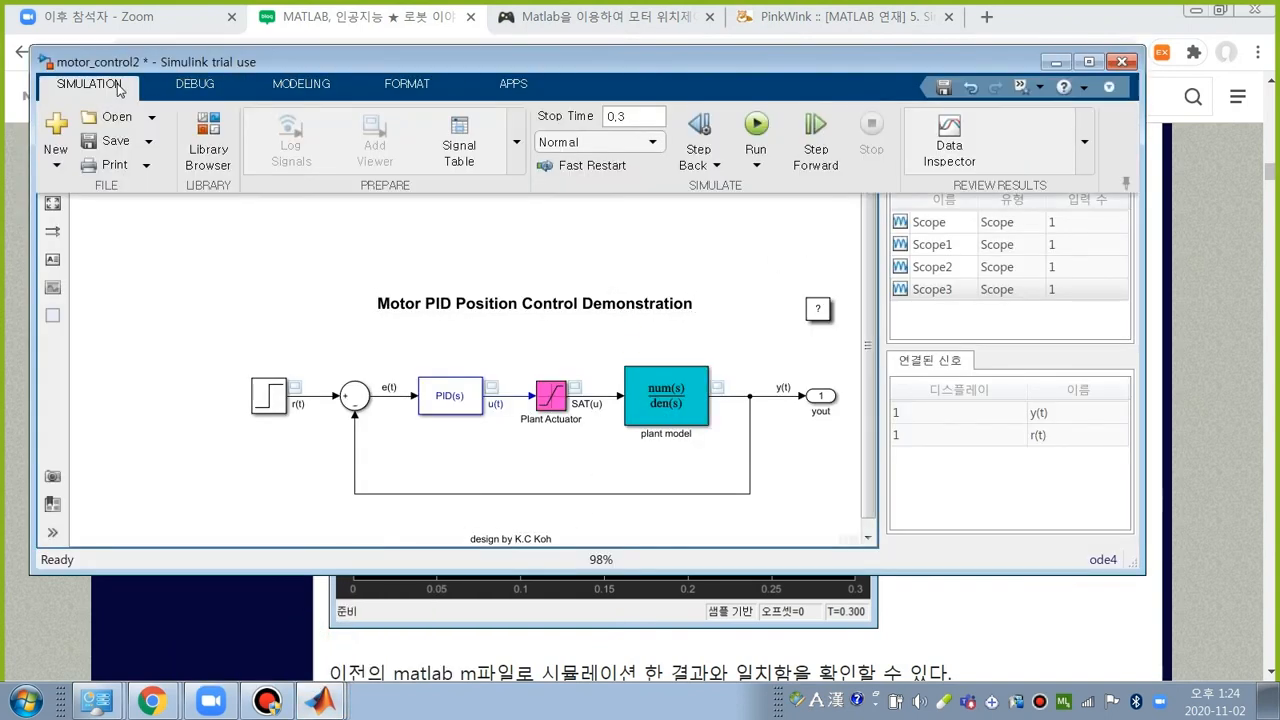
{"action": "left_click", "coordinate": [757, 125]}
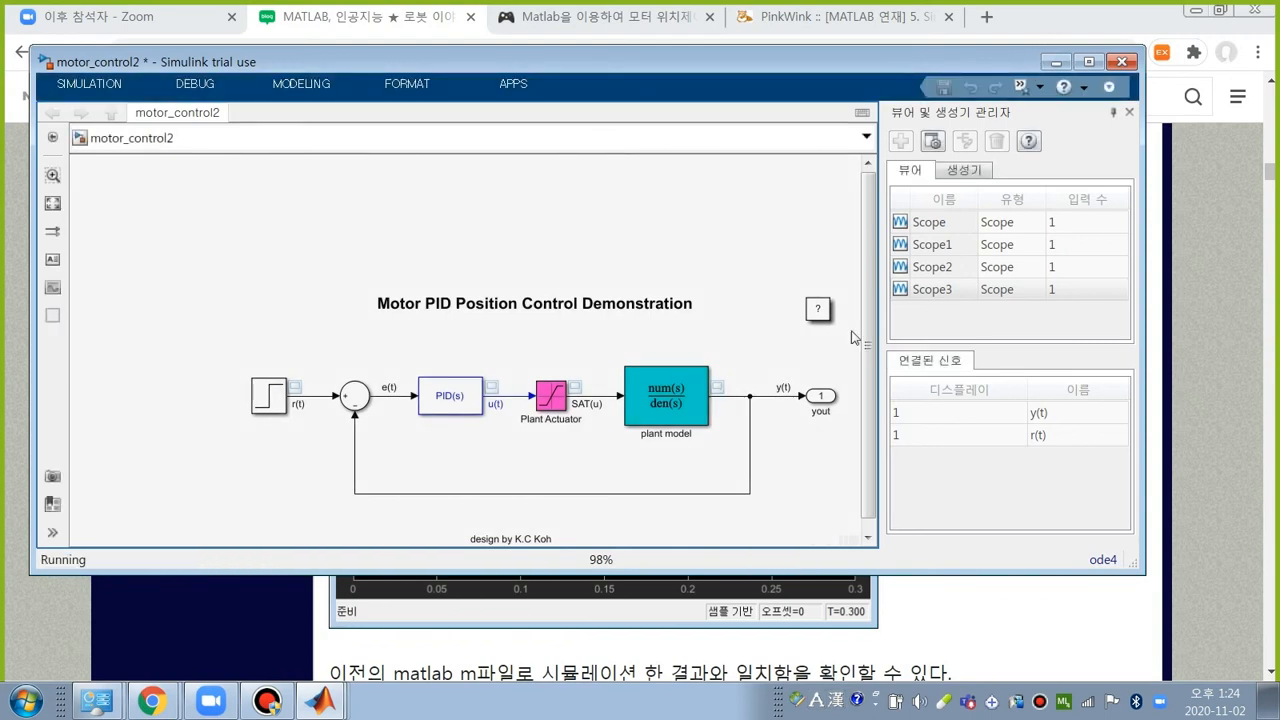
{"action": "double_click", "coordinate": [716, 385]}
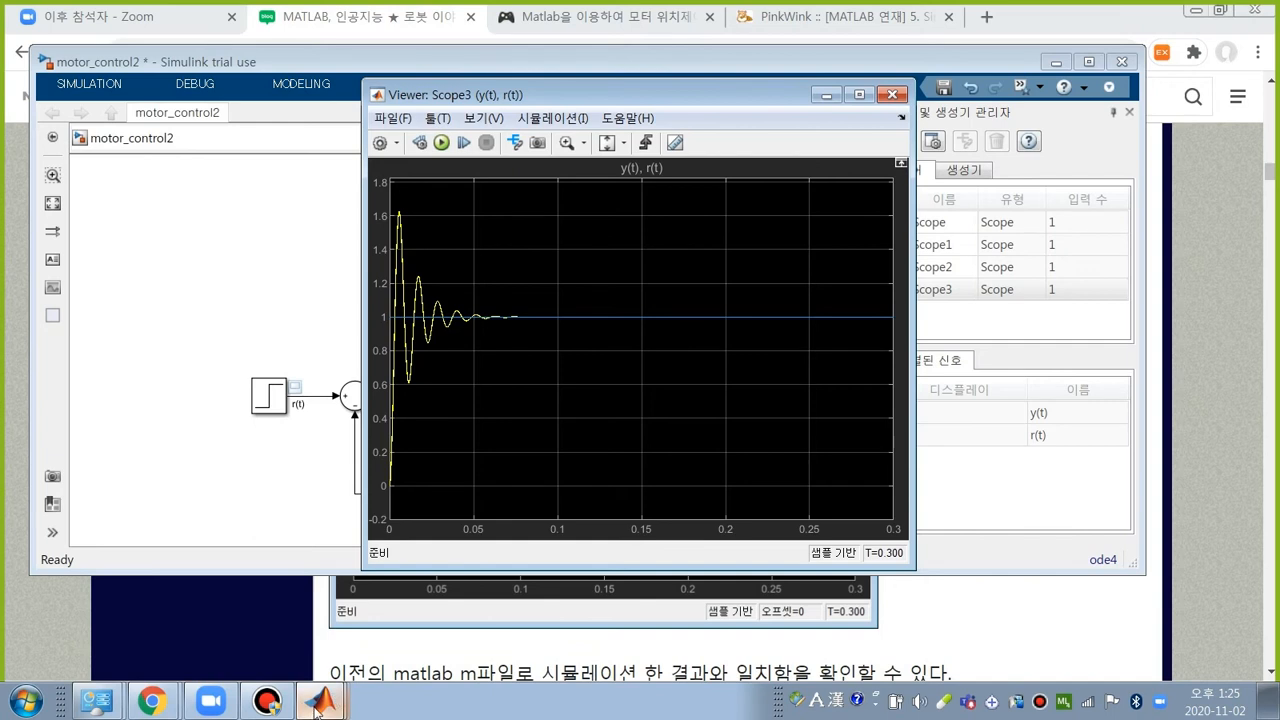
Step: Switch to the MATLAB command window and display the values of Tconst and K
{"action": "left_click", "coordinate": [316, 705]}
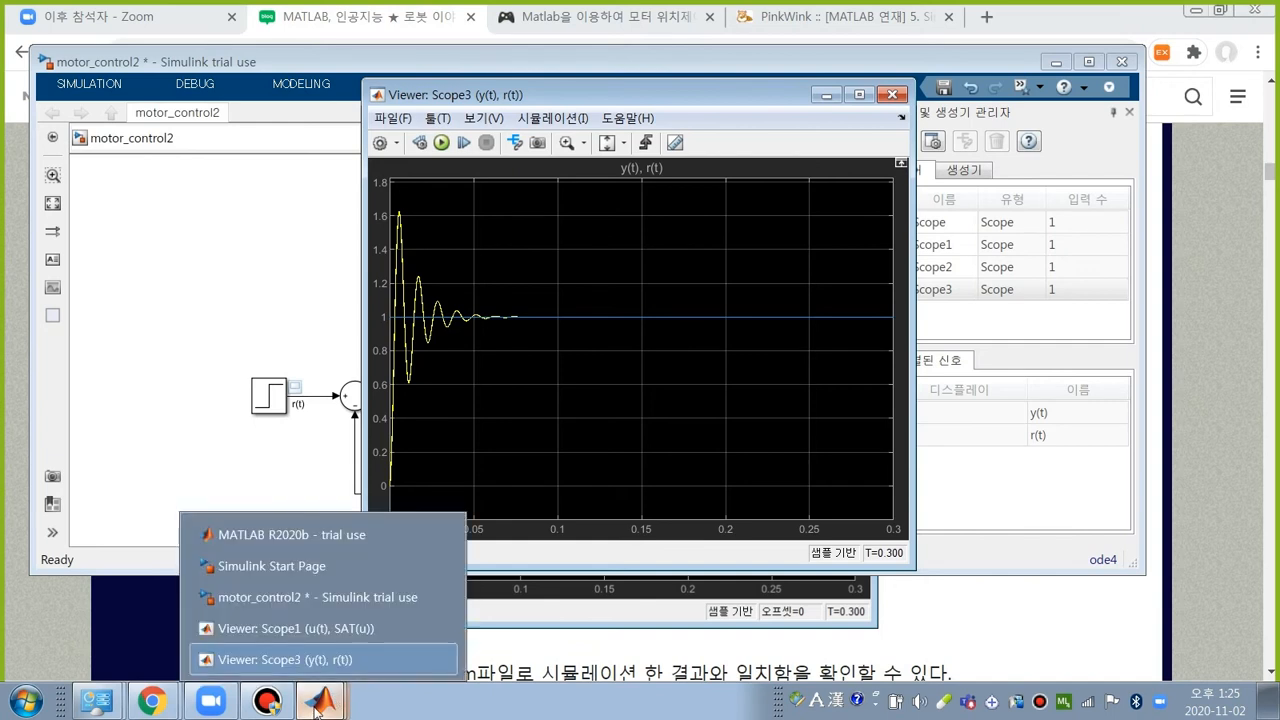
{"action": "left_click", "coordinate": [311, 541]}
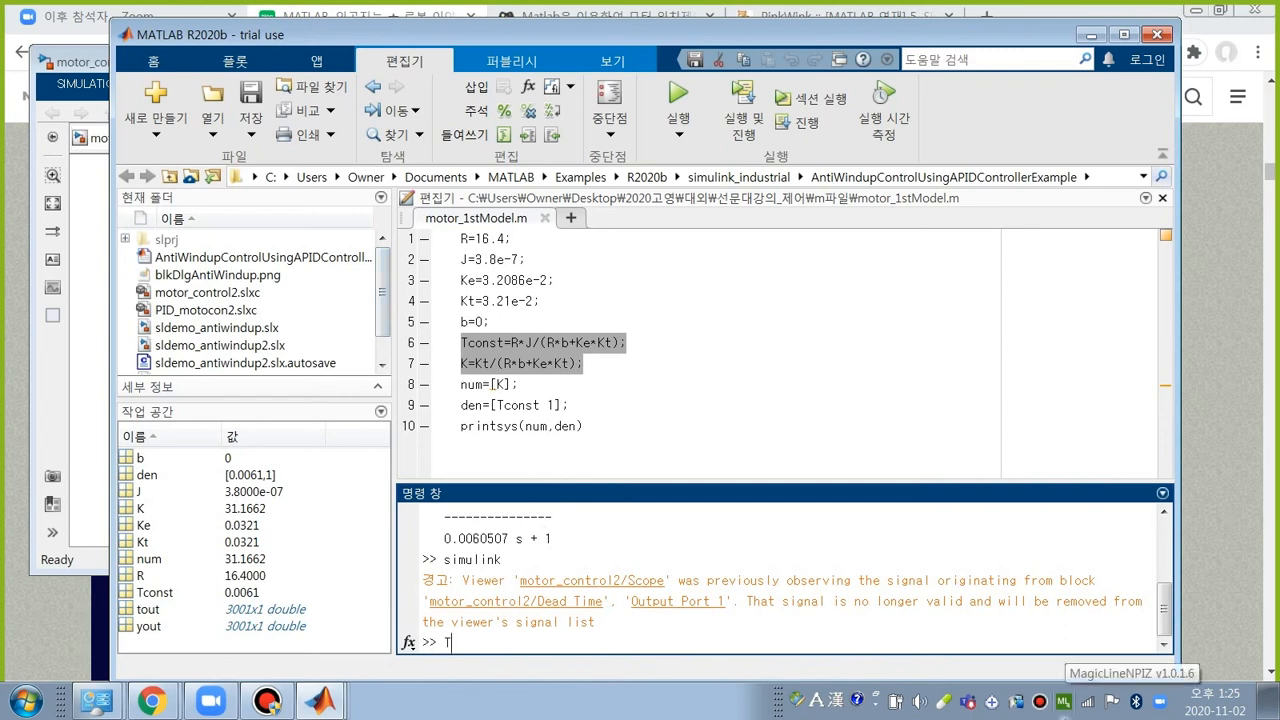
{"action": "key", "text": "Return"}
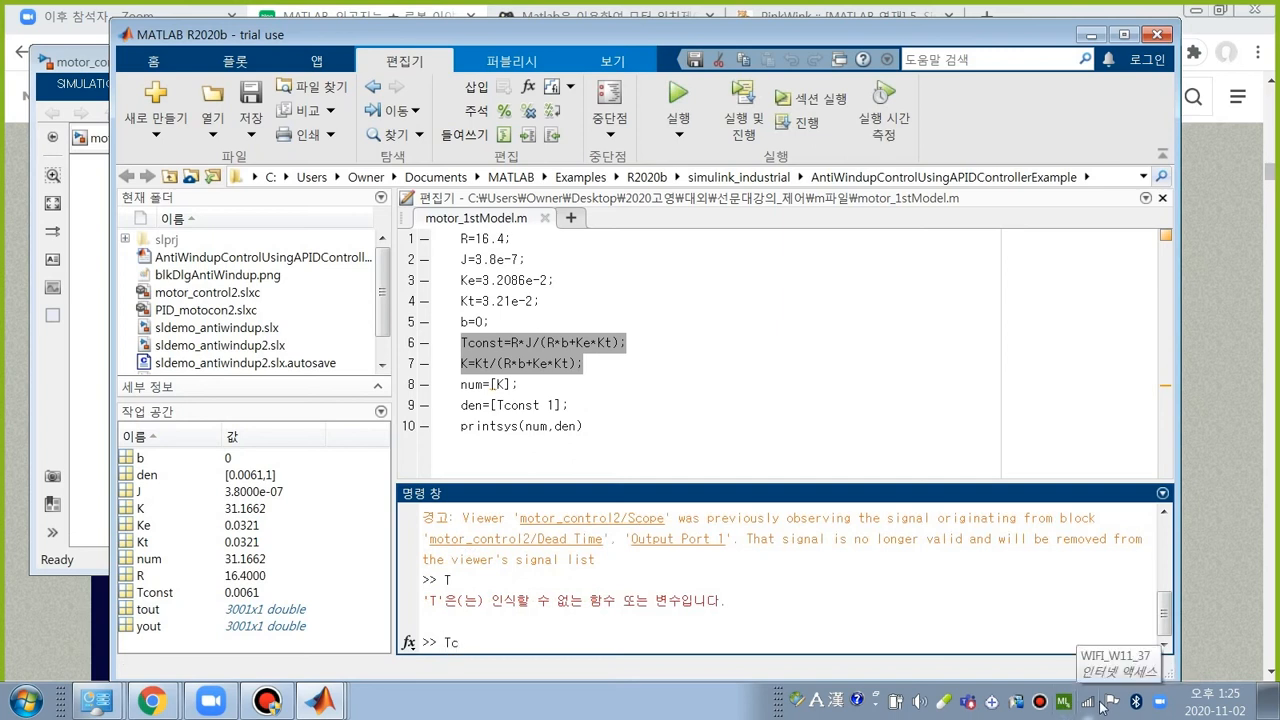
{"action": "key", "text": "Return"}
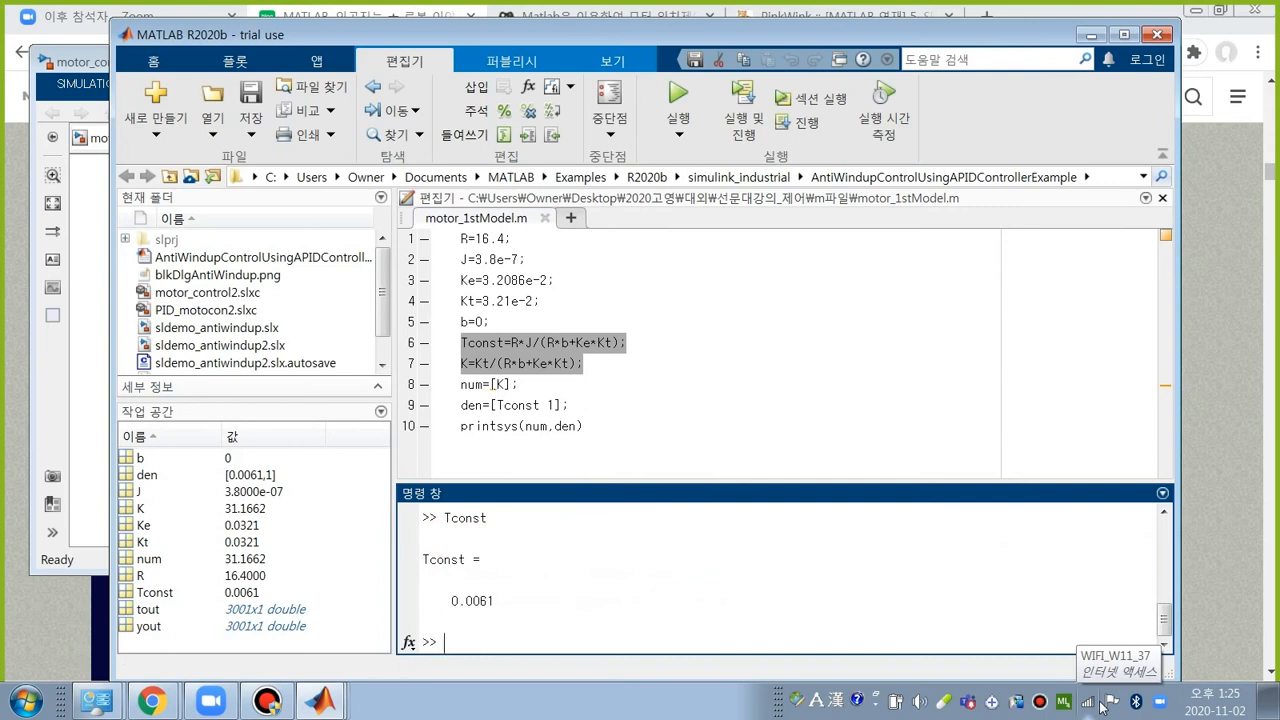
{"action": "type", "text": "K"}
{"action": "key", "text": "Return"}
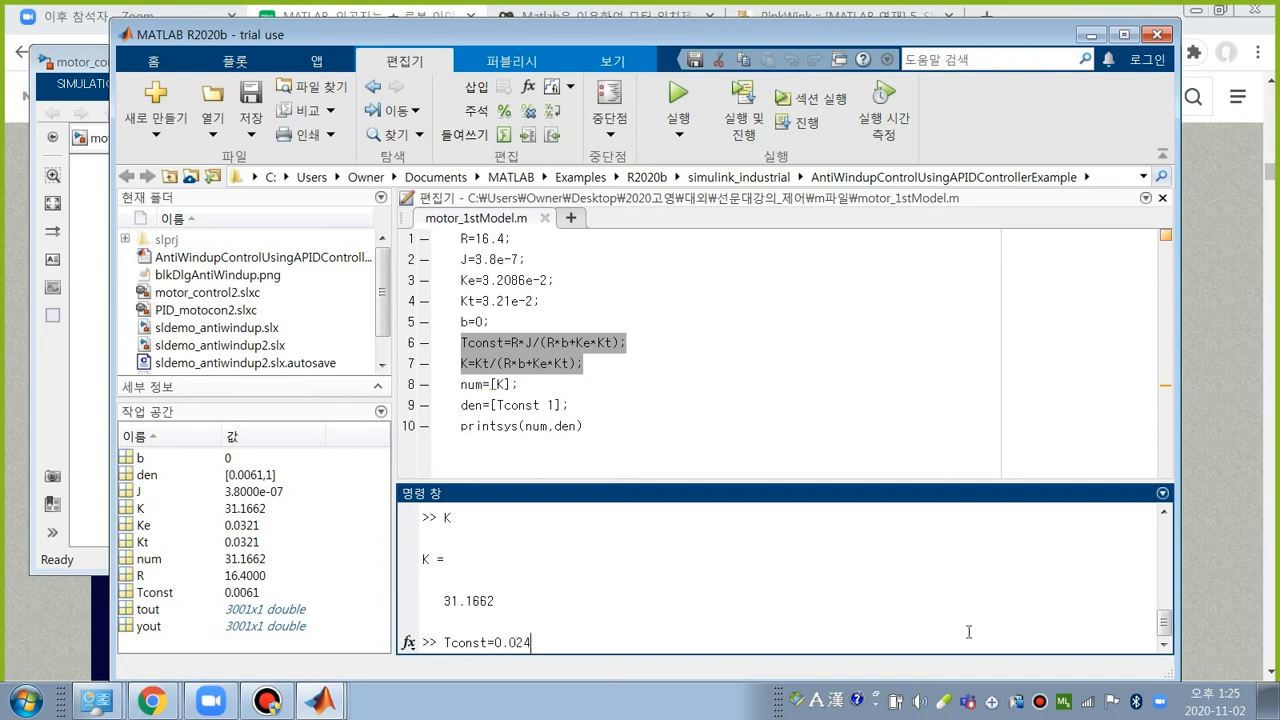
Step: Assign Tconst=0.024 and K=1 in the MATLAB command window, and check the plant model block's coefficient parameters in motor_control2
{"action": "key", "text": "Return"}
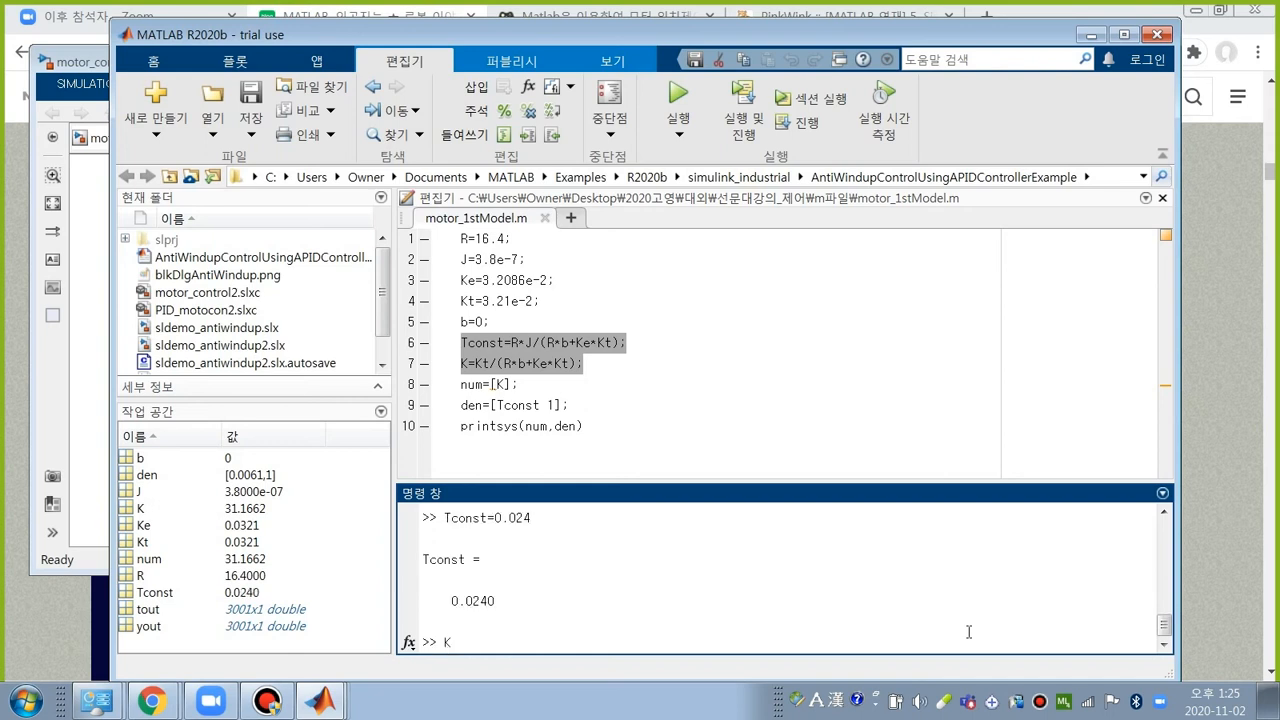
{"action": "key", "text": "Return"}
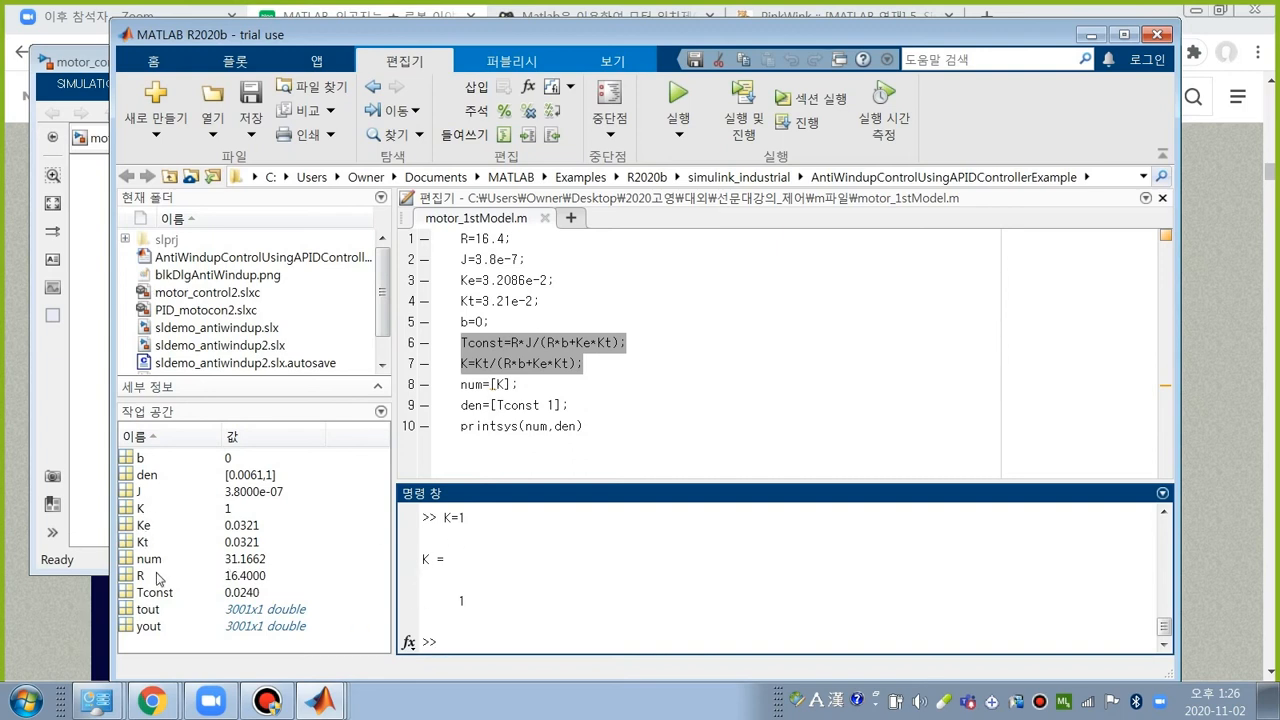
{"action": "left_click", "coordinate": [95, 371]}
{"action": "double_click", "coordinate": [665, 400]}
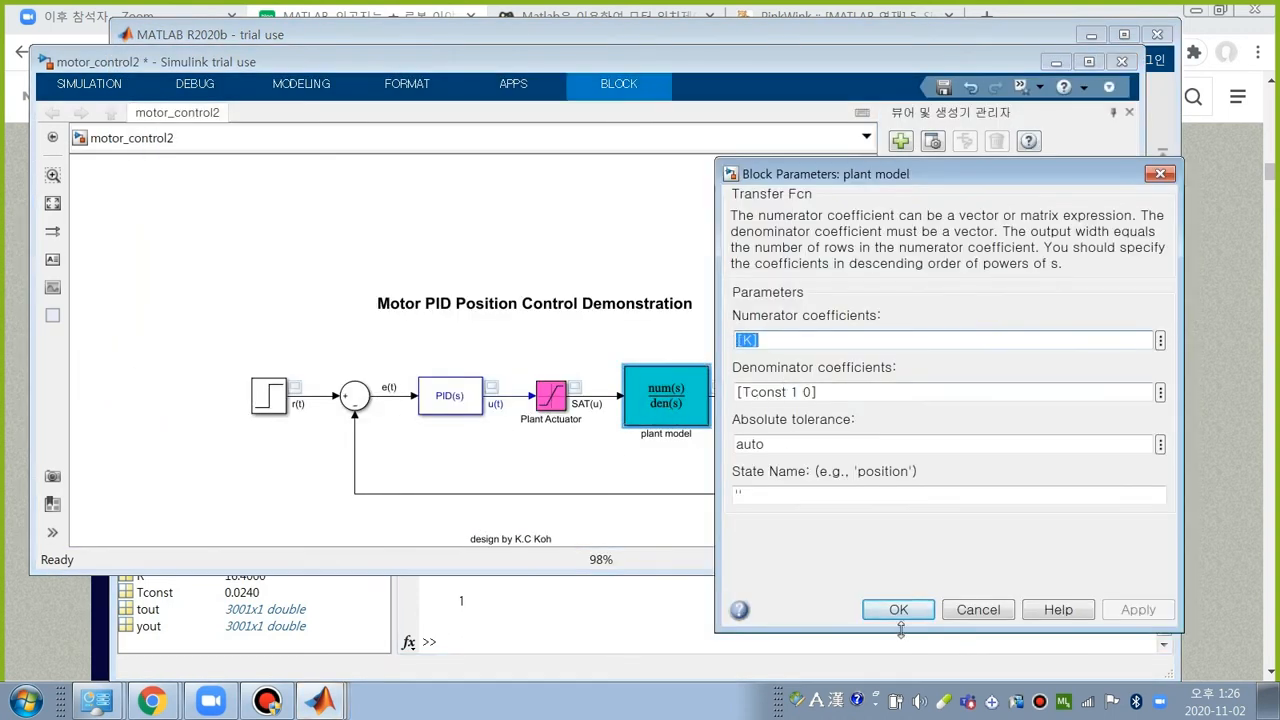
{"action": "left_click", "coordinate": [898, 610]}
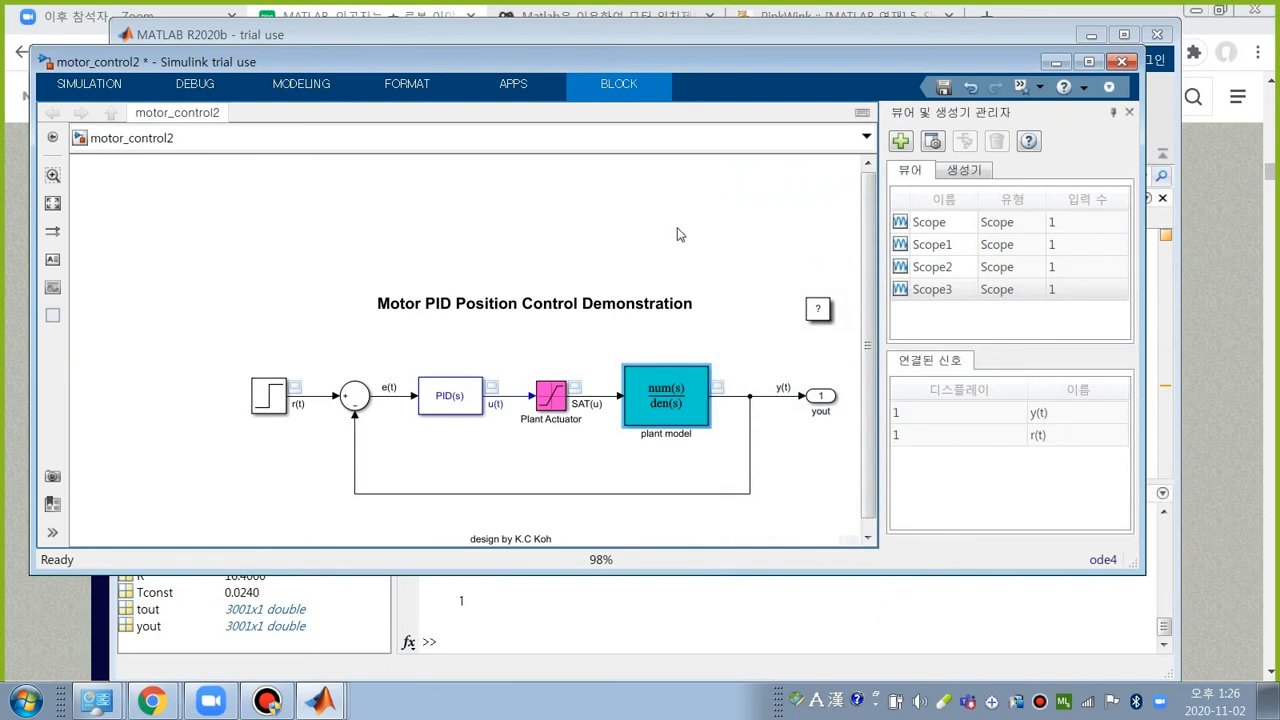
Step: Rerun the motor_control2 simulation with the new plant values and show the y(t) and r(t) response in Scope3
{"action": "left_click", "coordinate": [118, 84]}
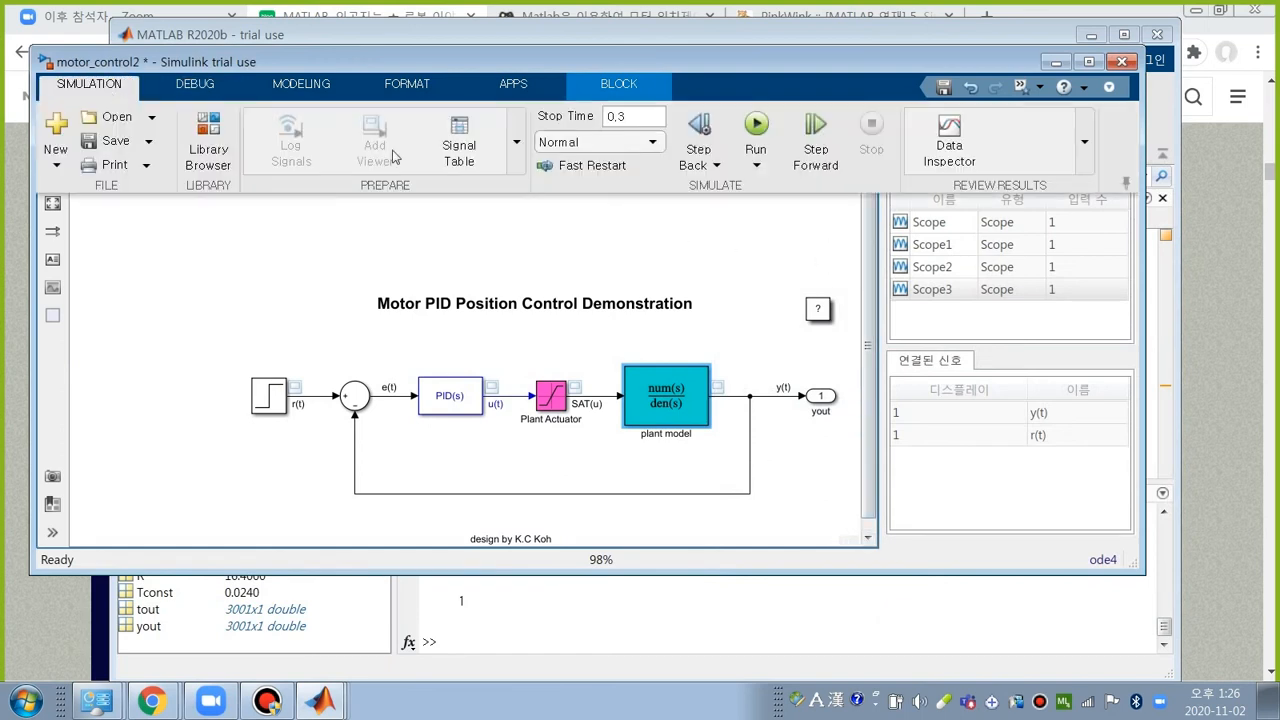
{"action": "left_click", "coordinate": [754, 130]}
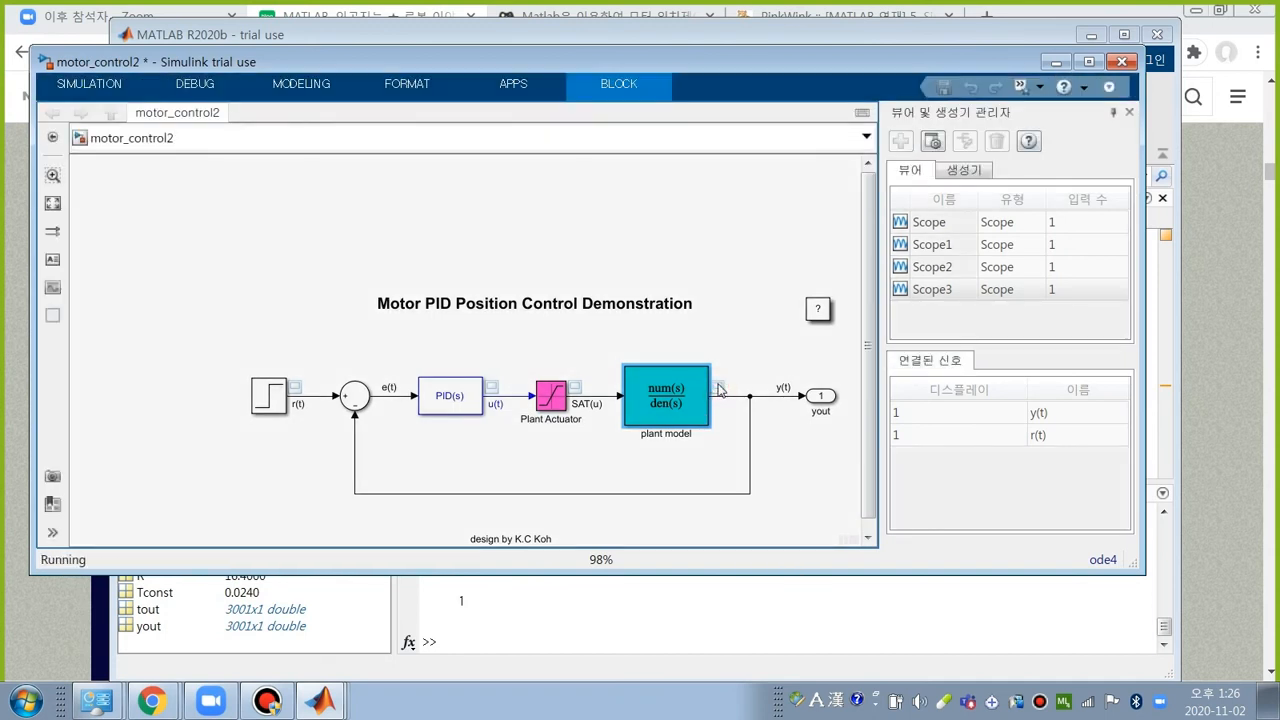
{"action": "double_click", "coordinate": [717, 387]}
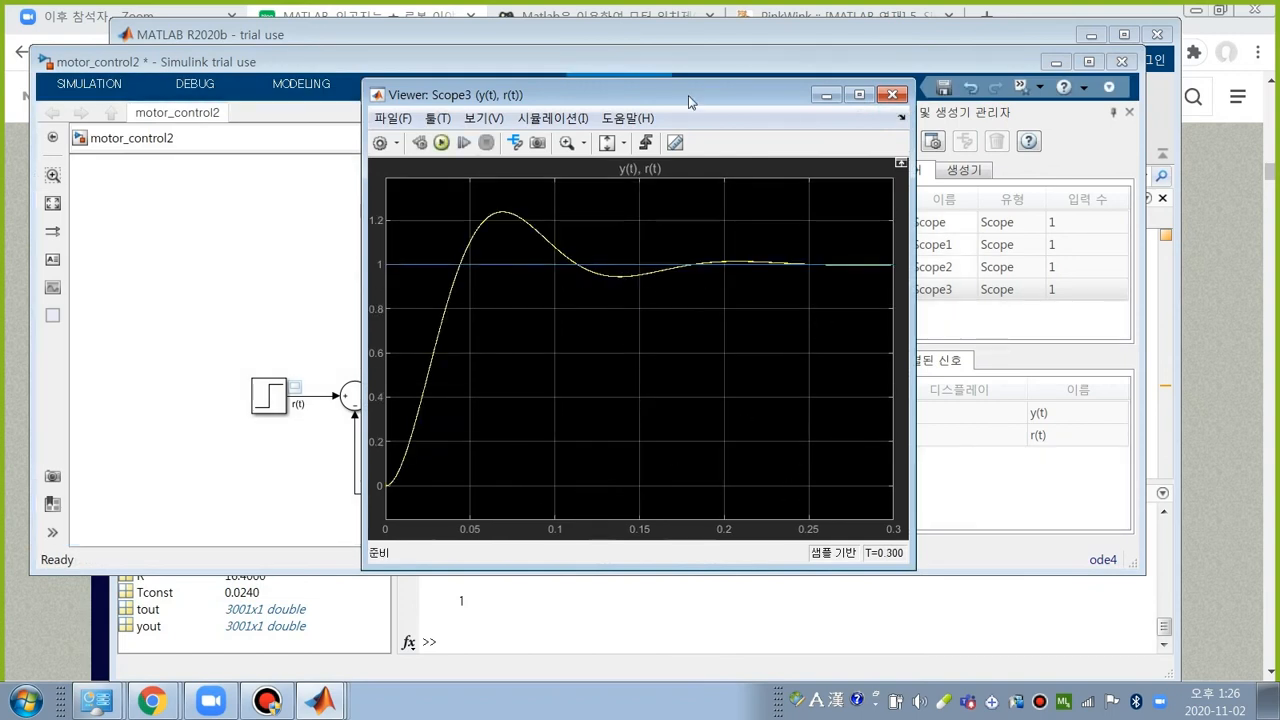
{"action": "left_click_drag", "start_coordinate": [690, 95], "coordinate": [565, 97]}
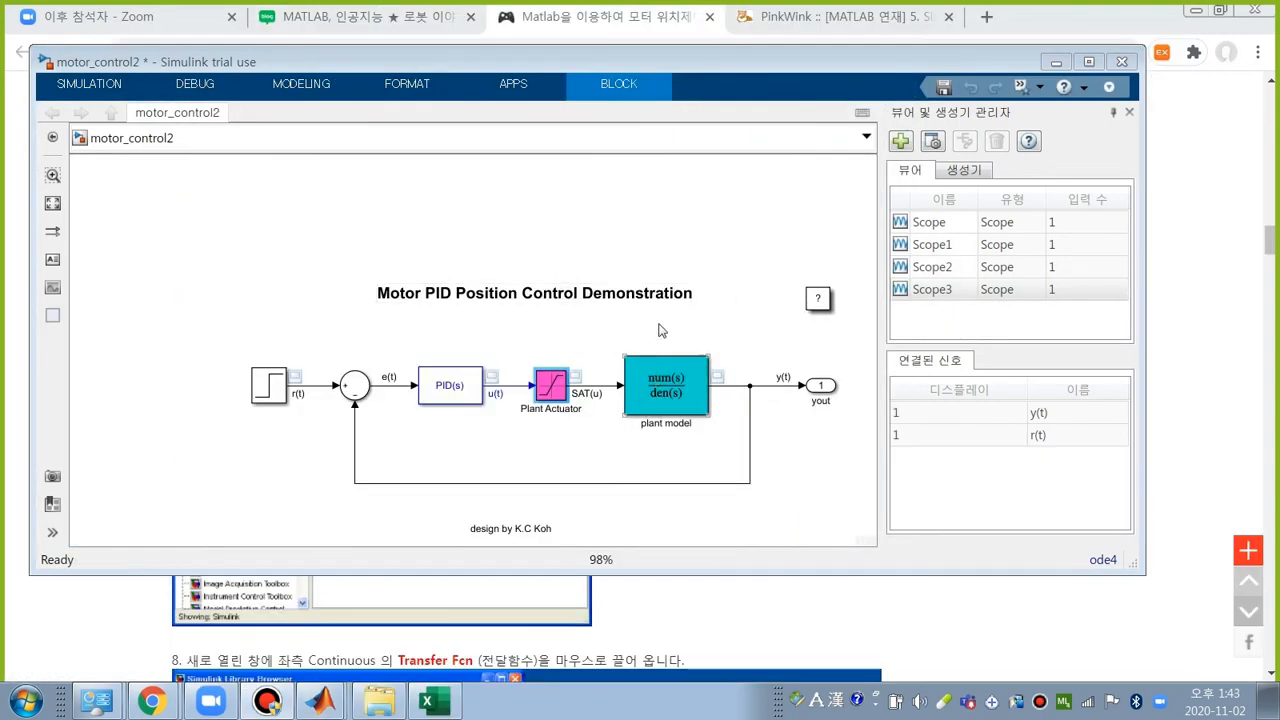
Step: Dismiss the advertisement popup and skim the makersweb article's motor system figure, physical parameter table and motion equations in the browser
{"action": "left_click", "coordinate": [583, 302]}
{"action": "left_click", "coordinate": [590, 328]}
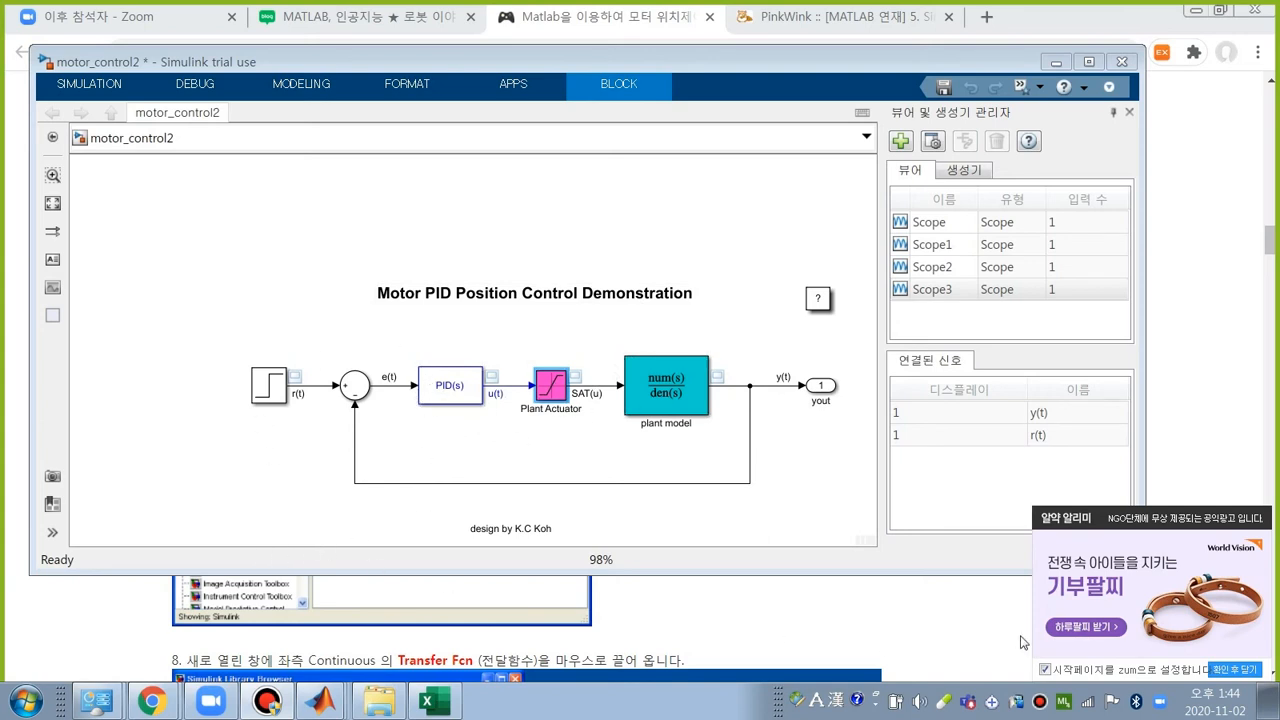
{"action": "left_click", "coordinate": [1242, 670]}
{"action": "left_click", "coordinate": [857, 609]}
{"action": "scroll", "coordinate": [451, 412], "scroll_direction": "up", "scroll_amount": 20}
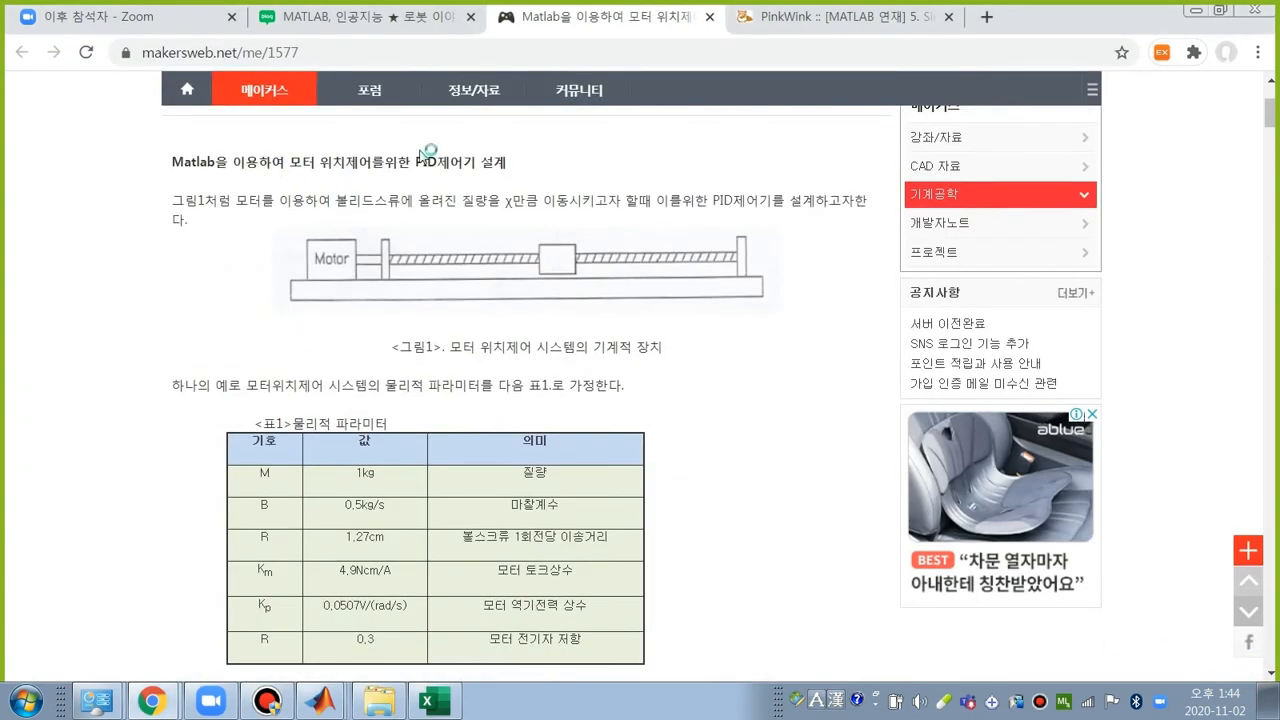
{"action": "scroll", "coordinate": [364, 309], "scroll_direction": "down", "scroll_amount": 3}
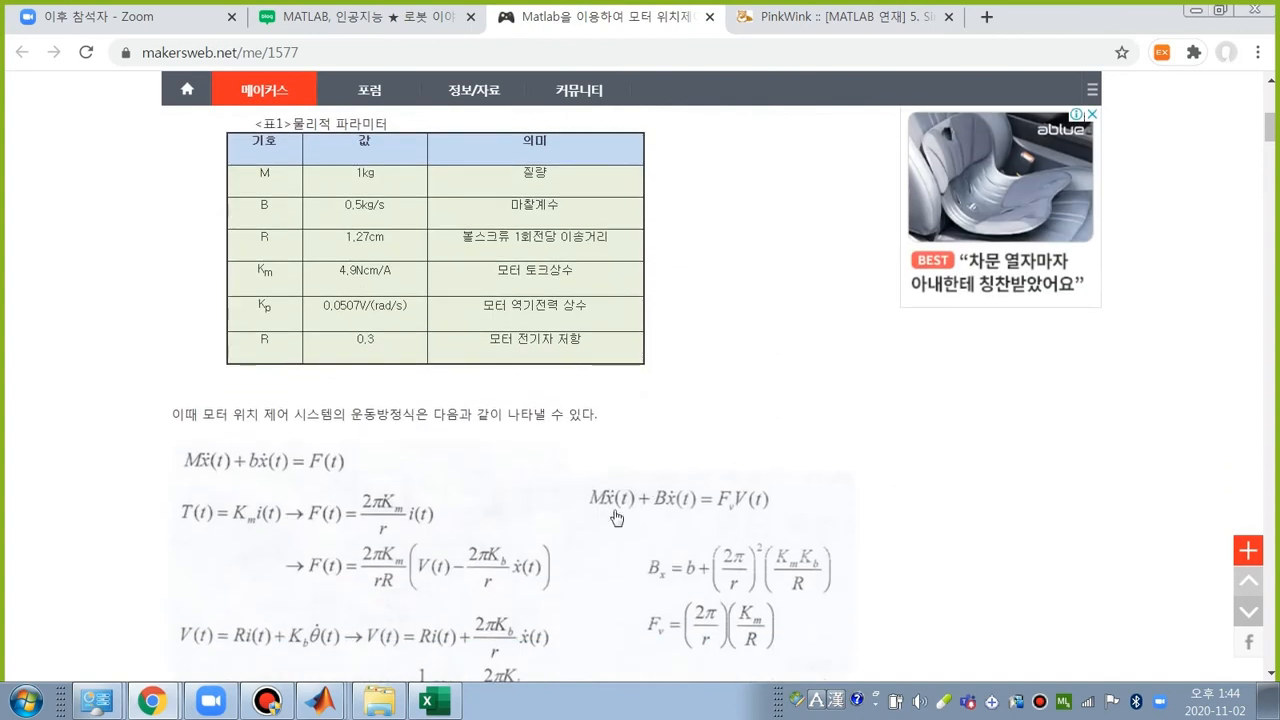
{"action": "scroll", "coordinate": [475, 530], "scroll_direction": "down", "scroll_amount": 5}
{"action": "scroll", "coordinate": [503, 496], "scroll_direction": "up", "scroll_amount": 5}
{"action": "scroll", "coordinate": [503, 496], "scroll_direction": "up", "scroll_amount": 5}
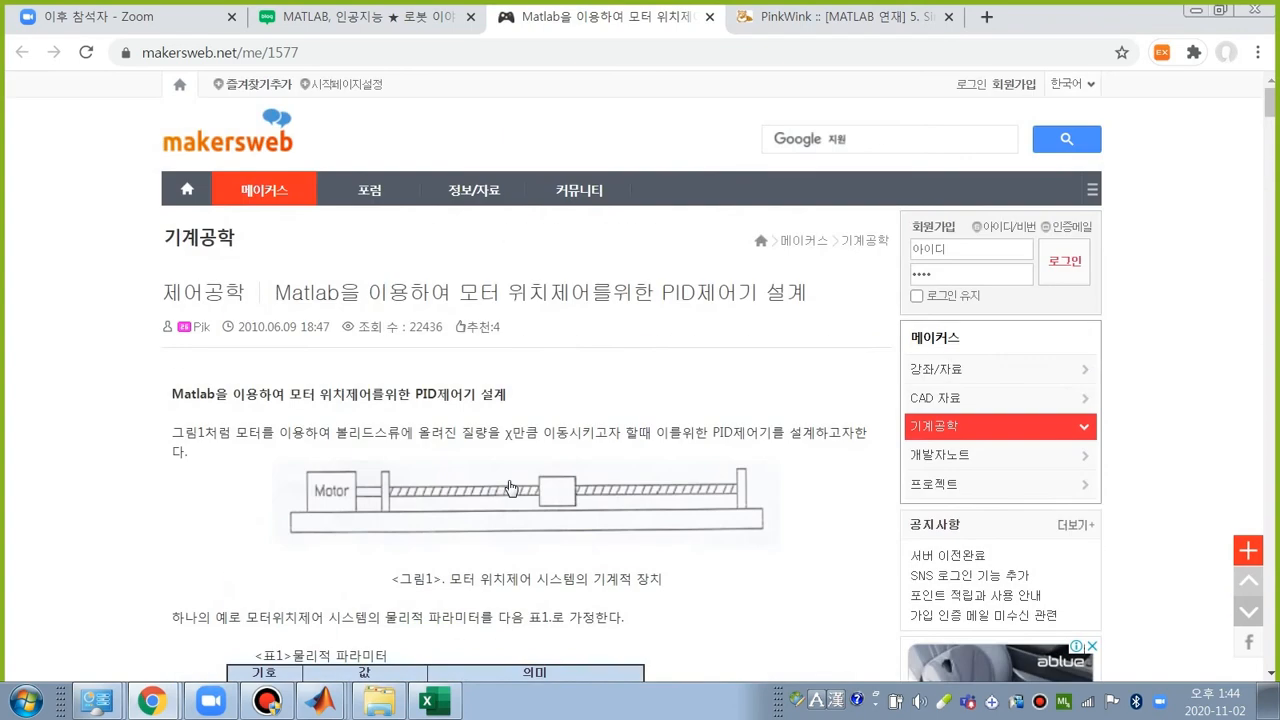
Step: Switch to the Naver blog and open the 제어공학 category to its PID제어기 자동튜닝(Auto-tuning) post
{"action": "left_click", "coordinate": [387, 28]}
{"action": "scroll", "coordinate": [757, 231], "scroll_direction": "down", "scroll_amount": 5}
{"action": "scroll", "coordinate": [757, 231], "scroll_direction": "up", "scroll_amount": 15}
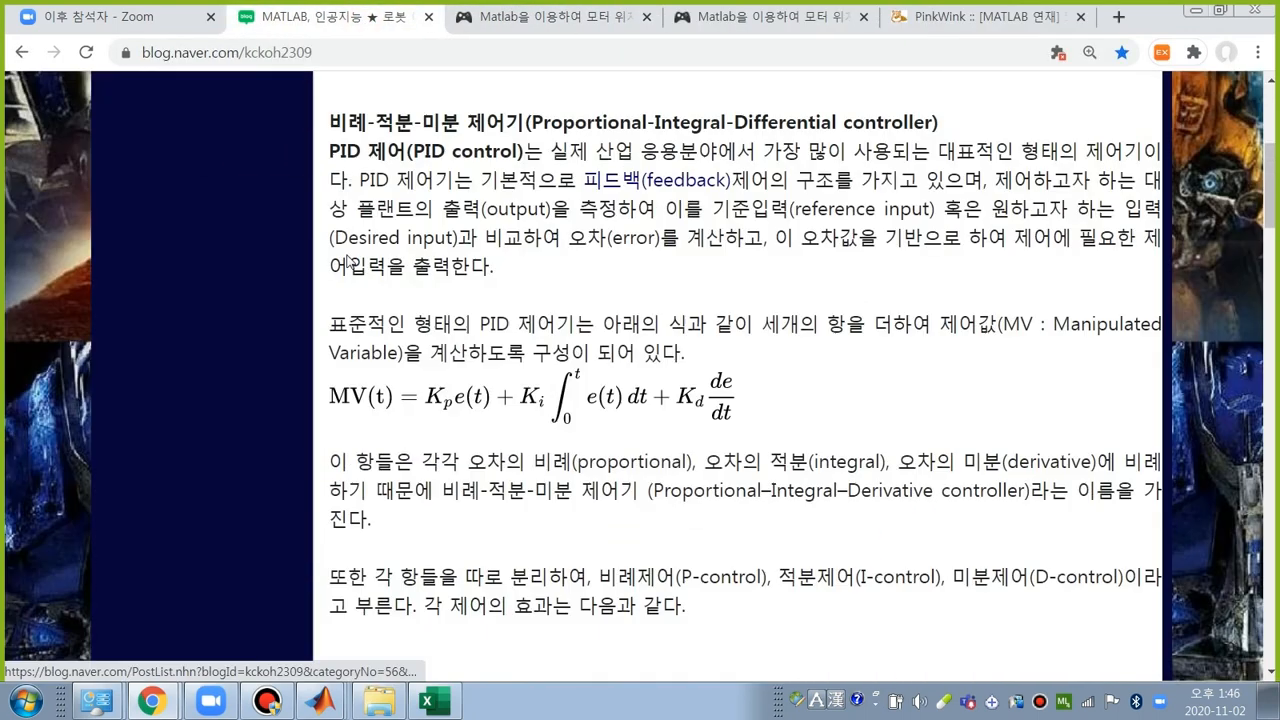
{"action": "scroll", "coordinate": [690, 372], "scroll_direction": "down", "scroll_amount": 1}
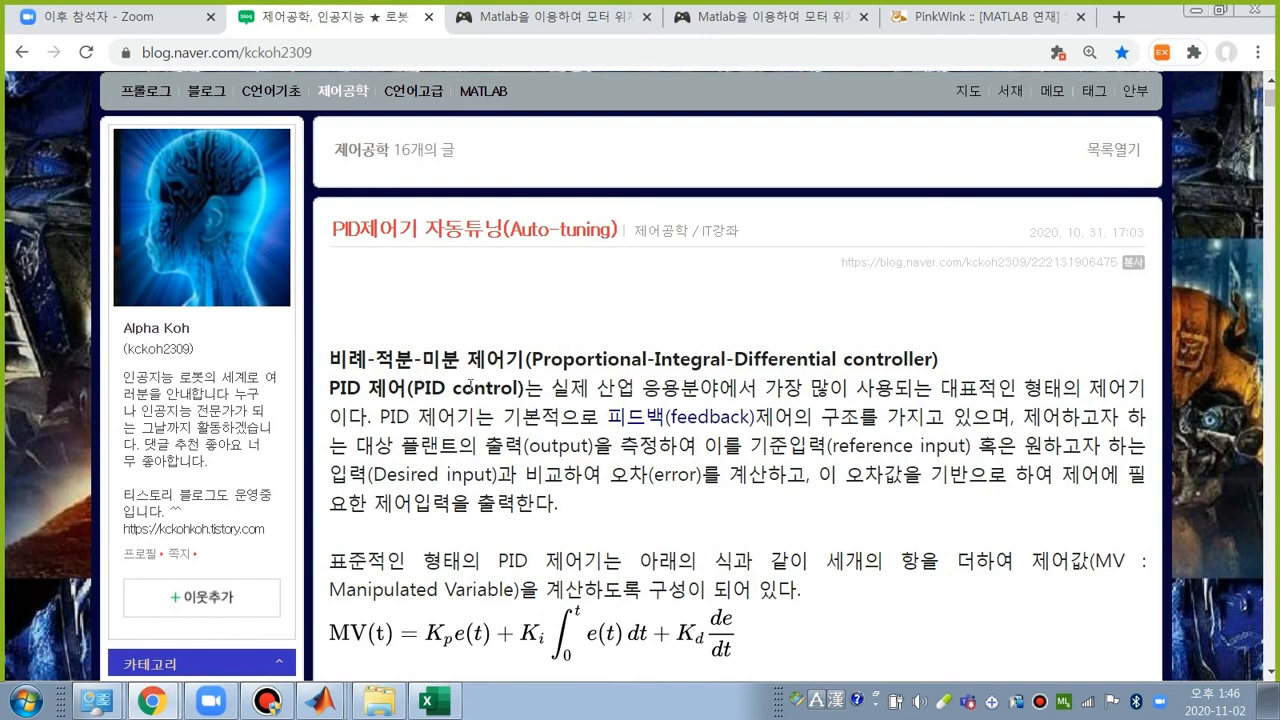
{"action": "scroll", "coordinate": [508, 364], "scroll_direction": "down", "scroll_amount": 1}
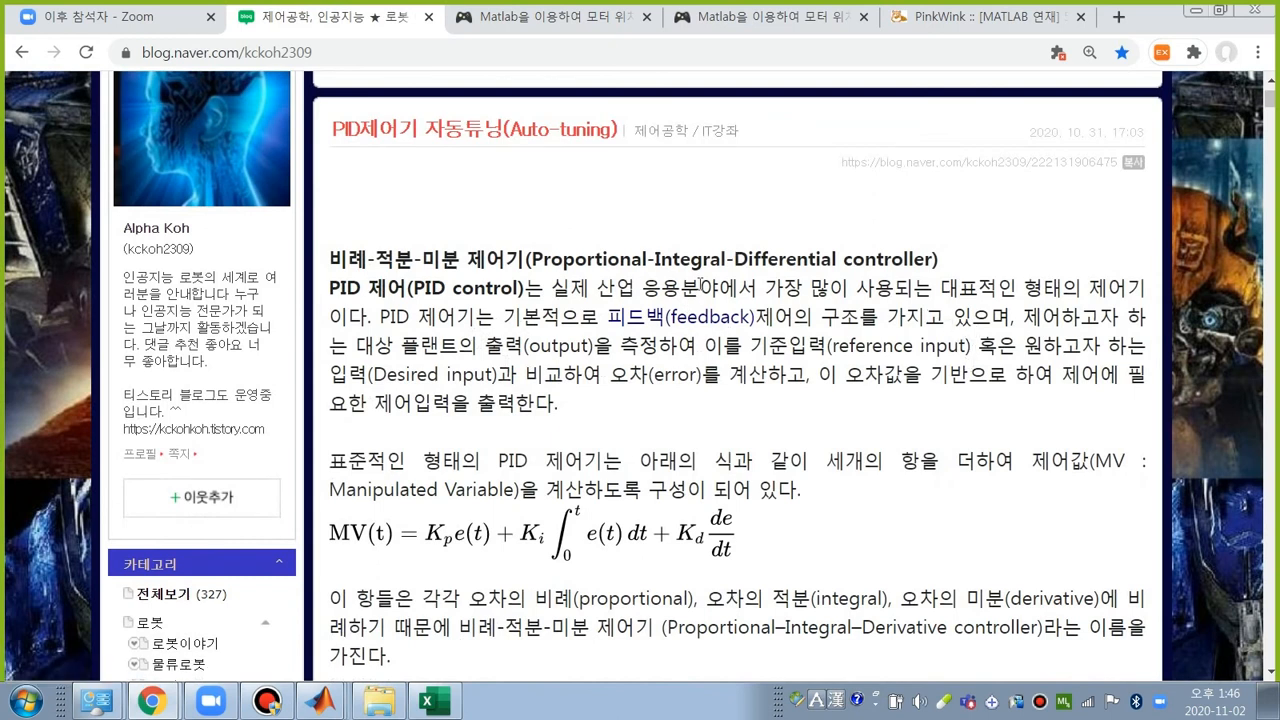
Step: Read the post's PID control definition and MV(t) equation, opening the 피드백(feedback) link and returning to the post
{"action": "left_click_drag", "start_coordinate": [588, 288], "coordinate": [1088, 290]}
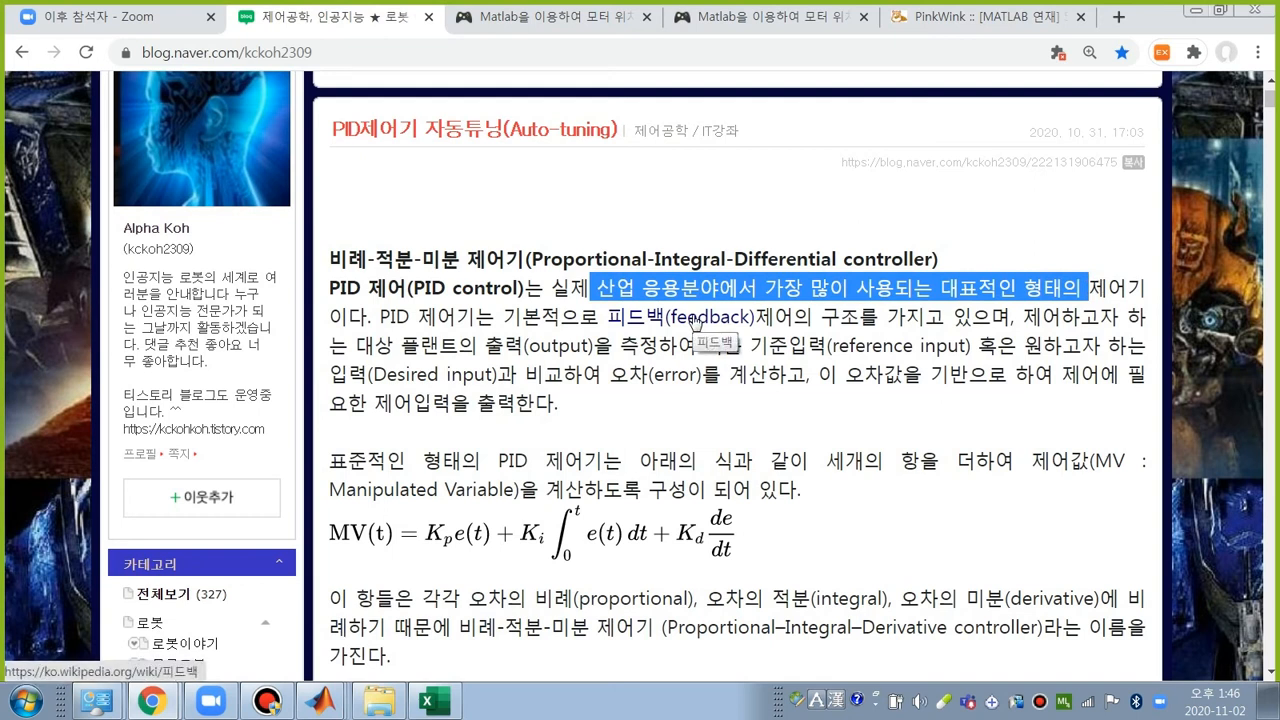
{"action": "left_click", "coordinate": [695, 320]}
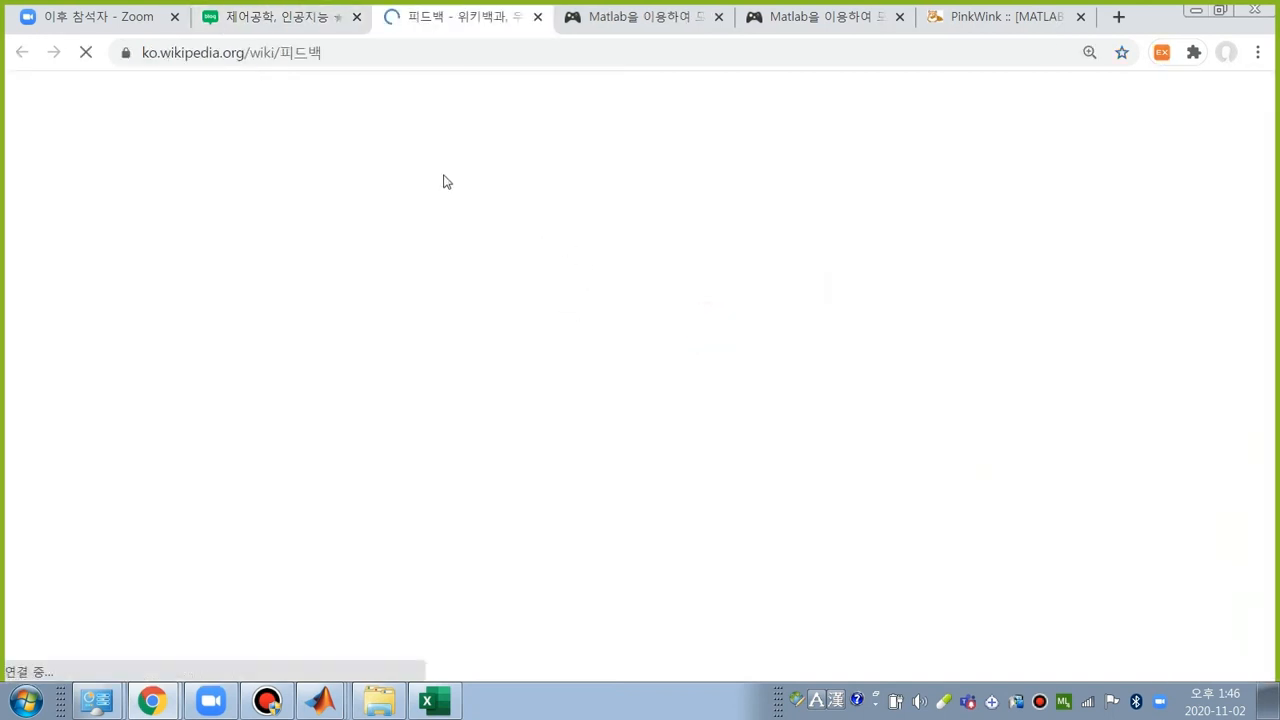
{"action": "left_click", "coordinate": [290, 17]}
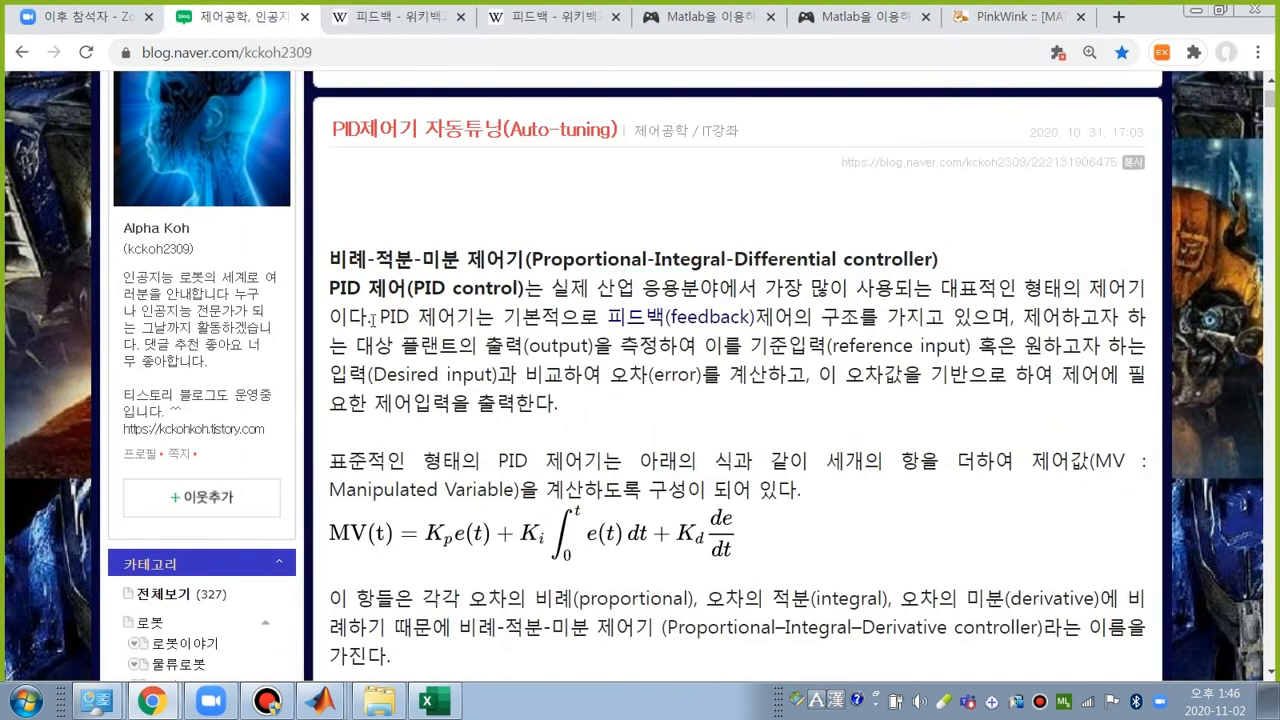
{"action": "scroll", "coordinate": [385, 316], "scroll_direction": "down", "scroll_amount": 2}
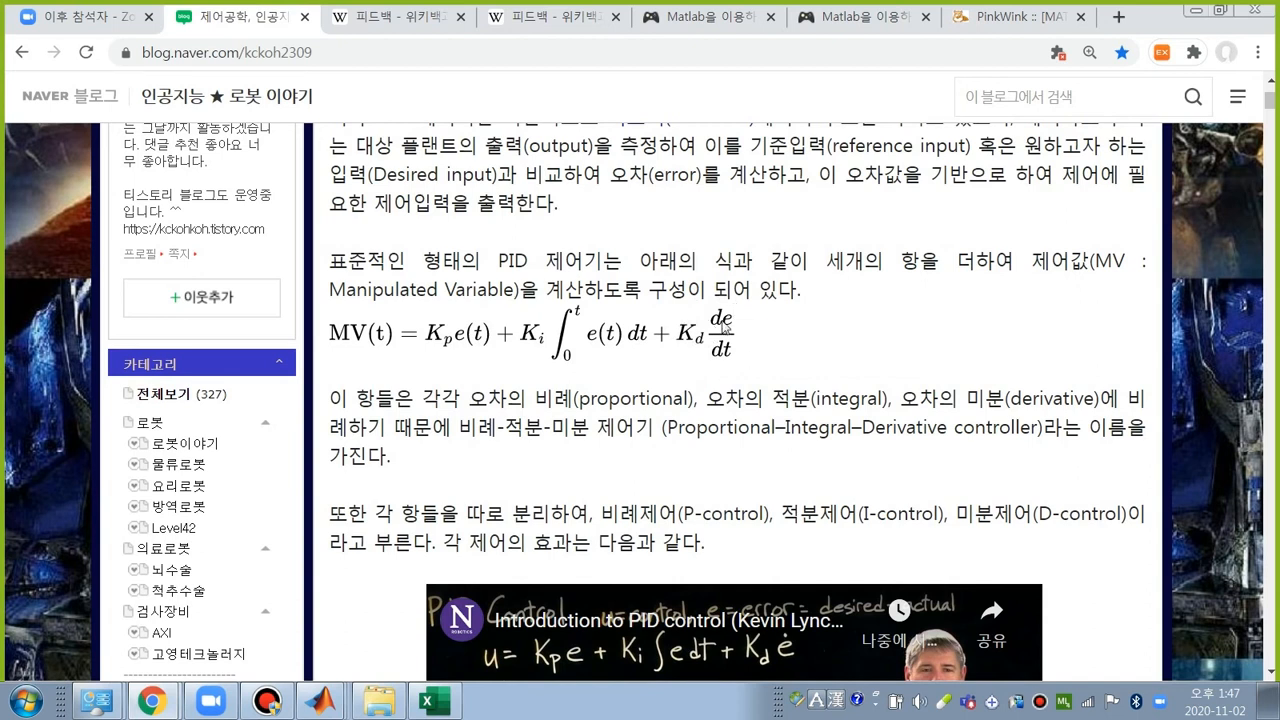
{"action": "scroll", "coordinate": [724, 326], "scroll_direction": "down", "scroll_amount": 1}
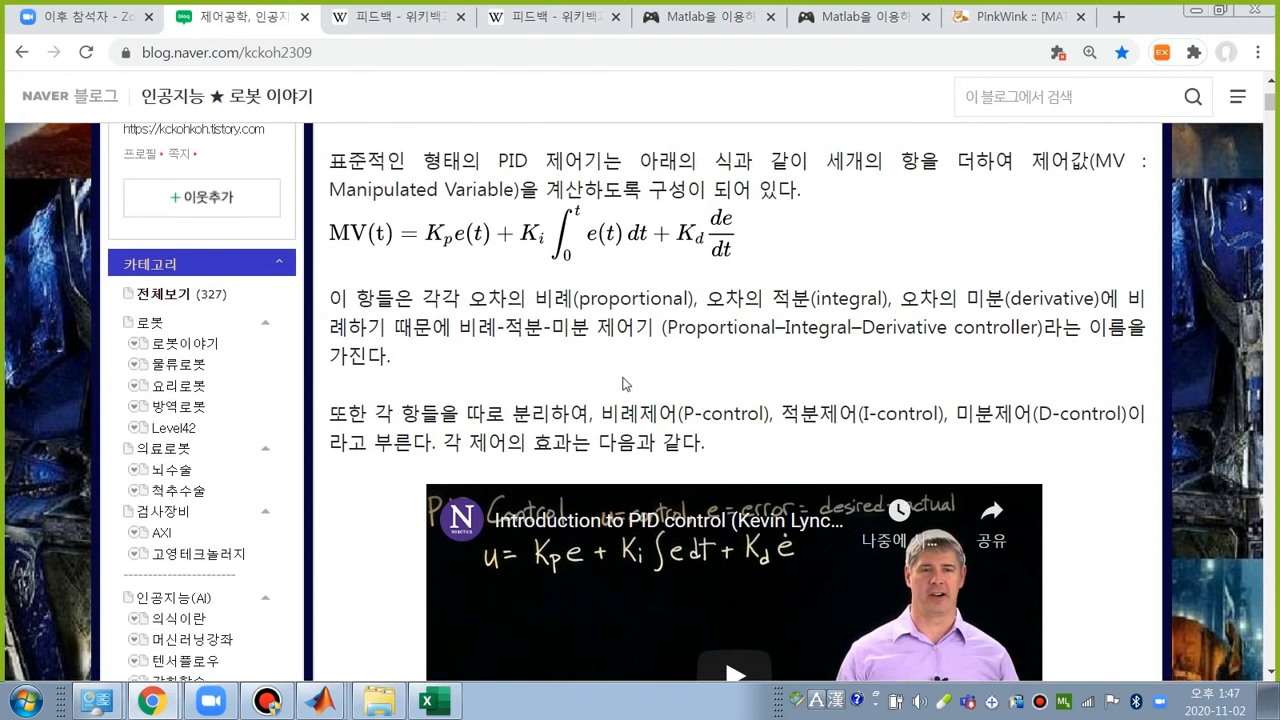
Step: Start the post's embedded Introduction to PID control video, open it on YouTube with captions on, and pause it at 0:29
{"action": "scroll", "coordinate": [631, 370], "scroll_direction": "down", "scroll_amount": 2}
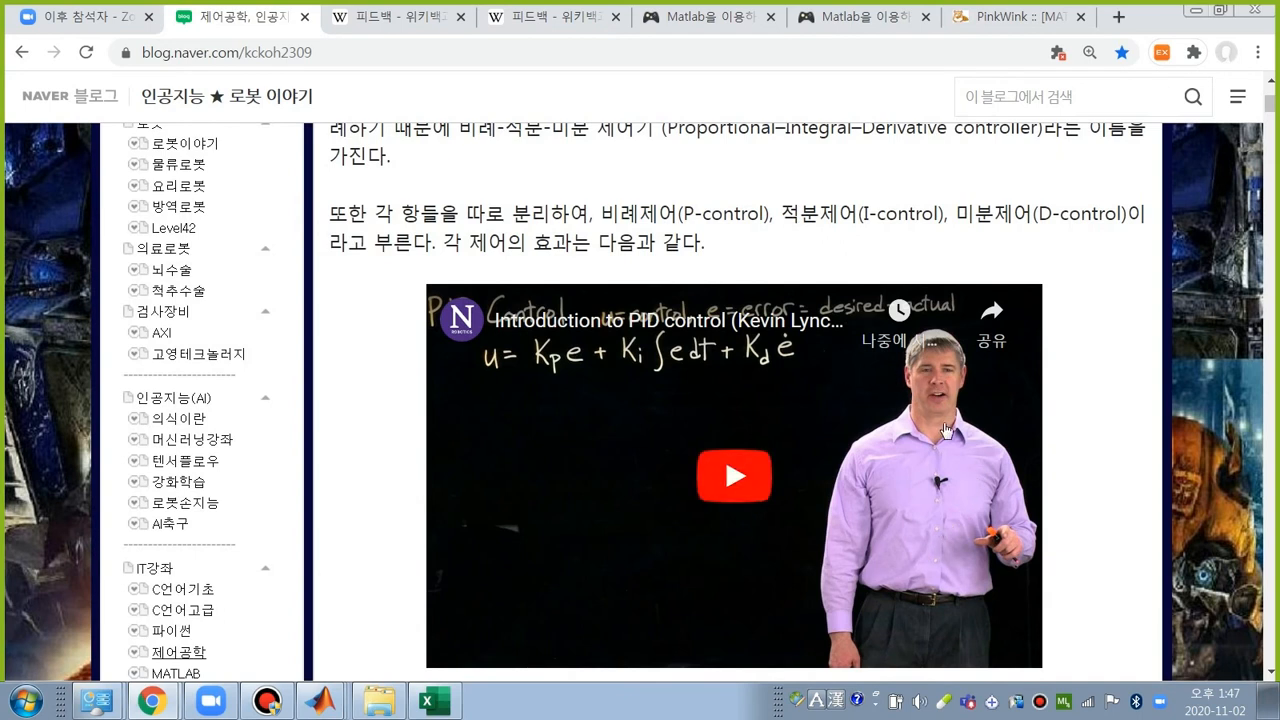
{"action": "scroll", "coordinate": [940, 428], "scroll_direction": "down", "scroll_amount": 1}
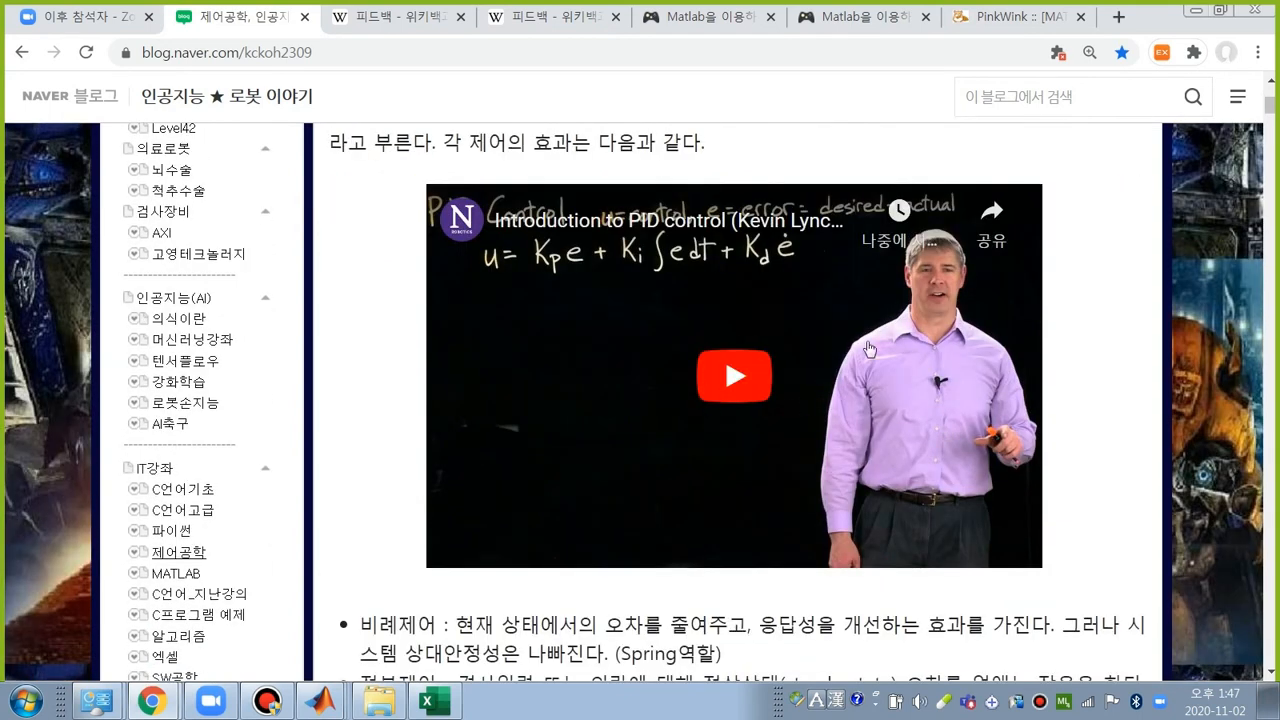
{"action": "scroll", "coordinate": [869, 348], "scroll_direction": "up", "scroll_amount": 1}
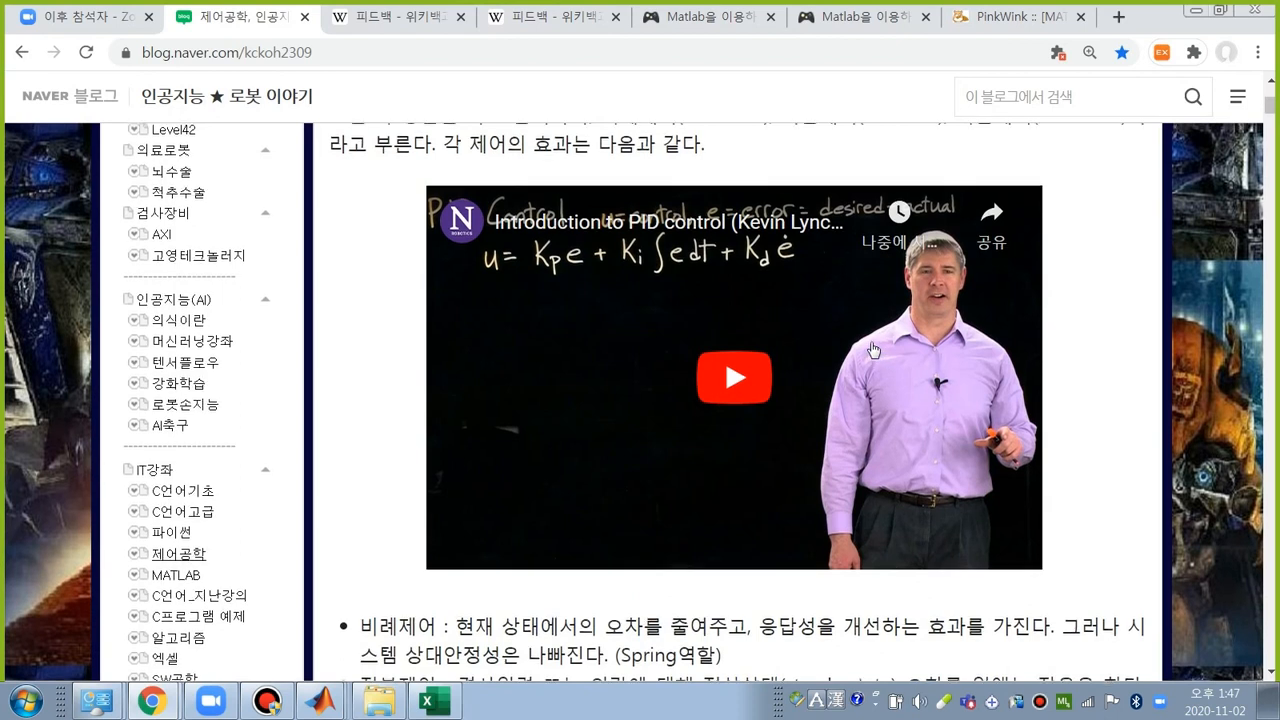
{"action": "scroll", "coordinate": [872, 348], "scroll_direction": "down", "scroll_amount": 2}
{"action": "scroll", "coordinate": [805, 340], "scroll_direction": "up", "scroll_amount": 1}
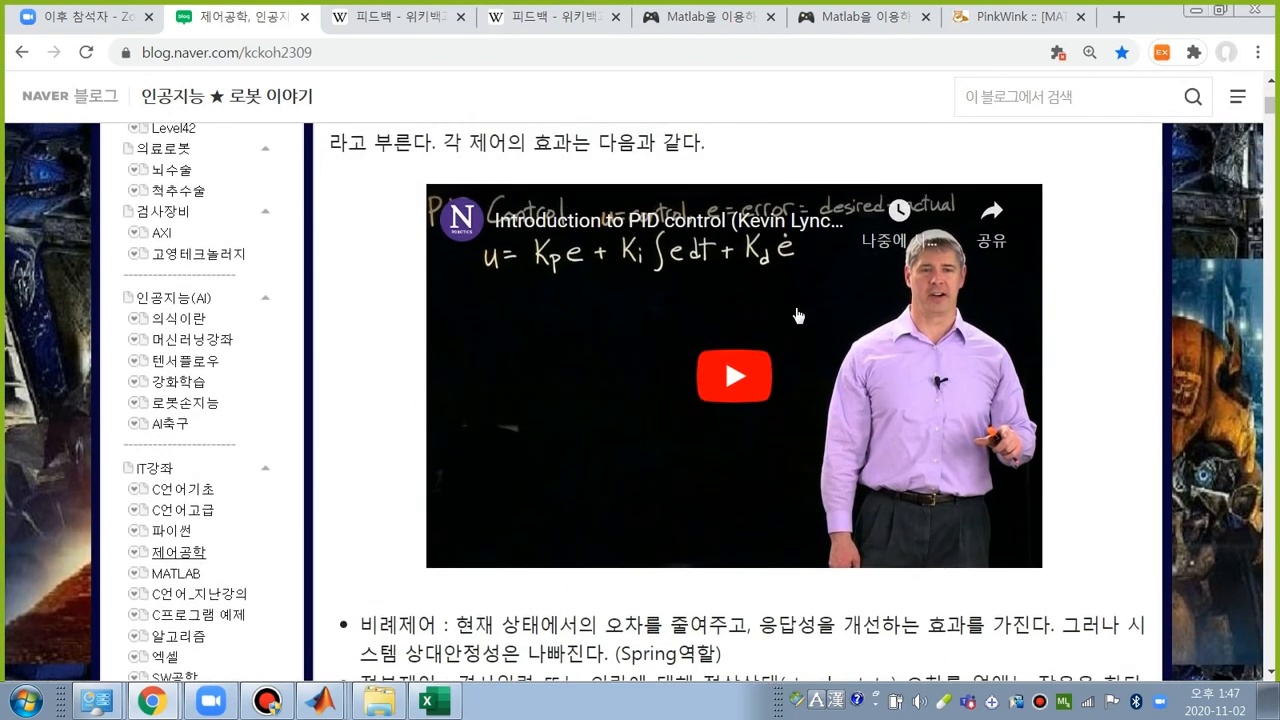
{"action": "left_click", "coordinate": [731, 388]}
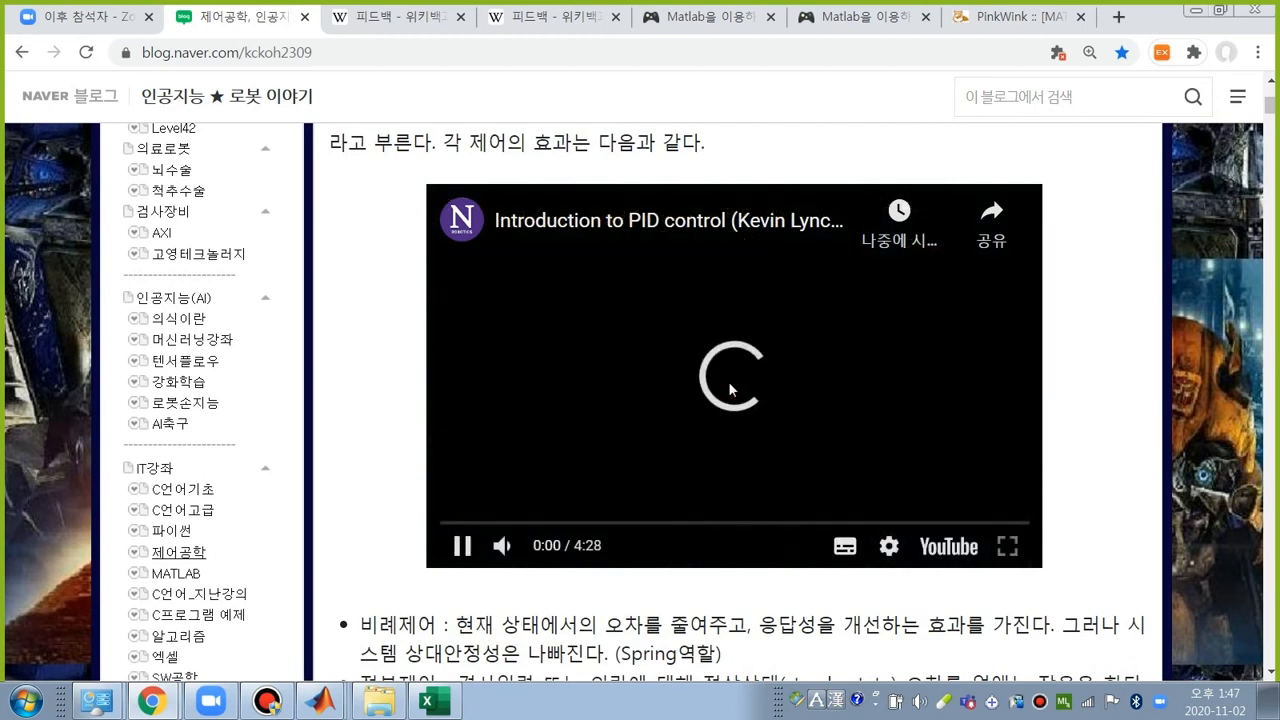
{"action": "left_click", "coordinate": [946, 546]}
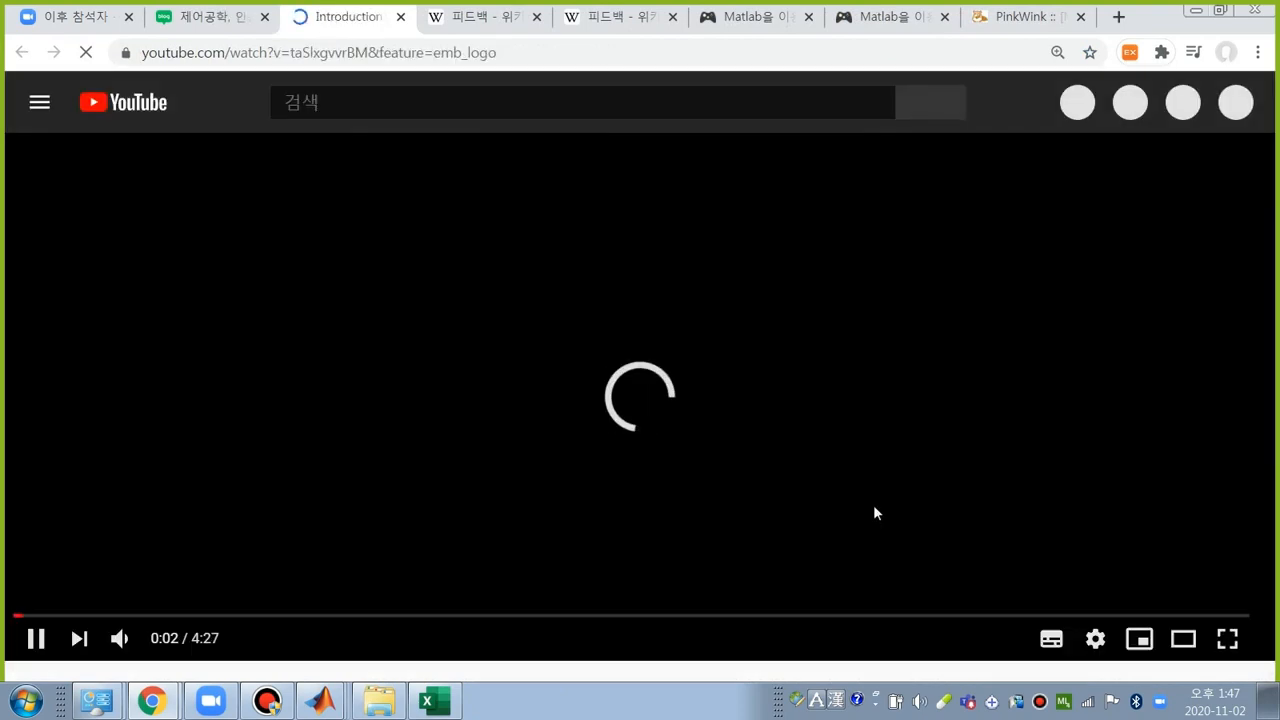
{"action": "left_click", "coordinate": [1052, 640]}
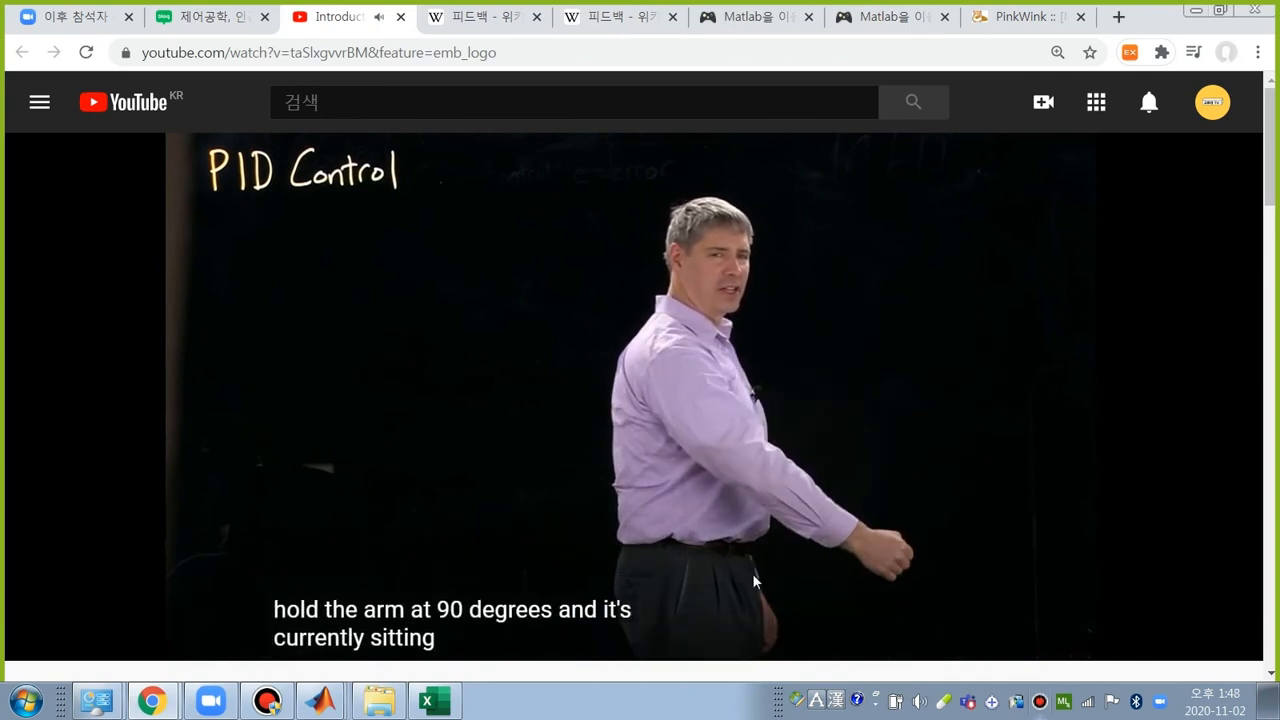
{"action": "left_click", "coordinate": [553, 348]}
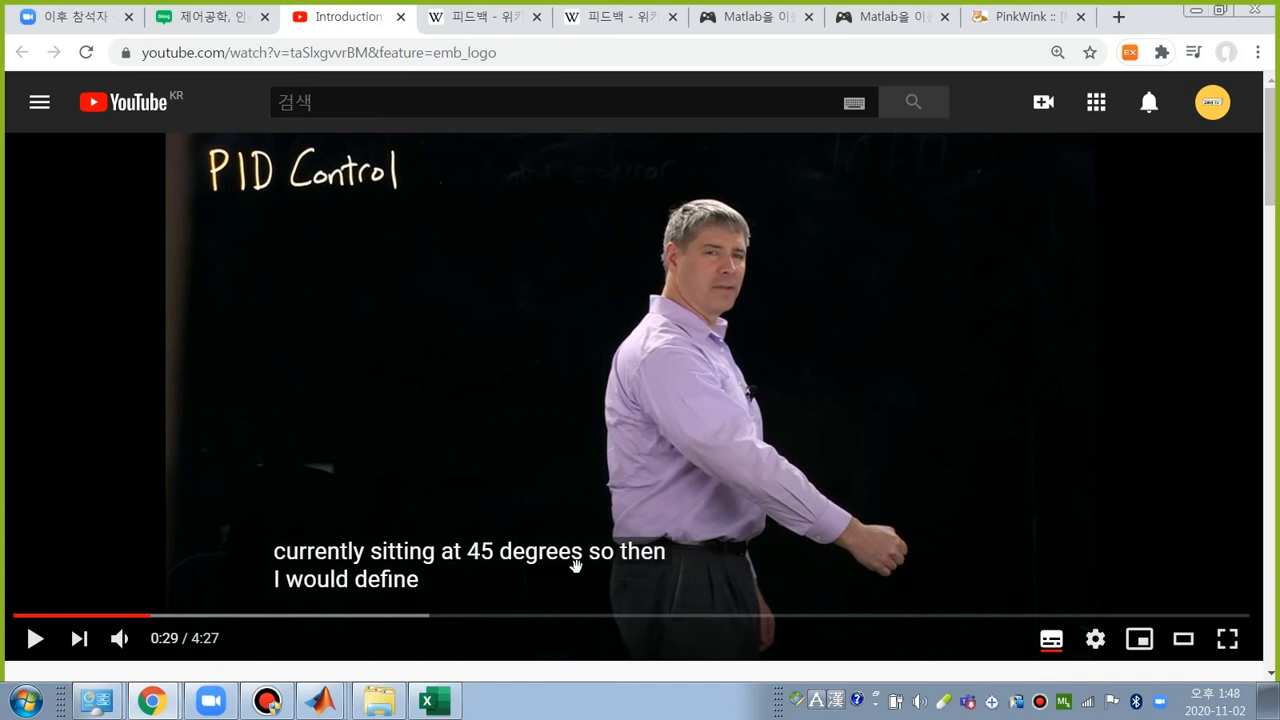
Step: Return to the blog post and read the bullet descriptions of proportional, integral and derivative control effects
{"action": "left_click", "coordinate": [217, 24]}
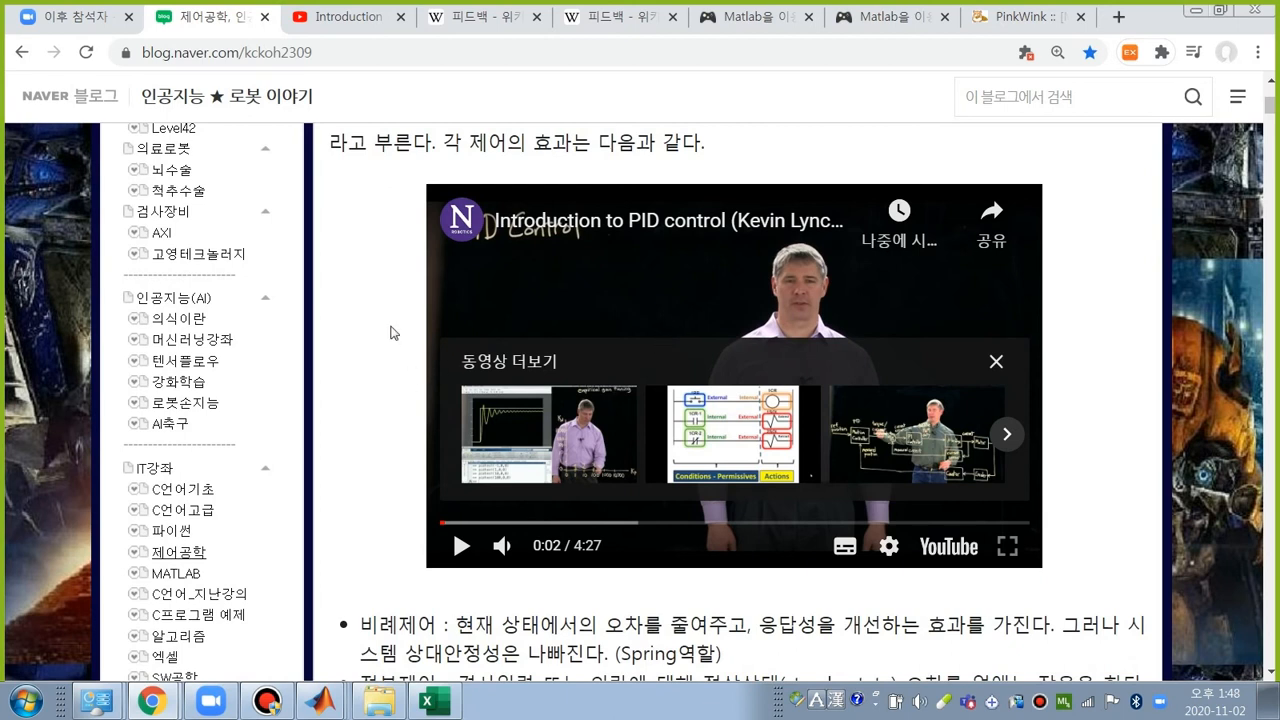
{"action": "scroll", "coordinate": [391, 333], "scroll_direction": "down", "scroll_amount": 2}
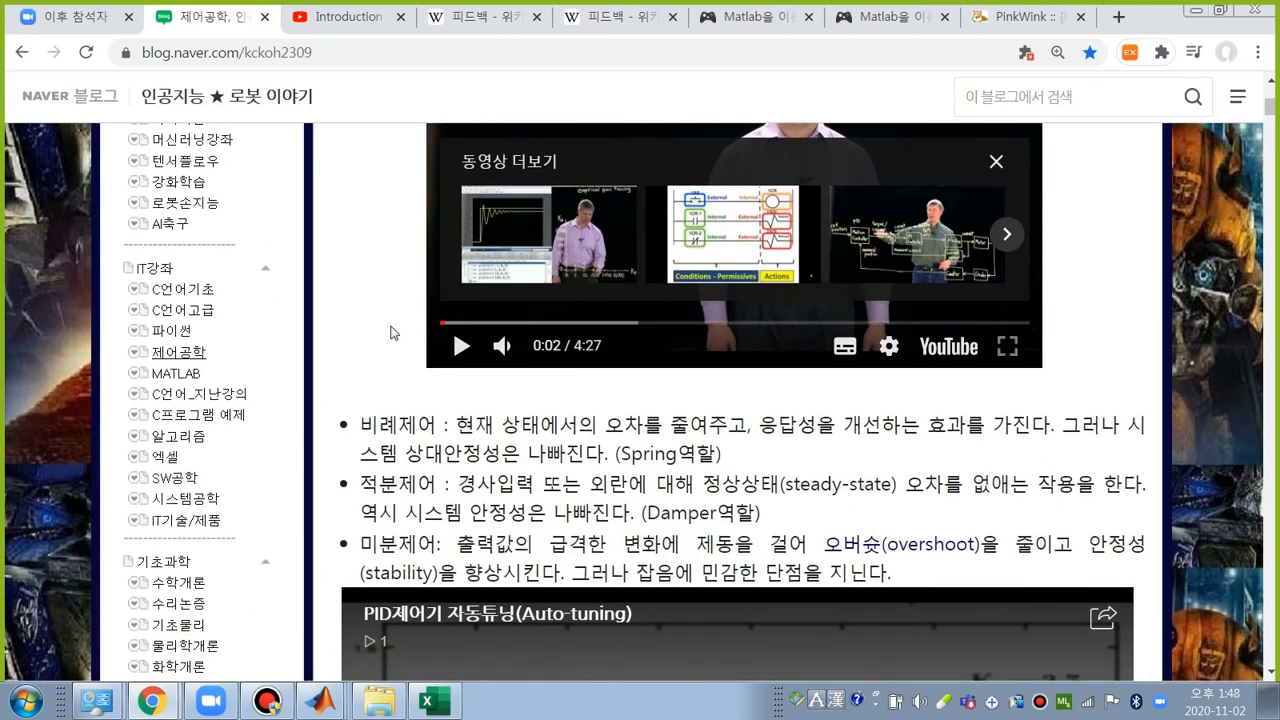
{"action": "scroll", "coordinate": [449, 422], "scroll_direction": "down", "scroll_amount": 1}
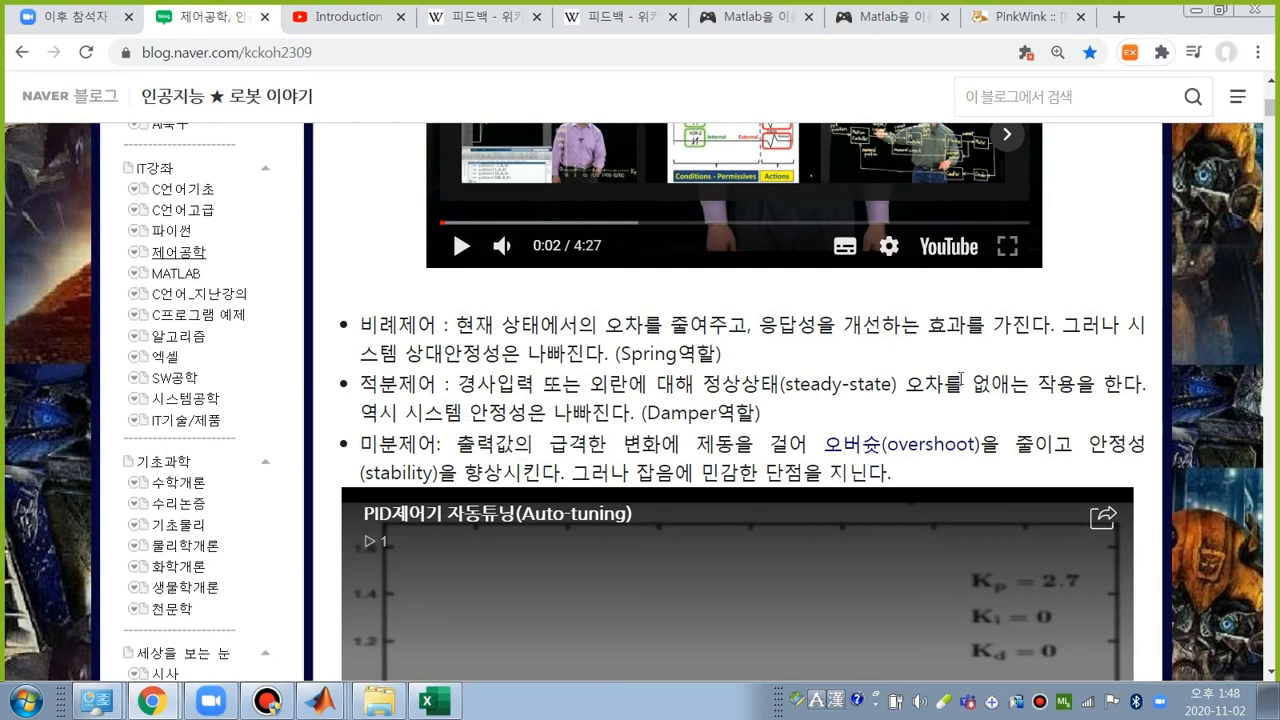
{"action": "scroll", "coordinate": [961, 377], "scroll_direction": "down", "scroll_amount": 1}
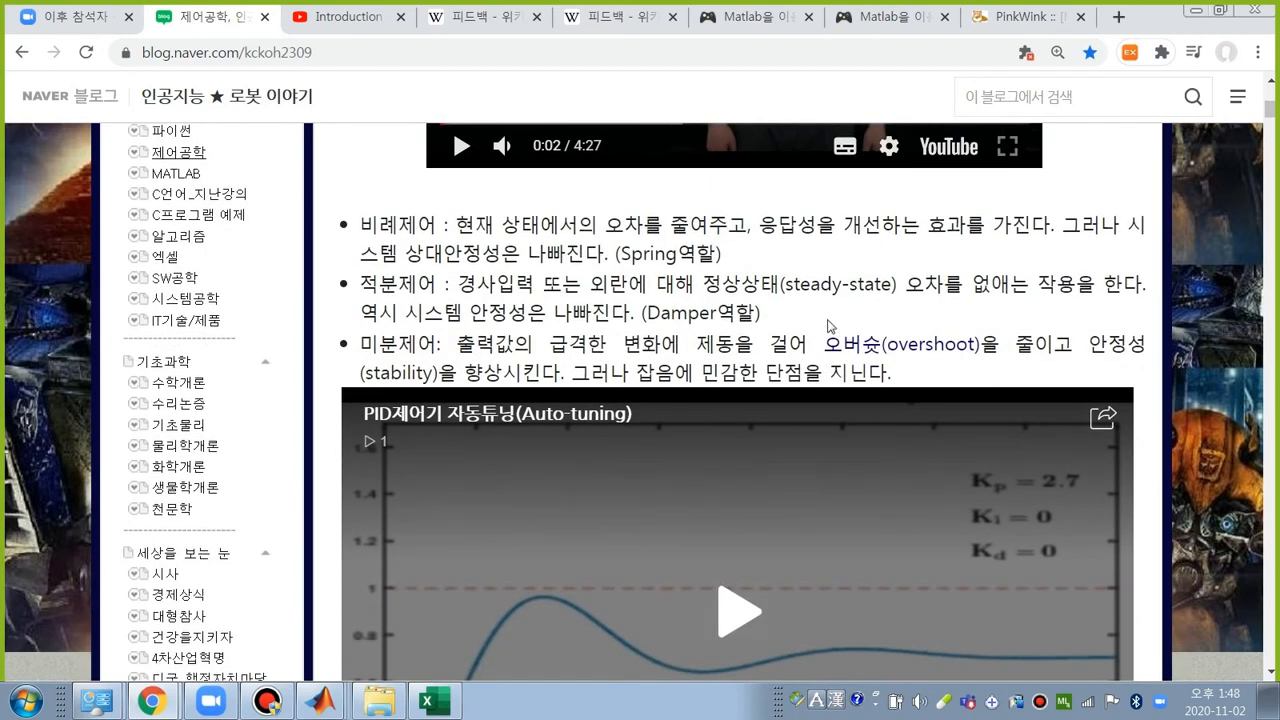
Step: Play the PID제어기 자동튜닝(Auto-tuning) response video, pause it at 00:35, and examine the step response curve with its Kp, Ki and Kd gains
{"action": "scroll", "coordinate": [869, 323], "scroll_direction": "down", "scroll_amount": 2}
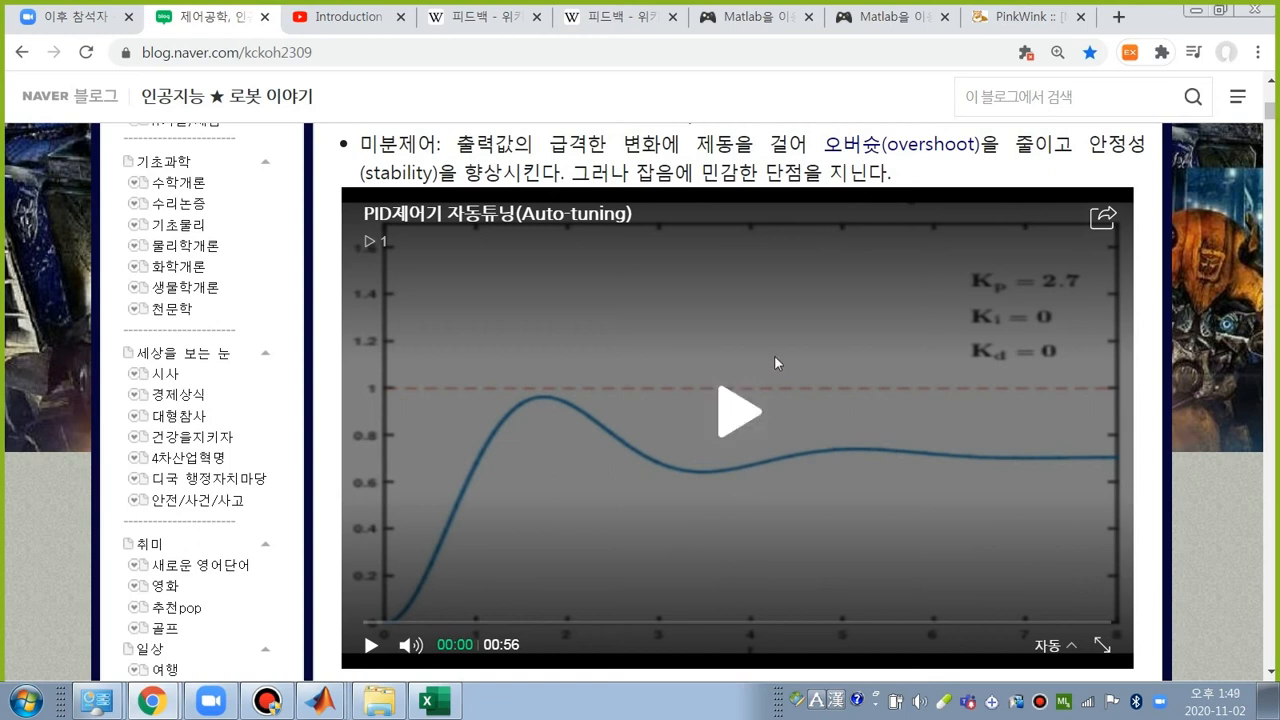
{"action": "left_click", "coordinate": [741, 405]}
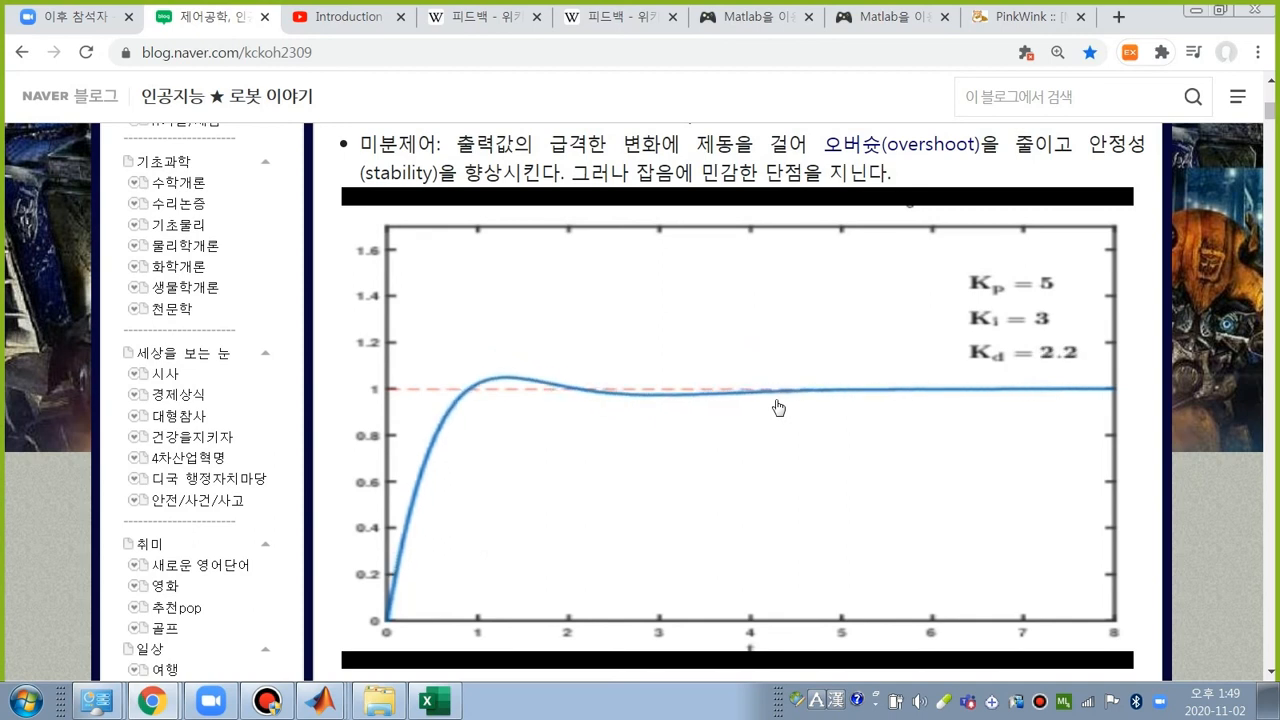
{"action": "left_click", "coordinate": [778, 405]}
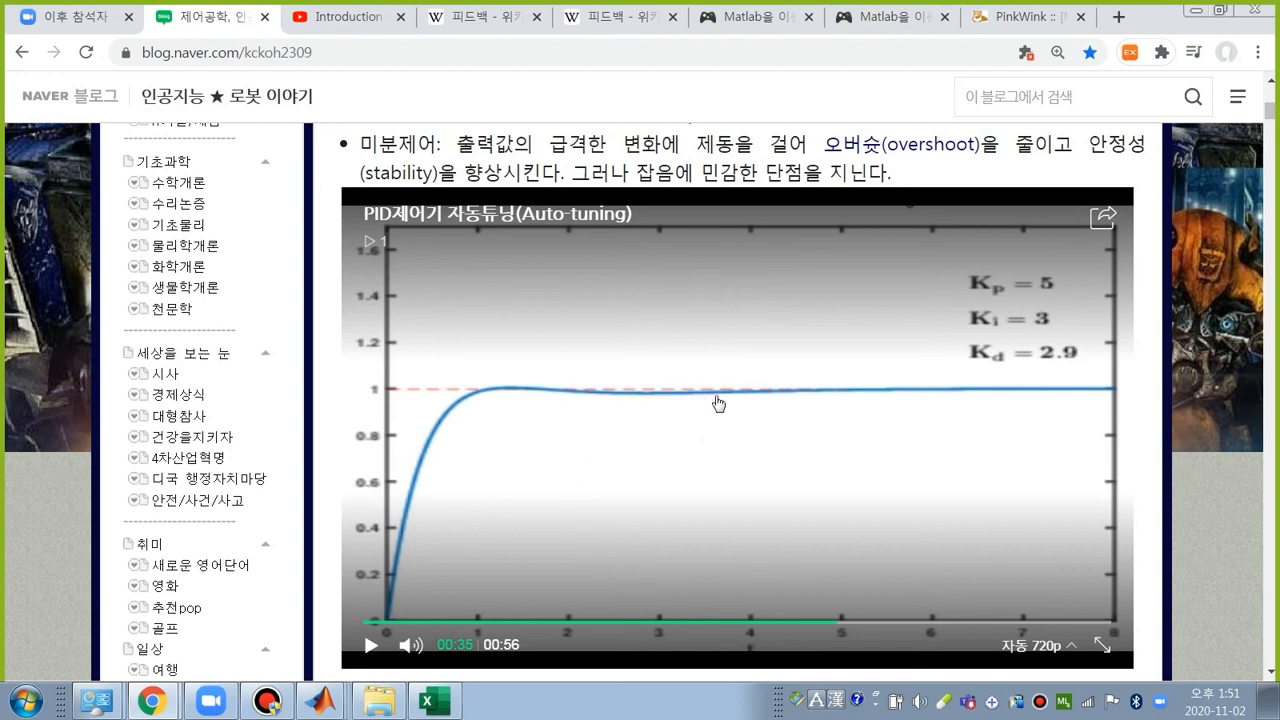
{"action": "scroll", "coordinate": [745, 430], "scroll_direction": "down", "scroll_amount": 2}
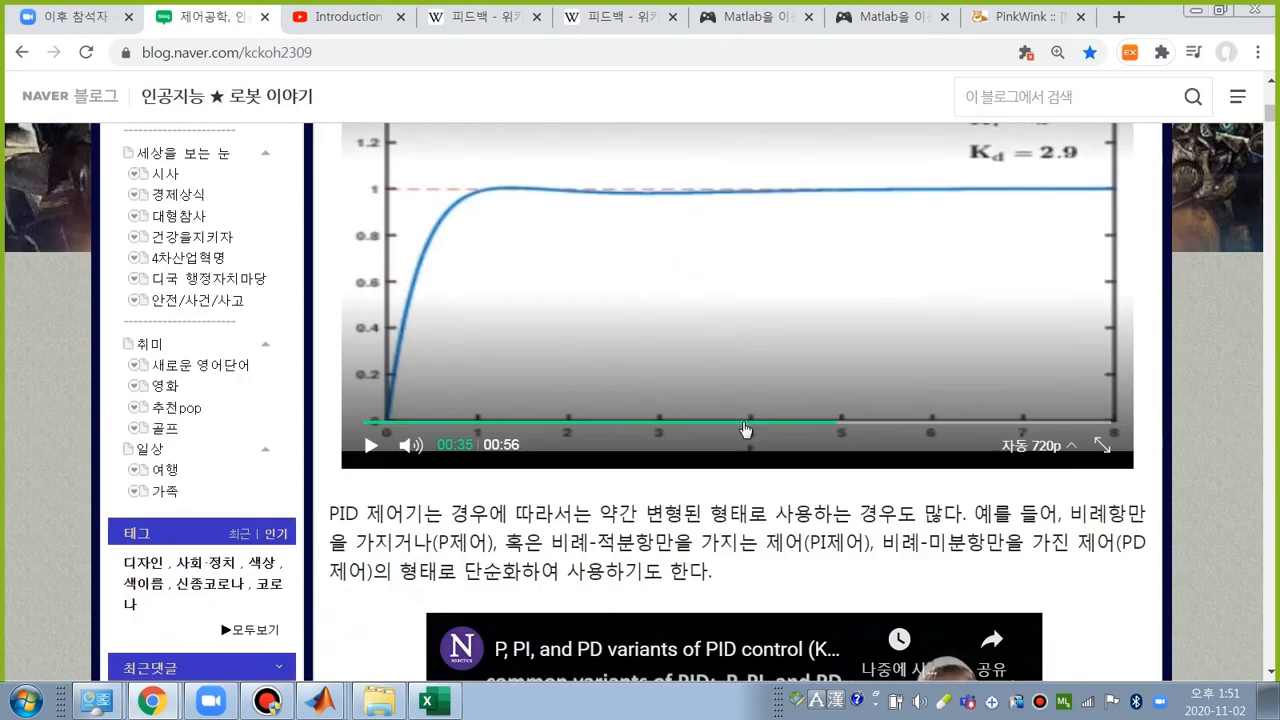
{"action": "scroll", "coordinate": [745, 430], "scroll_direction": "up", "scroll_amount": 3}
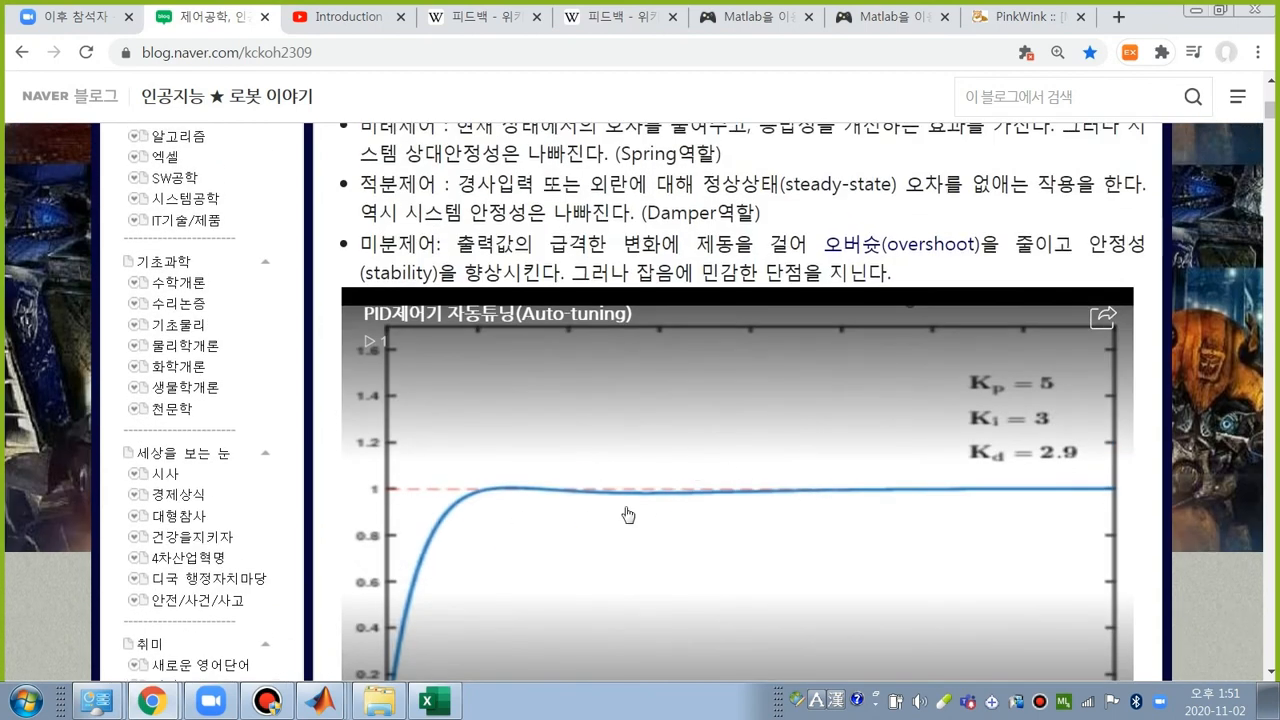
{"action": "scroll", "coordinate": [628, 515], "scroll_direction": "down", "scroll_amount": 1}
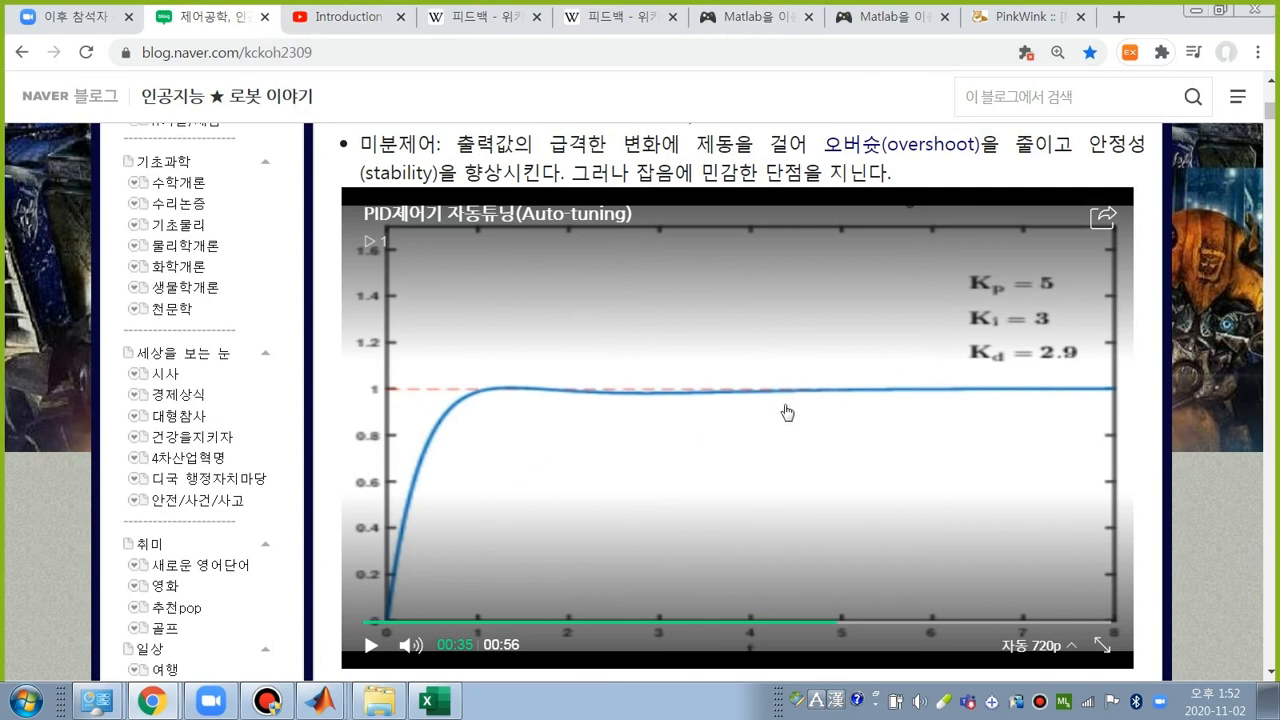
Step: Read the paragraph on P, PI and PD controllers, and play its variants video with captions on, pausing at 0:17
{"action": "scroll", "coordinate": [787, 412], "scroll_direction": "down", "scroll_amount": 3}
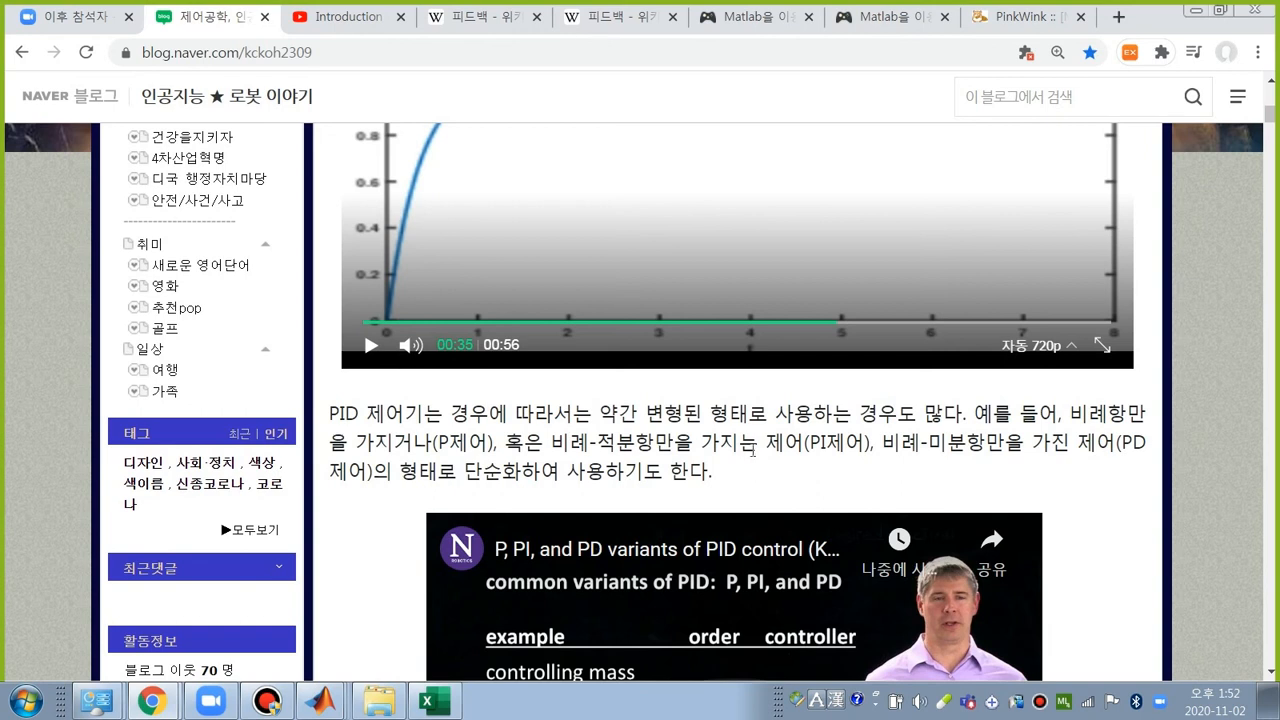
{"action": "scroll", "coordinate": [783, 476], "scroll_direction": "down", "scroll_amount": 1}
{"action": "scroll", "coordinate": [819, 532], "scroll_direction": "down", "scroll_amount": 1}
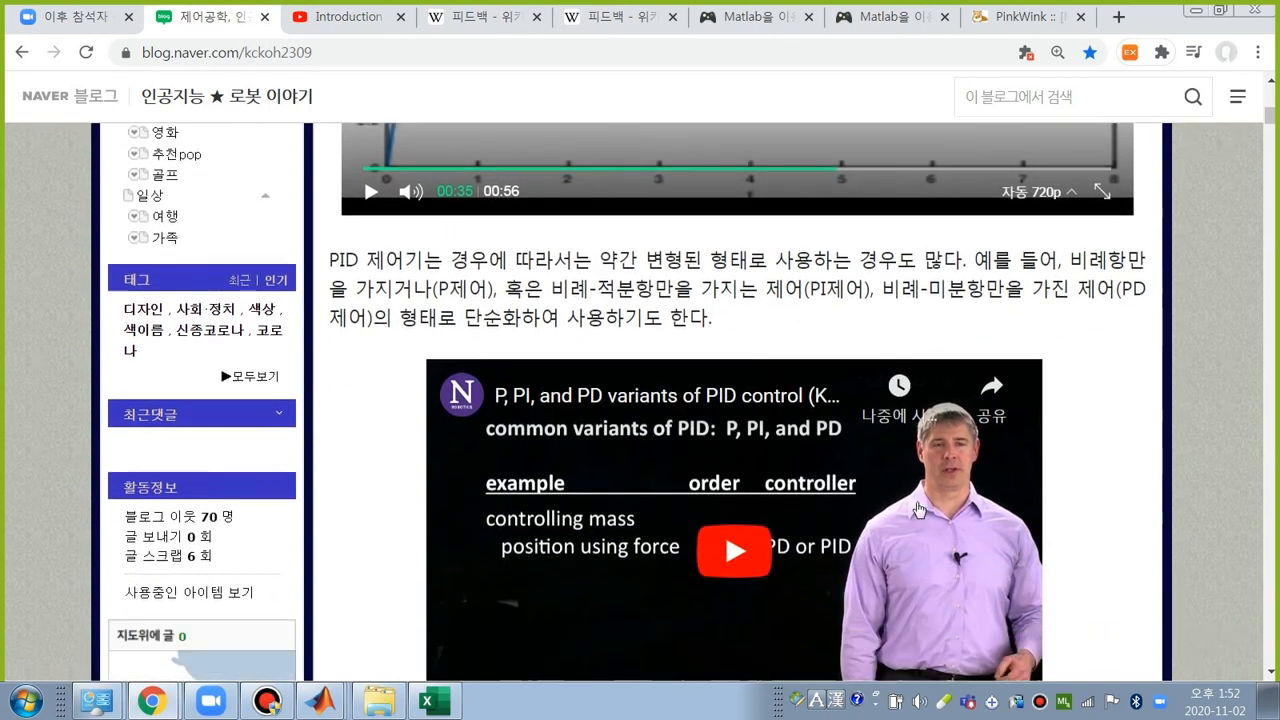
{"action": "left_click", "coordinate": [740, 508]}
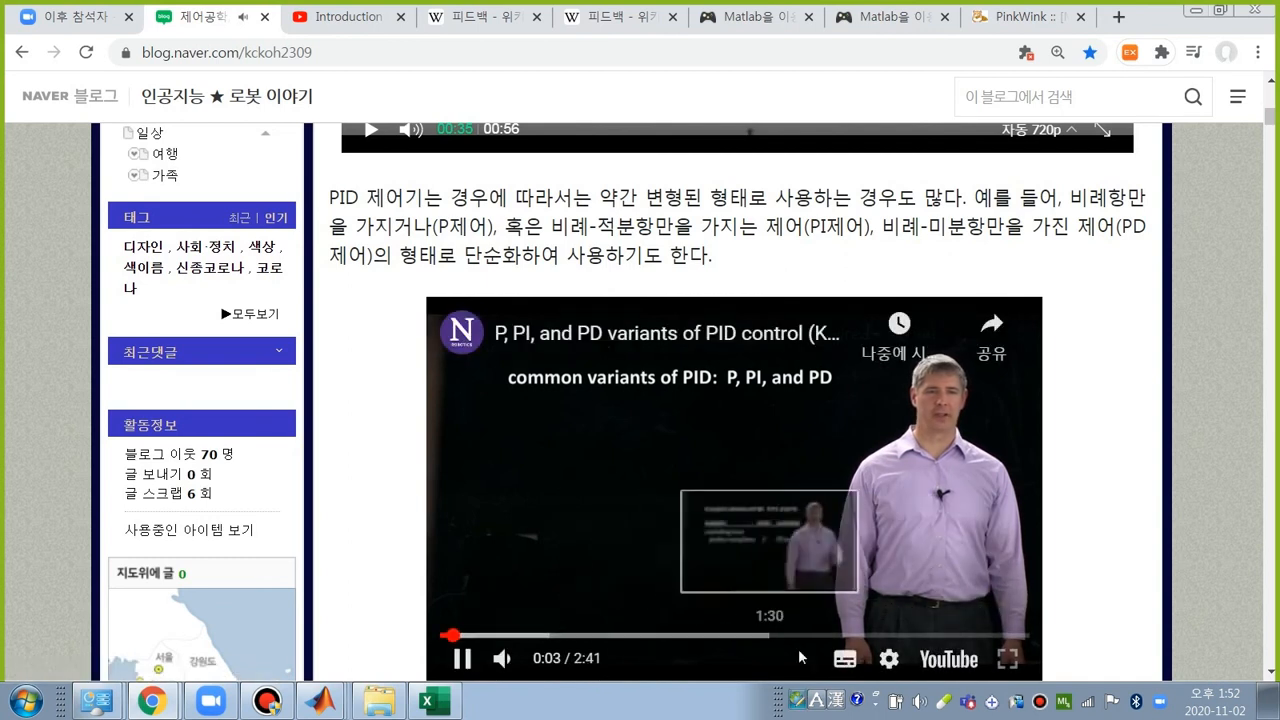
{"action": "left_click", "coordinate": [845, 661]}
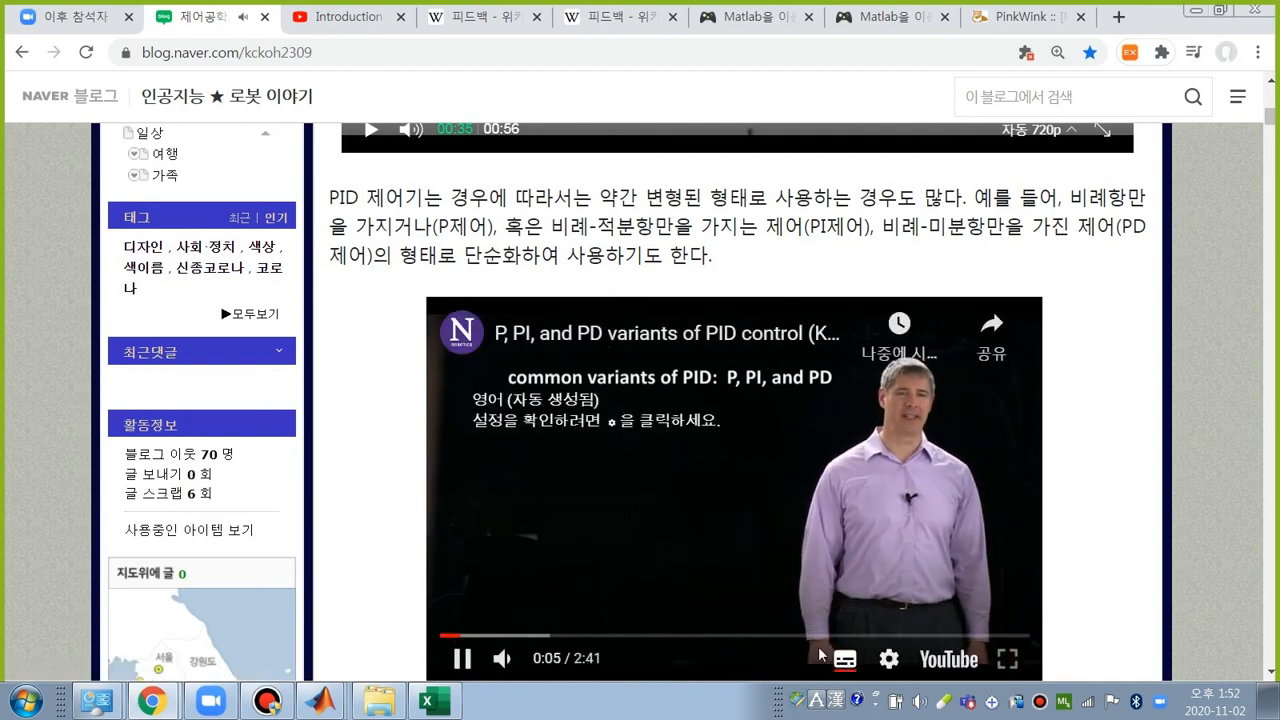
{"action": "left_click", "coordinate": [716, 594]}
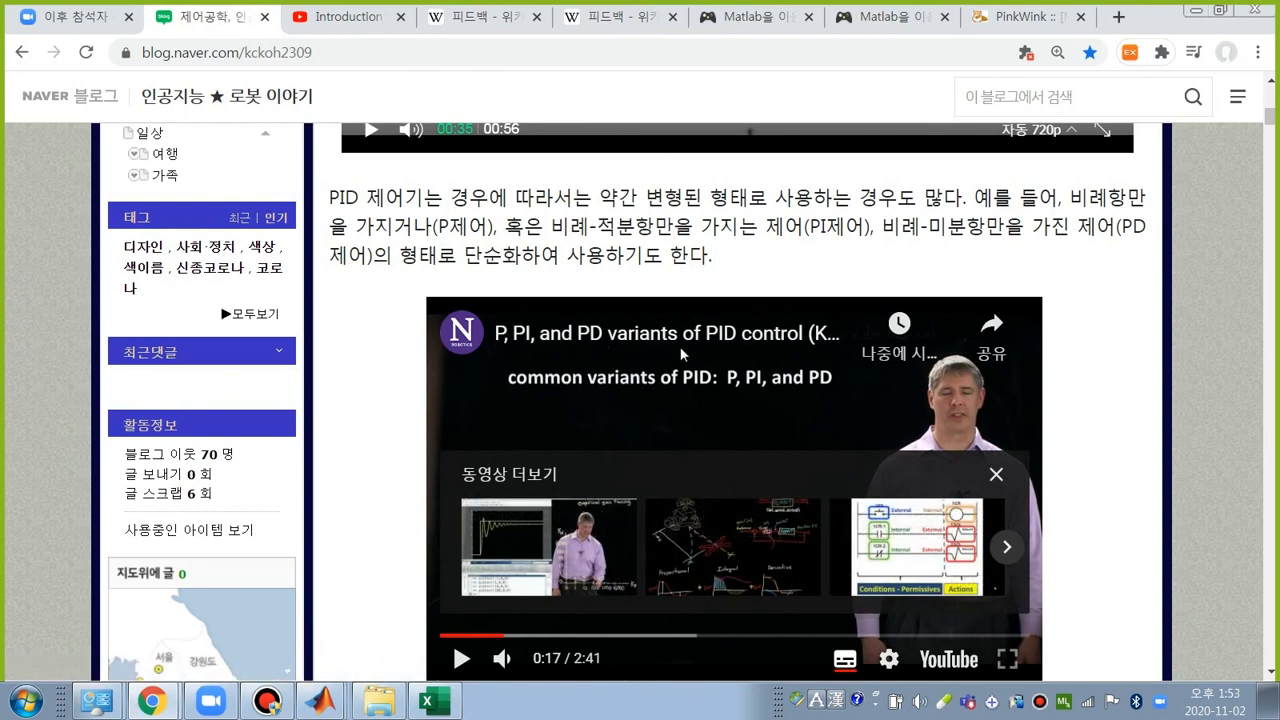
Step: Read the post's 안티 와인드업(Anti-windup) section down to the embedded video on improving the basic PID control algorithm
{"action": "scroll", "coordinate": [350, 450], "scroll_direction": "down", "scroll_amount": 2}
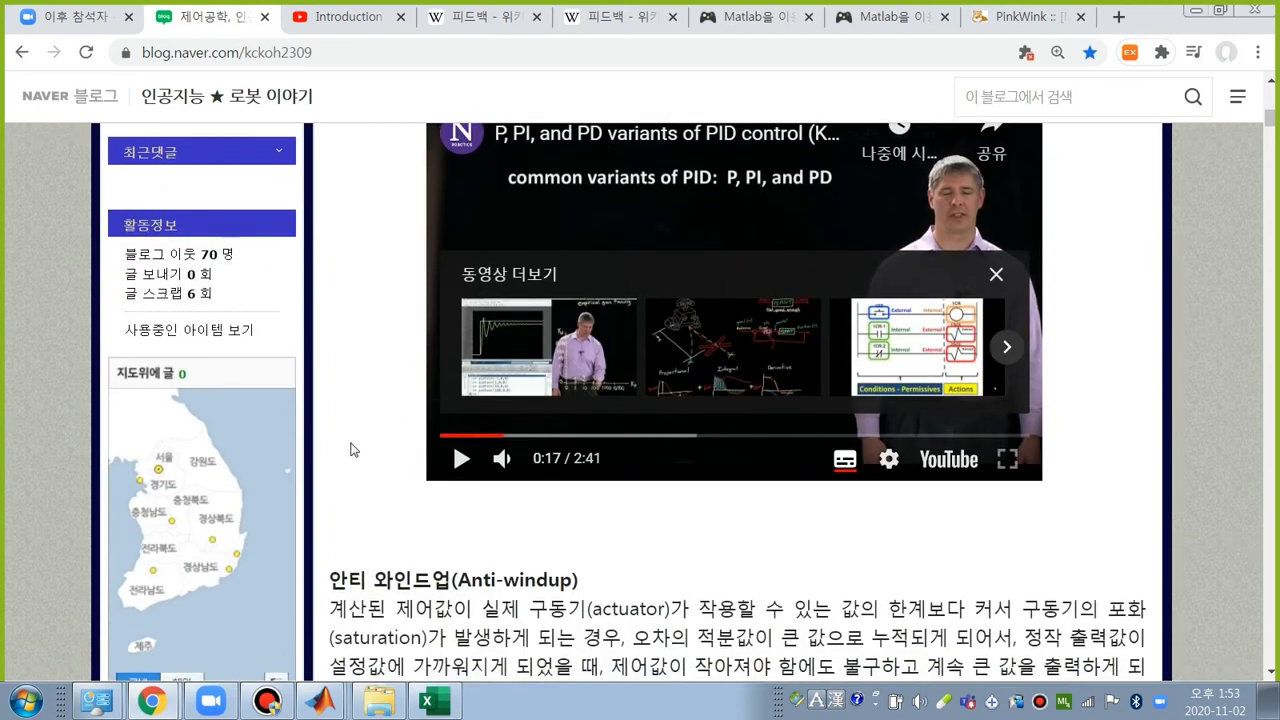
{"action": "scroll", "coordinate": [365, 437], "scroll_direction": "down", "scroll_amount": 1}
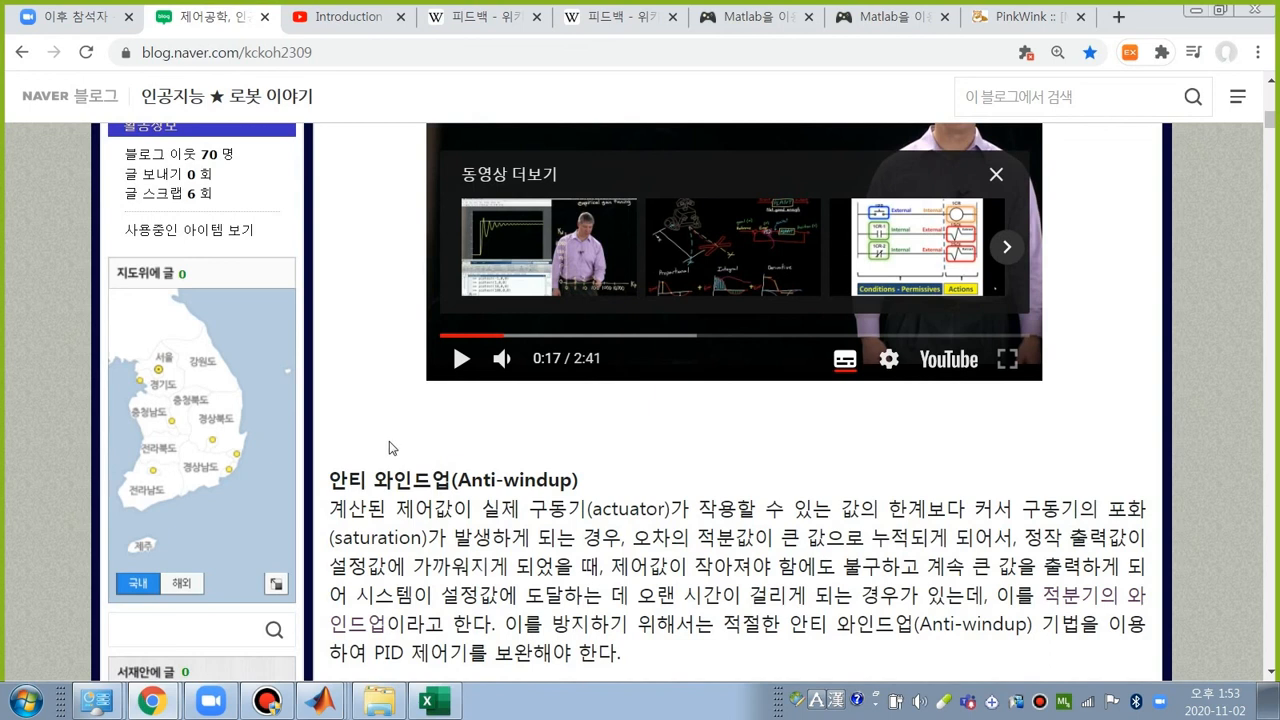
{"action": "scroll", "coordinate": [789, 477], "scroll_direction": "down", "scroll_amount": 1}
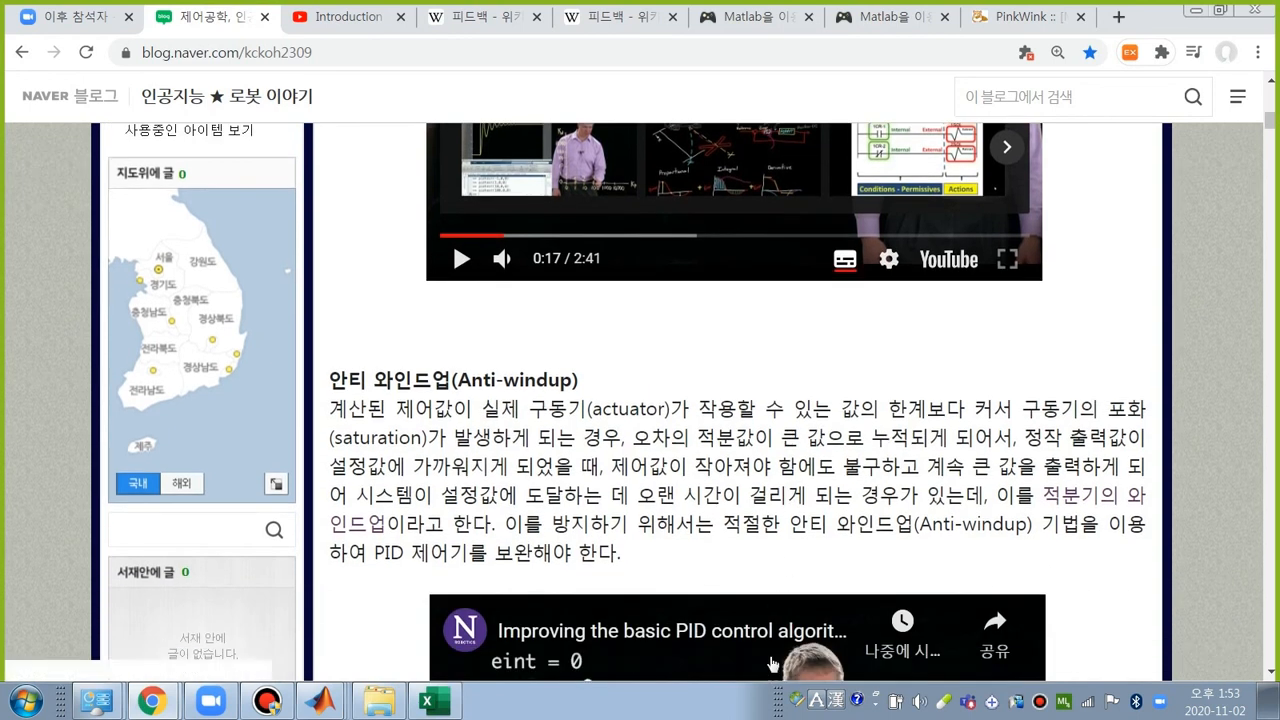
{"action": "scroll", "coordinate": [788, 560], "scroll_direction": "down", "scroll_amount": 2}
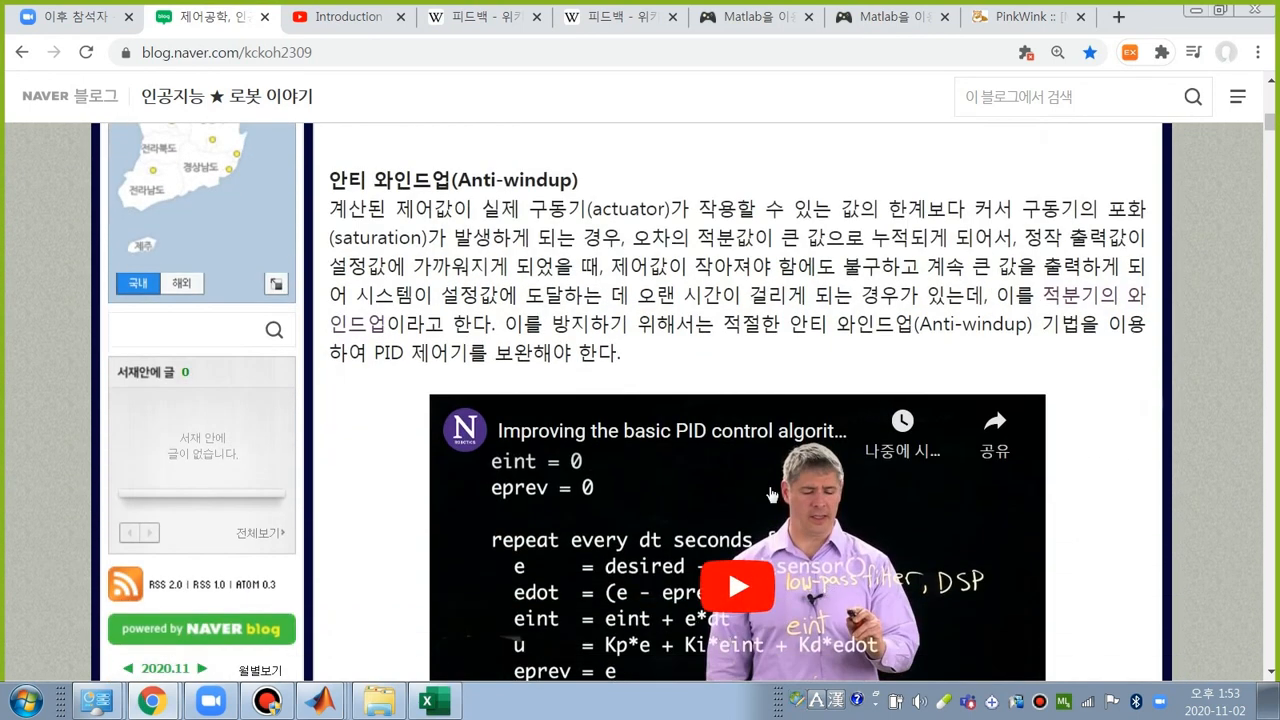